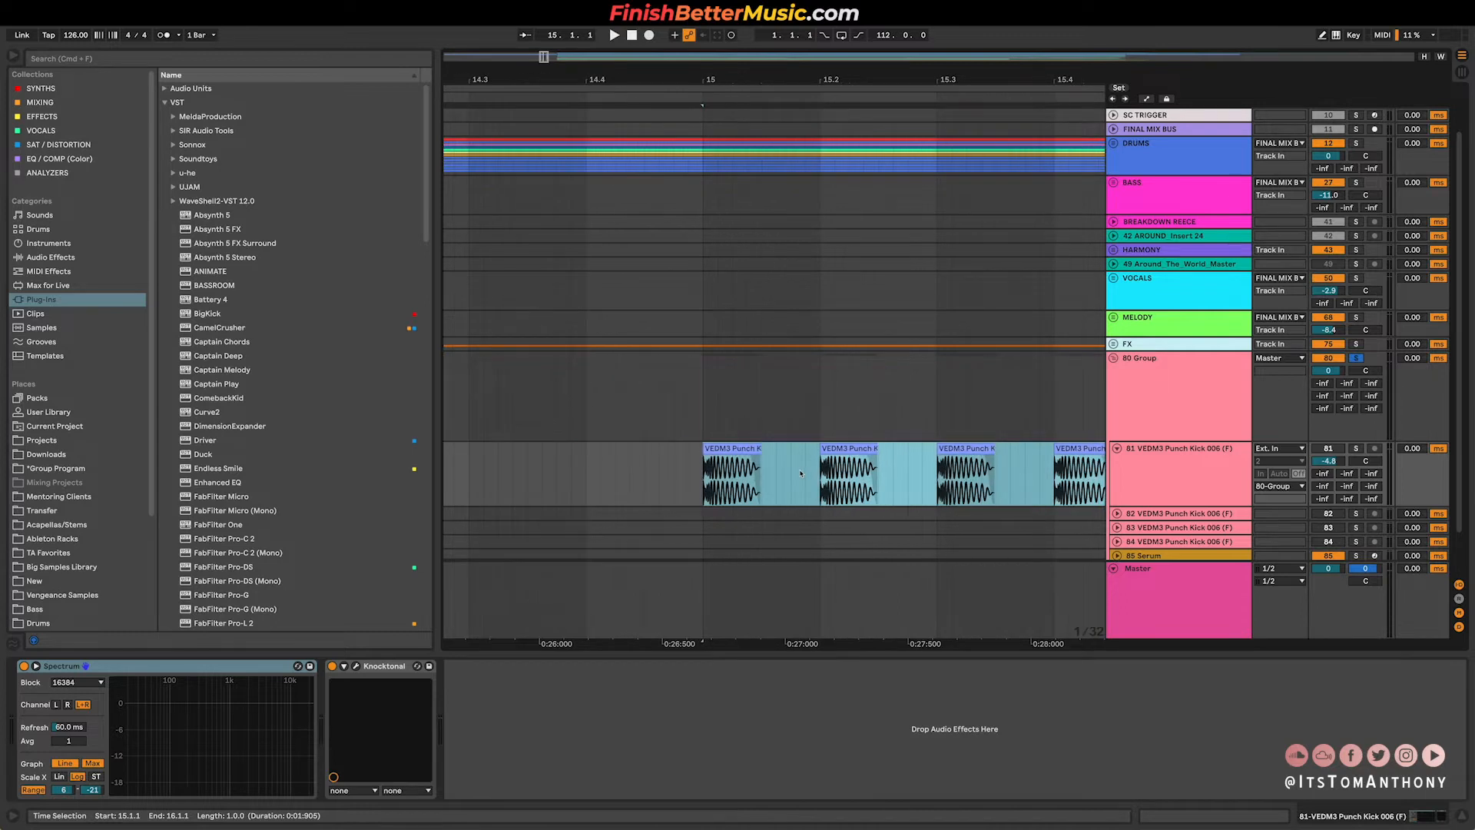
Loop the one-bar kick selection at 15.1.1 and play it with the first punch kick track soloed.
key("super+l")
left_click(1358, 449)
scroll(768, 480, "right", 2)
left_click(607, 474)
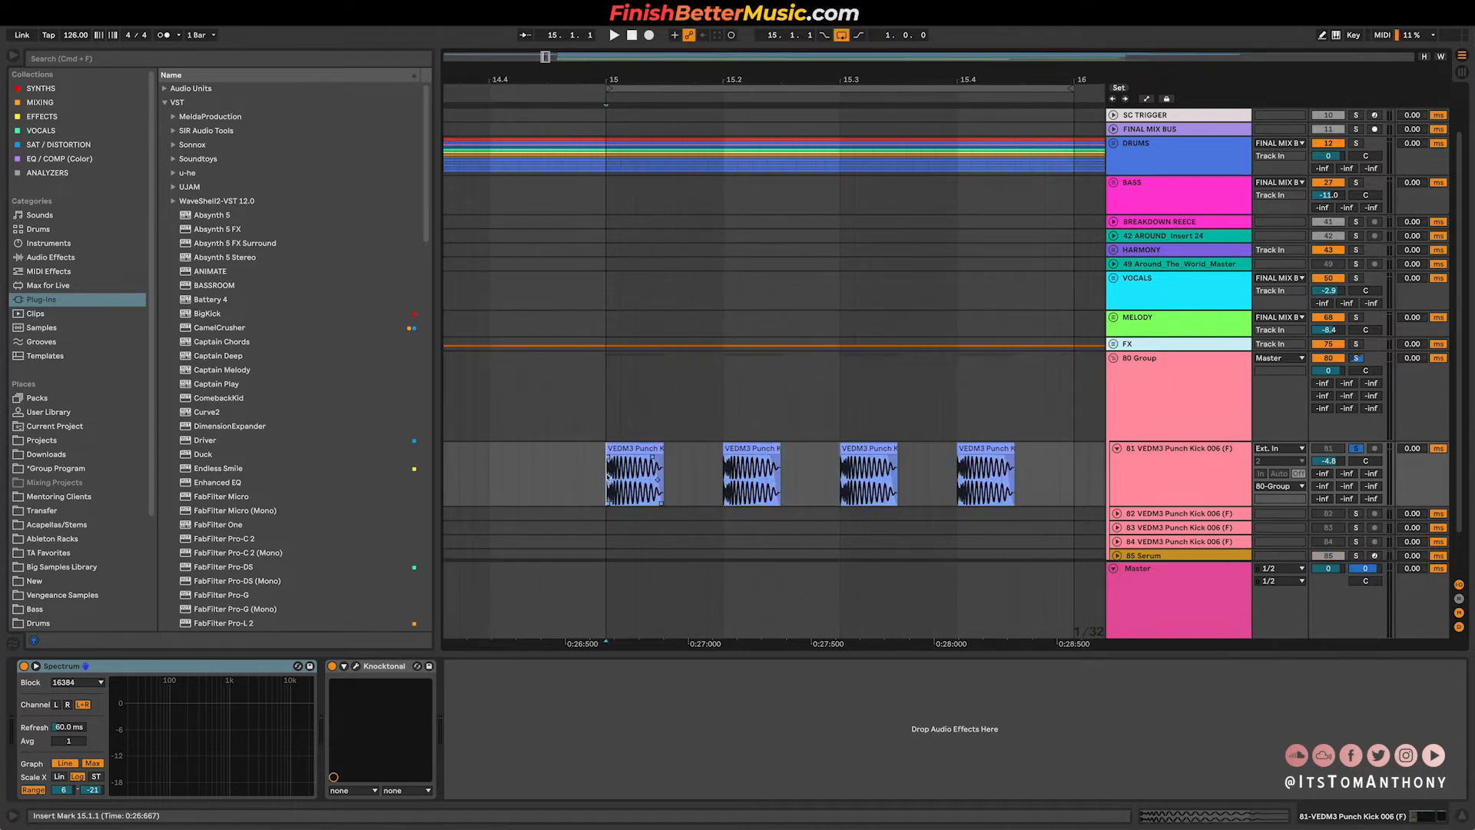
key("space")
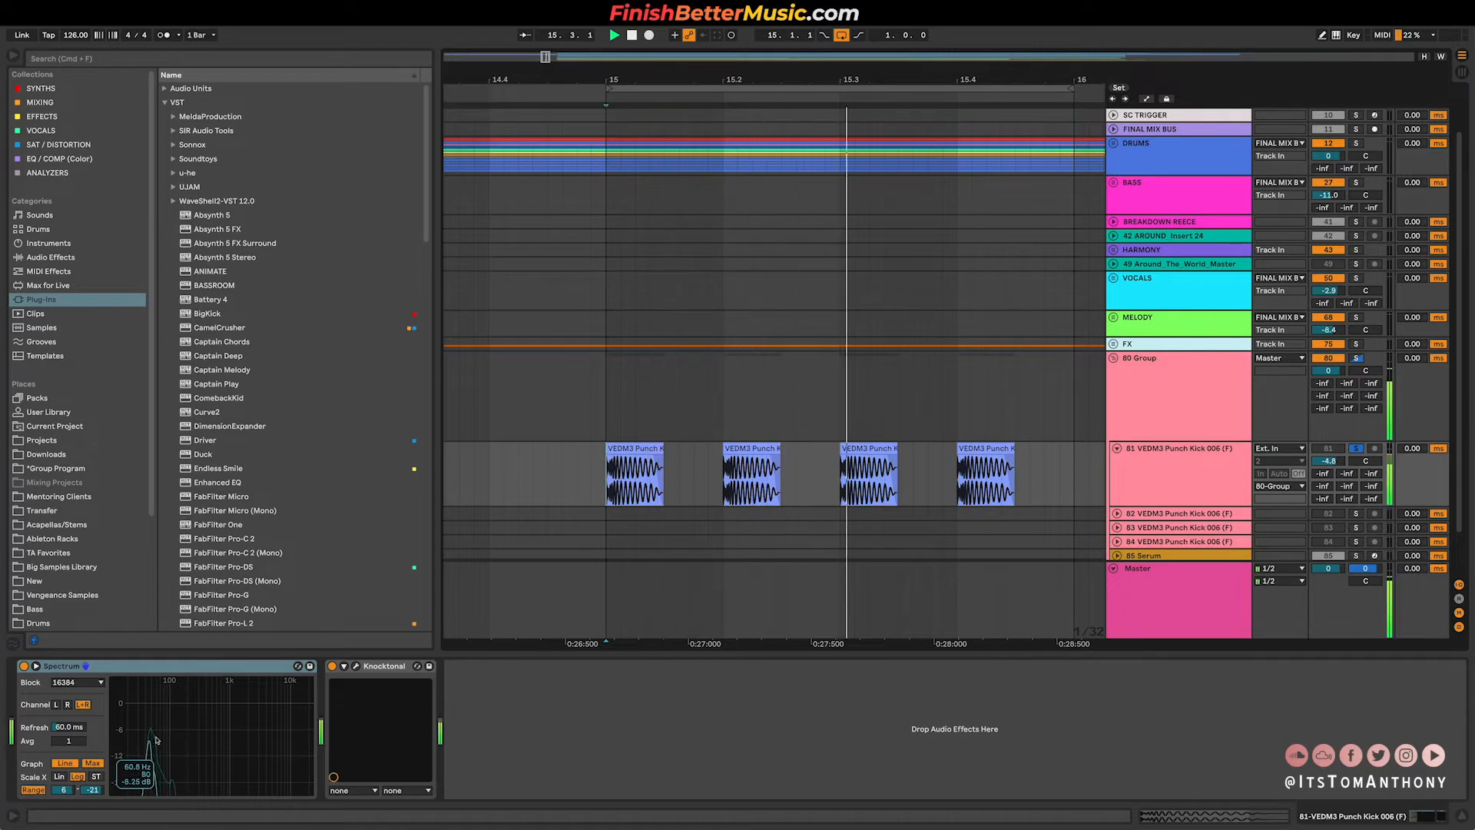
Set the Spectrum's lower range limit to -12 and replay the kick loop to read its low-frequency peak.
mouse_move(98, 791)
left_mouse_down()
mouse_move(98, 825)
mouse_move(98, 781)
left_mouse_up()
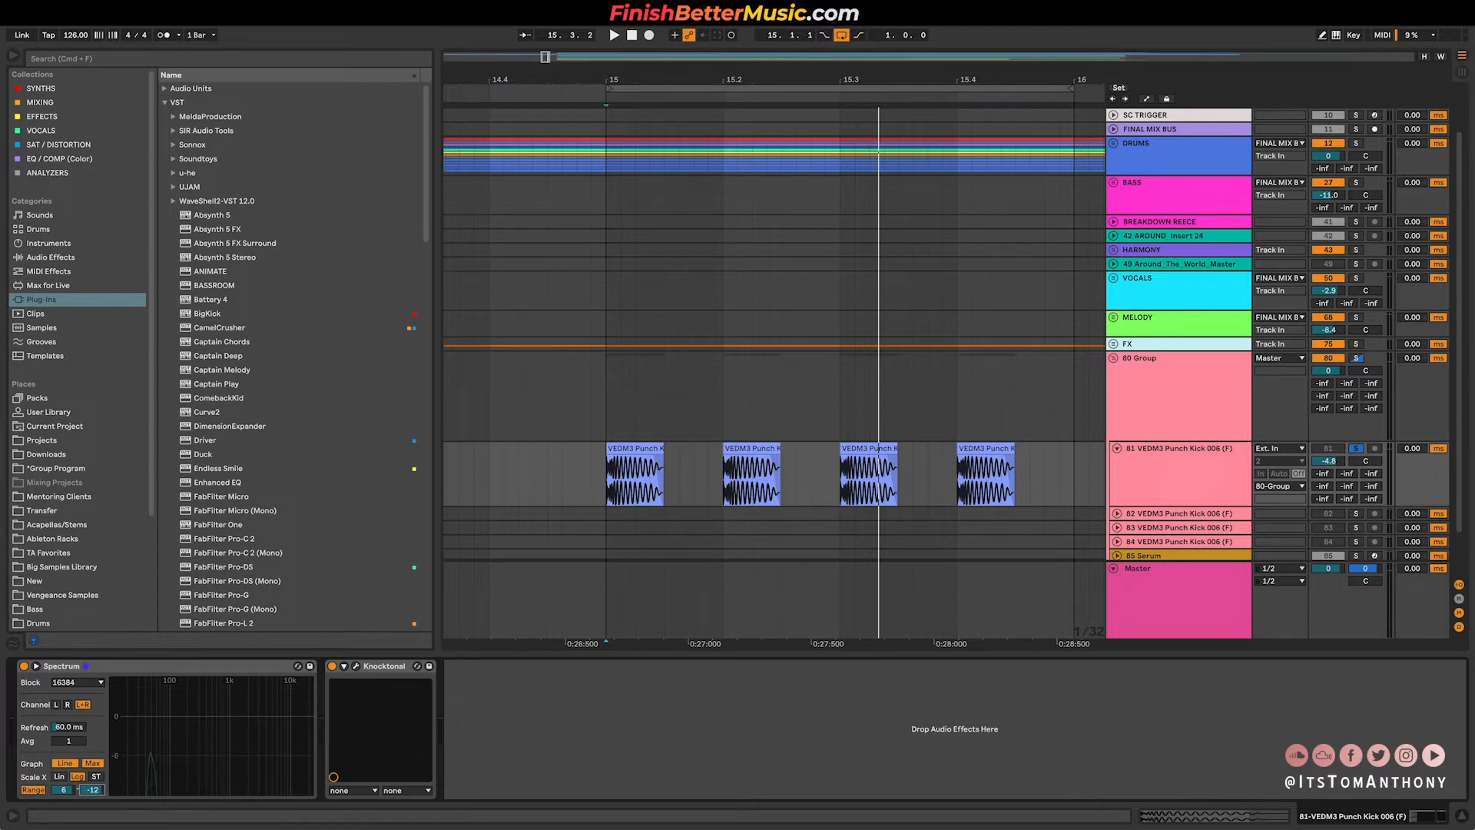
mouse_move(151, 760)
key("space")
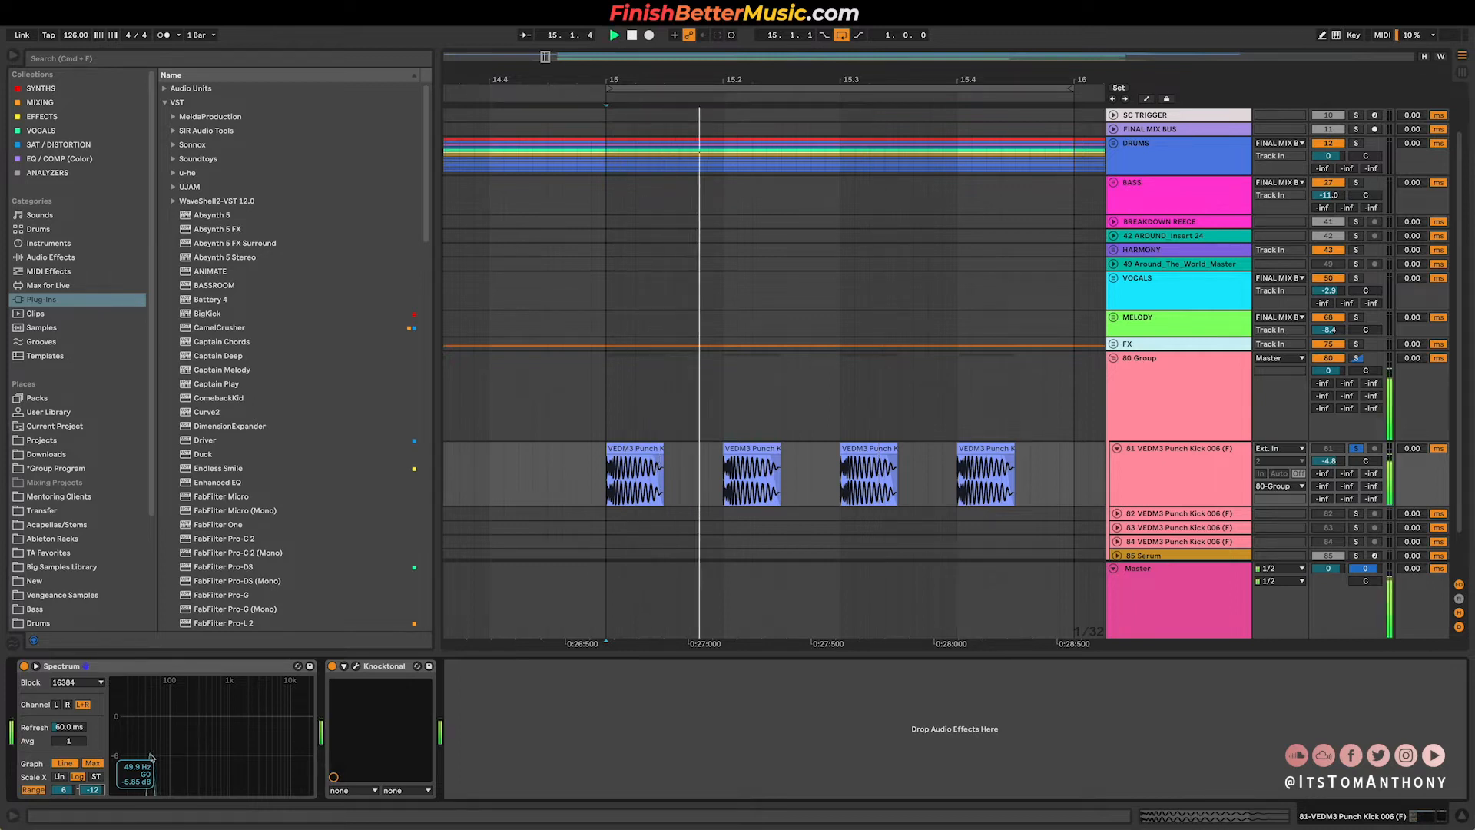
key("space")
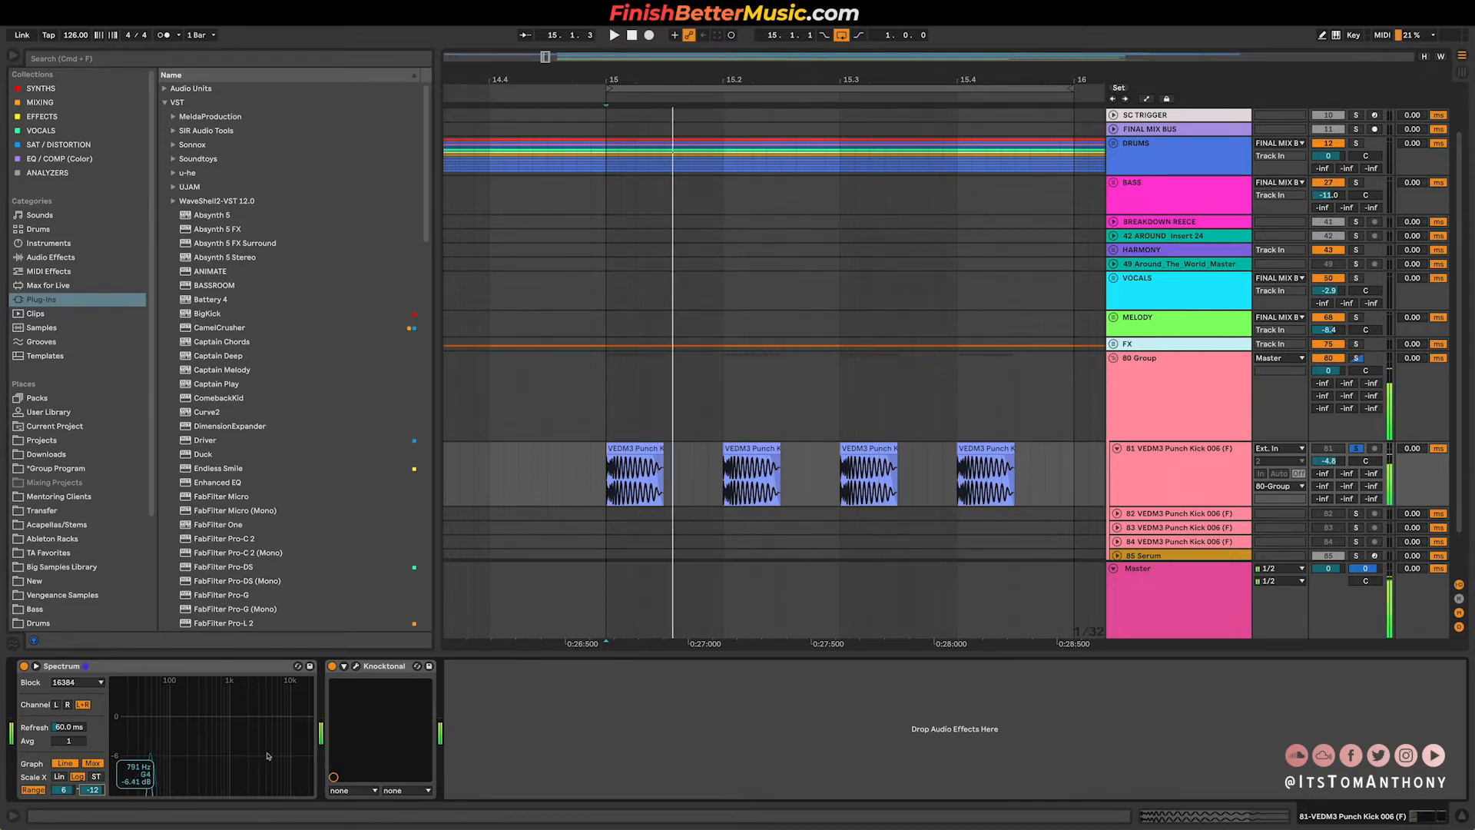
scroll(568, 486, "right", 2)
scroll(569, 486, "left", 2)
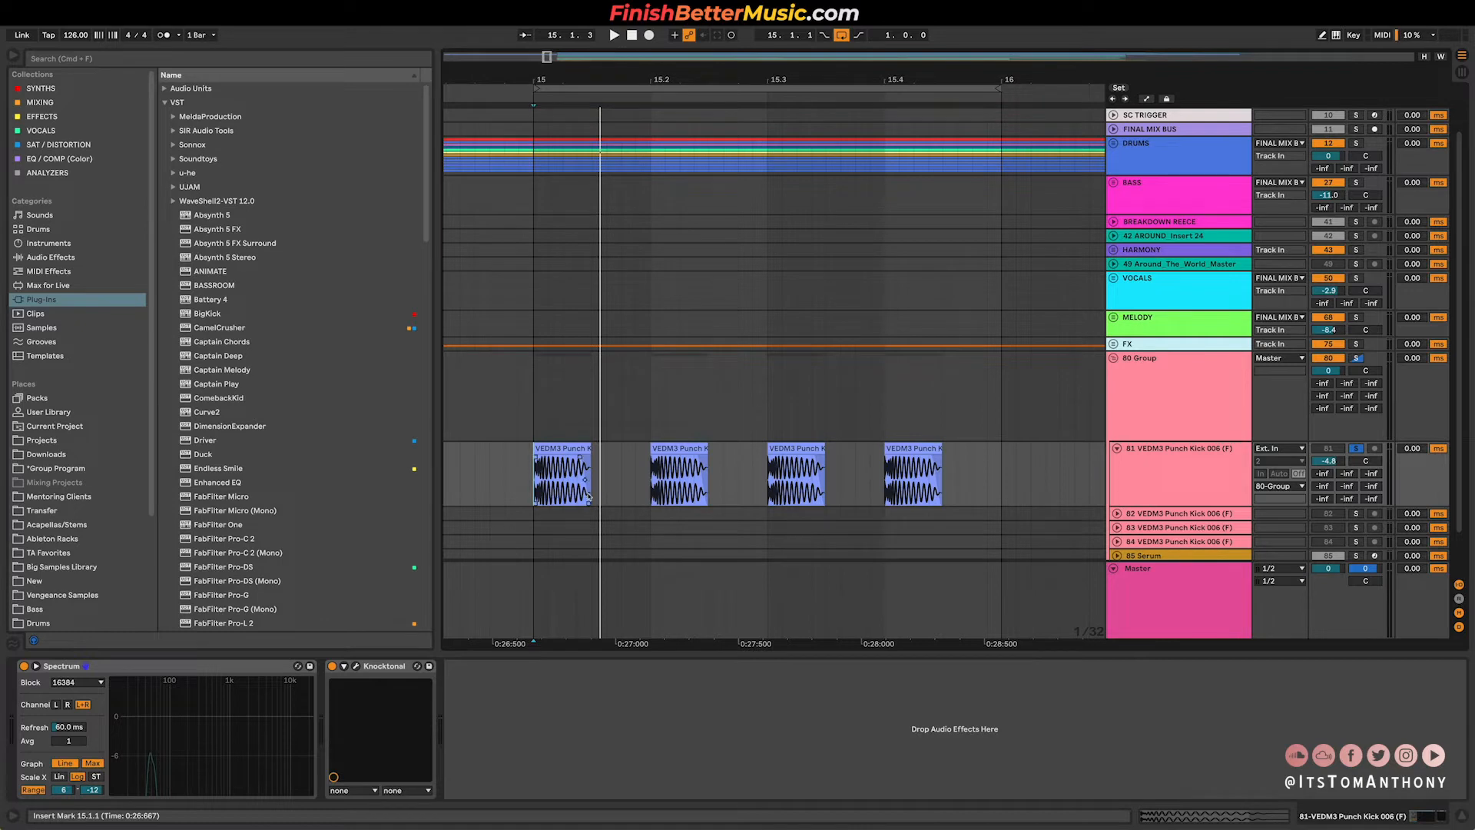
Examine the four kick waveforms up close and select the full bar from 15.1.1 to 16.1.1.
left_click_drag(536, 492, 974, 483)
scroll(576, 491, "up", 3)
scroll(572, 498, "up", 1)
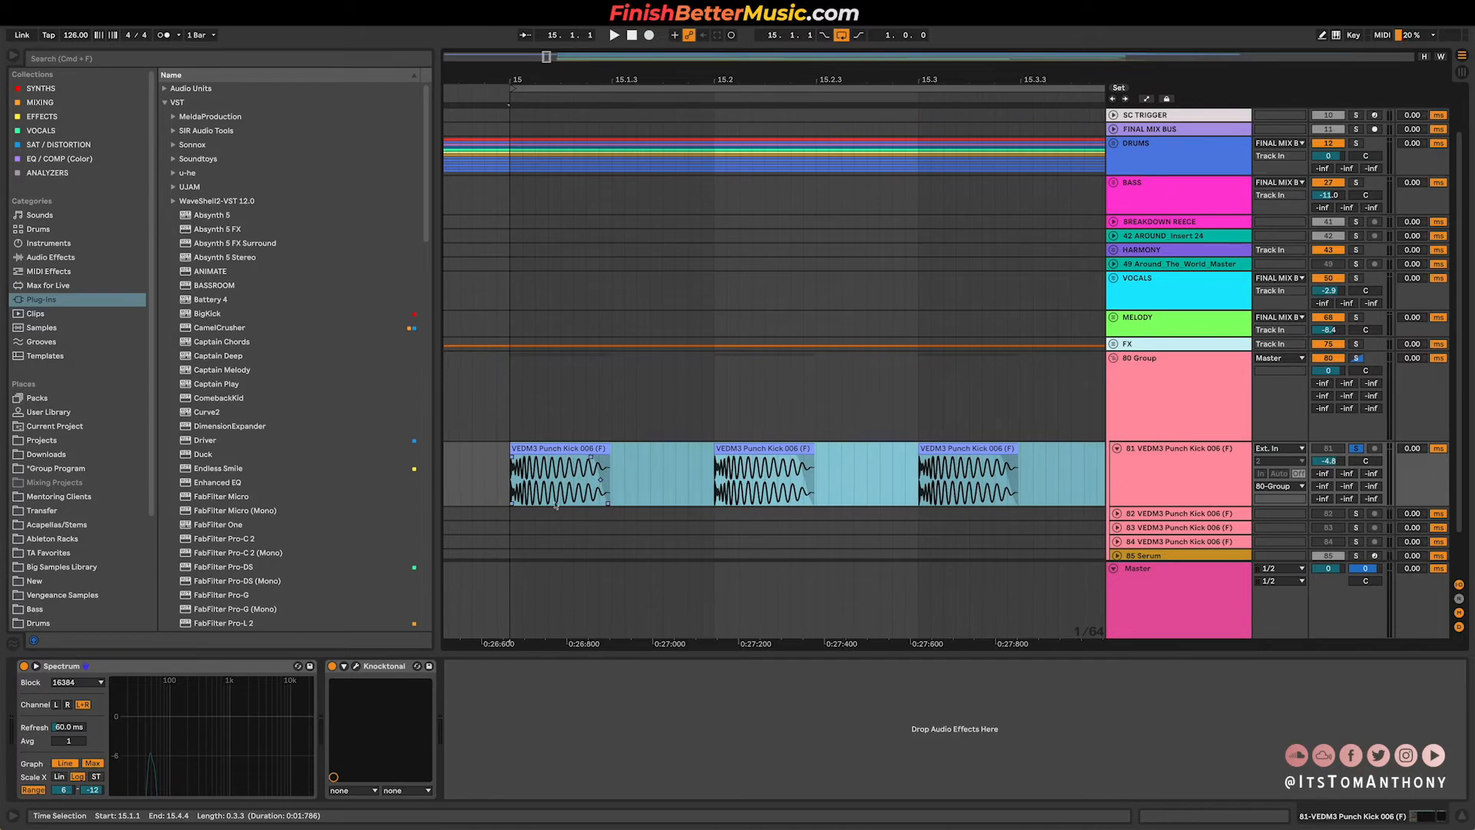
mouse_move(181, 737)
scroll(523, 477, "right", 2)
scroll(523, 477, "down", 3)
scroll(605, 478, "left", 1)
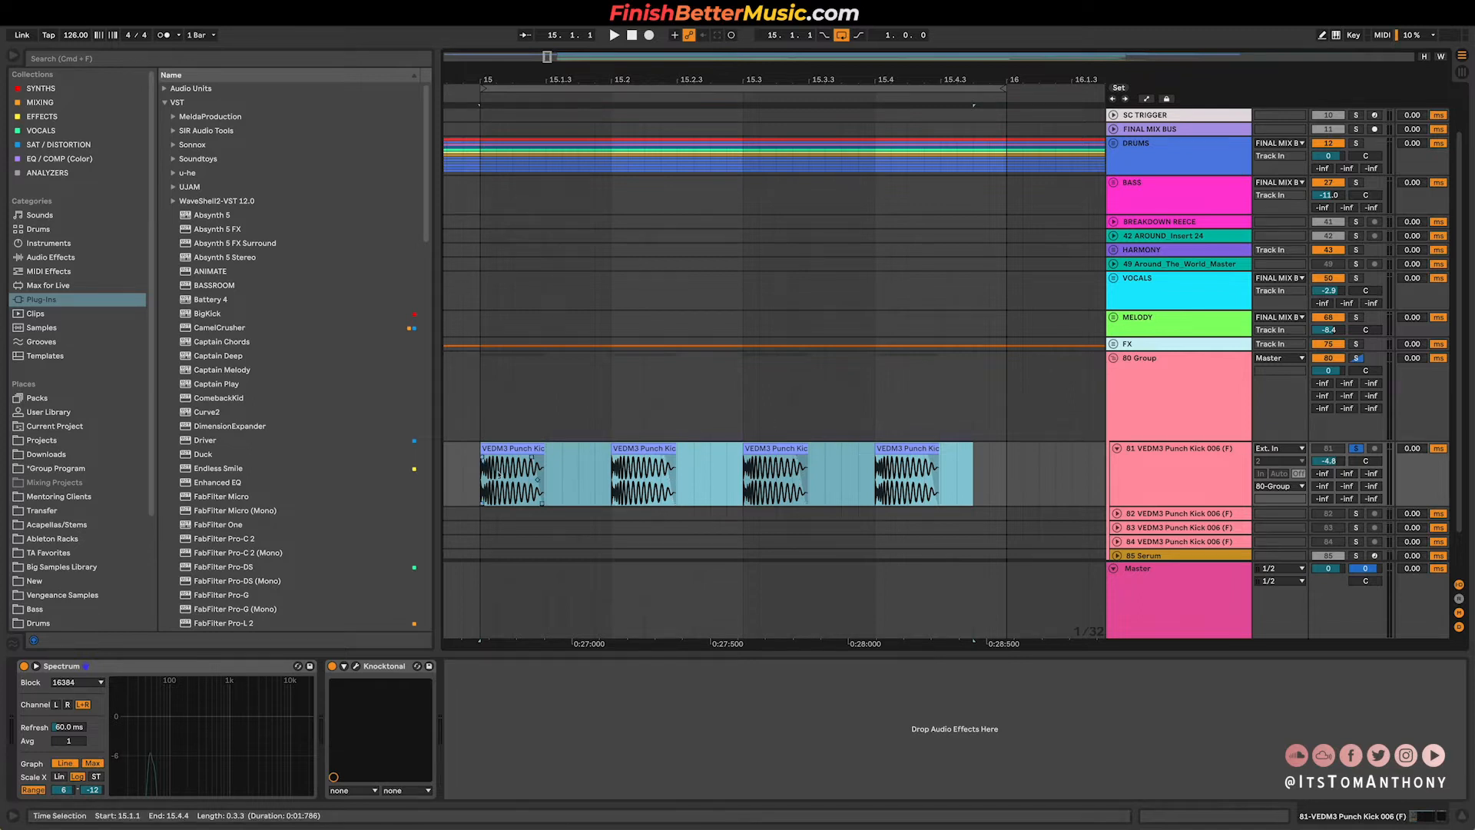
left_click_drag(481, 477, 1007, 471)
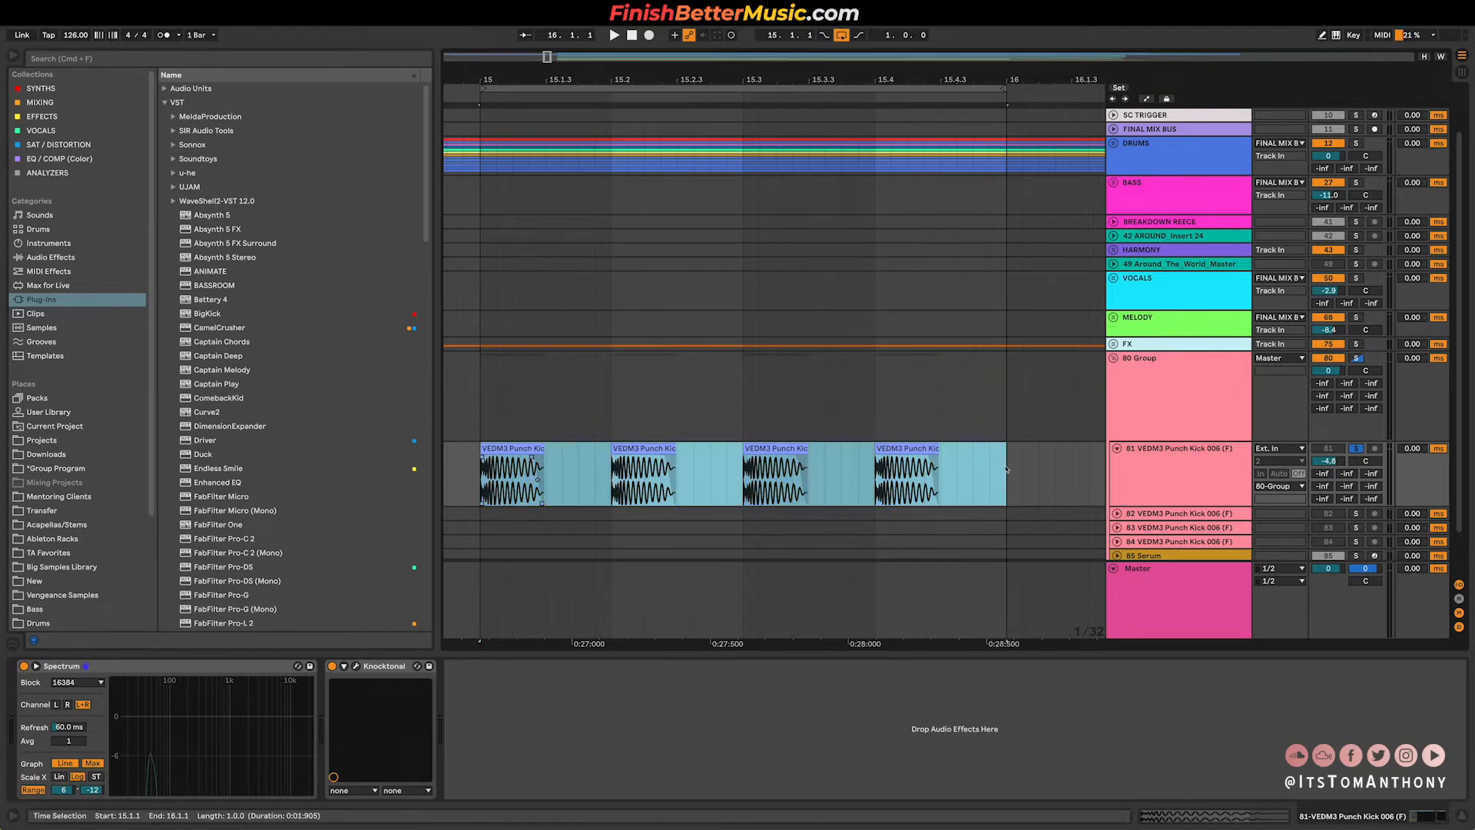
Try boosting the low F resonance band in Knocktonal, bring it back down to 0 dB and close the plug-in.
left_click(355, 666)
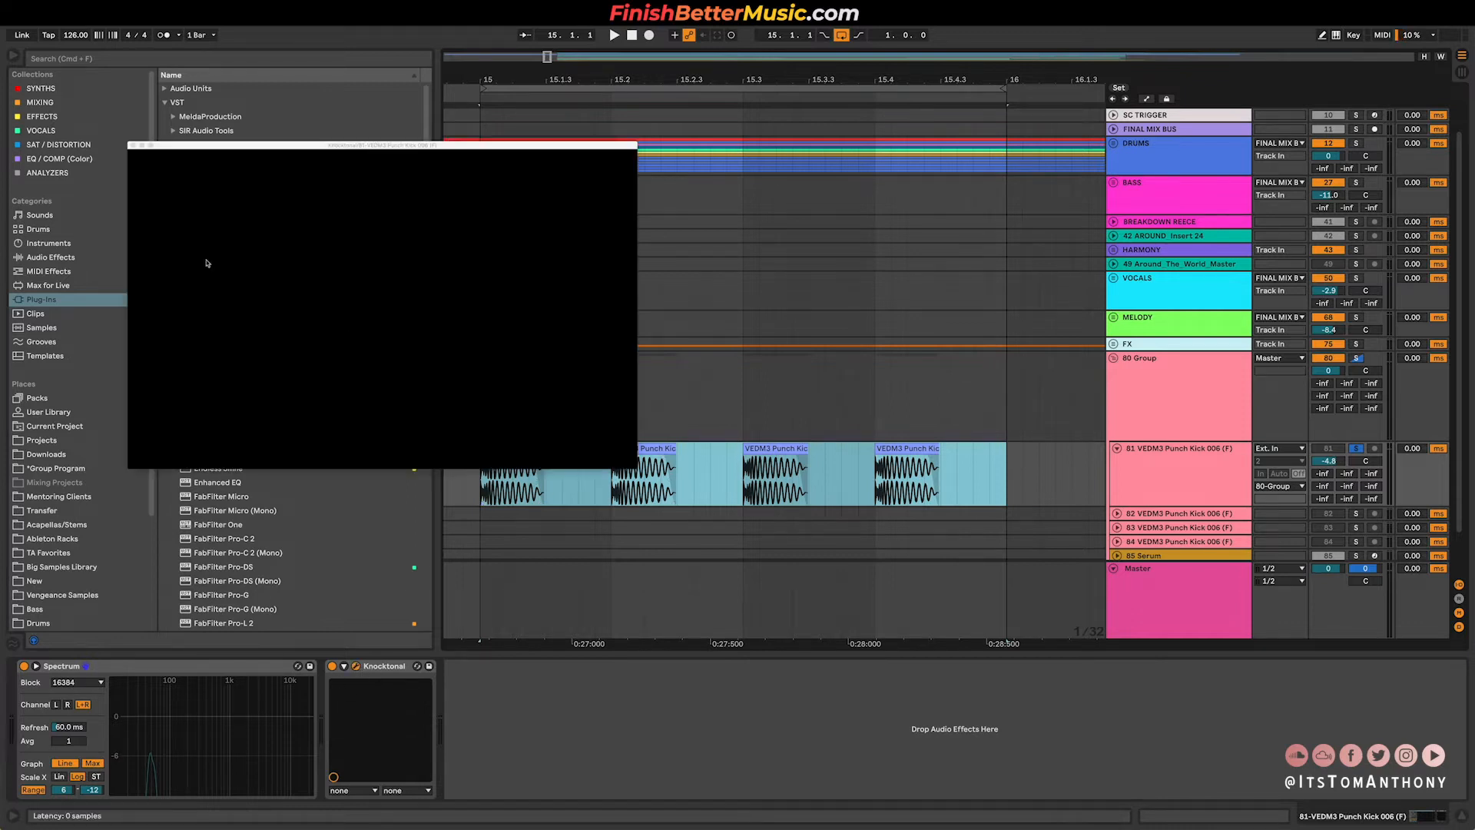
left_click_drag(198, 378, 197, 239)
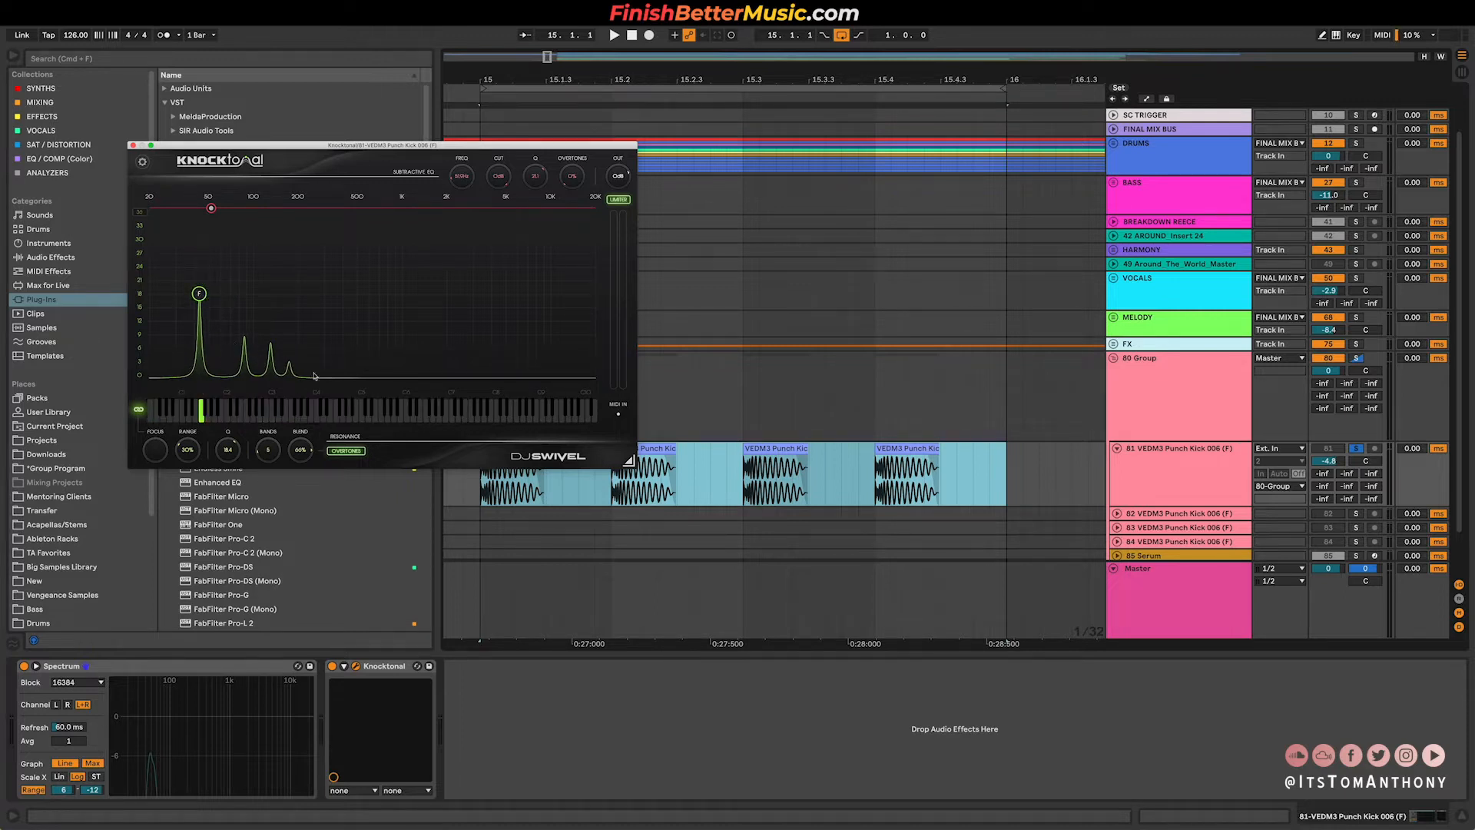
left_click_drag(199, 295, 203, 407)
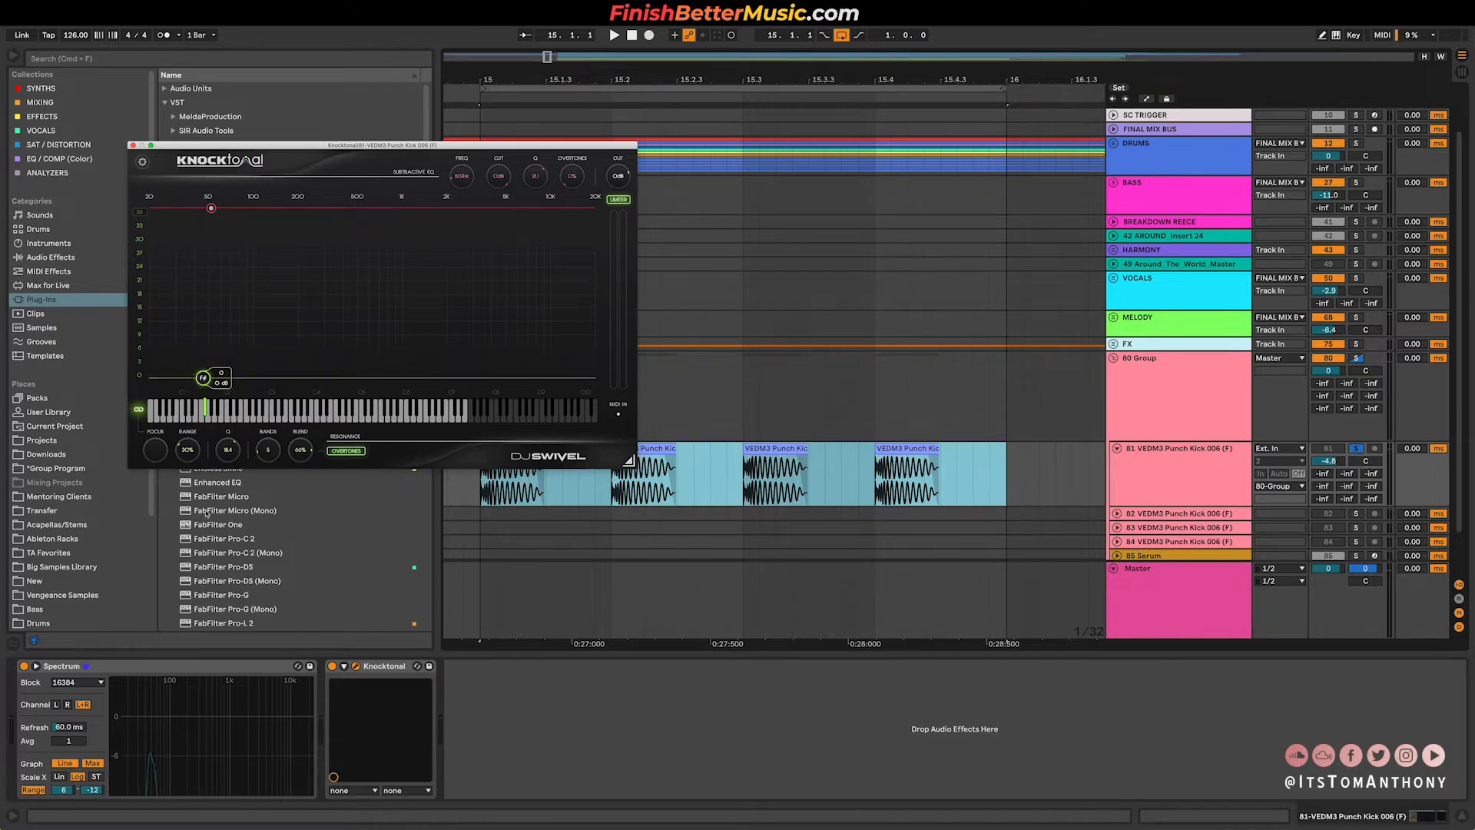
left_click(131, 145)
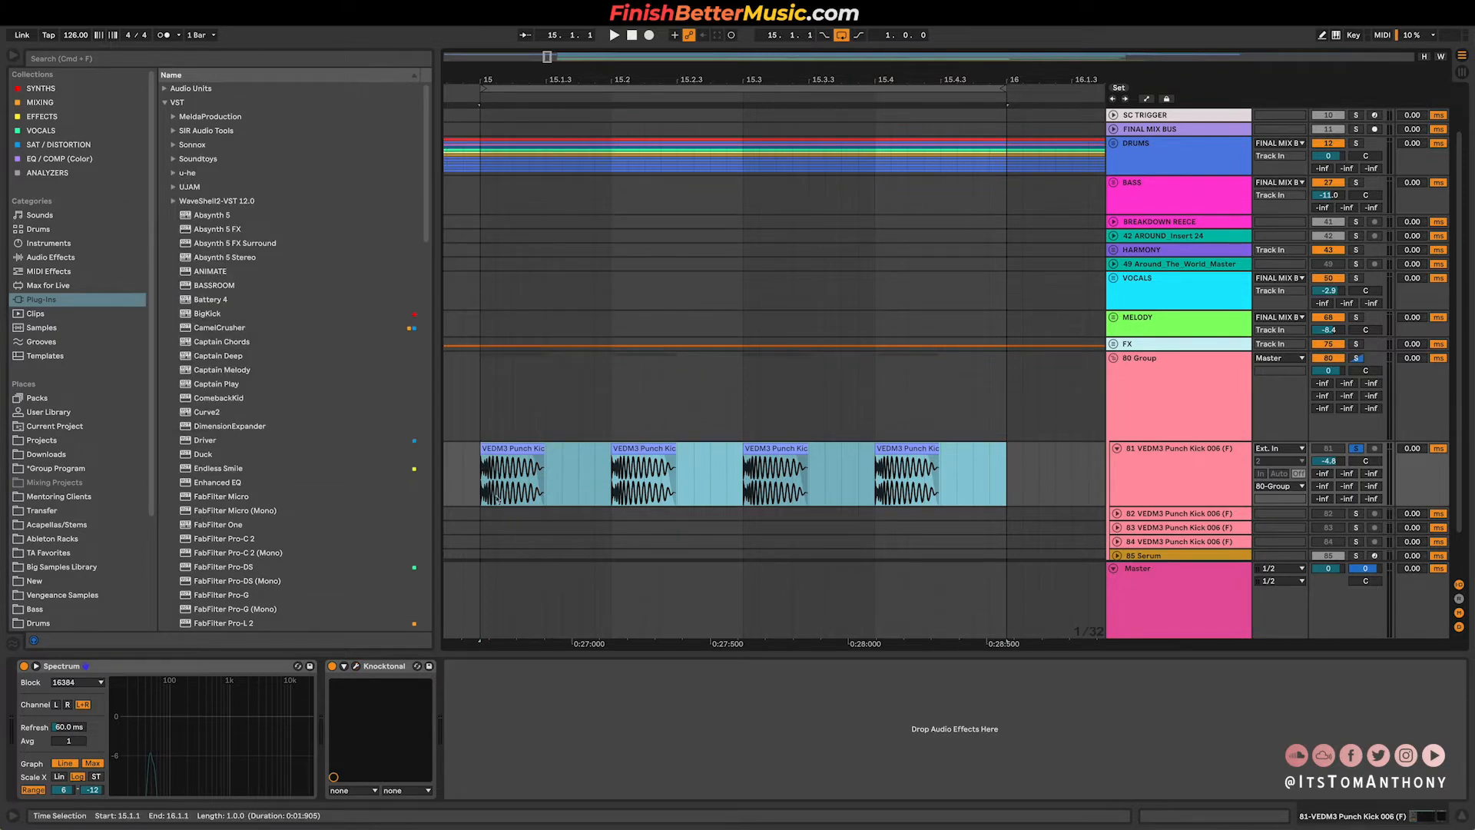
Play the selected bar of kick clips and examine their waveforms and the Spectrum's low-frequency peak.
left_click_drag(484, 481, 1014, 481)
scroll(842, 479, "up", 3)
scroll(843, 479, "up", 1)
scroll(768, 472, "left", 2)
key("space")
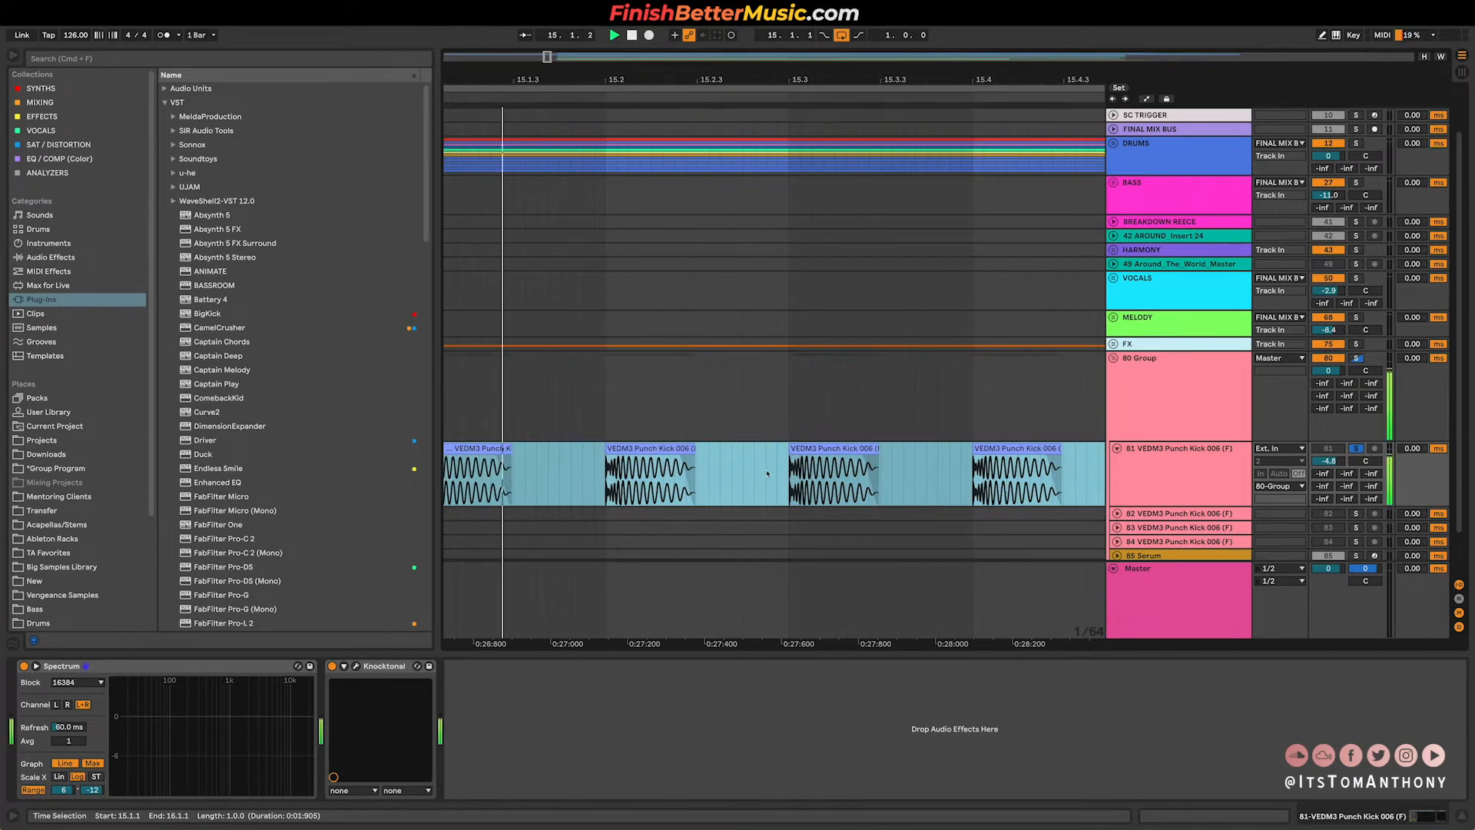
key("space")
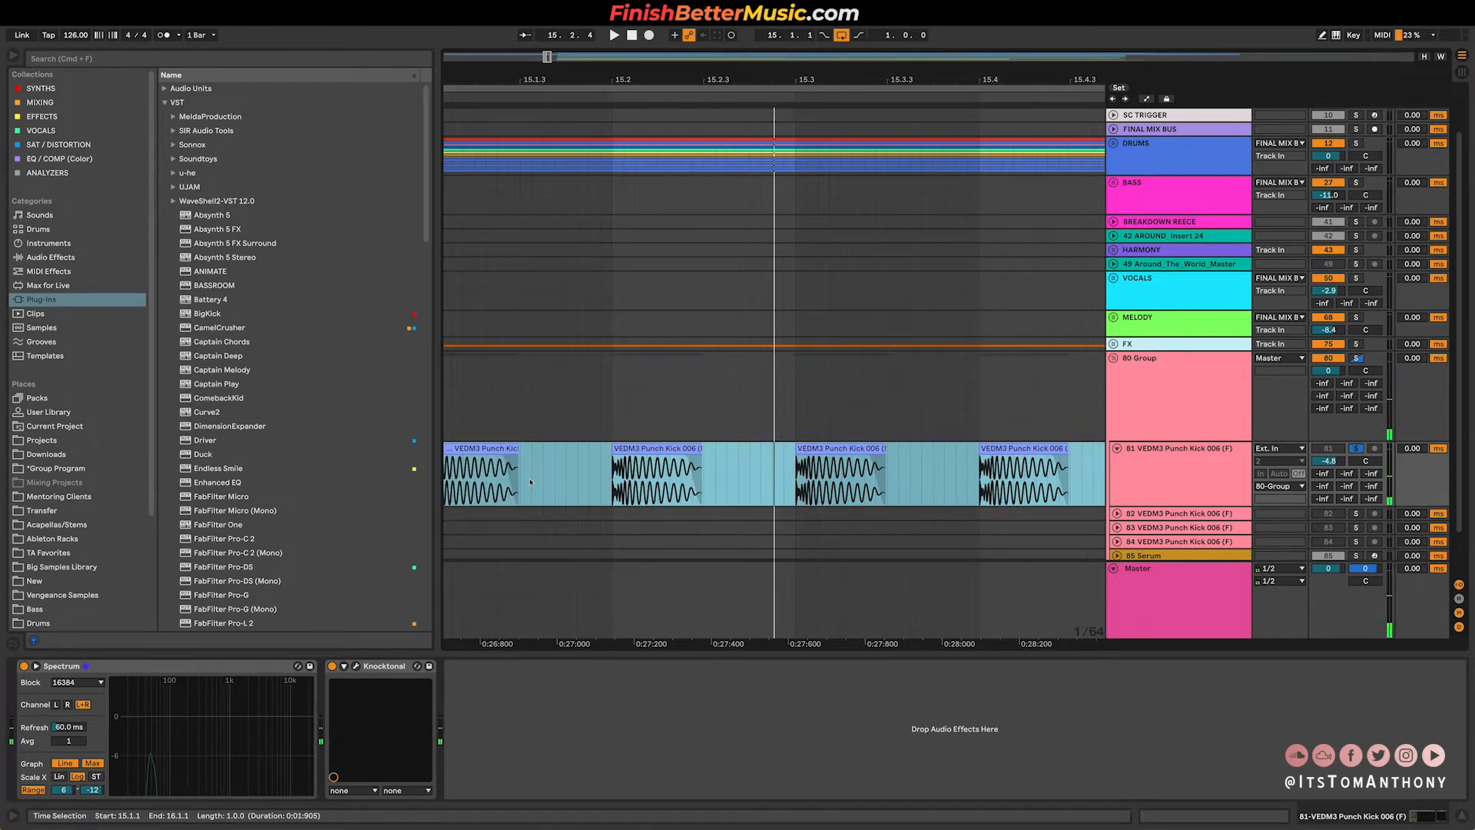
scroll(463, 525, "up", 2)
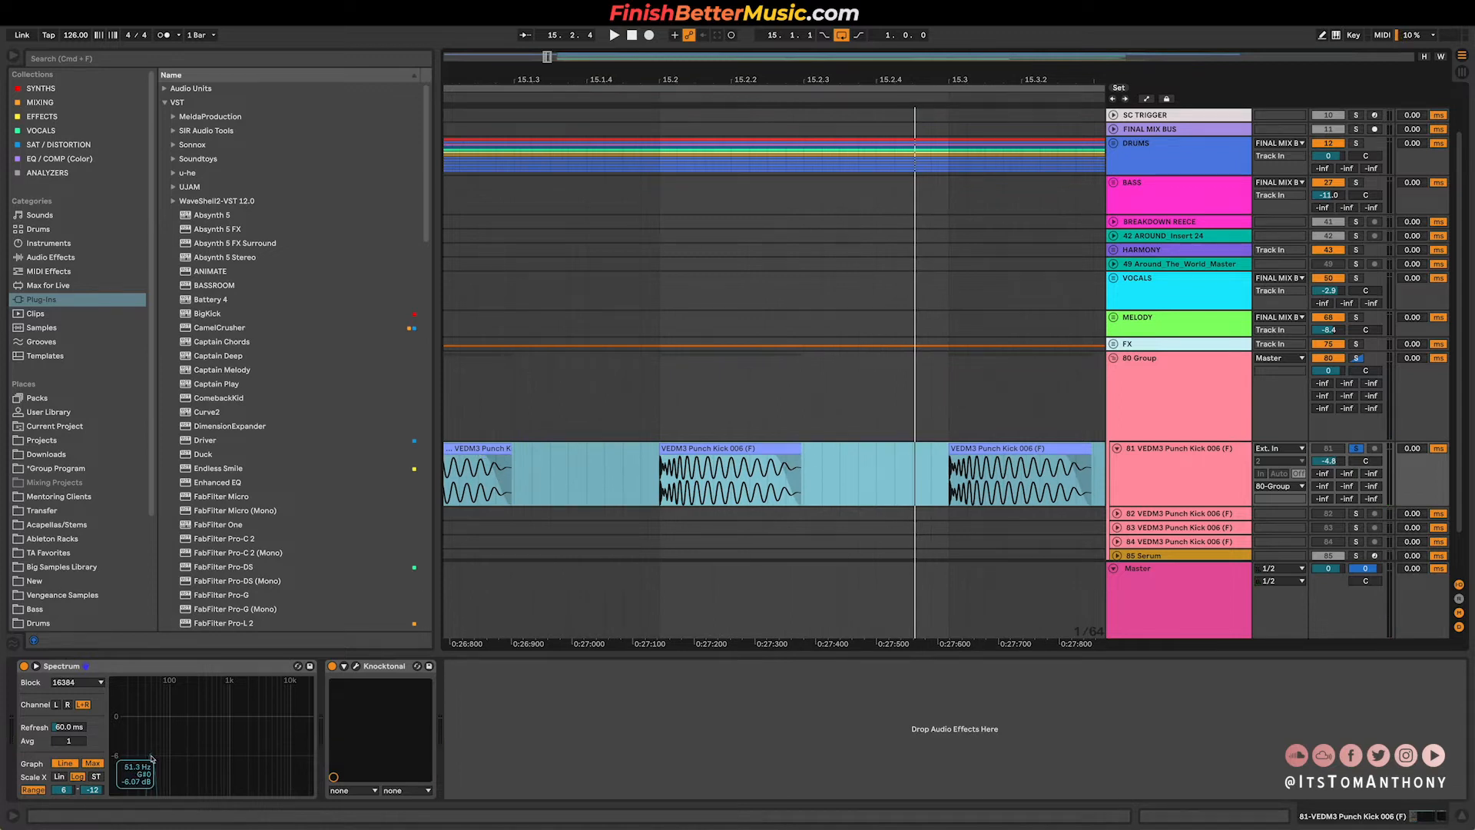
scroll(739, 552, "down", 3)
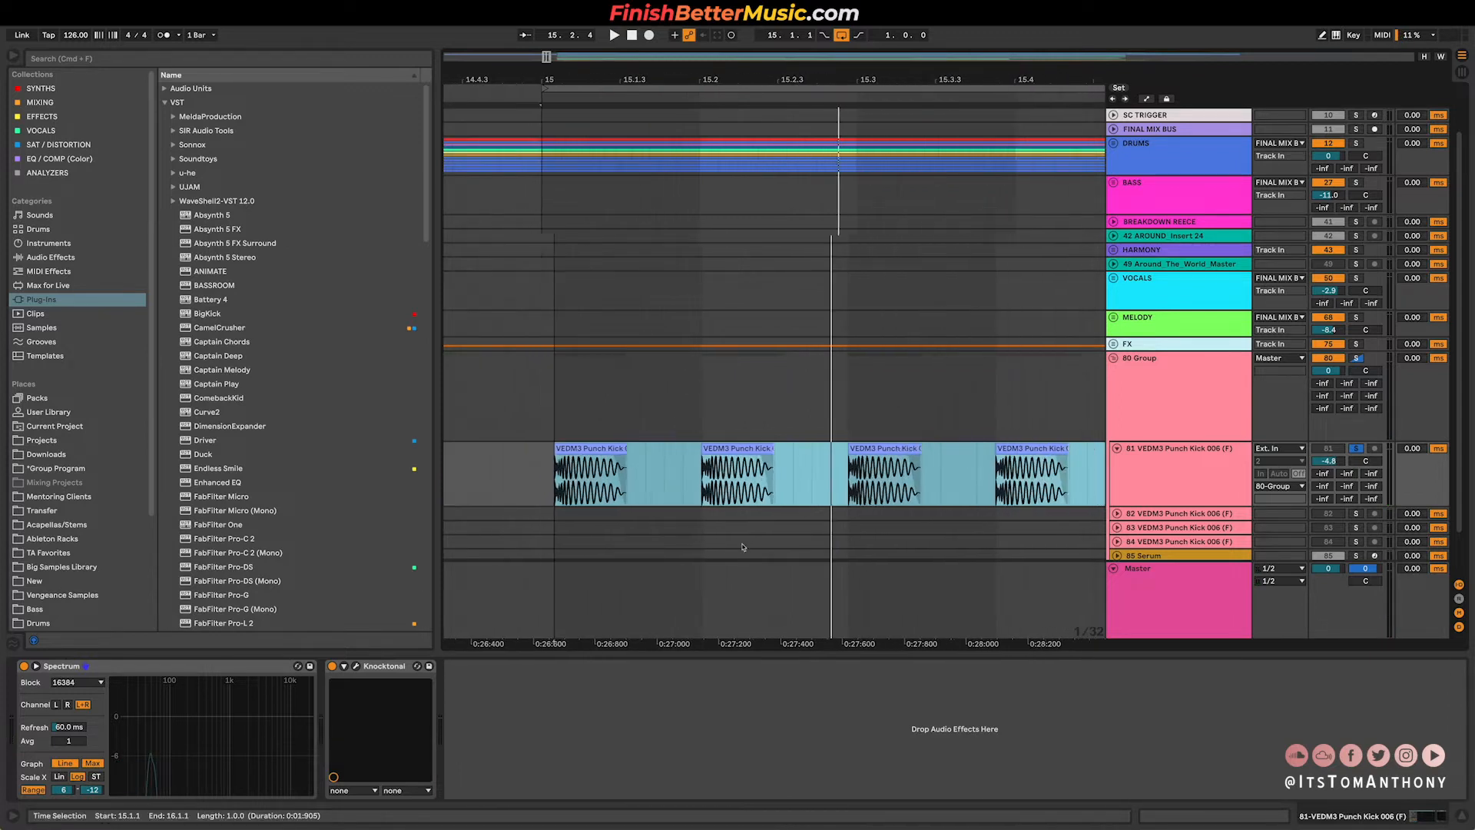
Transpose all four kick clips in bar 15 down by 2 semitones.
left_click_drag(586, 483, 1035, 471)
key("shift+Tab")
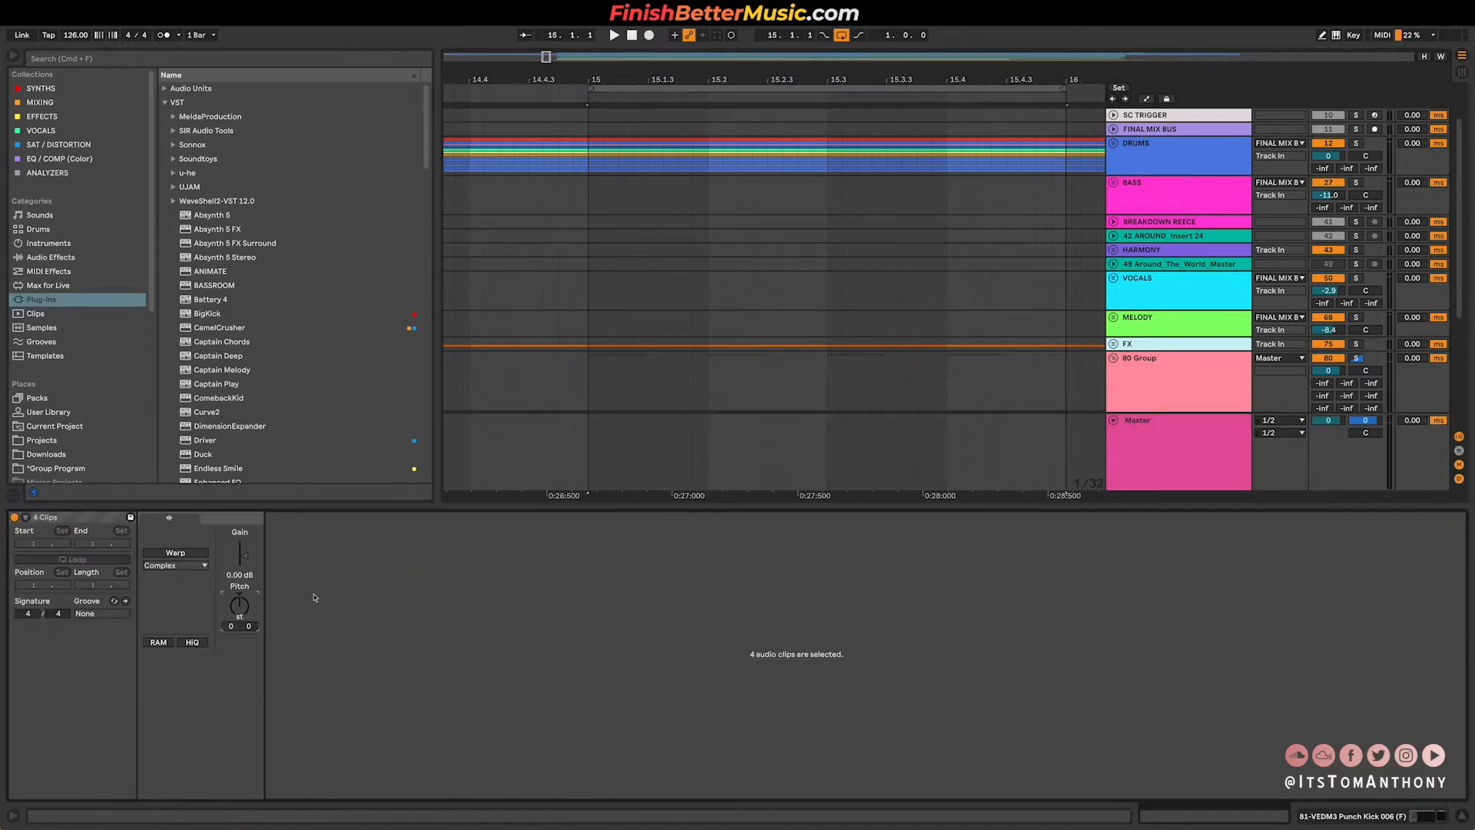
key("shift+Tab")
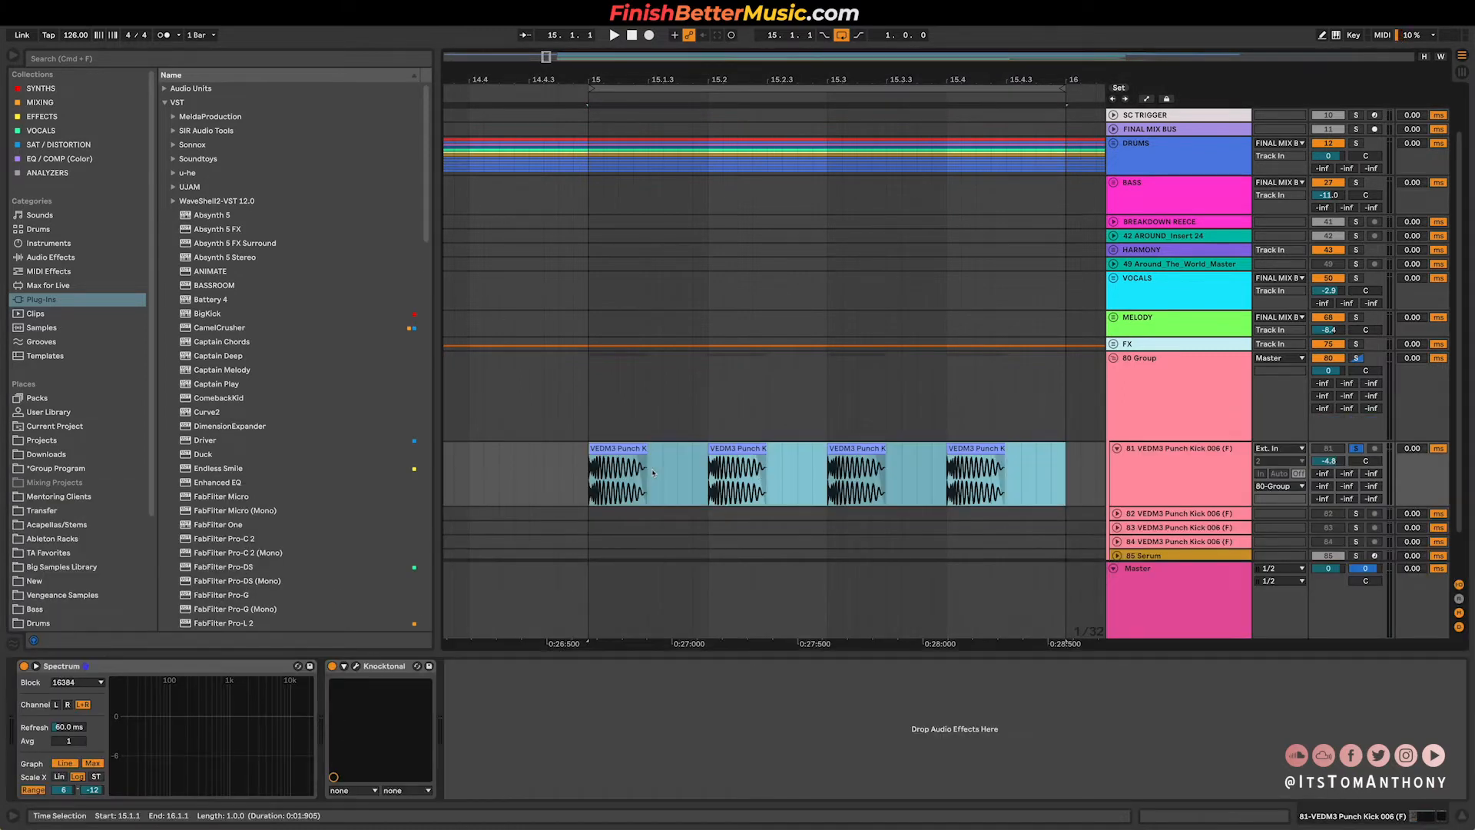
key("shift+Tab")
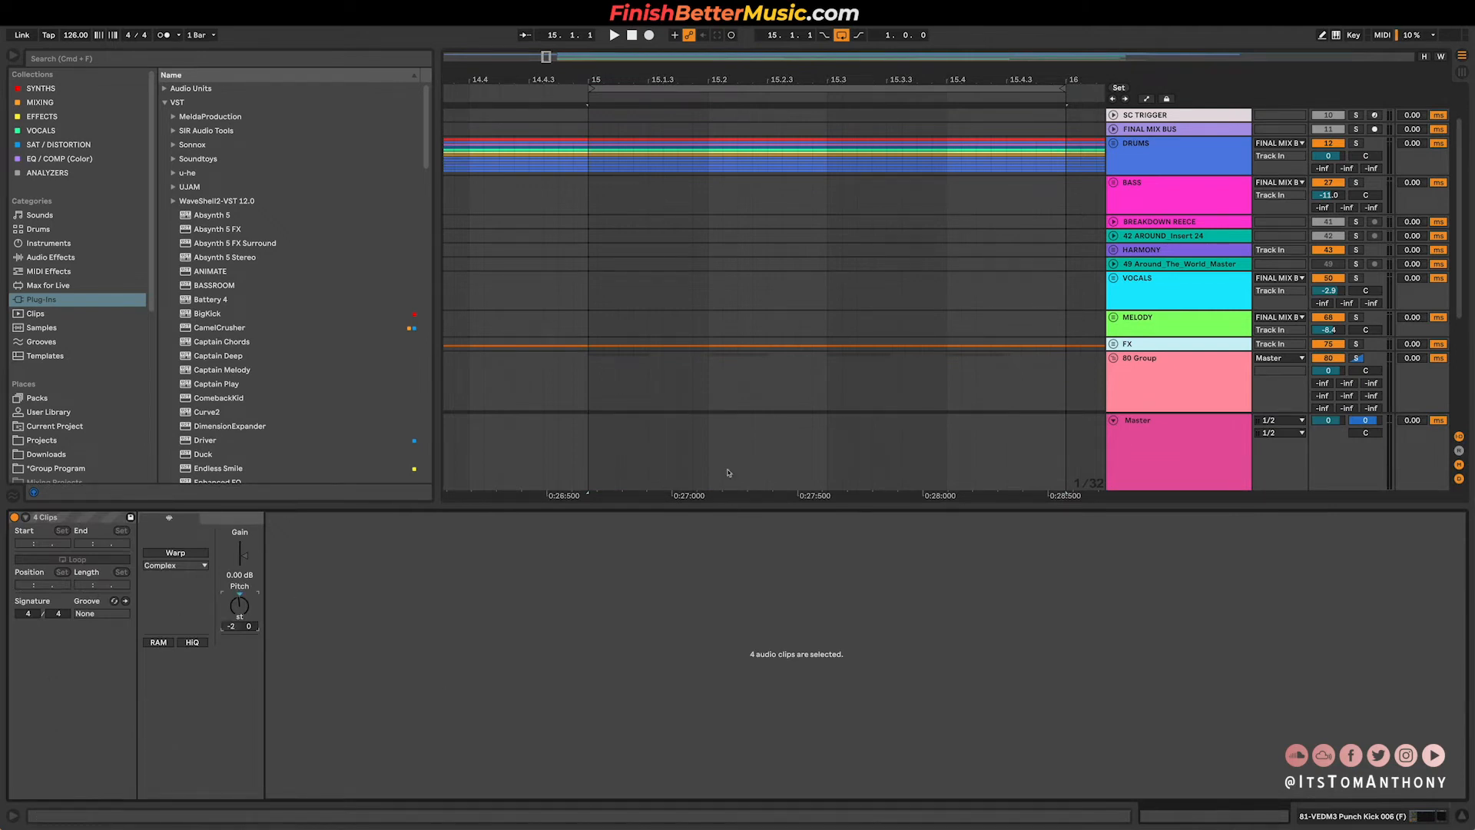
Reset the first two kick clips' transposition to 0 semitones and play the loop to compare both pitches.
scroll(776, 459, "down", 5)
left_click(780, 343)
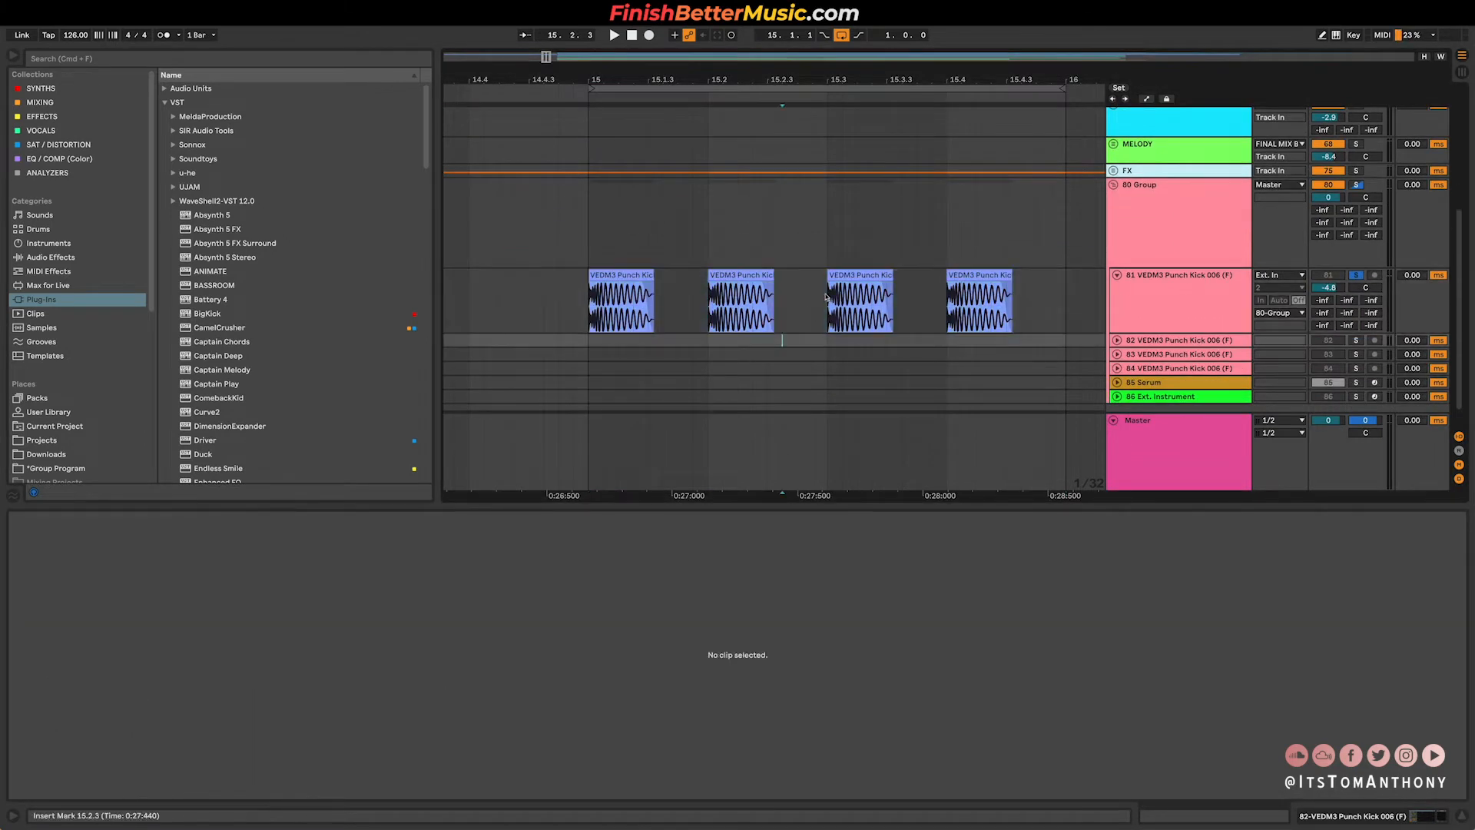
left_click_drag(826, 298, 588, 300)
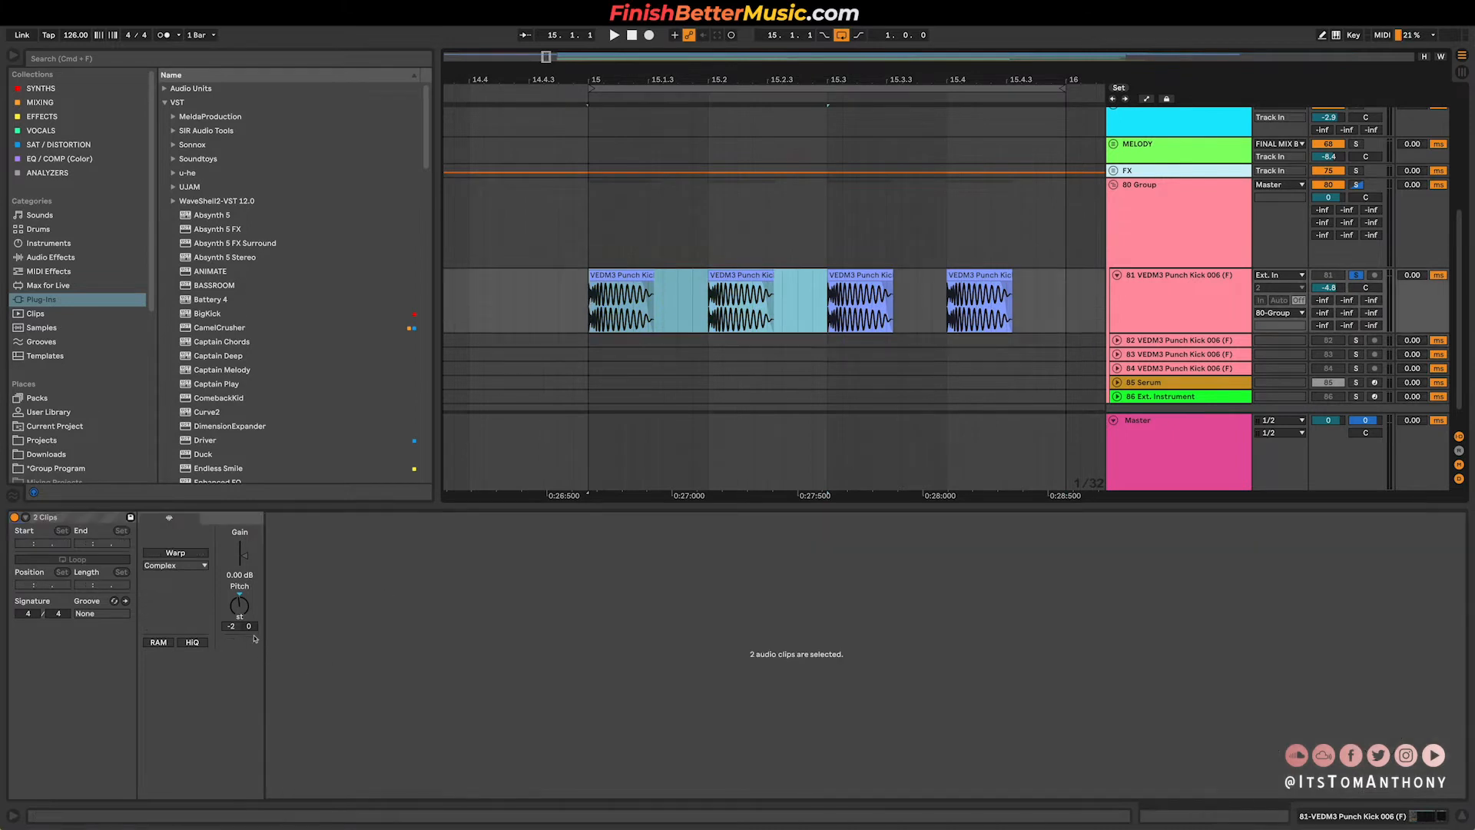
left_click(240, 595)
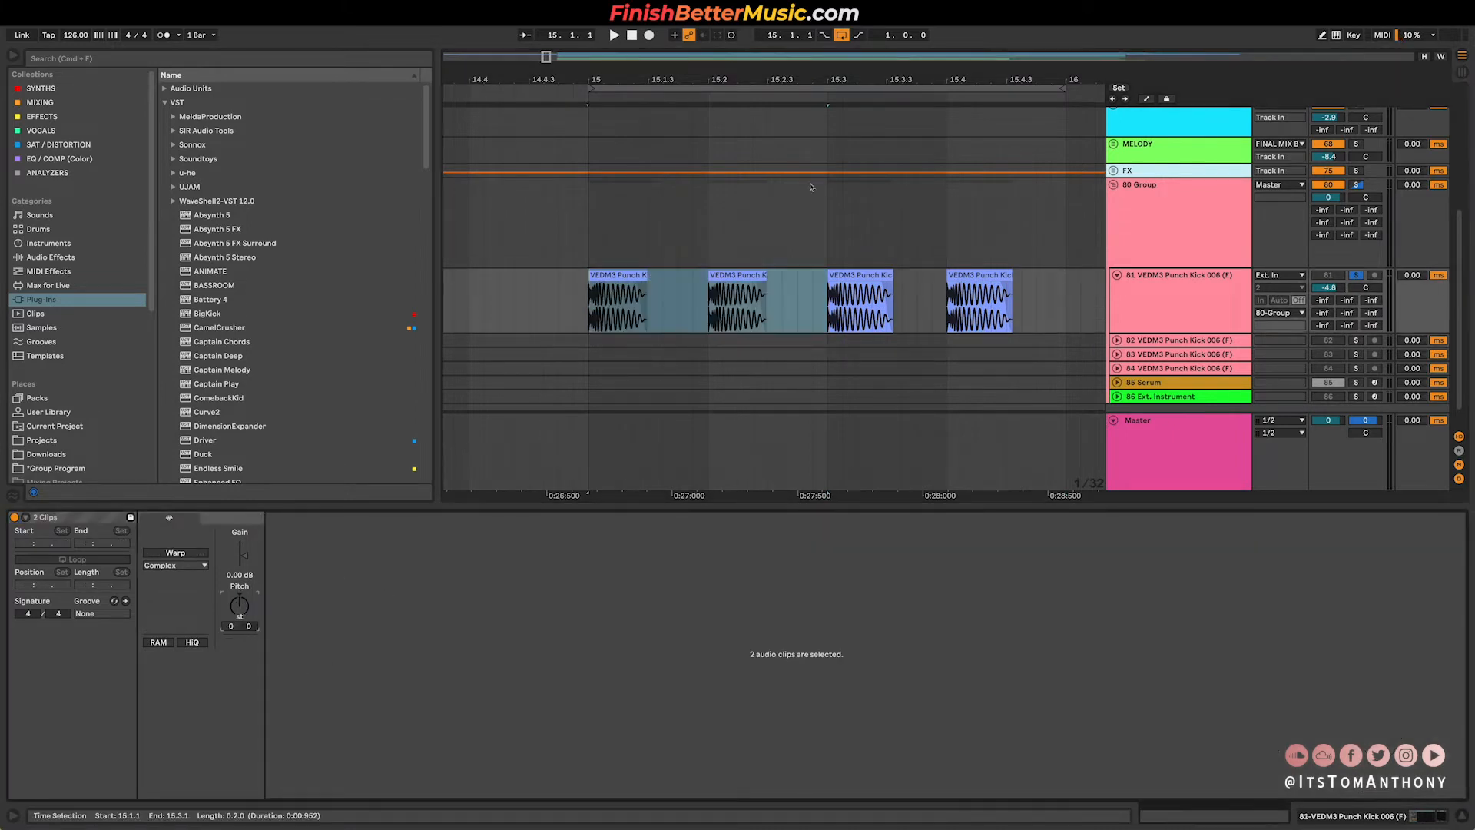
left_click(590, 302)
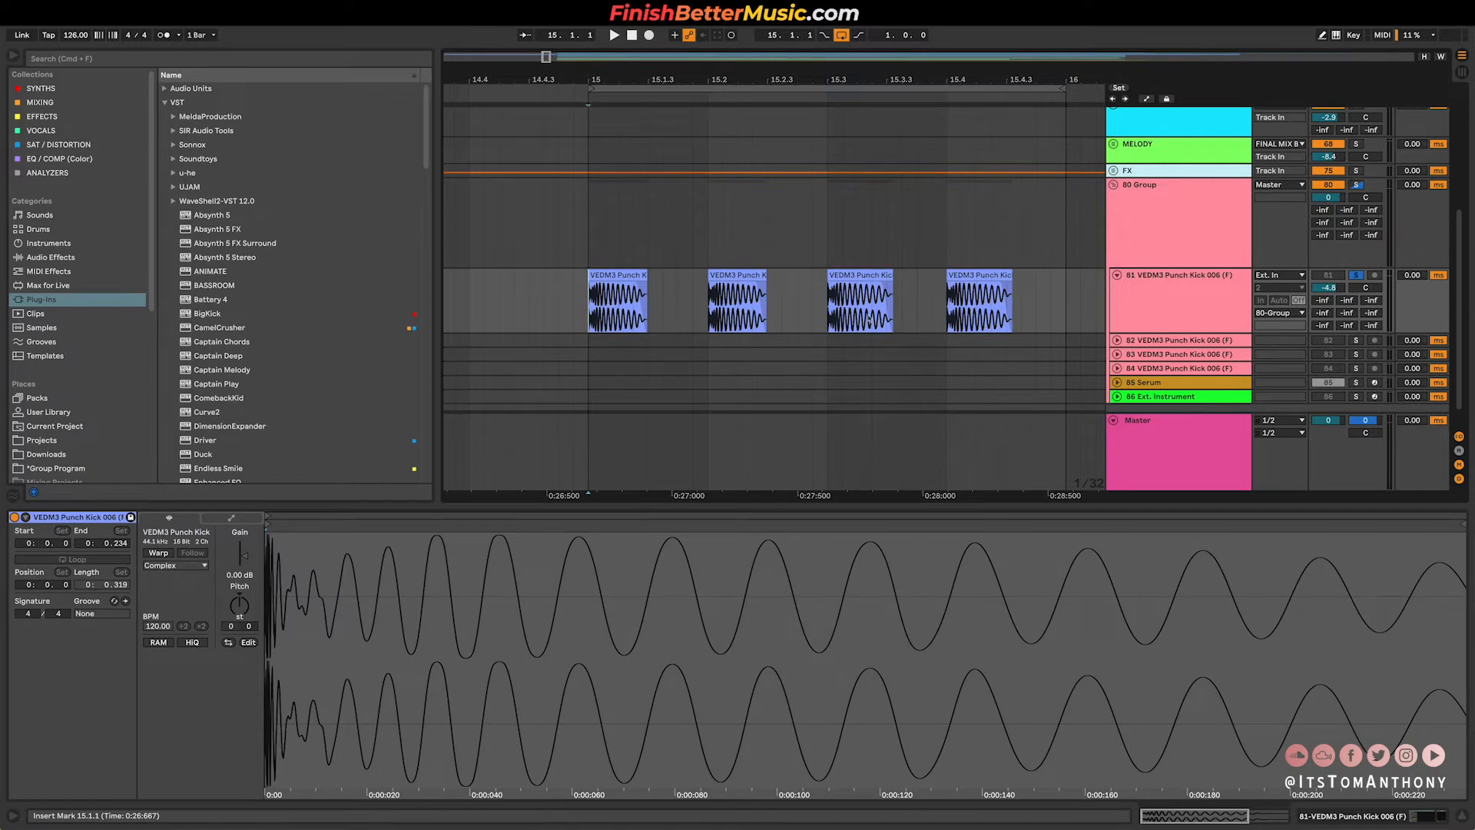
key("space")
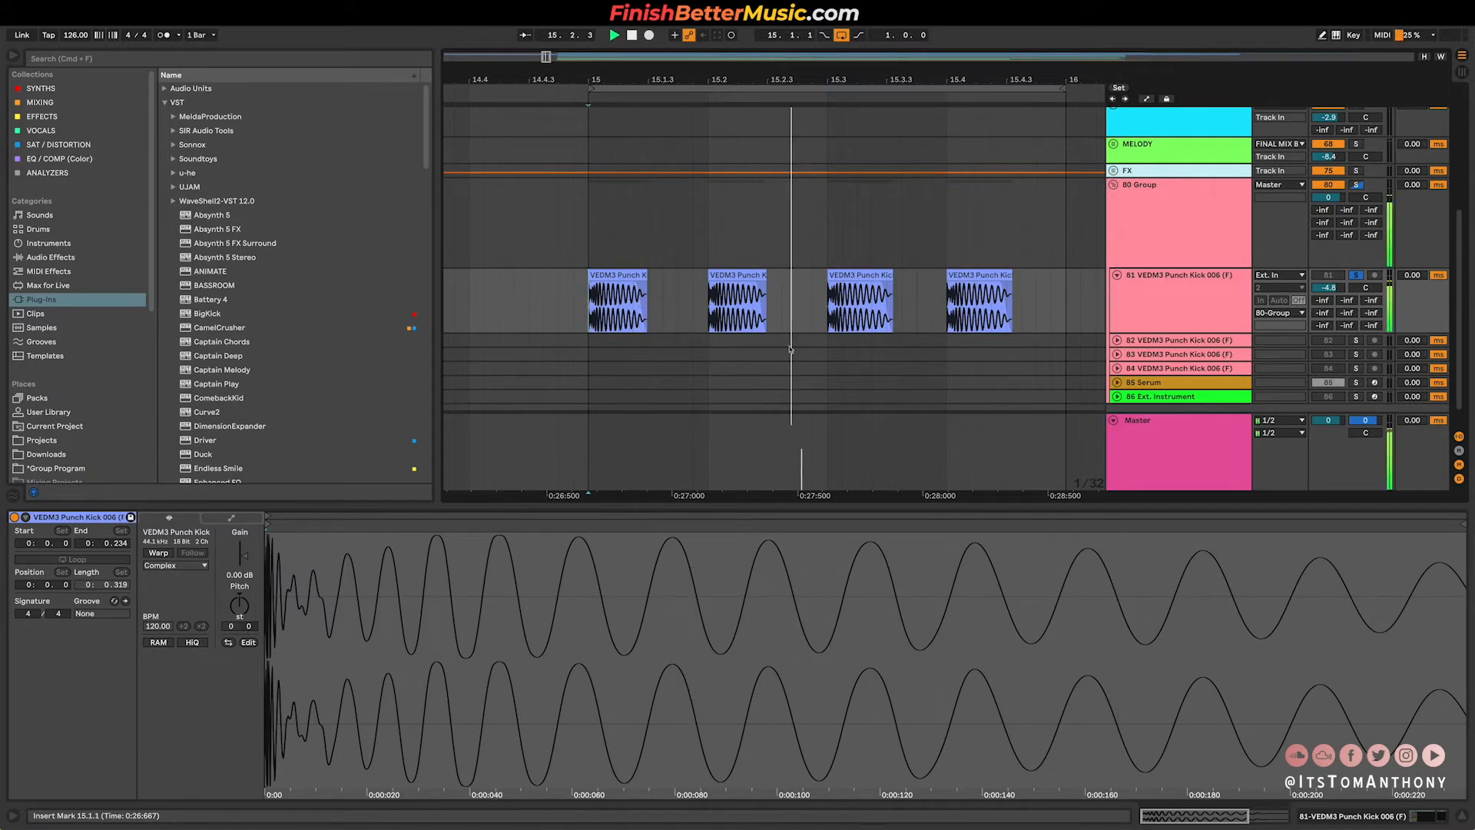
Set the last two kick clips' transposition to -6 semitones and play the loop to compare both pitches.
left_click_drag(831, 302, 1052, 303)
key("space")
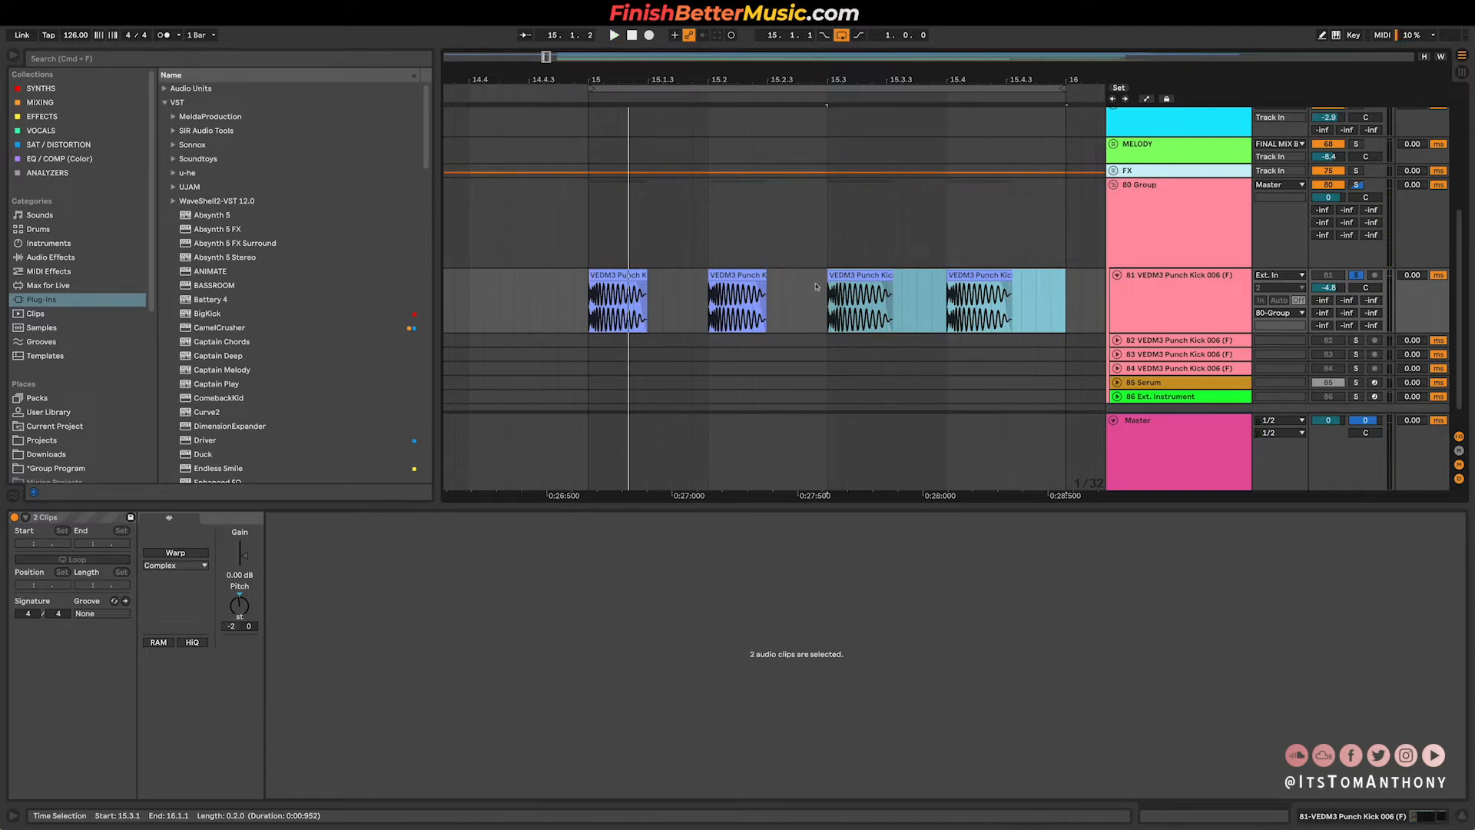
scroll(818, 261, "right", 3)
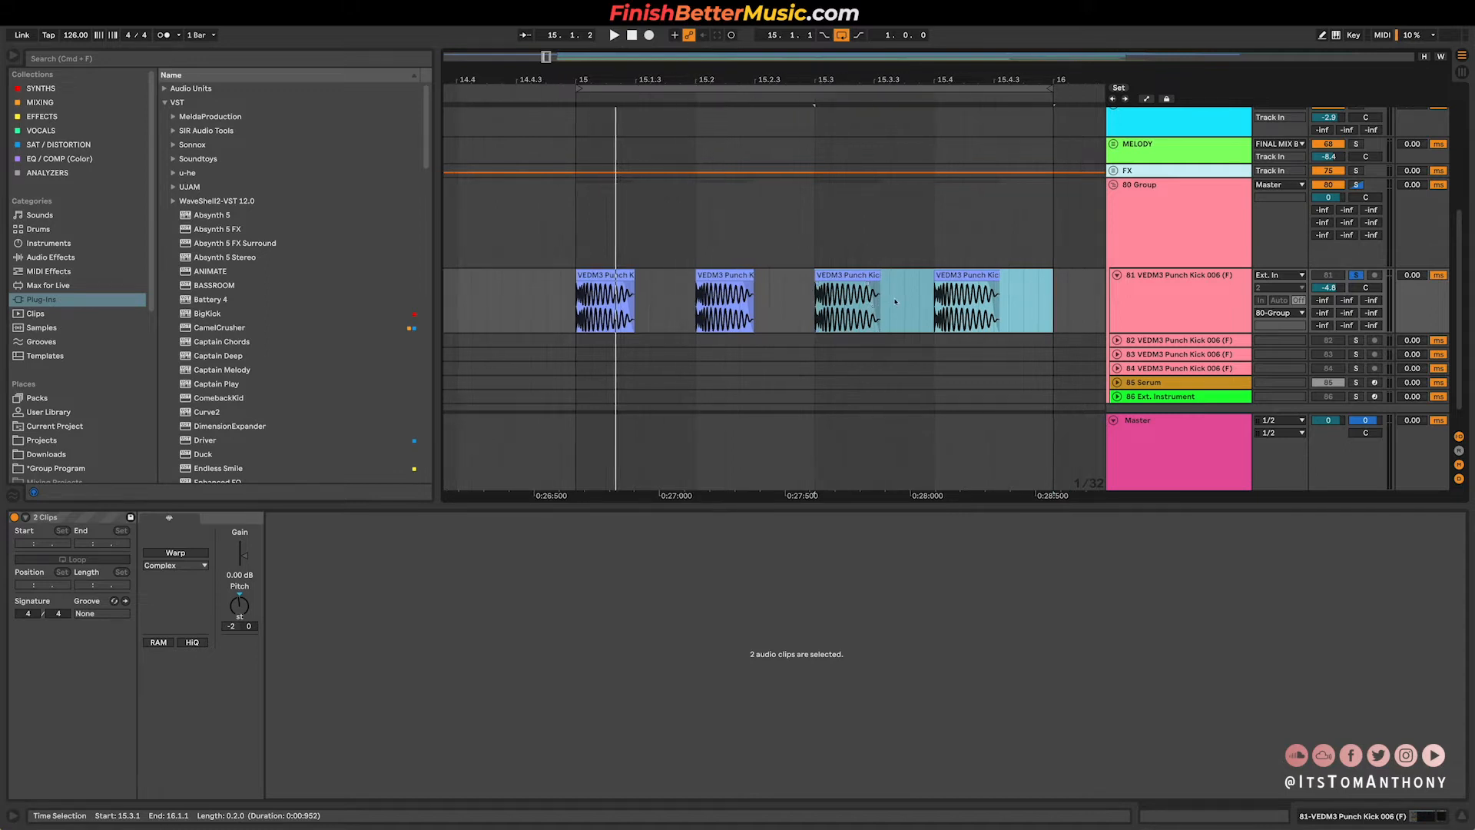
left_click_drag(778, 308, 899, 311)
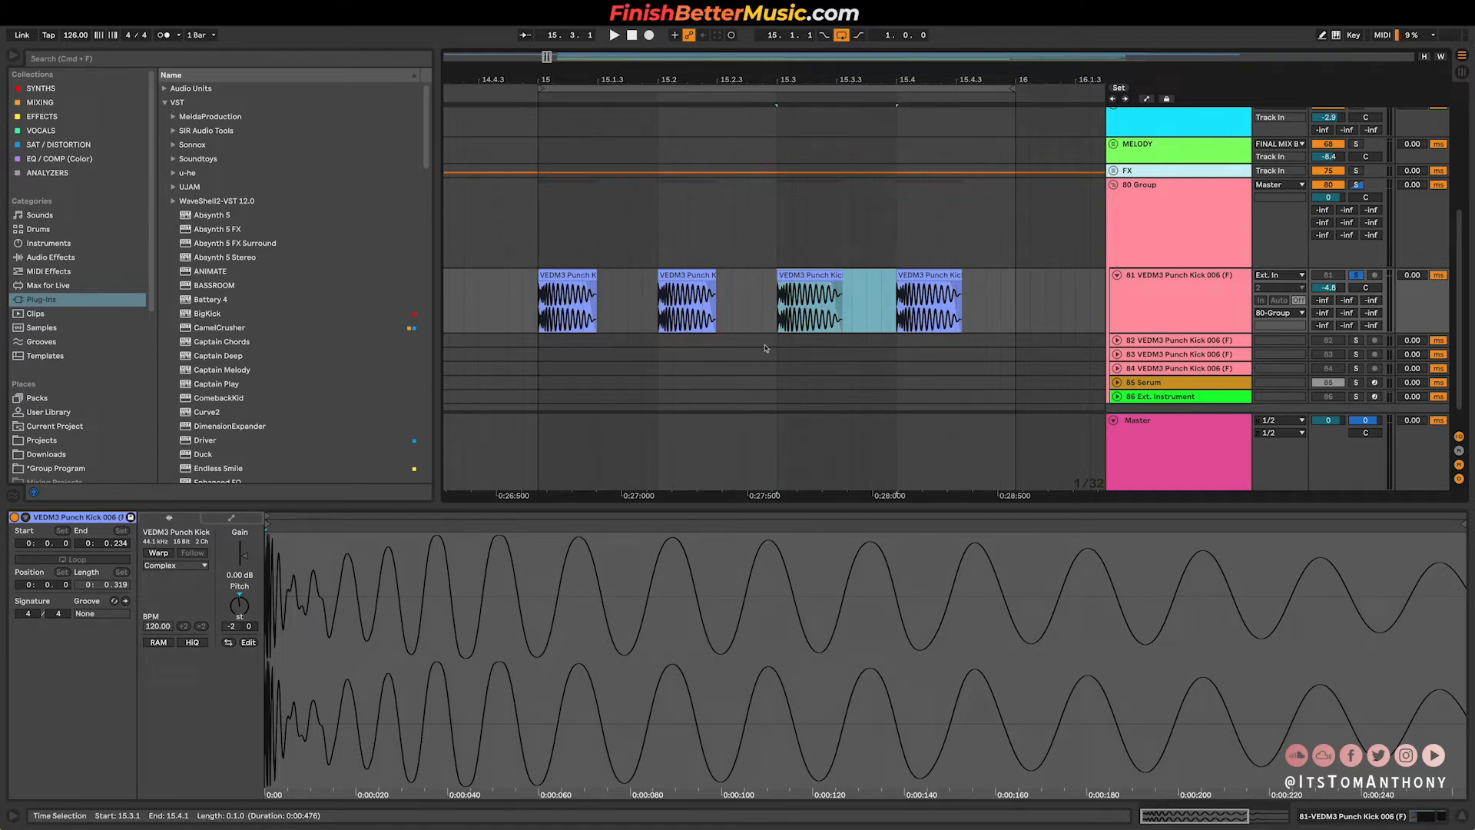
left_click_drag(778, 313, 1014, 309)
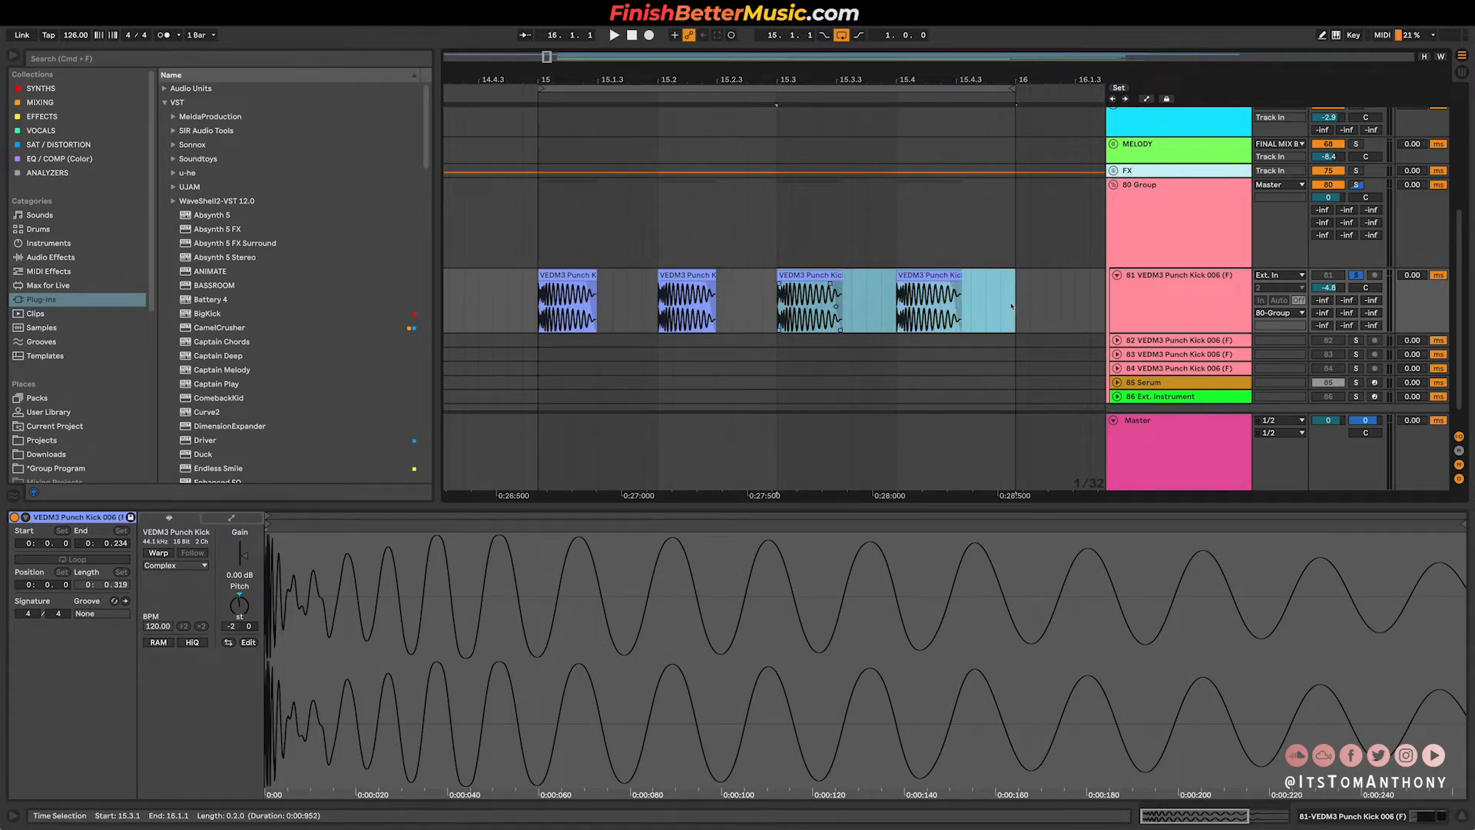
left_click_drag(245, 609, 245, 626)
key("space")
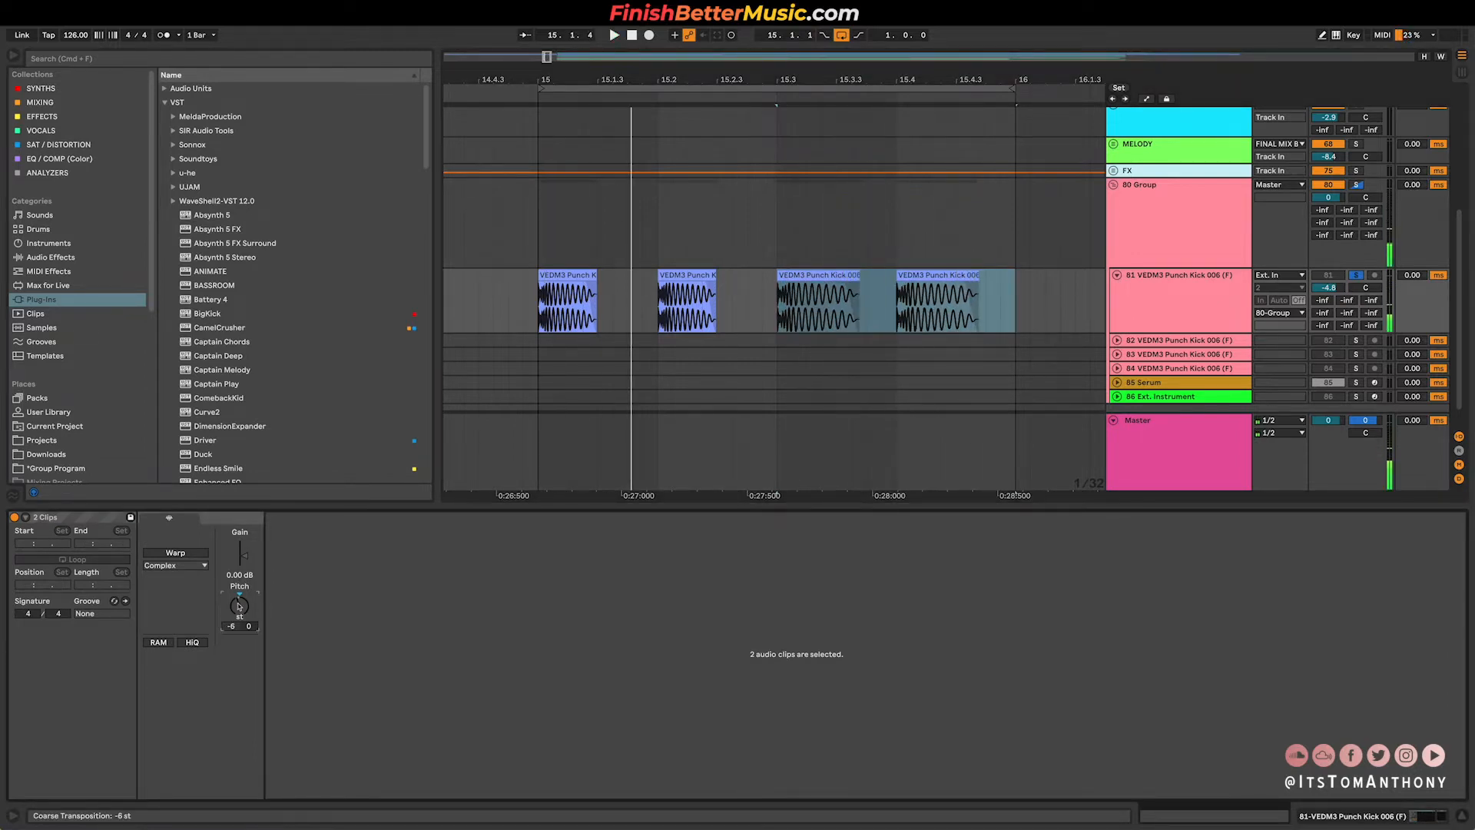
Reset the last two kick clips' transposition to 0 semitones and play all four kicks.
key("Delete")
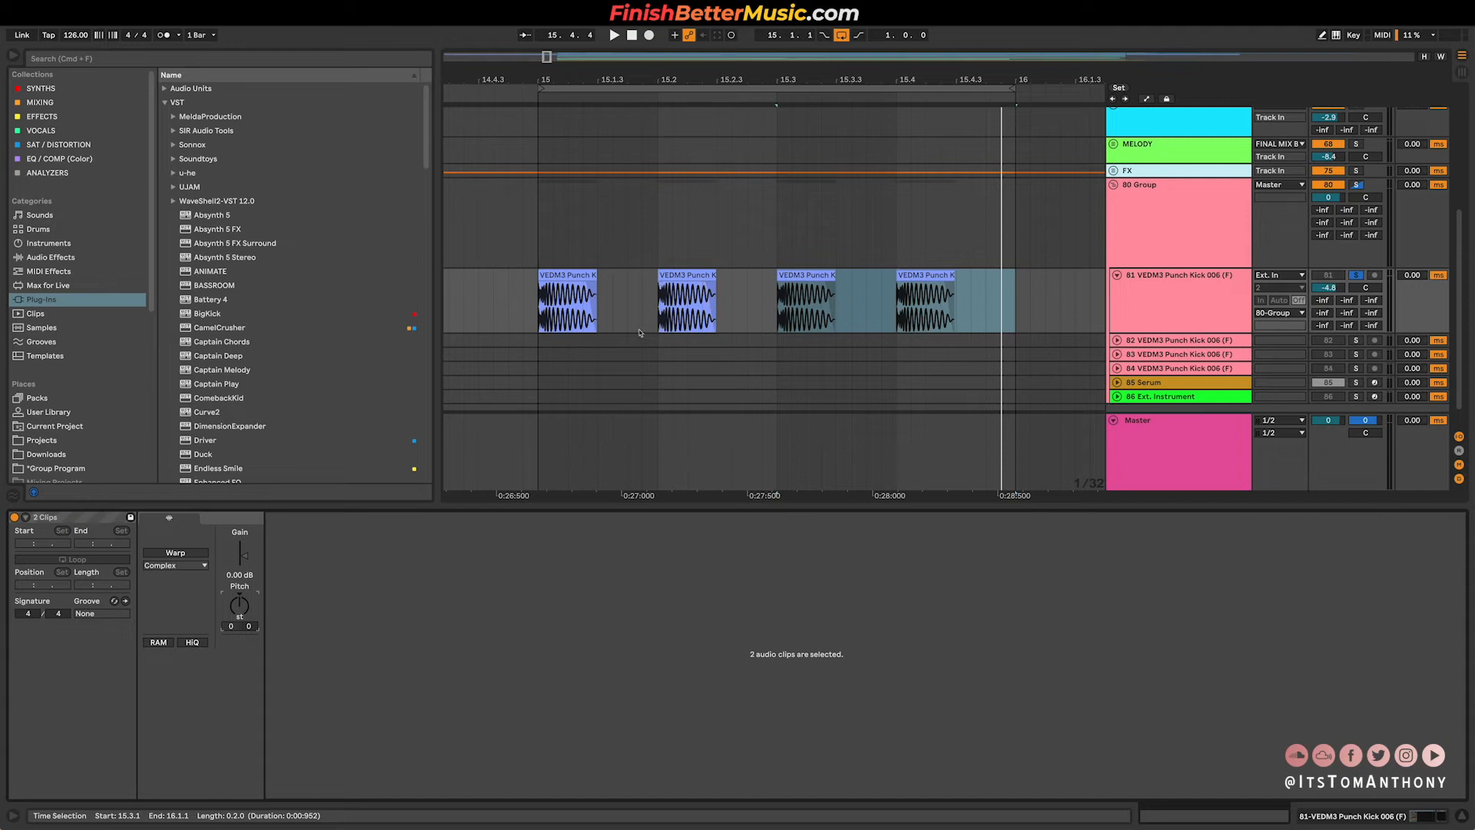
left_click_drag(536, 312, 999, 294)
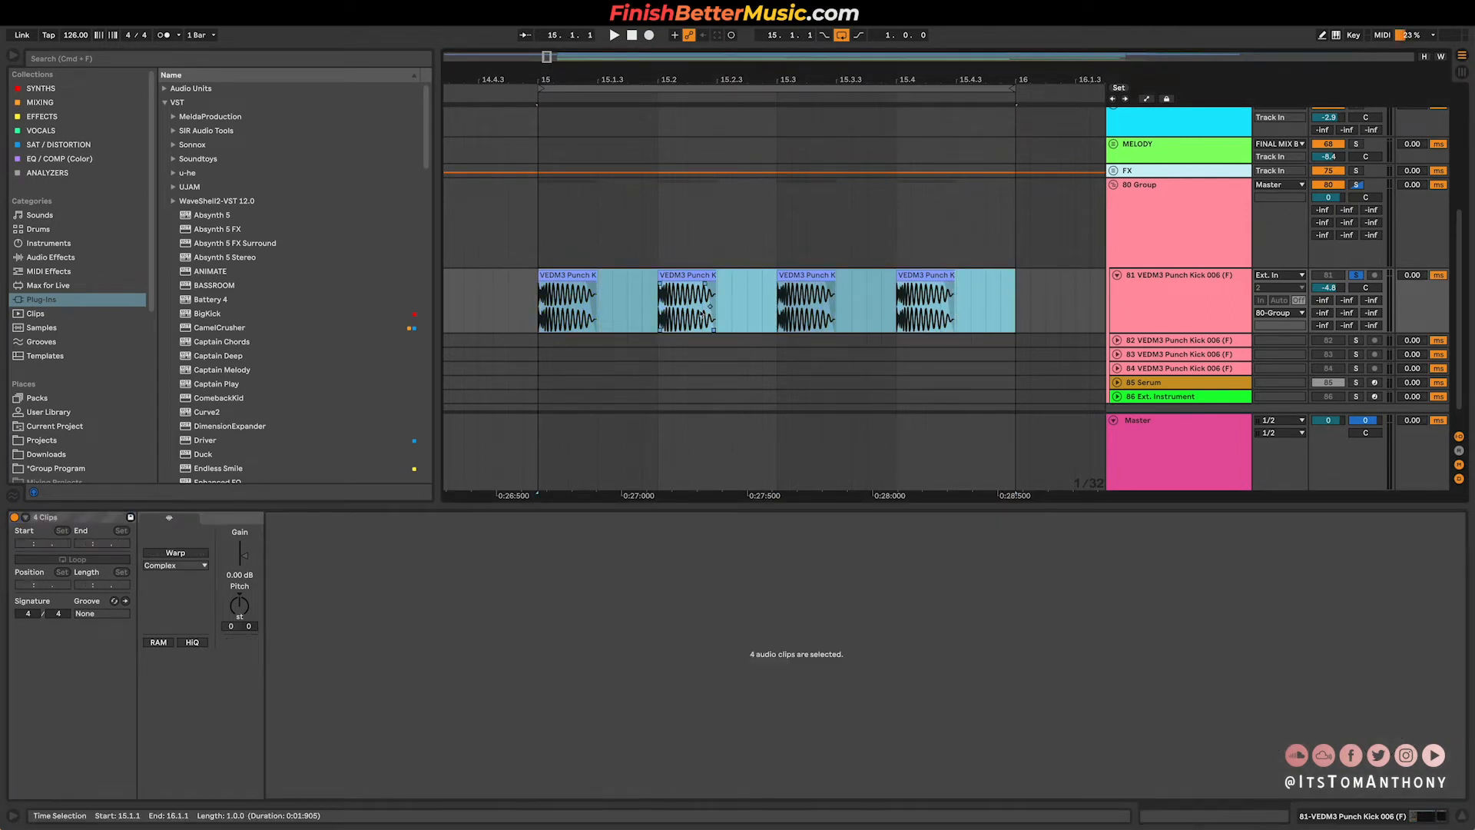
key("space")
Open Knocktonal on the first punch kick track and move its window over the arrangement.
left_click(747, 303)
left_click(1217, 288)
key("shift+Tab")
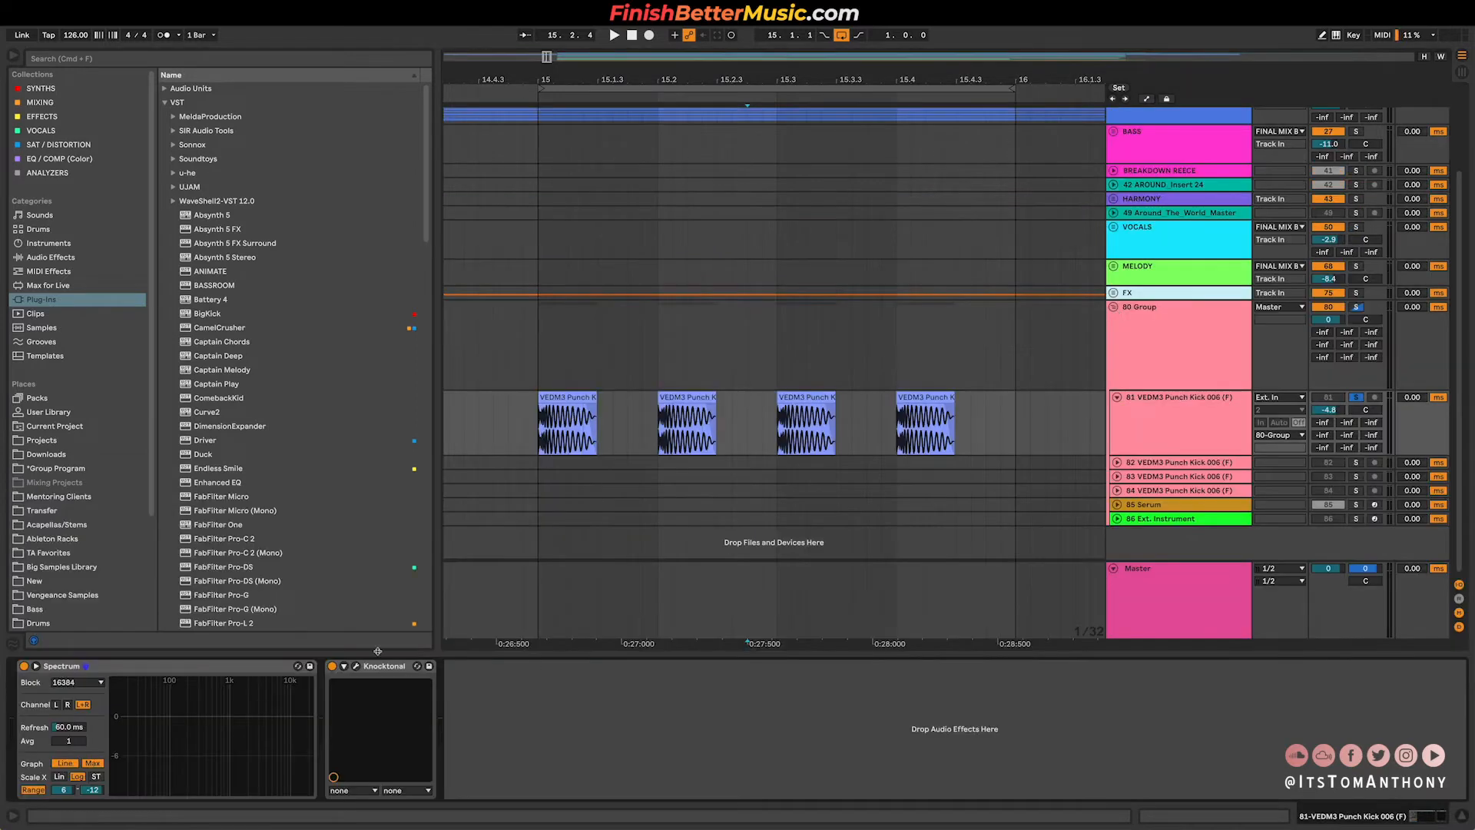
left_click(355, 665)
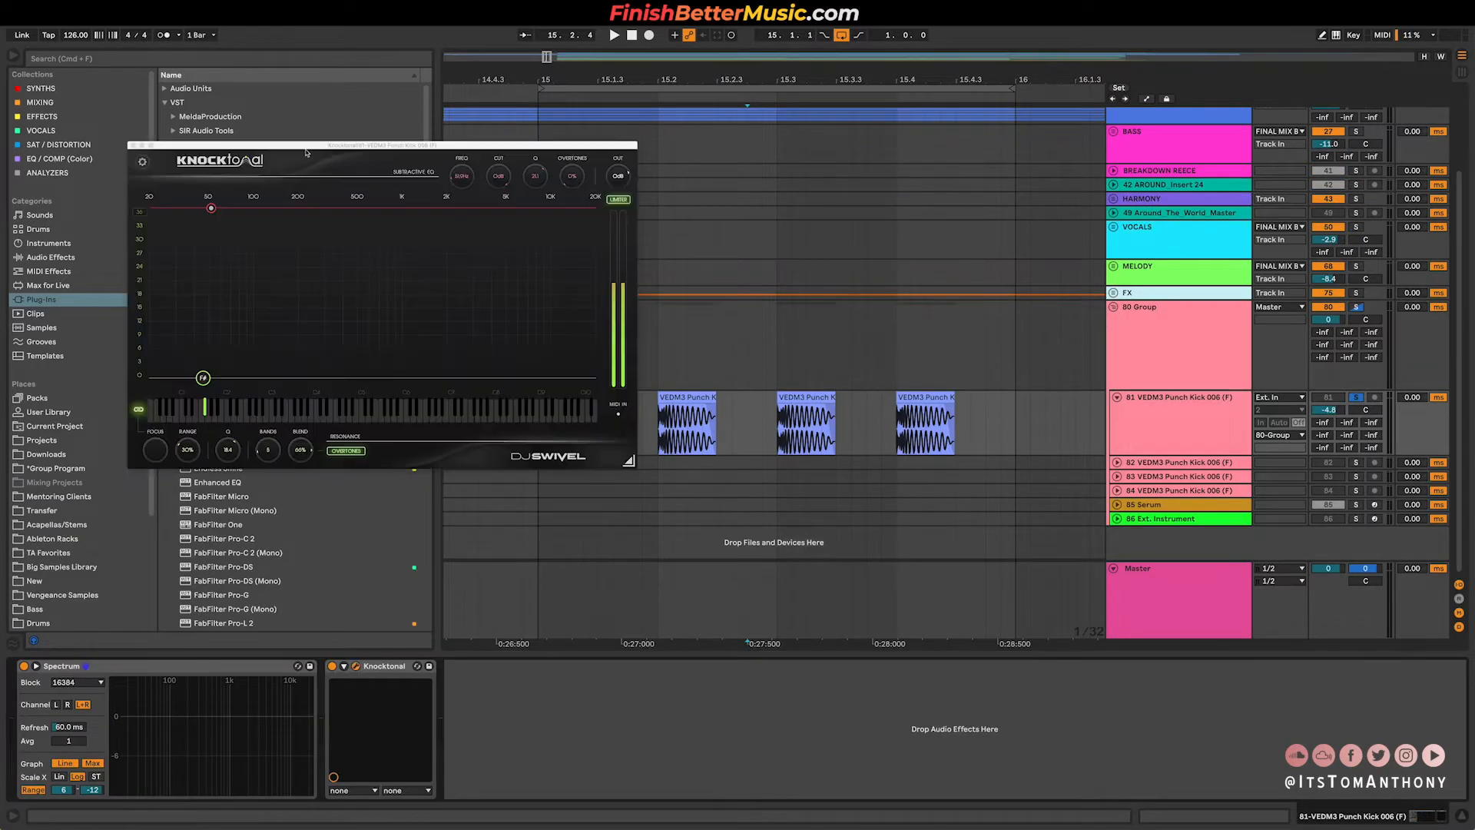
left_click_drag(411, 145, 742, 285)
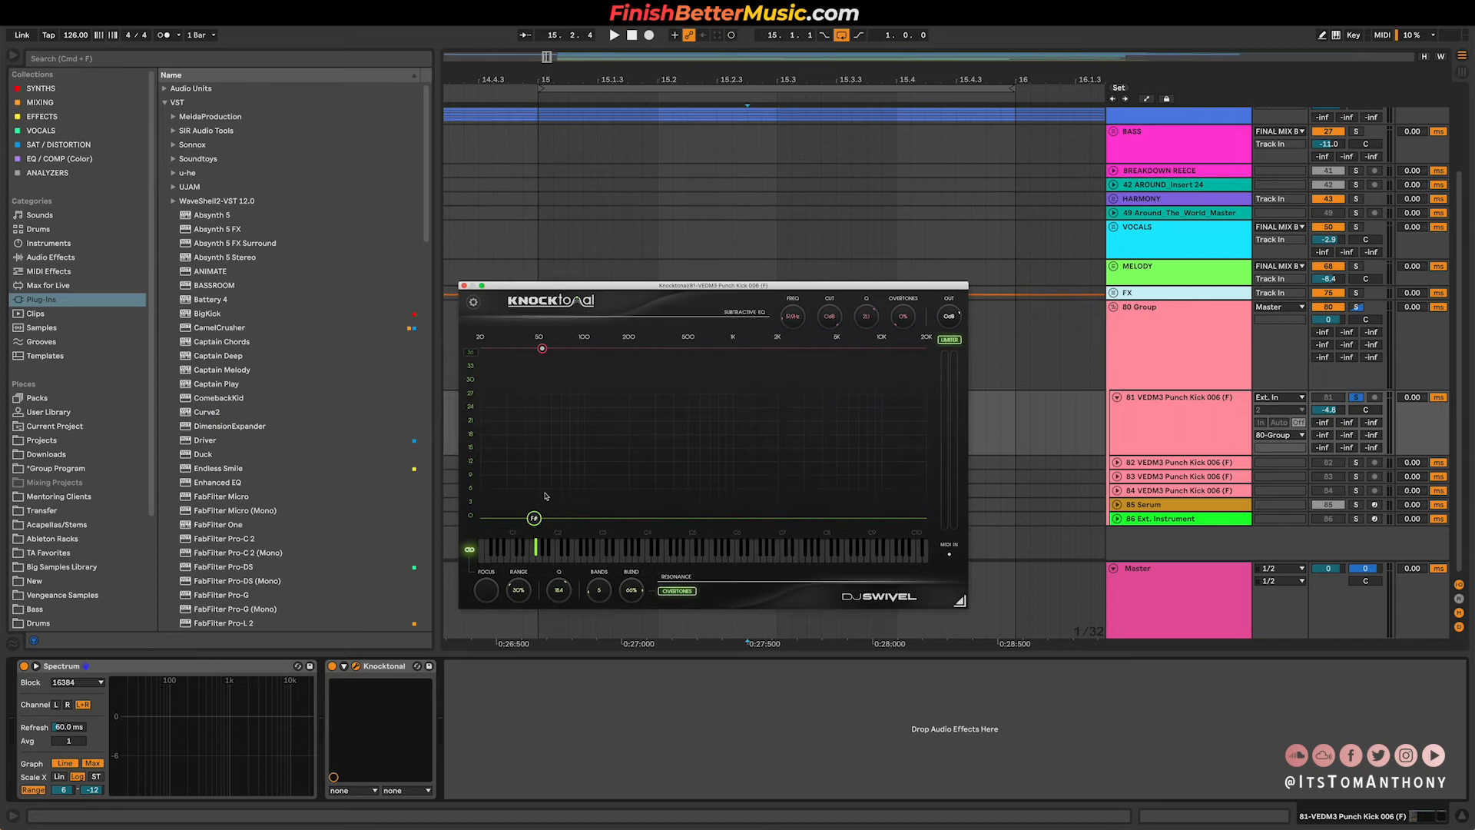
Boost Knocktonal's resonance and its overtones, try it at G, tune it to F and play the kick loop.
mouse_move(533, 517)
left_click_drag(534, 517, 533, 439)
left_click(542, 555)
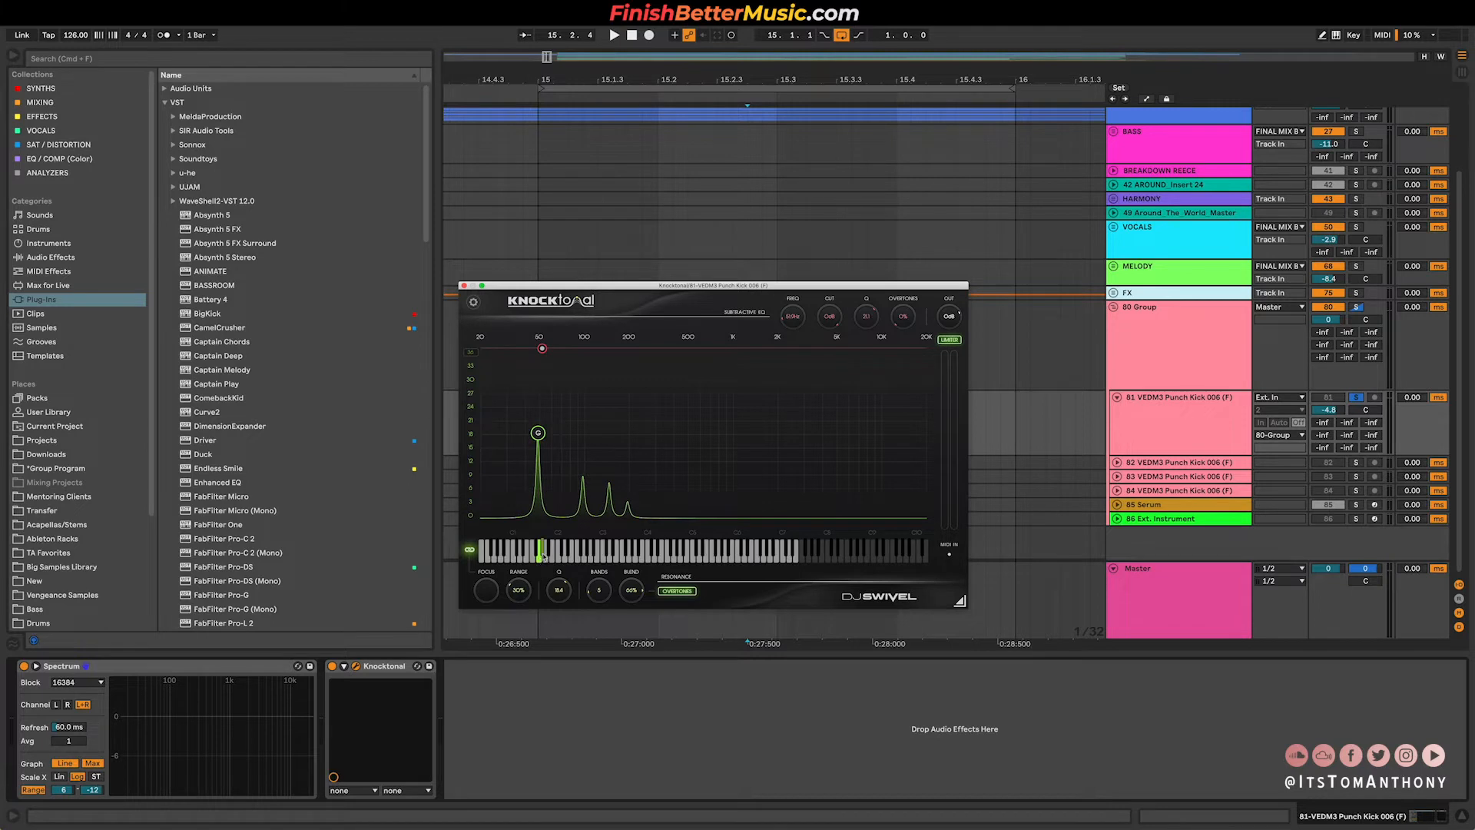
mouse_move(536, 428)
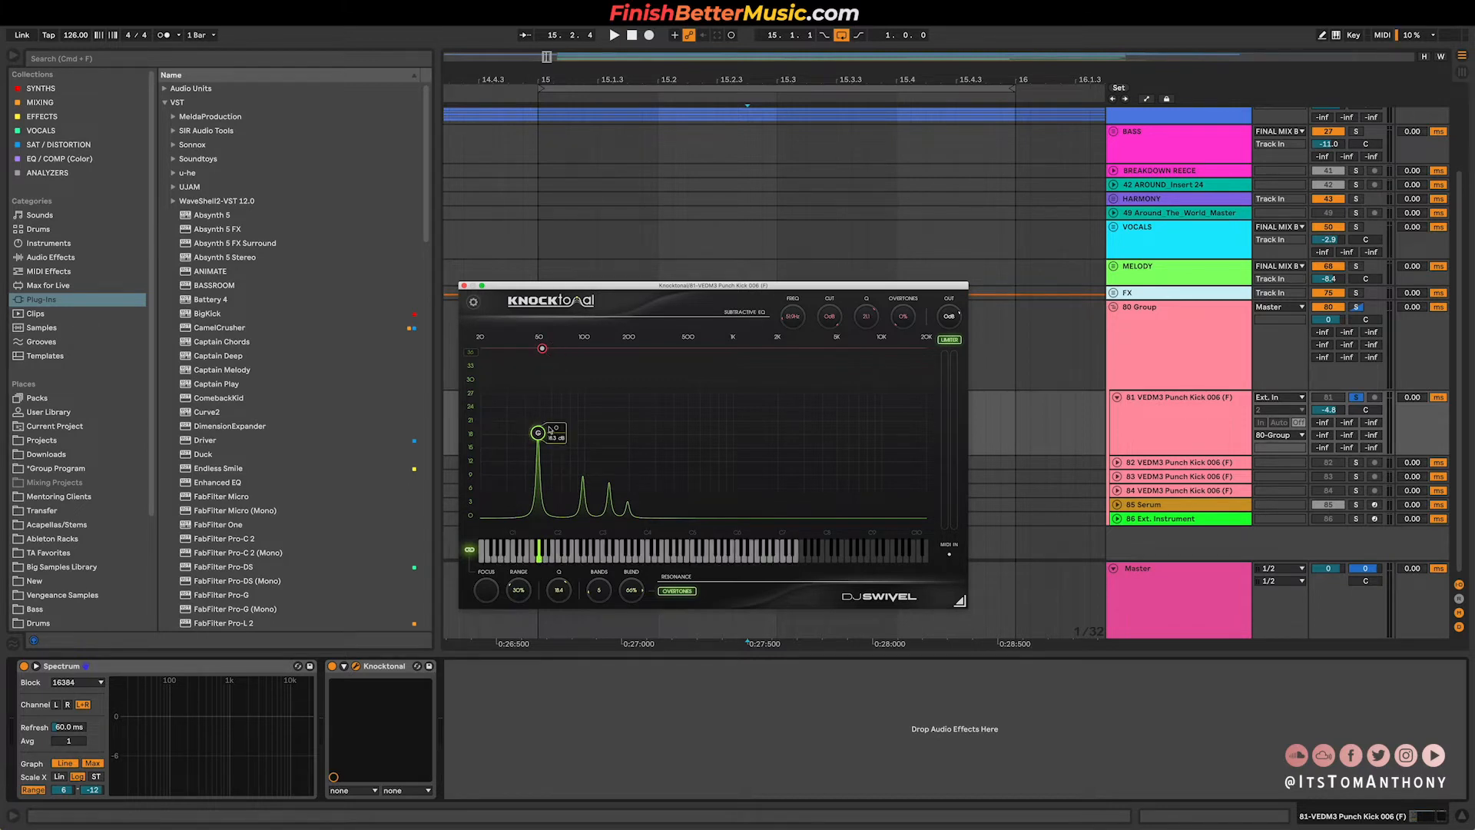
left_click_drag(538, 434, 530, 434)
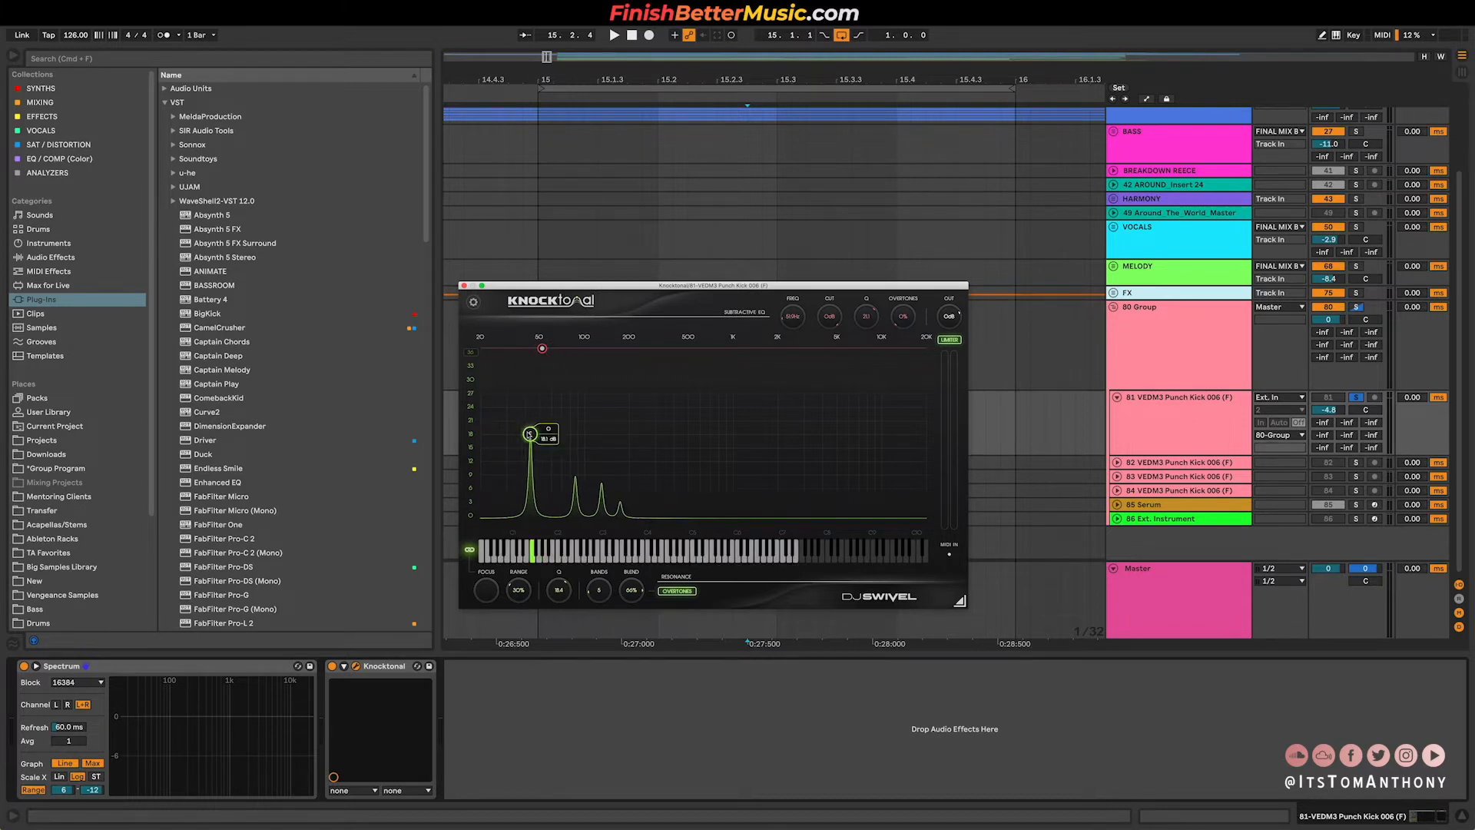
key("space")
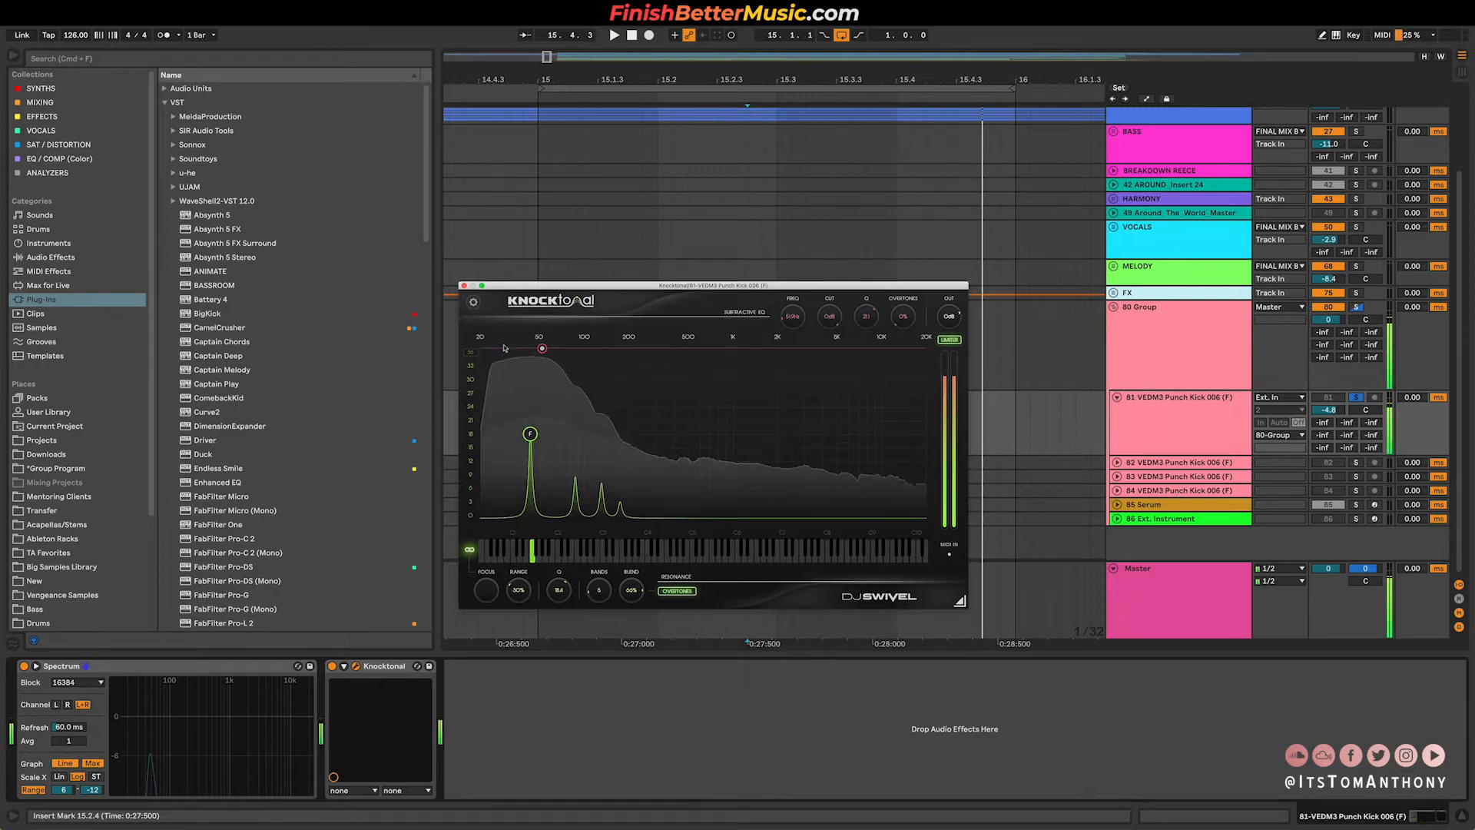
Bypass Knocktonal to compare the kick without it, switch it back on and reopen its window.
left_click(464, 285)
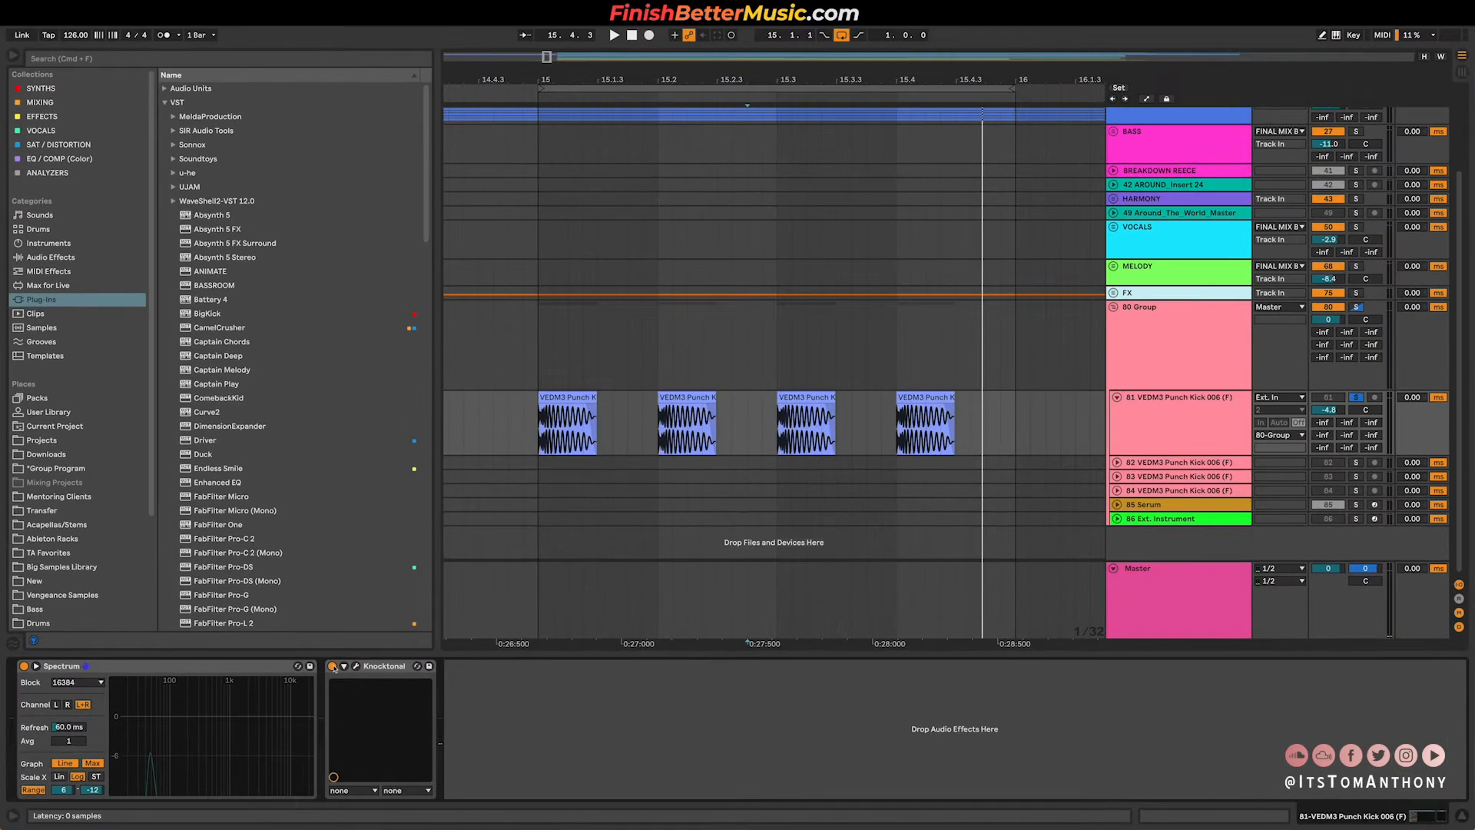
left_click(332, 666)
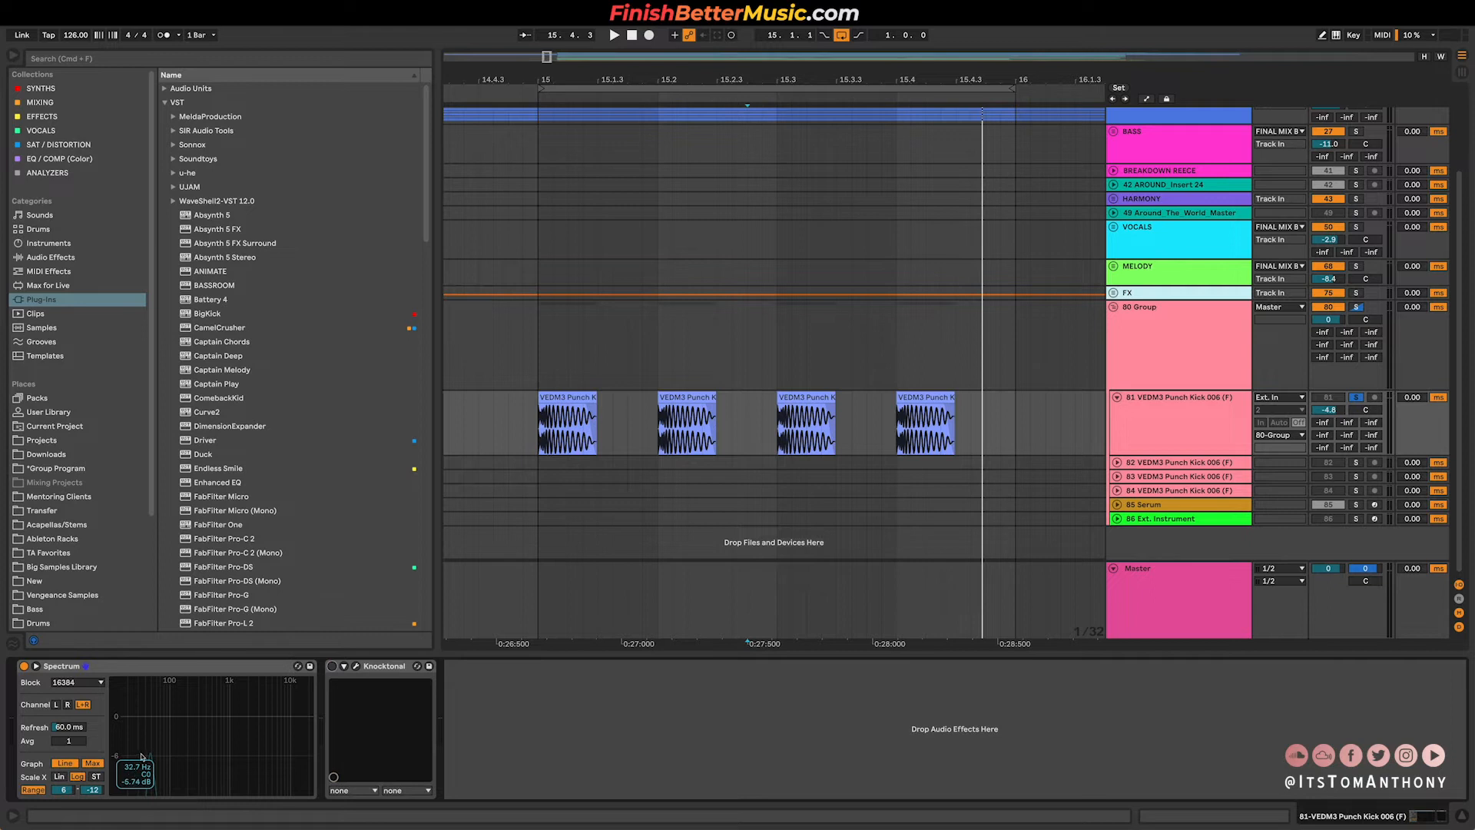
left_click(598, 419)
left_click(332, 666)
left_click(355, 667)
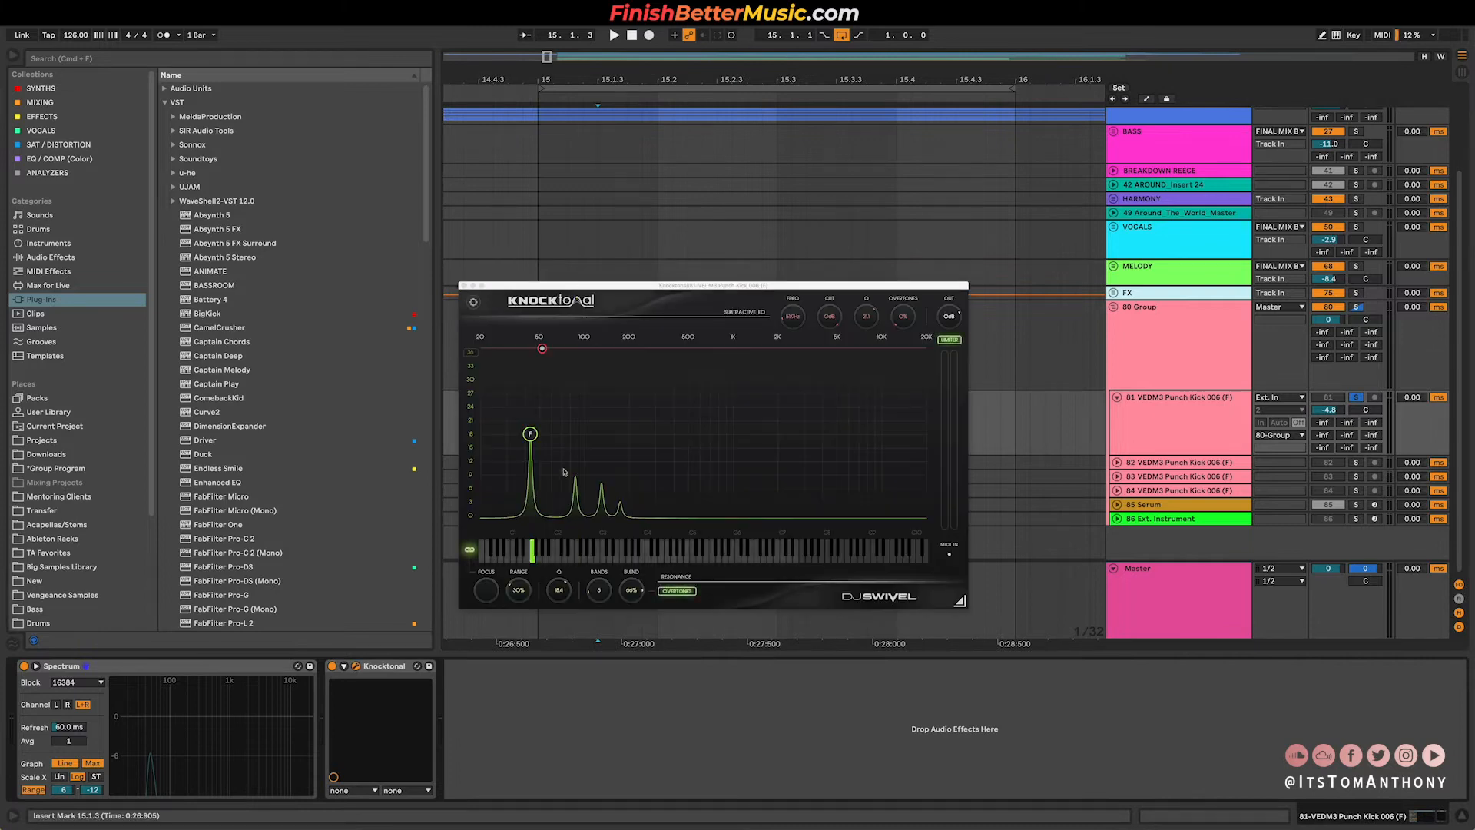
Move the resonance to G, set its overtone bands to 24 and lower the blend to about -12%.
left_click_drag(534, 434, 538, 447)
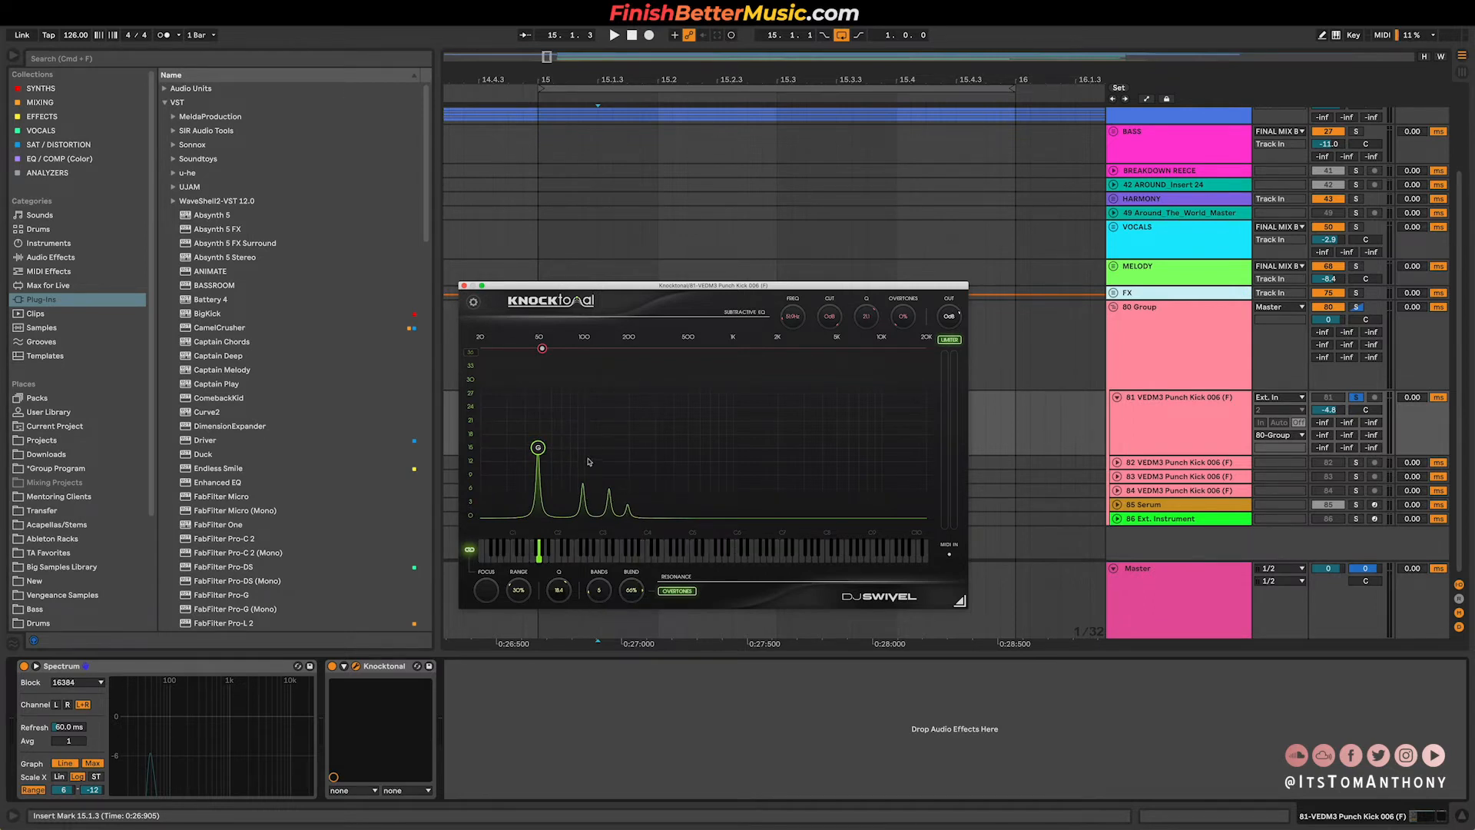
left_click_drag(598, 589, 602, 500)
left_click_drag(632, 590, 632, 607)
left_click_drag(627, 719, 655, 523)
left_click_drag(631, 590, 650, 672)
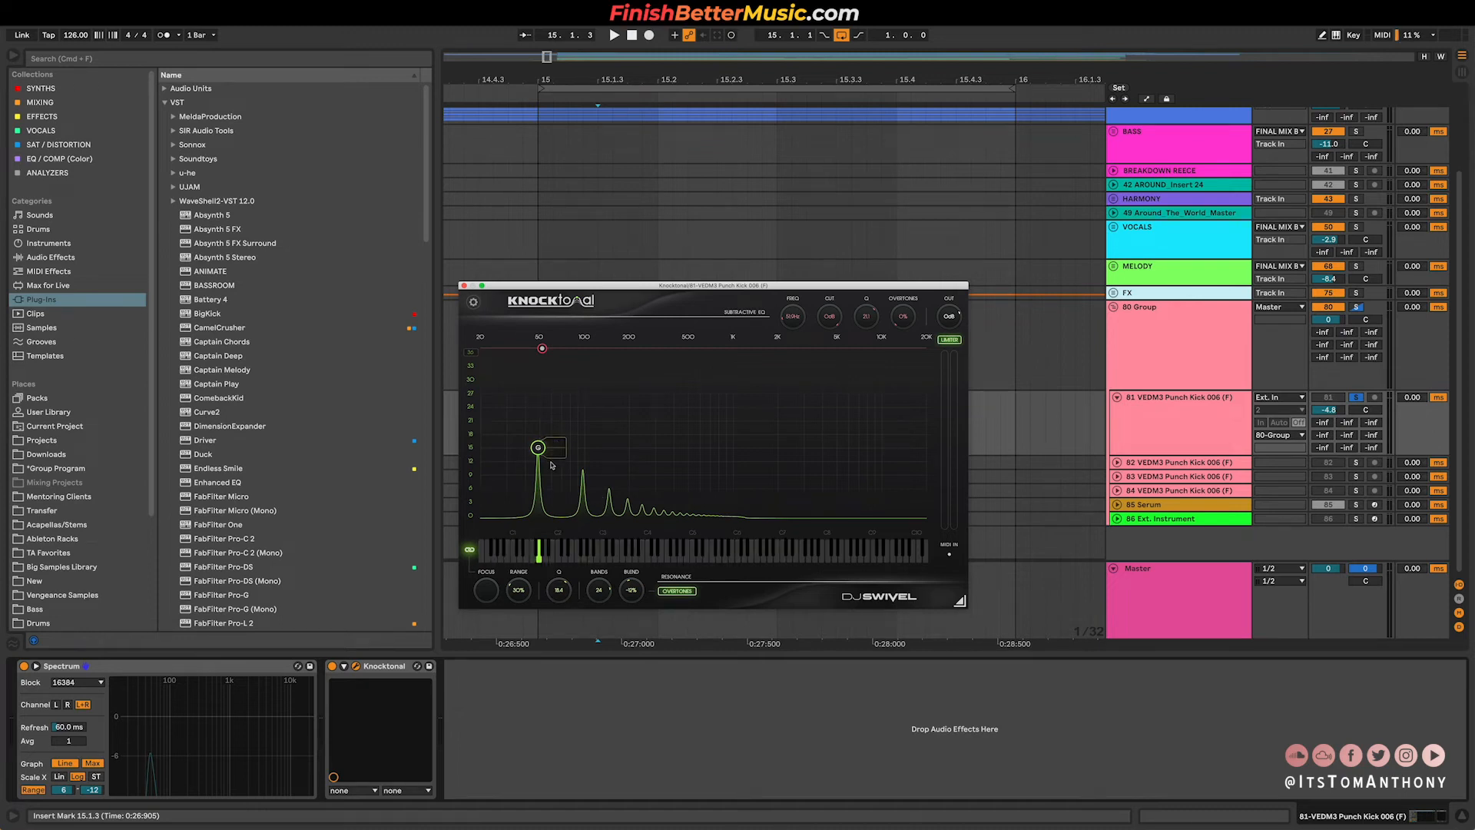
Retune the resonance to F and add a Spectrum analyzer after Knocktonal on the punch kick track.
mouse_move(539, 447)
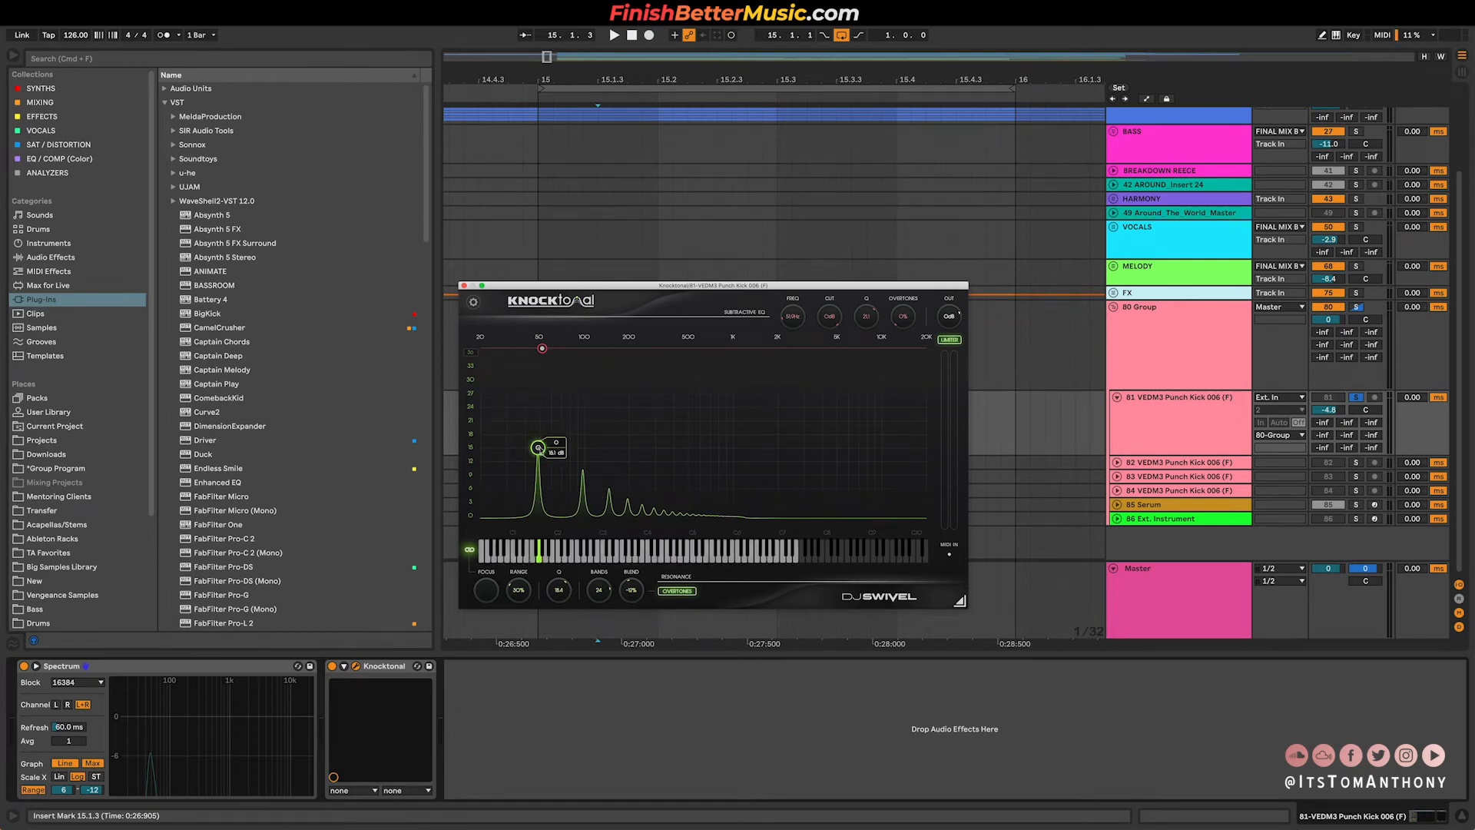
left_click_drag(539, 448, 530, 449)
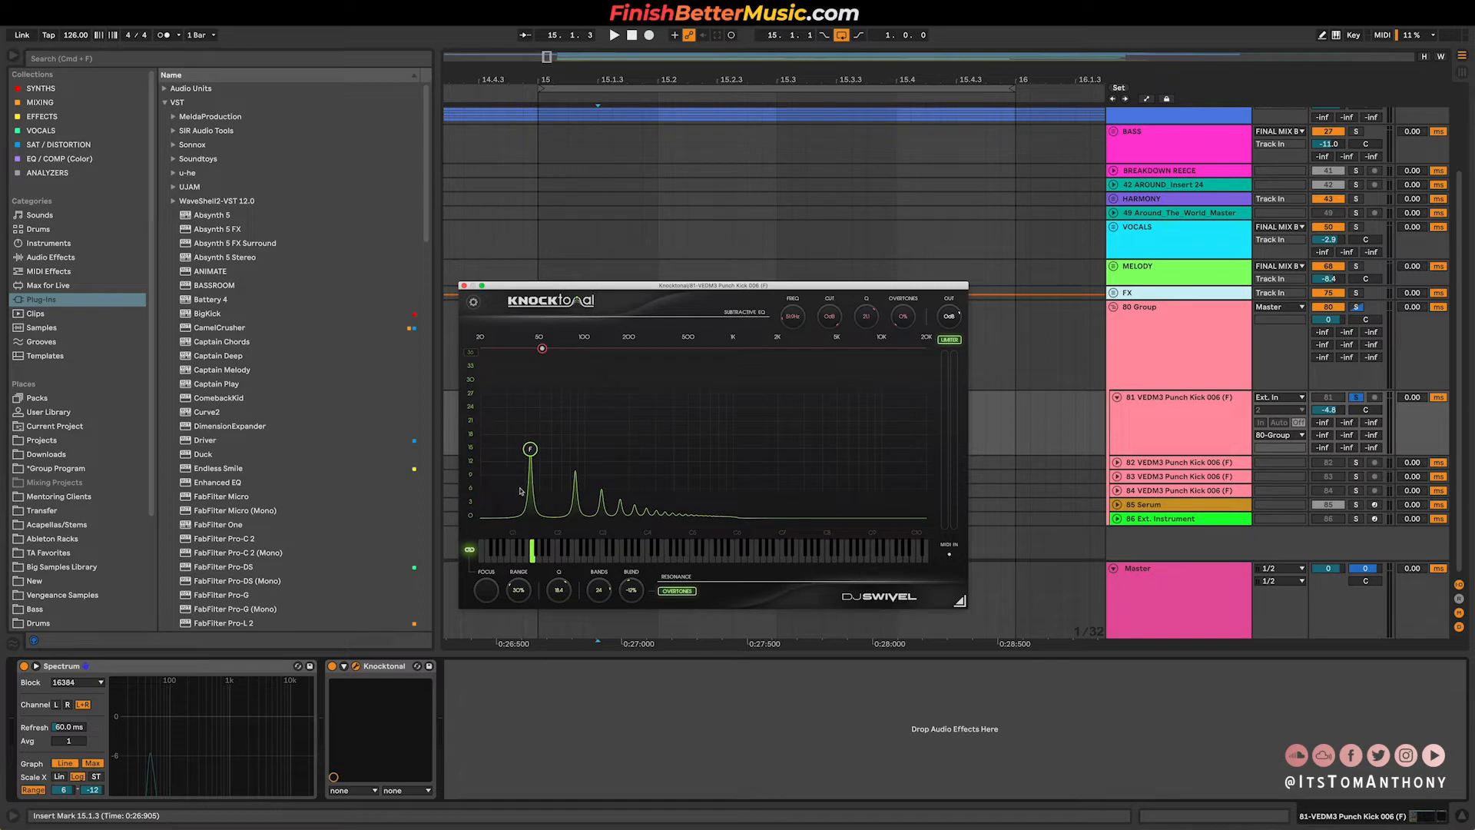
left_click(74, 171)
left_click_drag(194, 90, 511, 766)
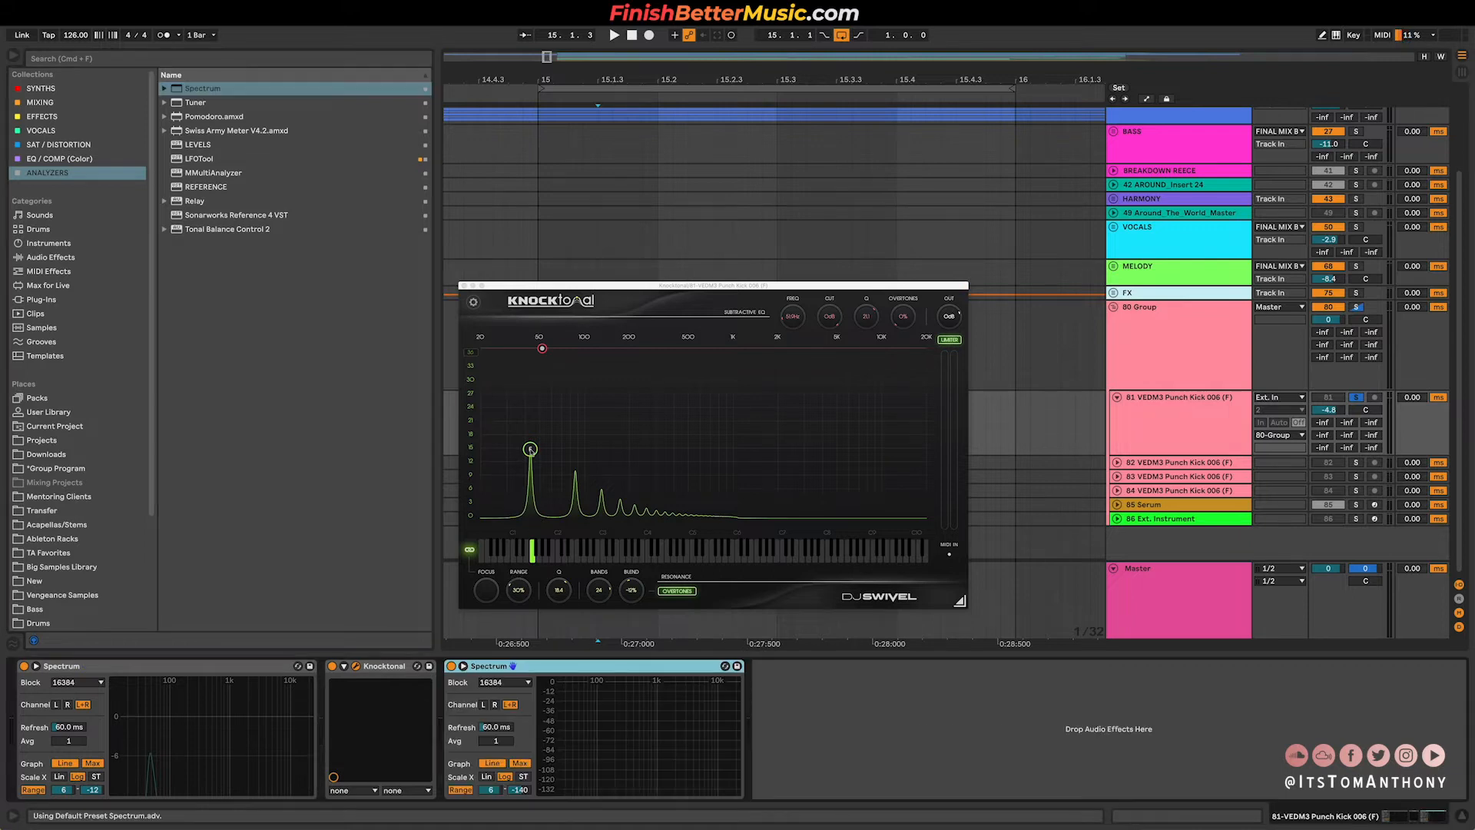
Raise the gain of the F resonance slightly and play the kick loop.
mouse_move(530, 450)
left_mouse_down()
mouse_move(537, 494)
mouse_move(522, 507)
mouse_move(532, 427)
left_mouse_up()
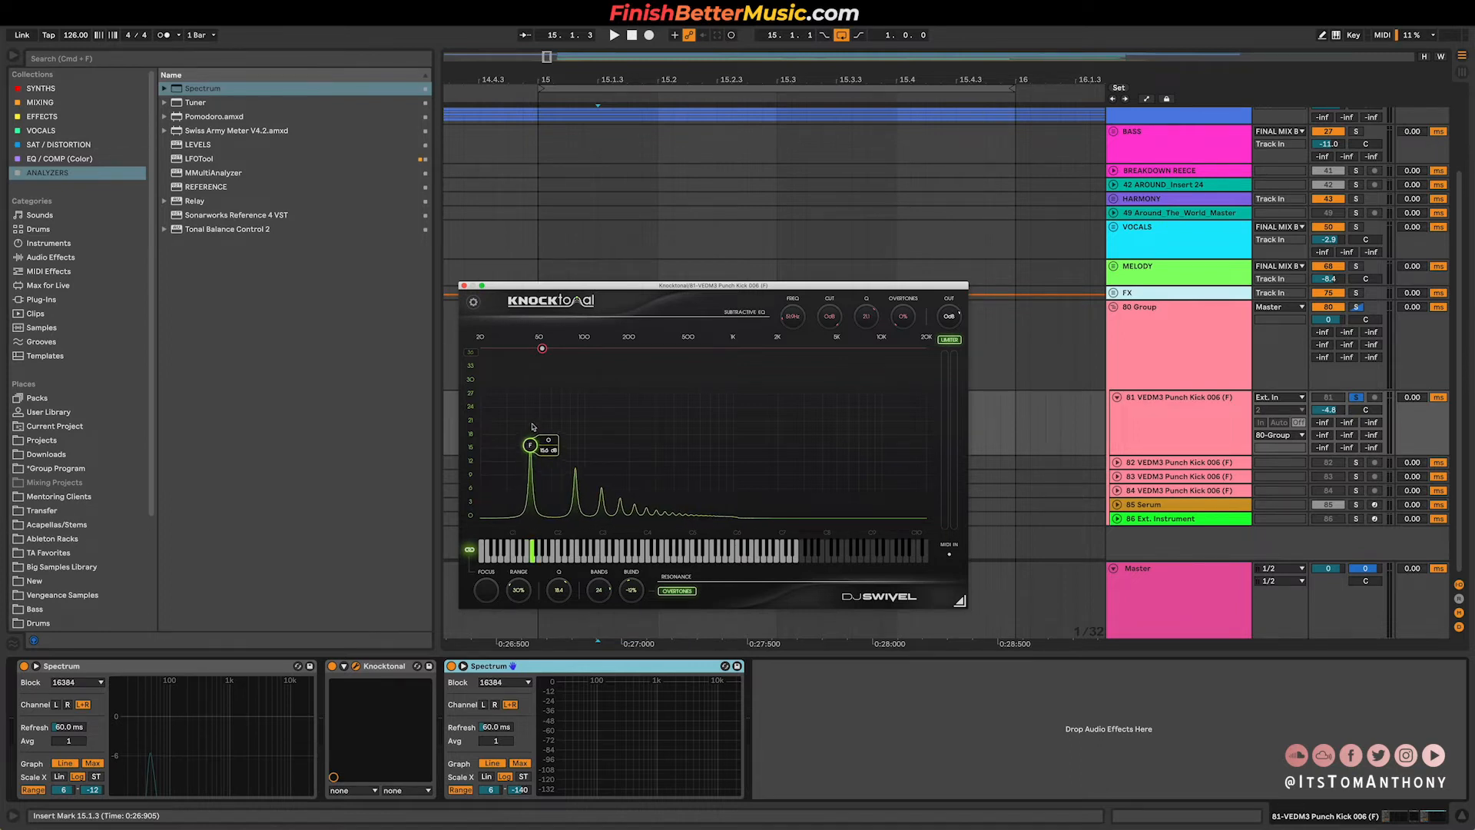
key("space")
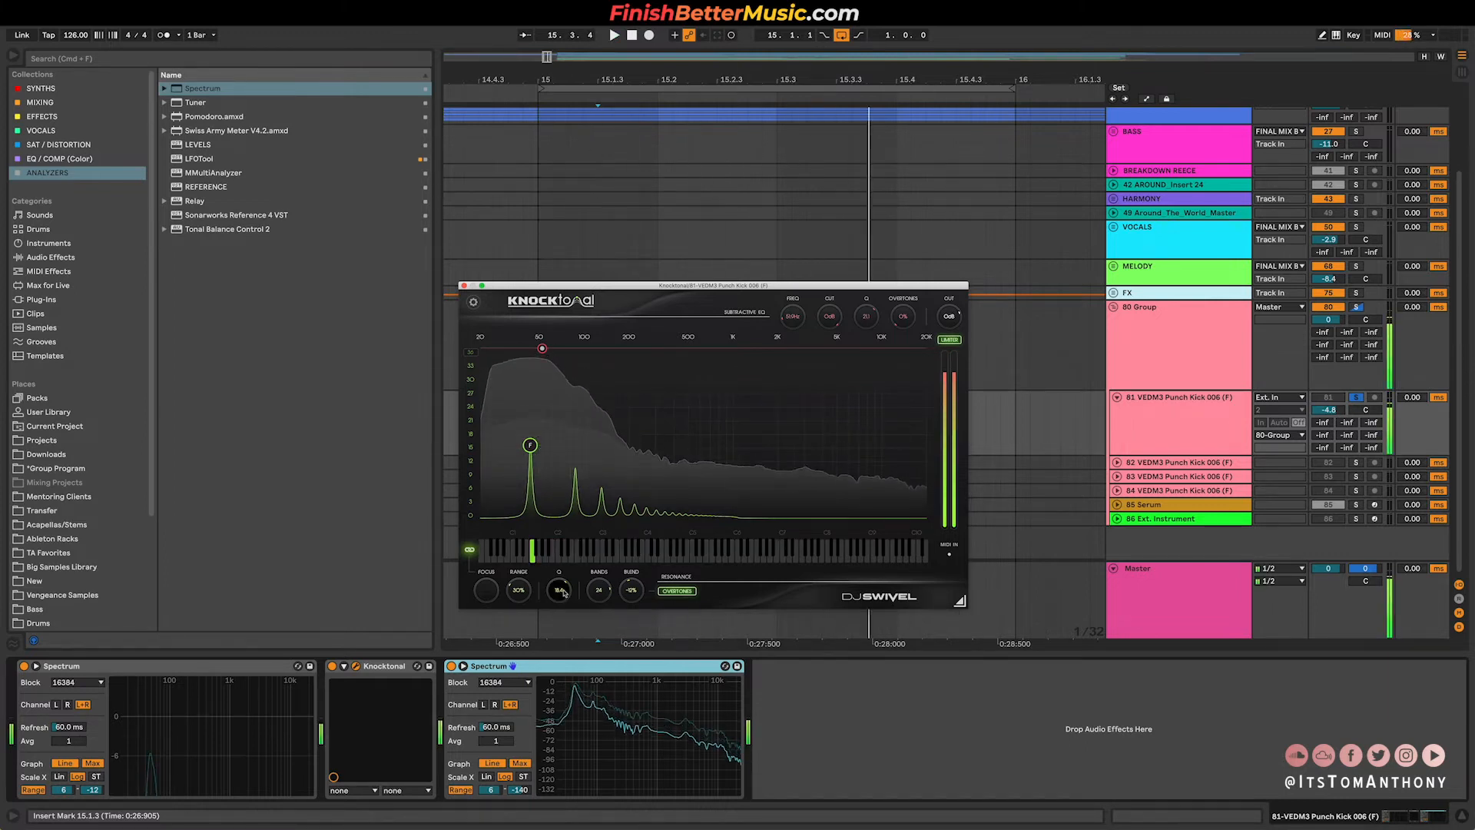
key("space")
Narrow the resonance to a Q of 100 and play the loop, lowering the Q to about 10.8 for comparison.
left_click_drag(546, 590, 559, 538)
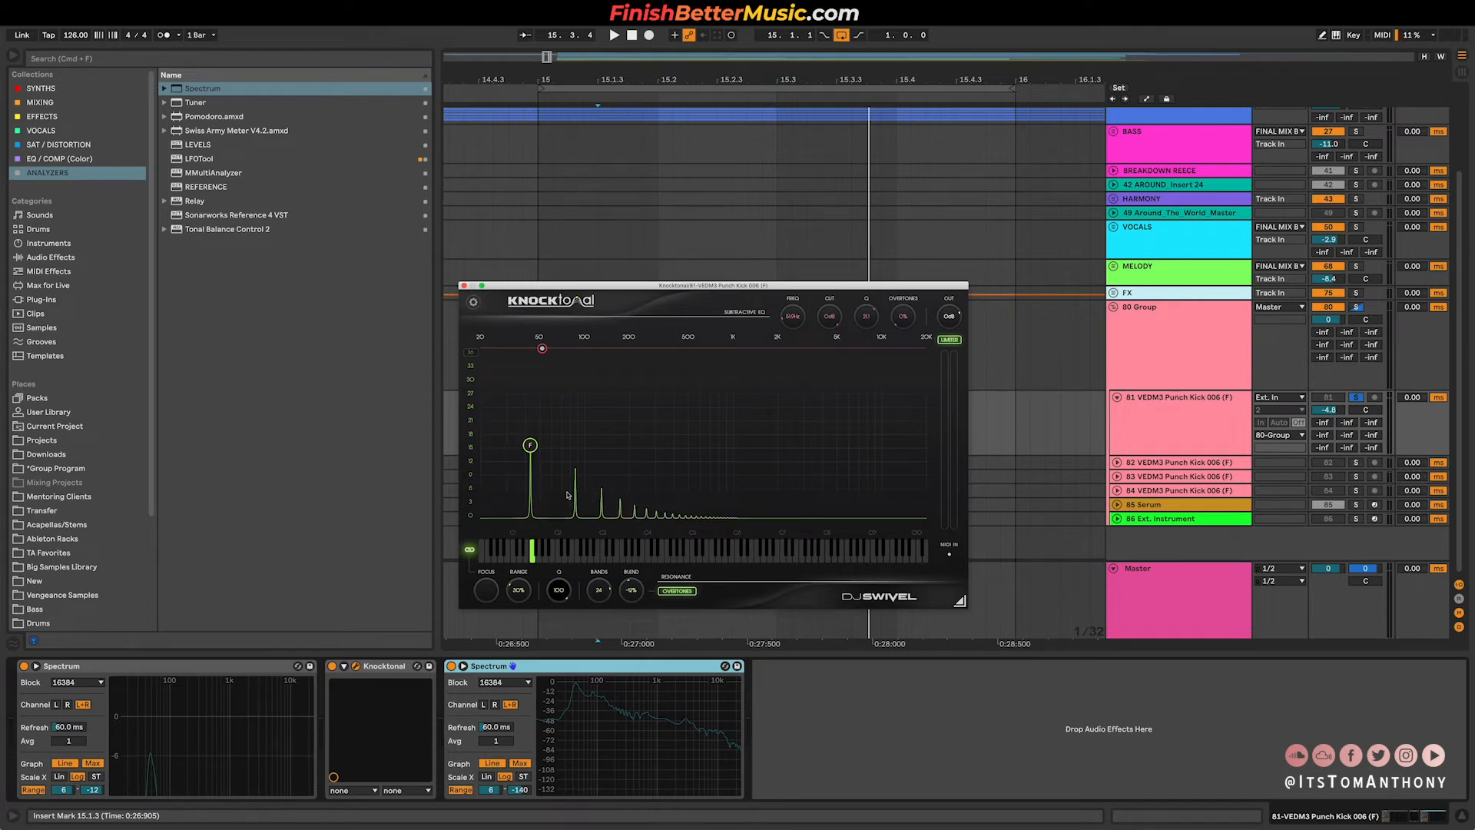
key("space")
left_click_drag(560, 594, 557, 695)
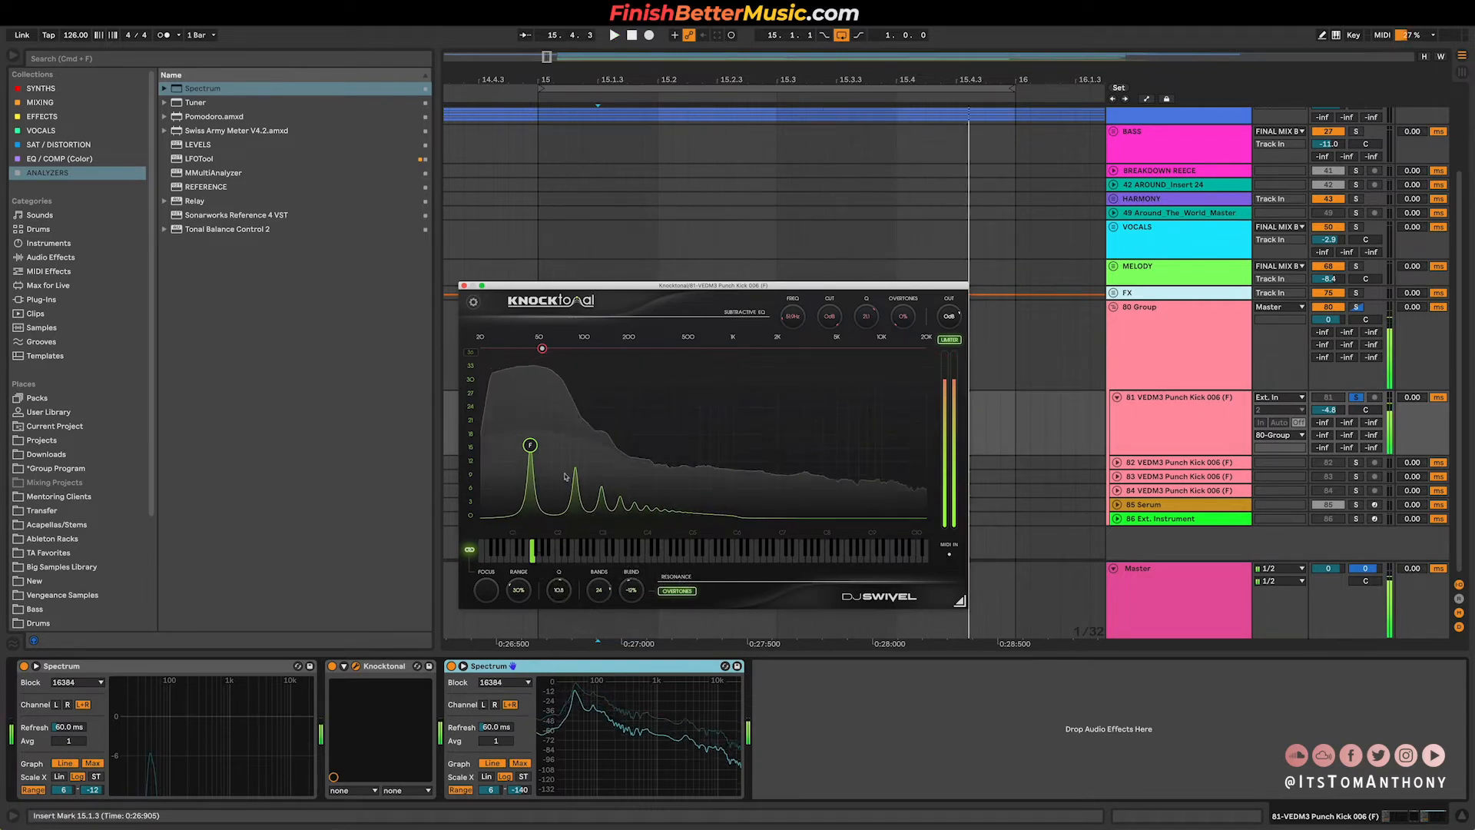
Lower the F resonance to about 6.8 dB and its Q to about 6.2, playing the loop to compare.
mouse_move(531, 448)
left_mouse_down()
mouse_move(527, 481)
mouse_move(531, 469)
left_mouse_up()
key("space")
left_click_drag(558, 589, 556, 619)
left_click_drag(530, 473, 530, 494)
key("space")
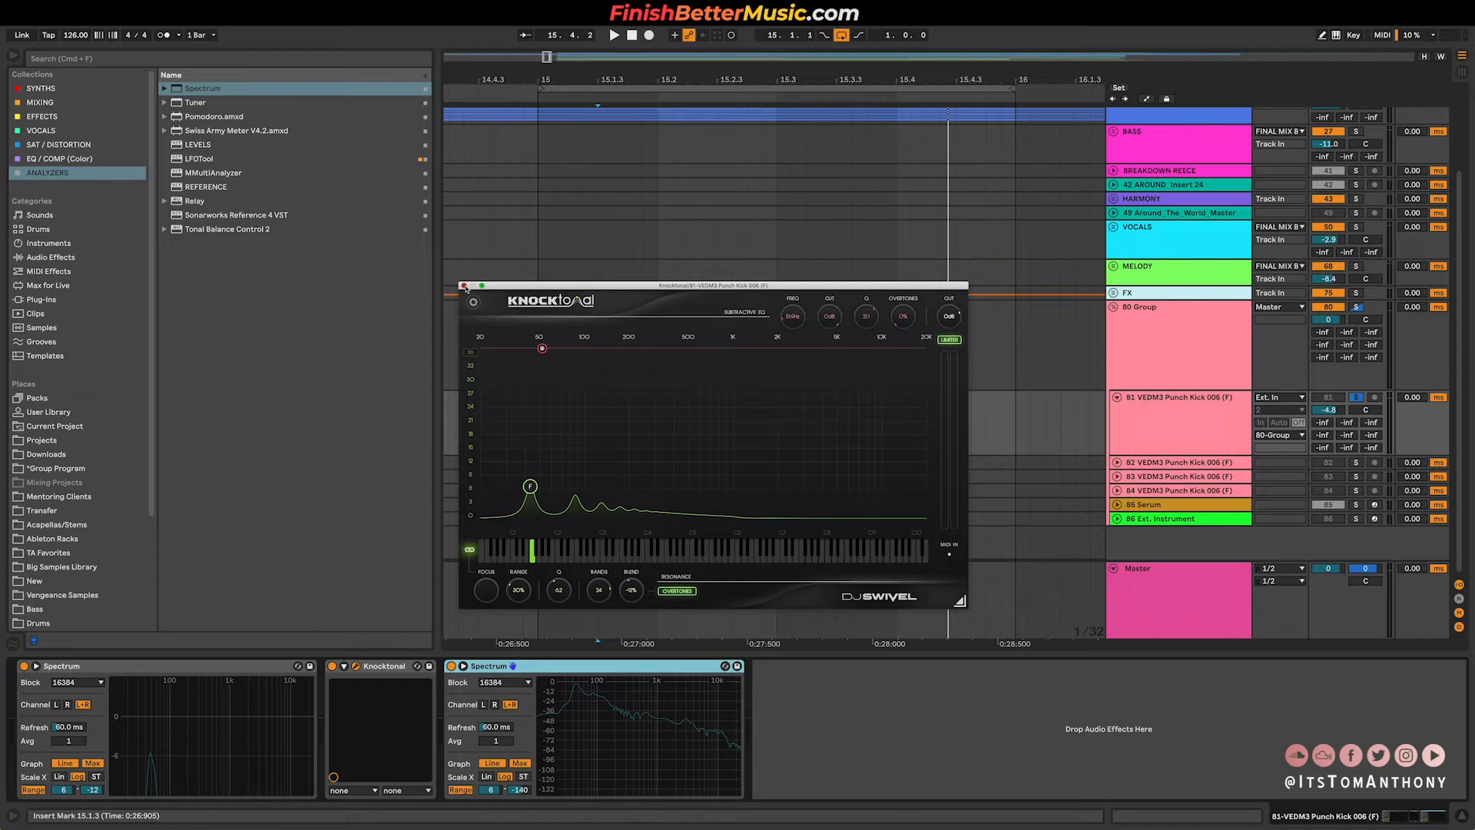
Cut about 49 Hz deeply with the subtractive EQ and raise the F resonance's gain and Q to about 18.3 during playback.
mouse_move(544, 350)
left_click_drag(544, 350, 539, 467)
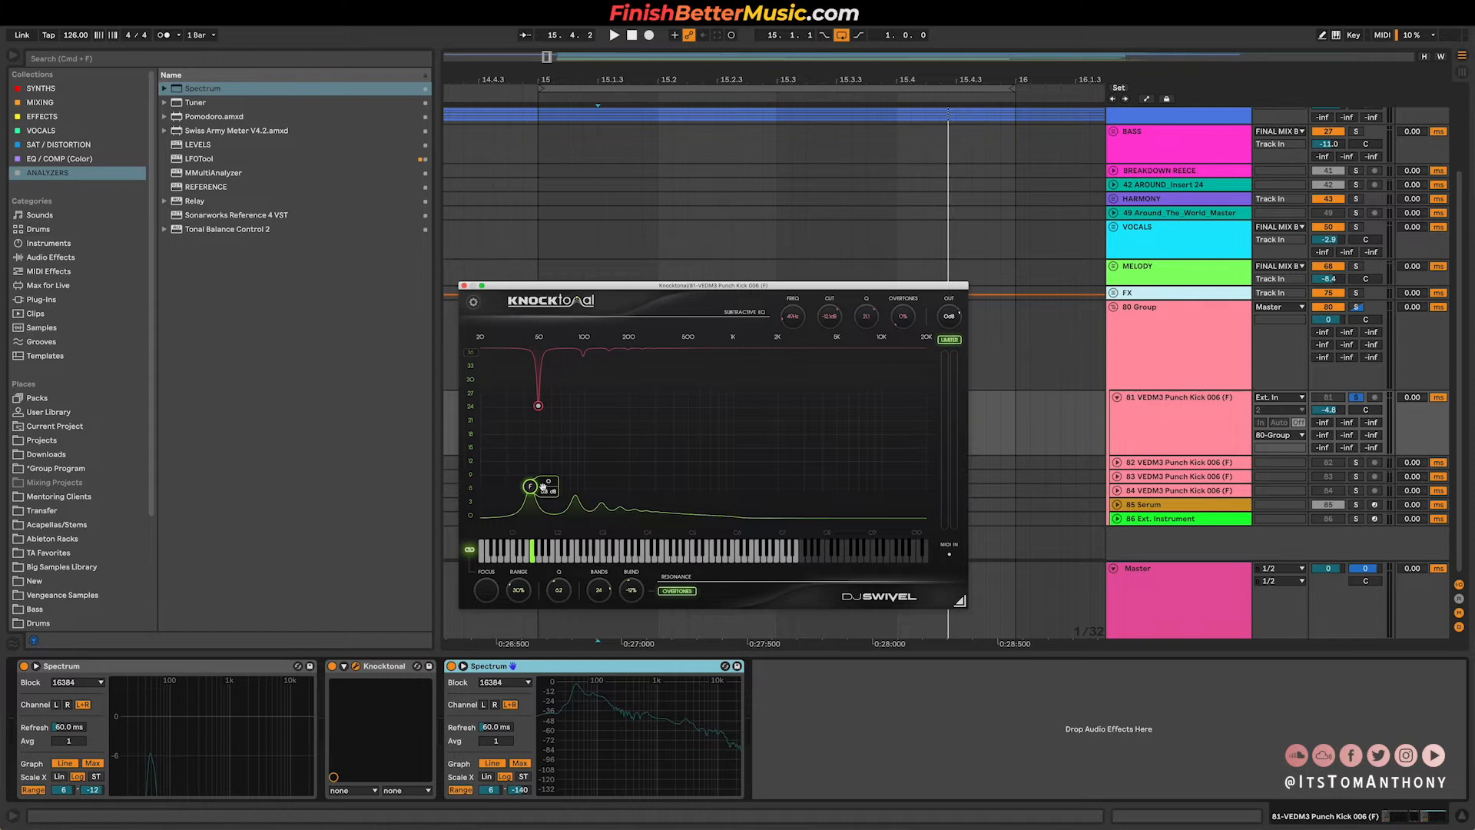
key("space")
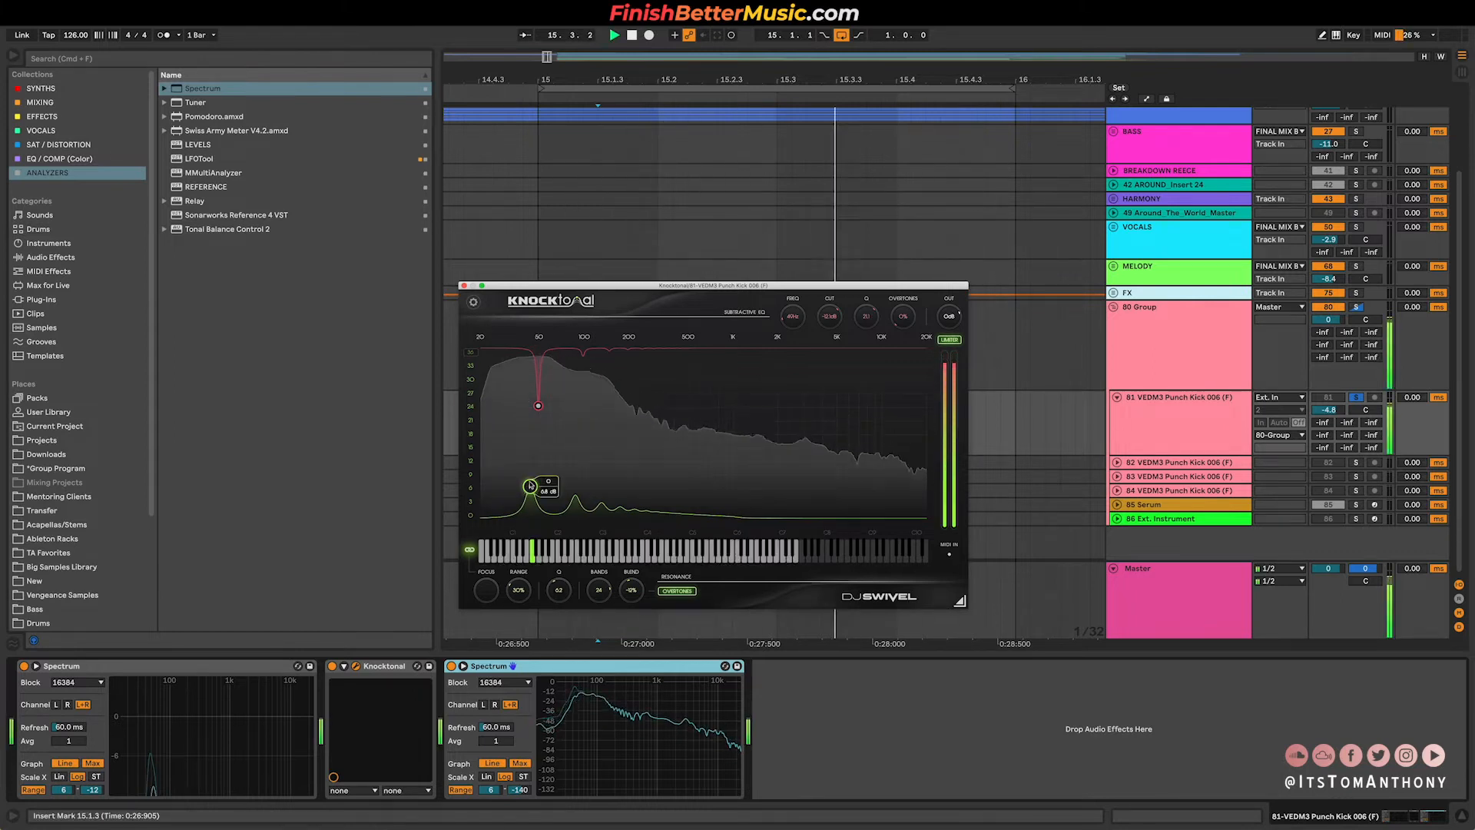
left_click_drag(570, 577, 571, 607)
left_click_drag(540, 397, 540, 441)
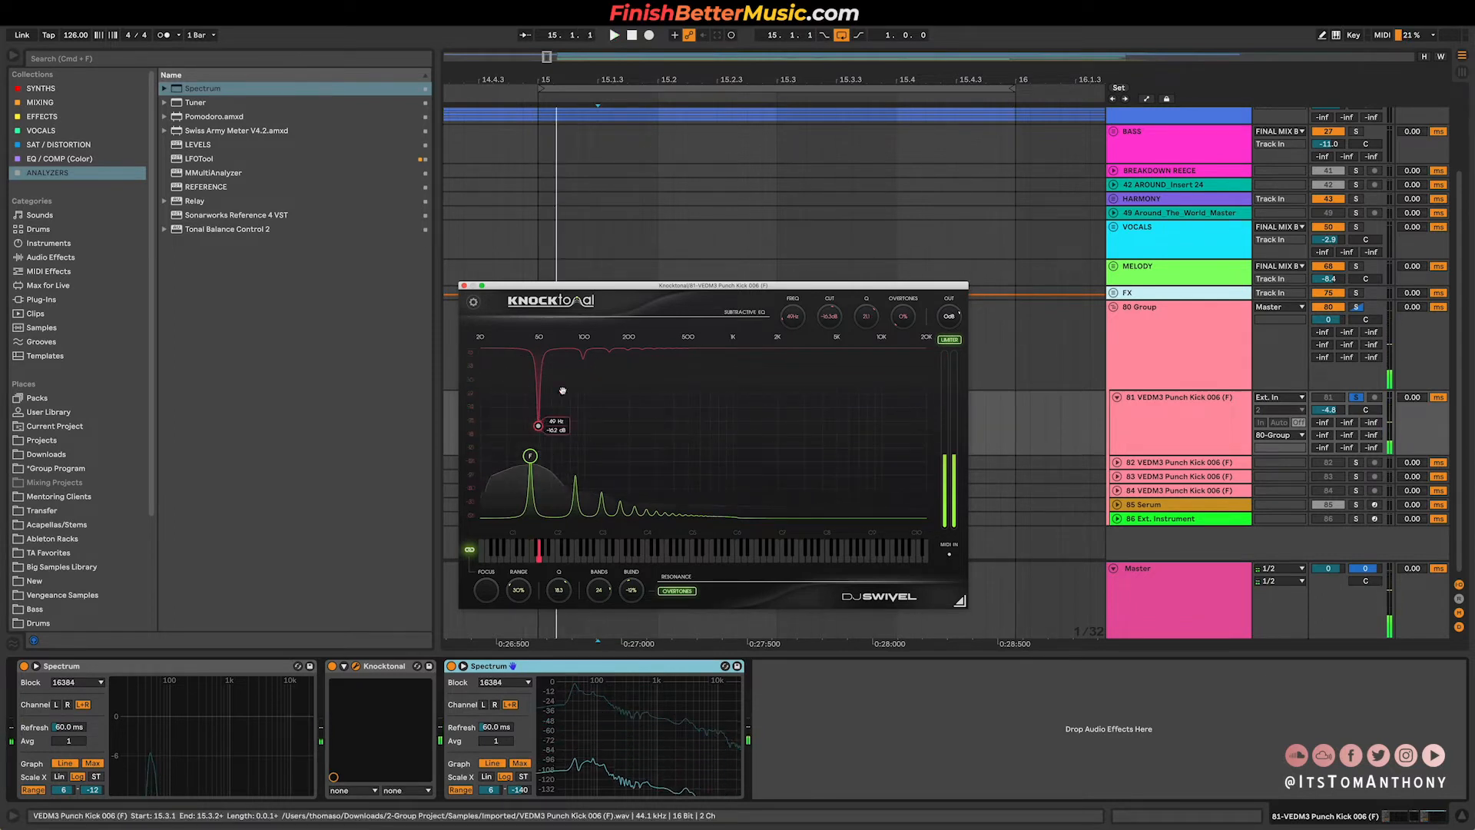
Close Knocktonal, expand the DRUMS group and set the playback position to bar 41 on the KICK track.
left_click(464, 285)
scroll(965, 228, "up", 5)
scroll(965, 228, "right", 3)
scroll(965, 229, "down", 10)
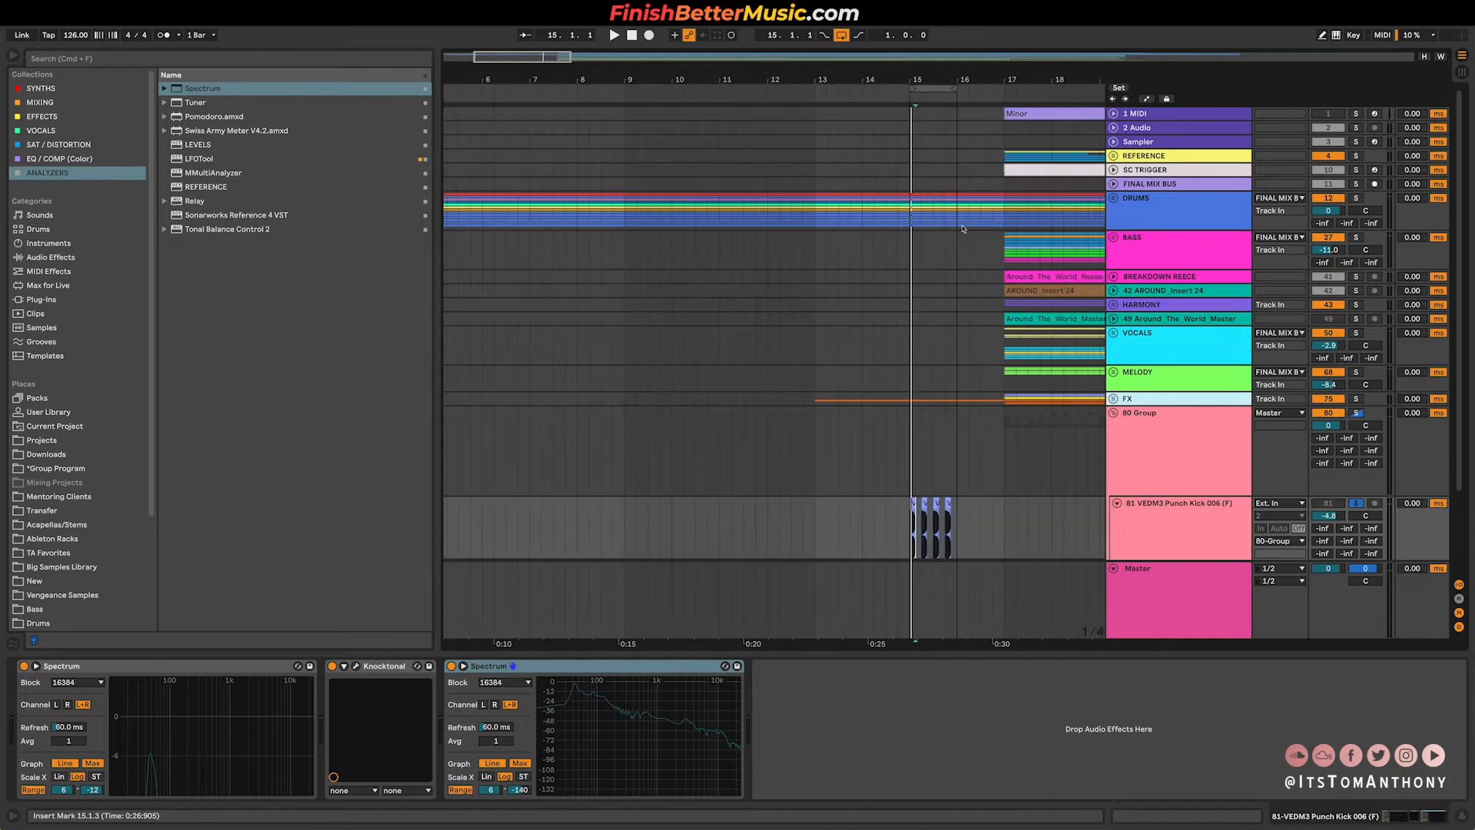
scroll(1029, 208, "down", 2)
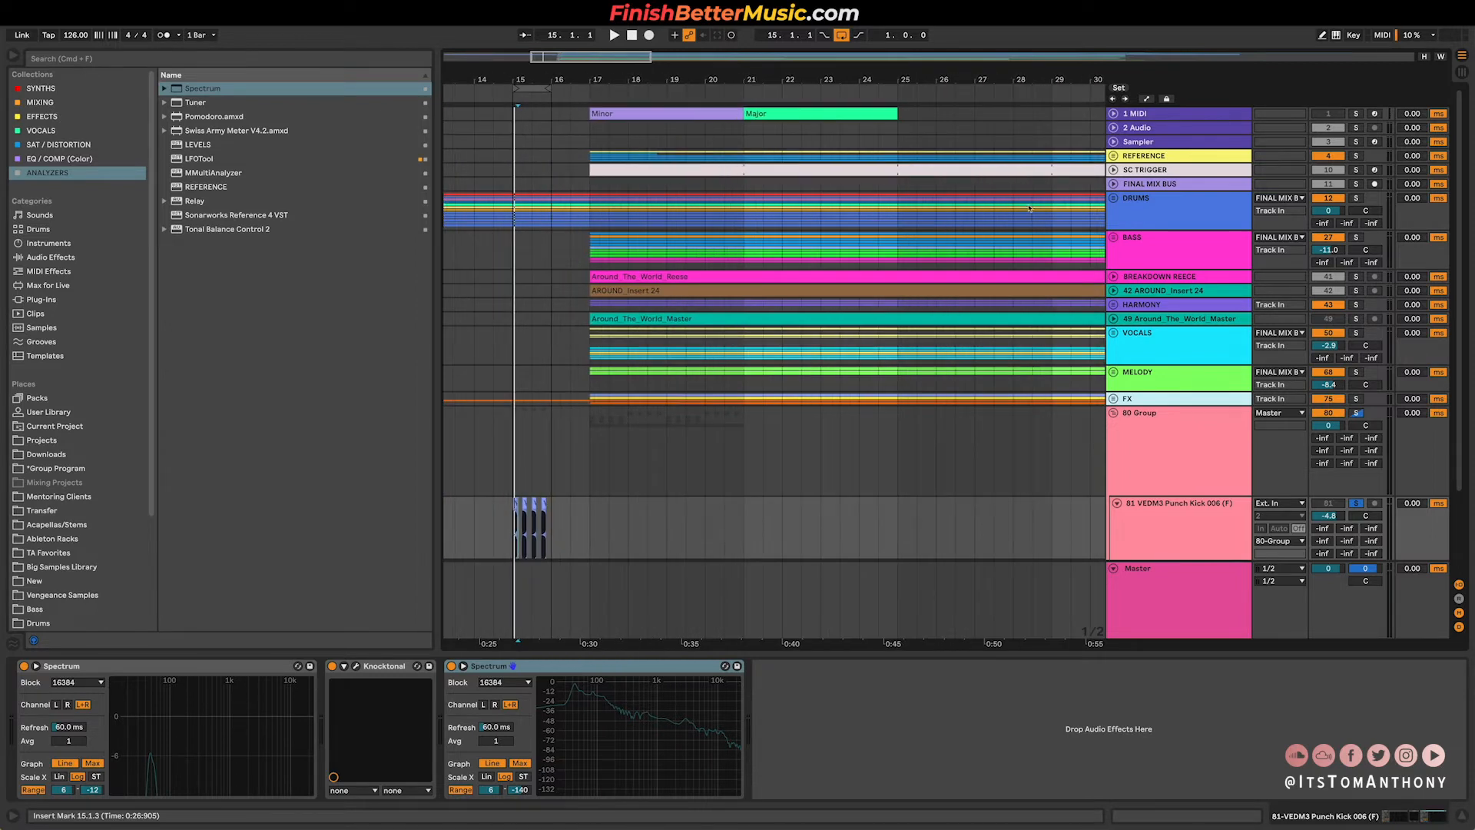
left_click(1114, 198)
scroll(875, 261, "down", 5)
scroll(874, 261, "right", 10)
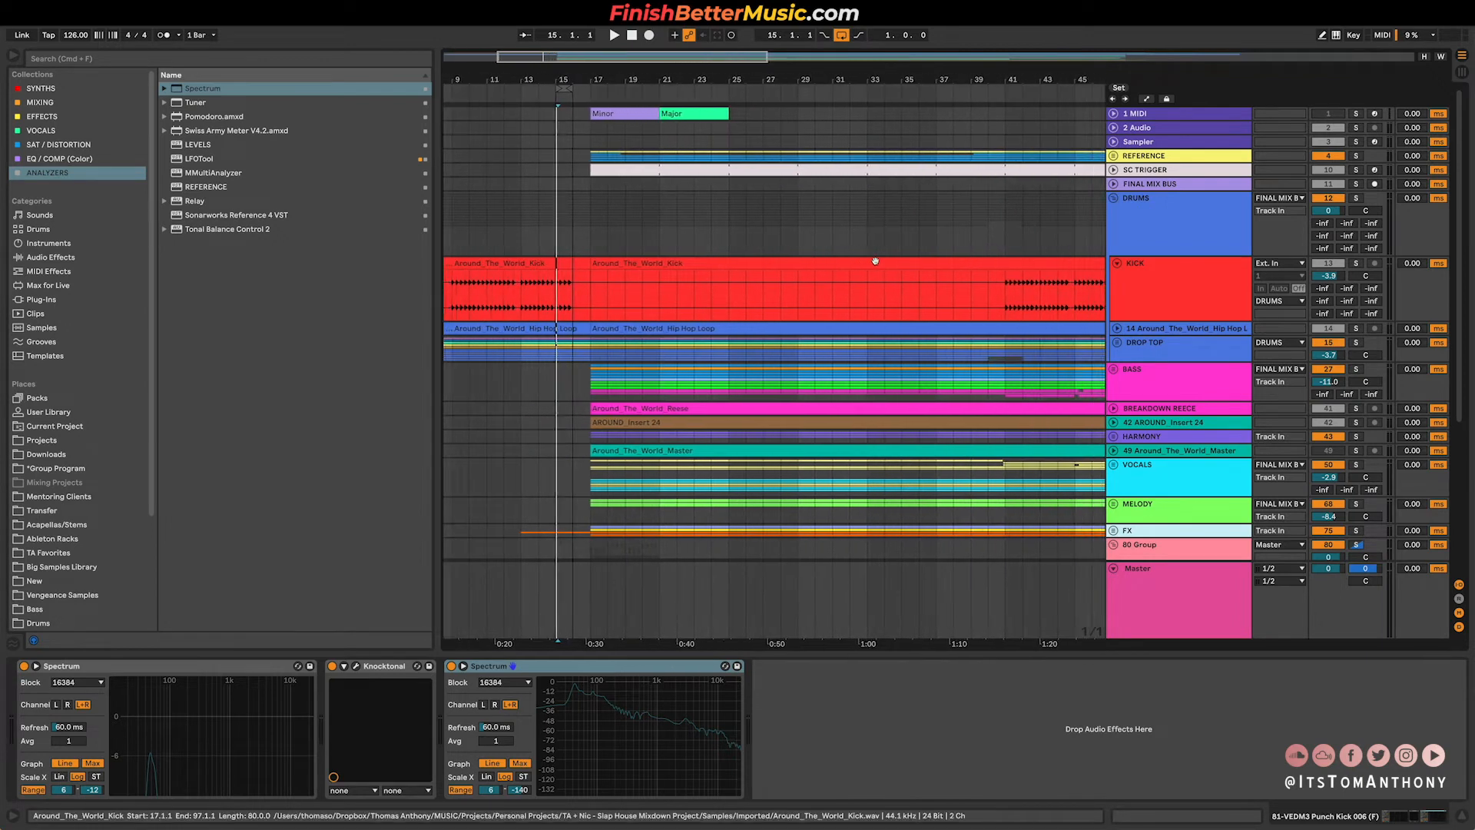
left_click(788, 295)
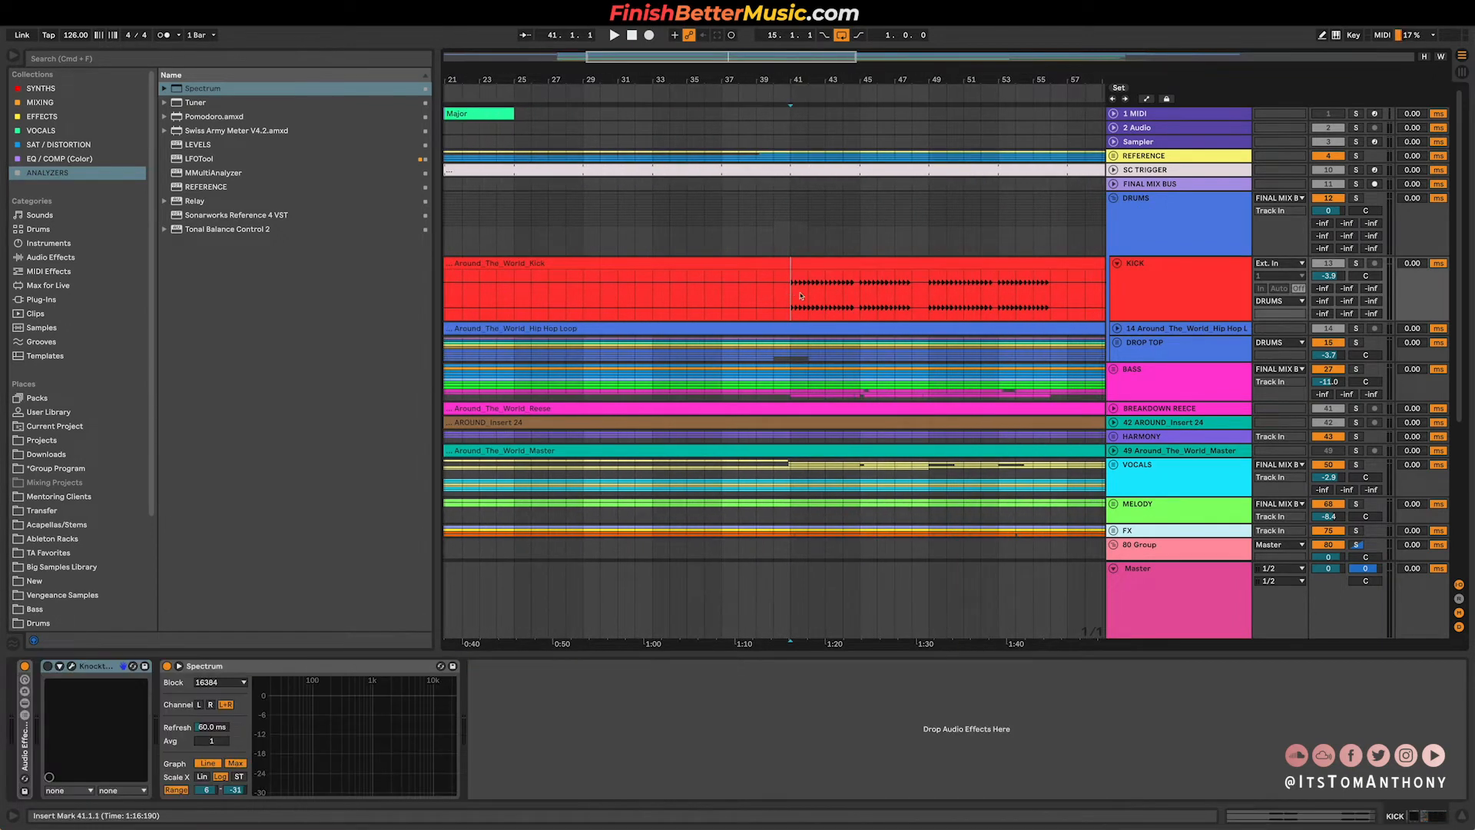
Deactivate the 80 Group and turn off its solo so the full mix is audible.
scroll(828, 281, "down", 3)
scroll(806, 298, "up", 5)
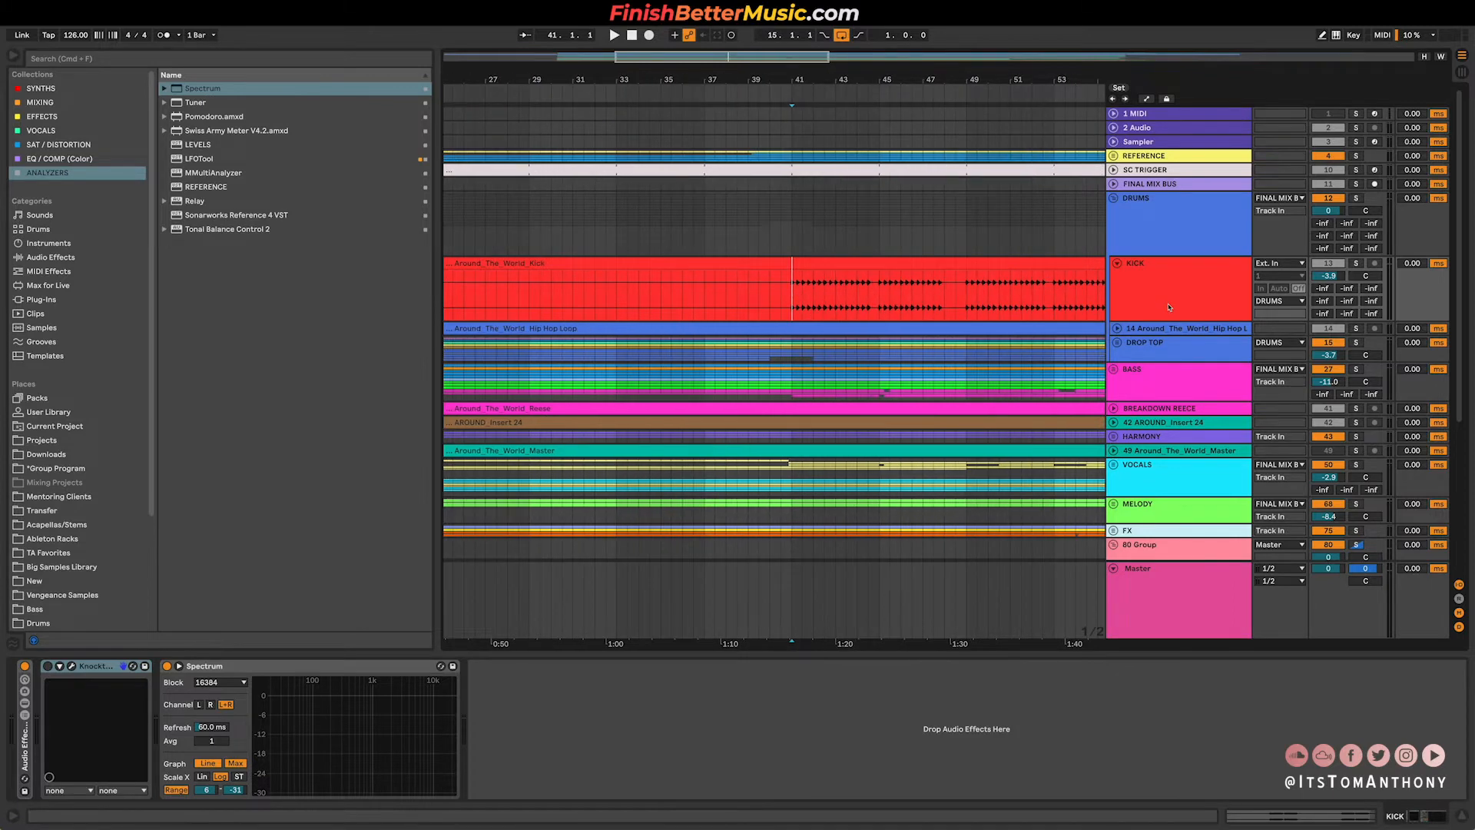
scroll(1268, 408, "down", 5)
left_click(1330, 419)
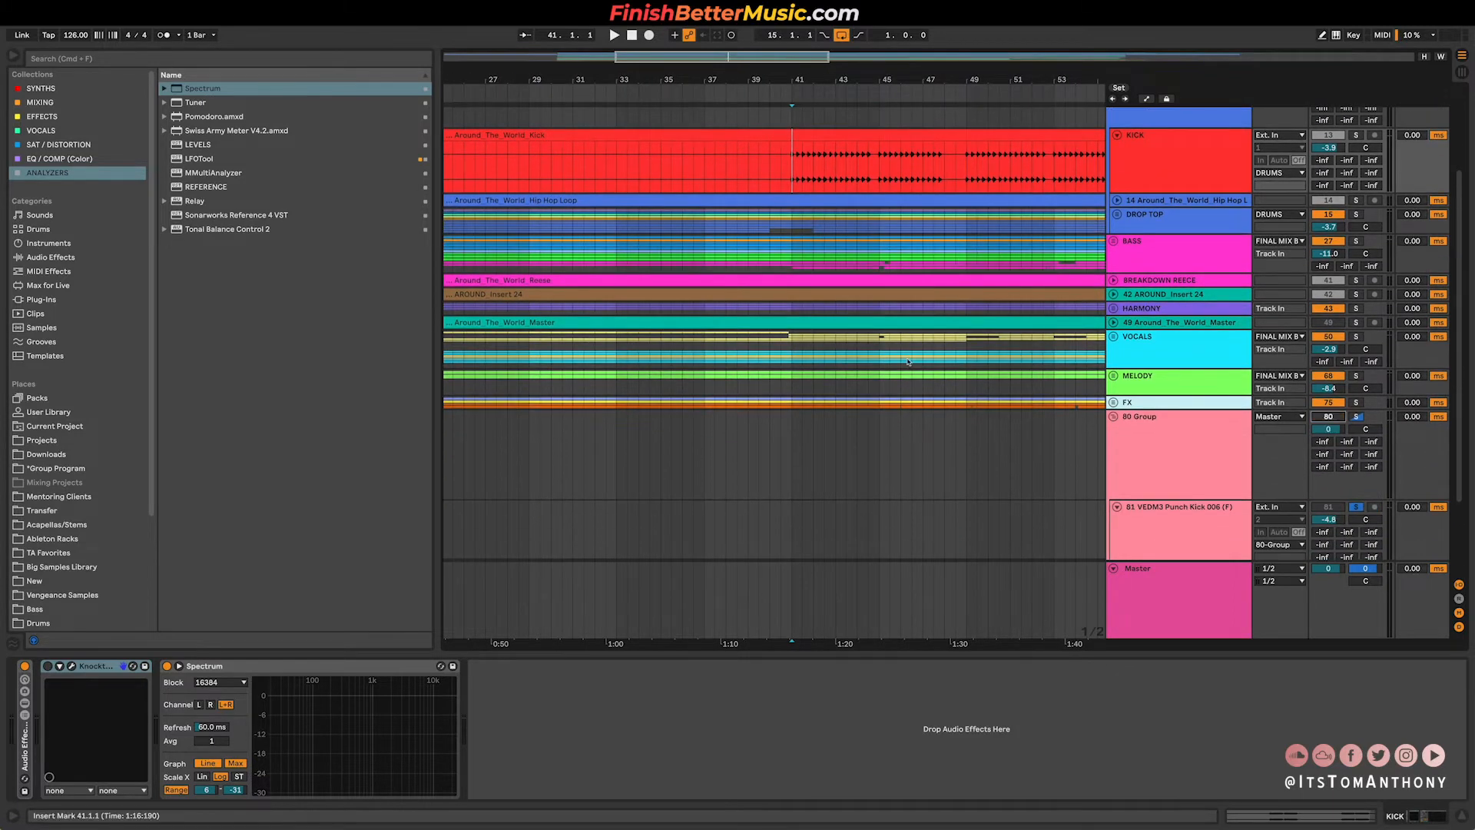
scroll(1305, 346, "up", 5)
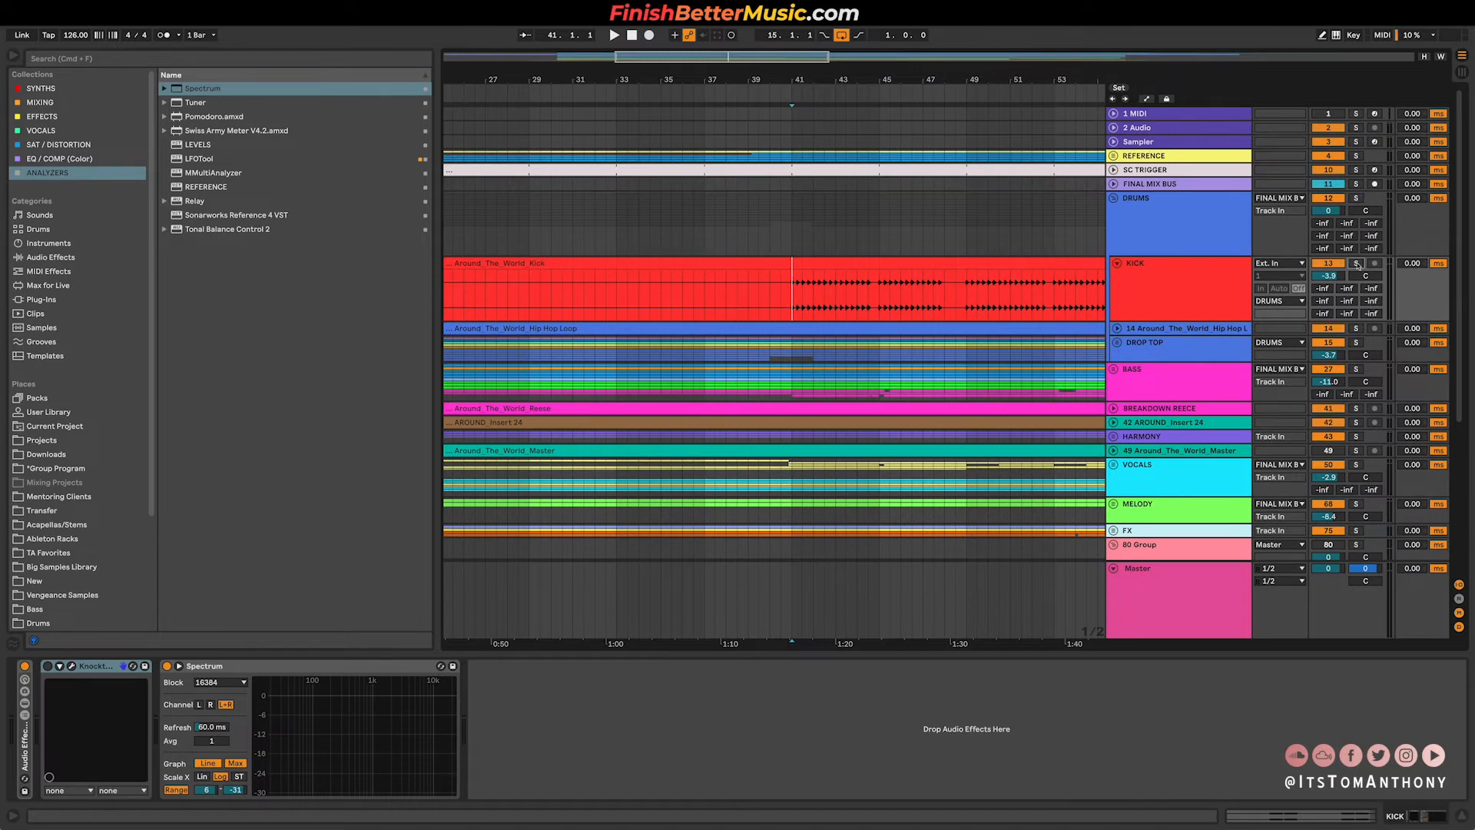
Play the full mix from bar 41 and check the device chain on the Master track.
key("space")
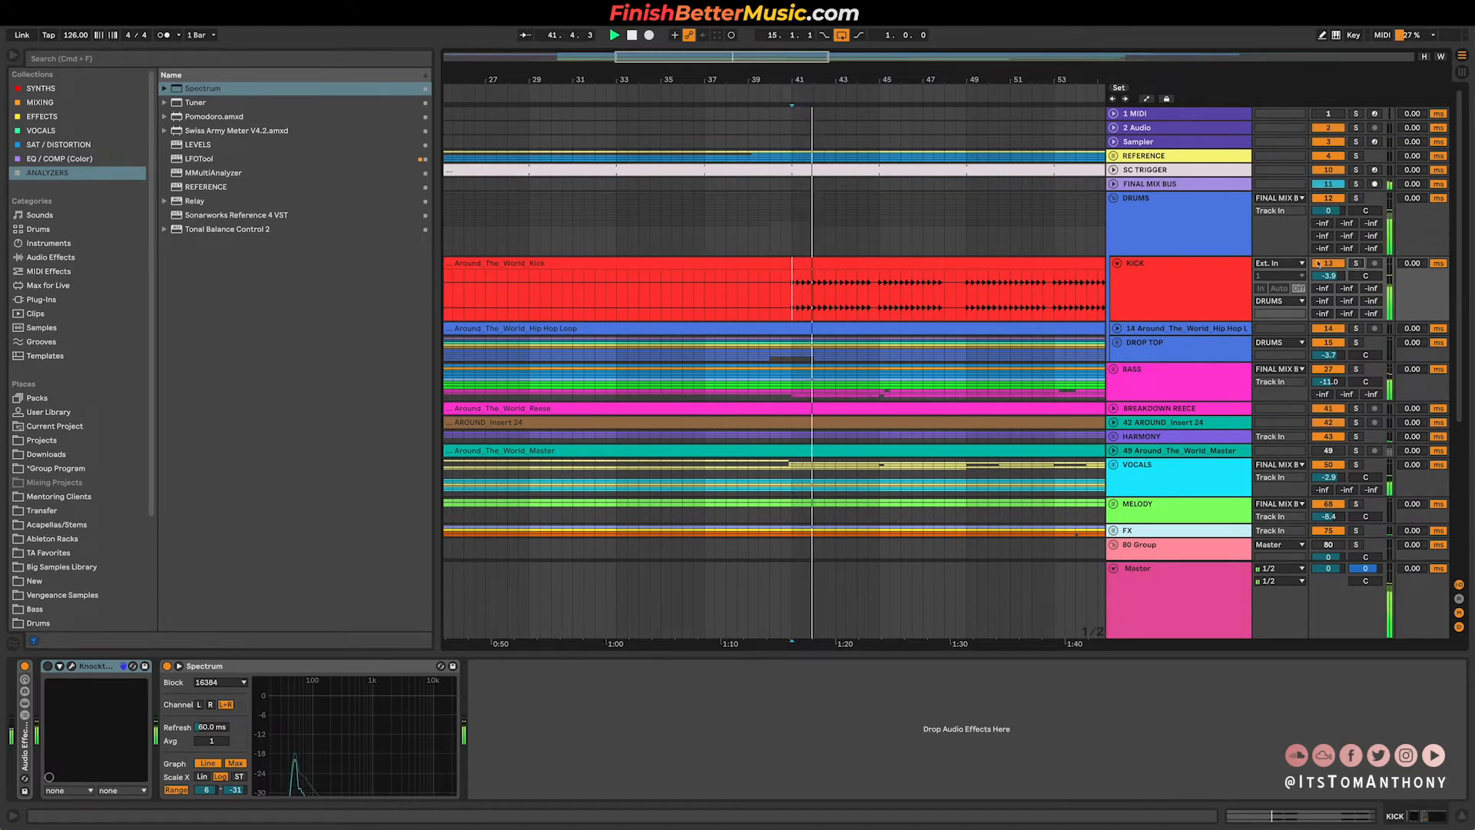
left_click(1147, 572)
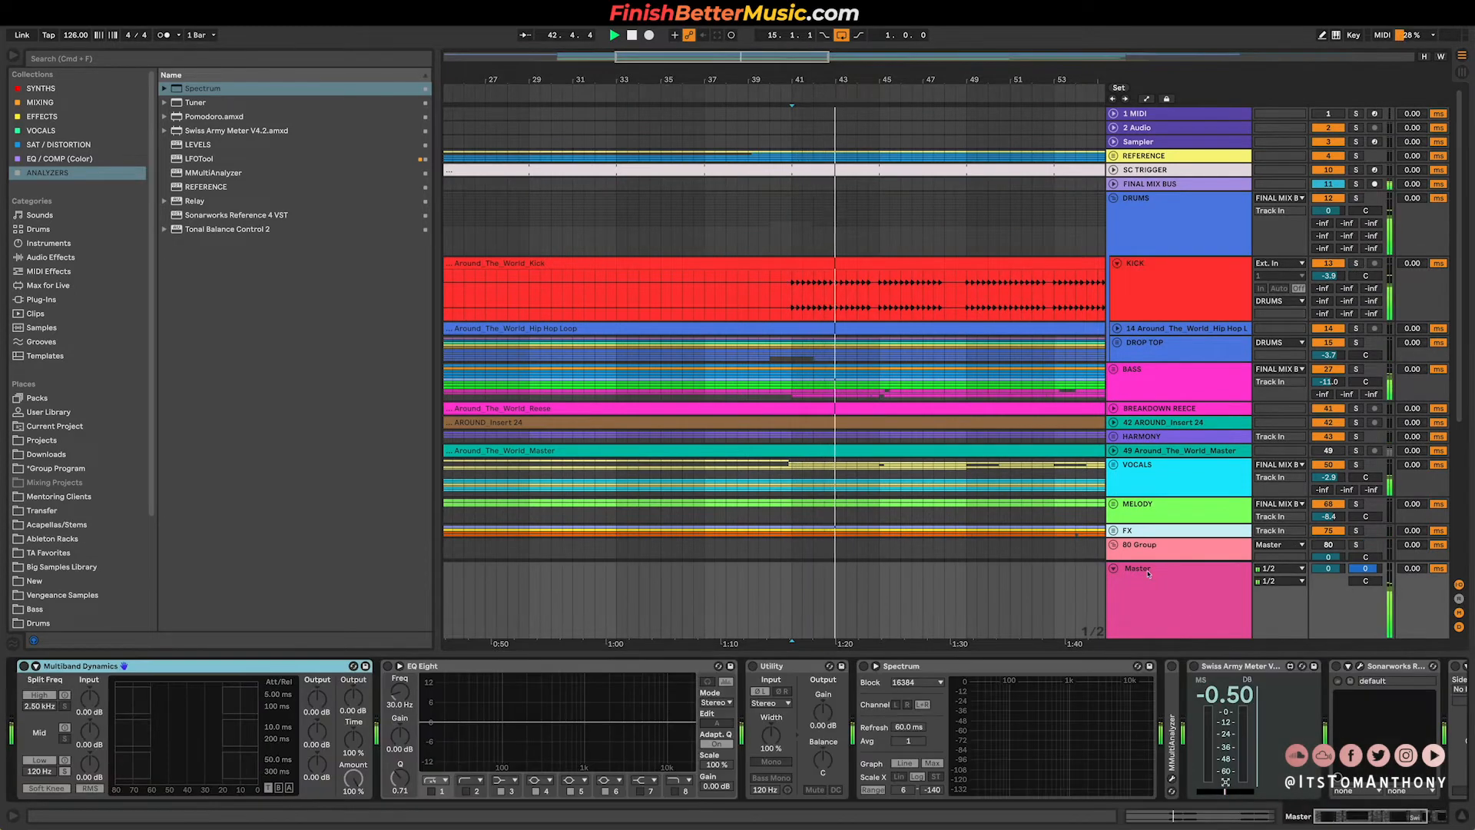
scroll(1300, 668, "right", 4)
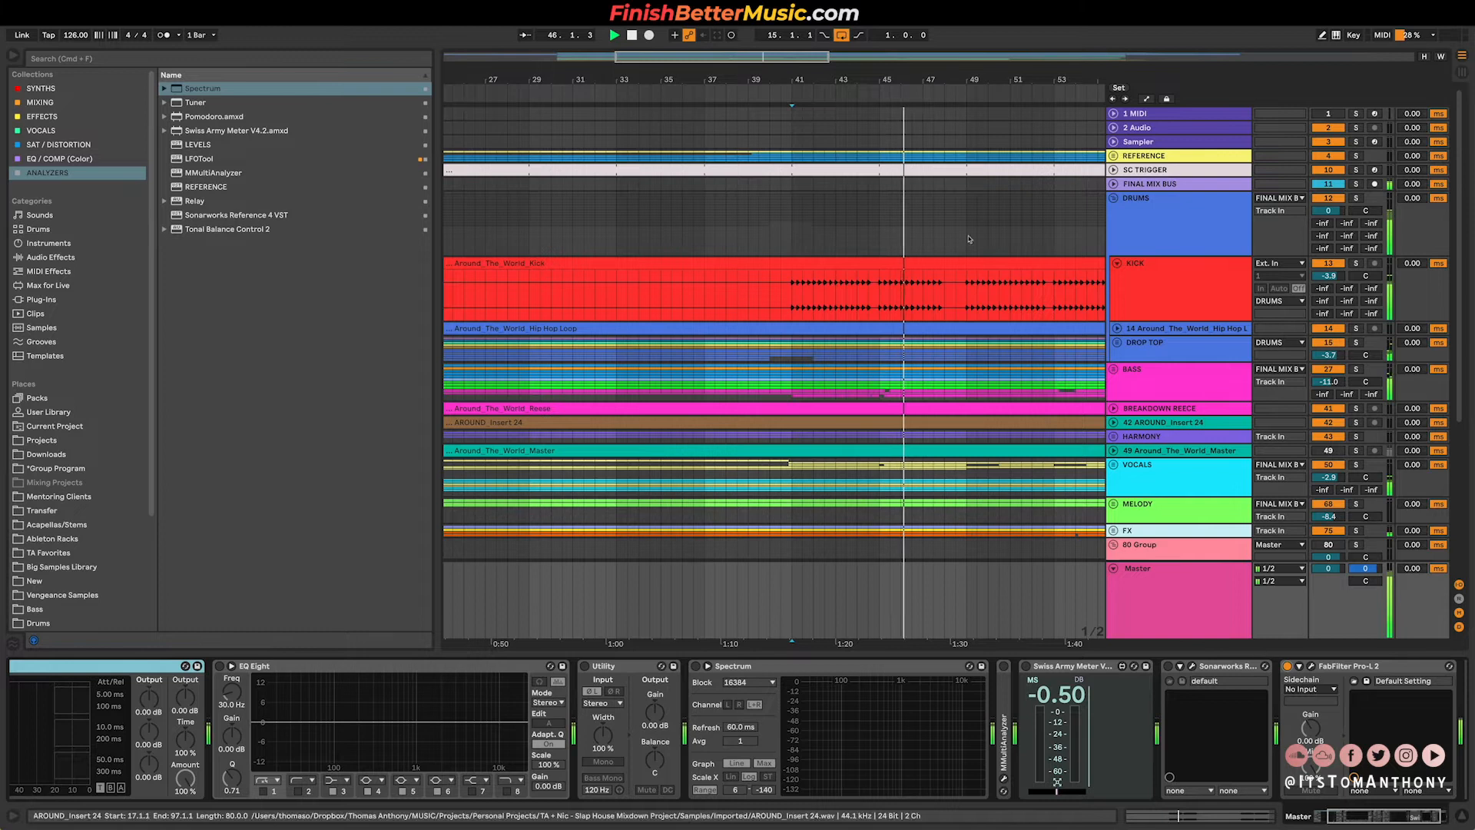
Solo the KICK track, play it from bar 41 and inspect its low-frequency peak in the enlarged Spectrum display.
scroll(794, 290, "up", 5)
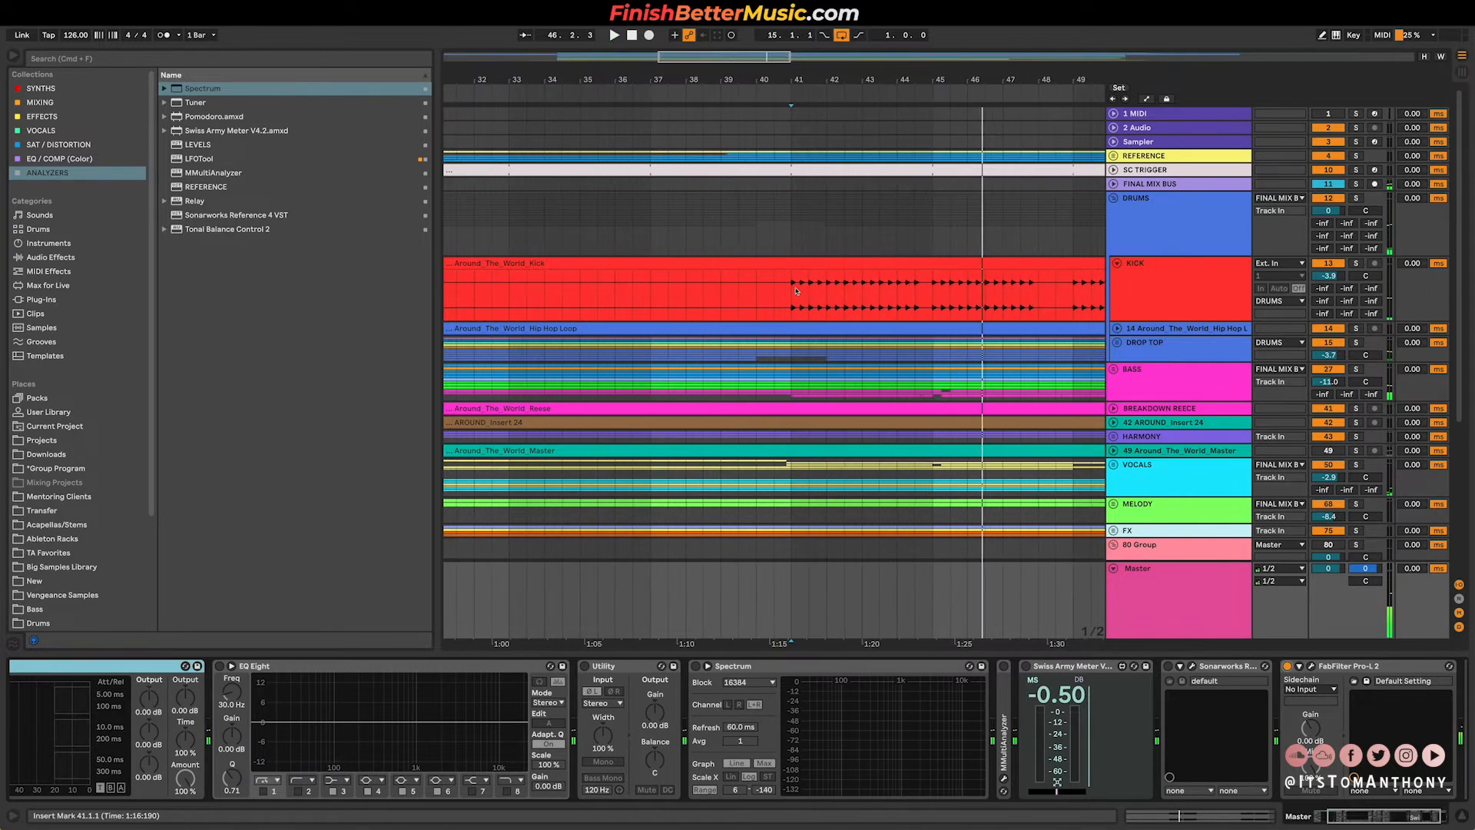
left_click(794, 290)
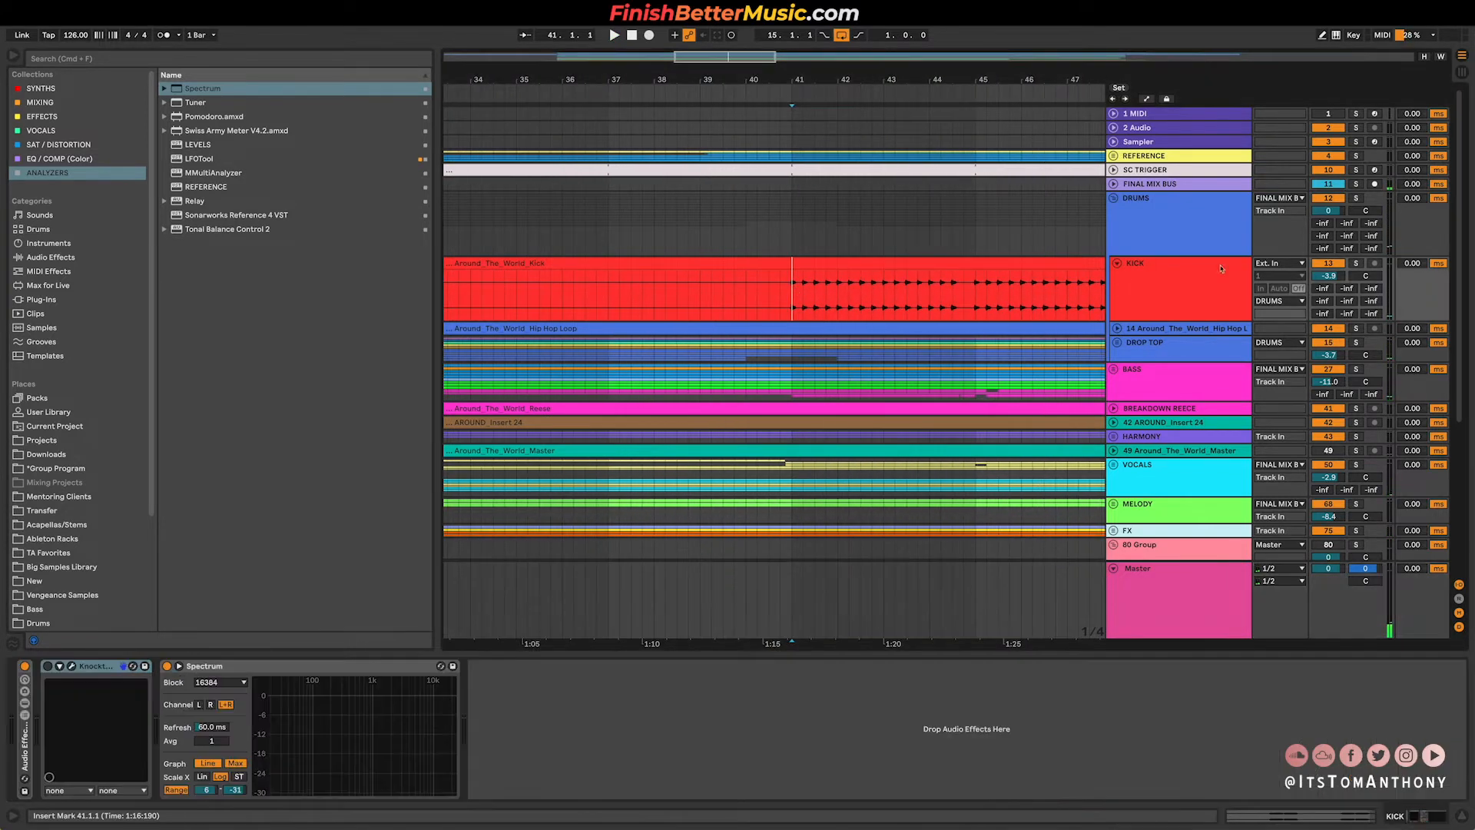
left_click(1356, 263)
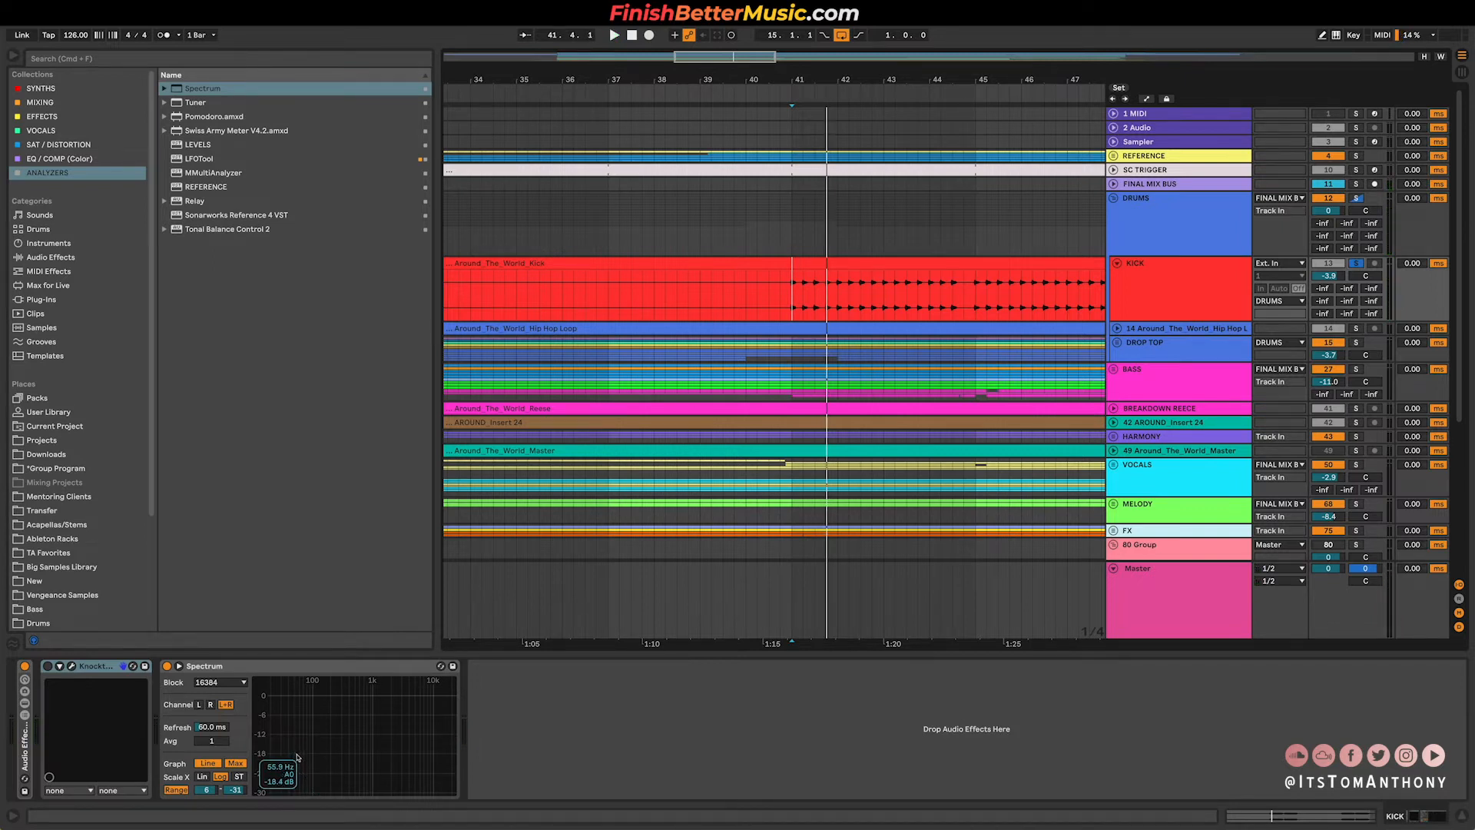
double_click(297, 757)
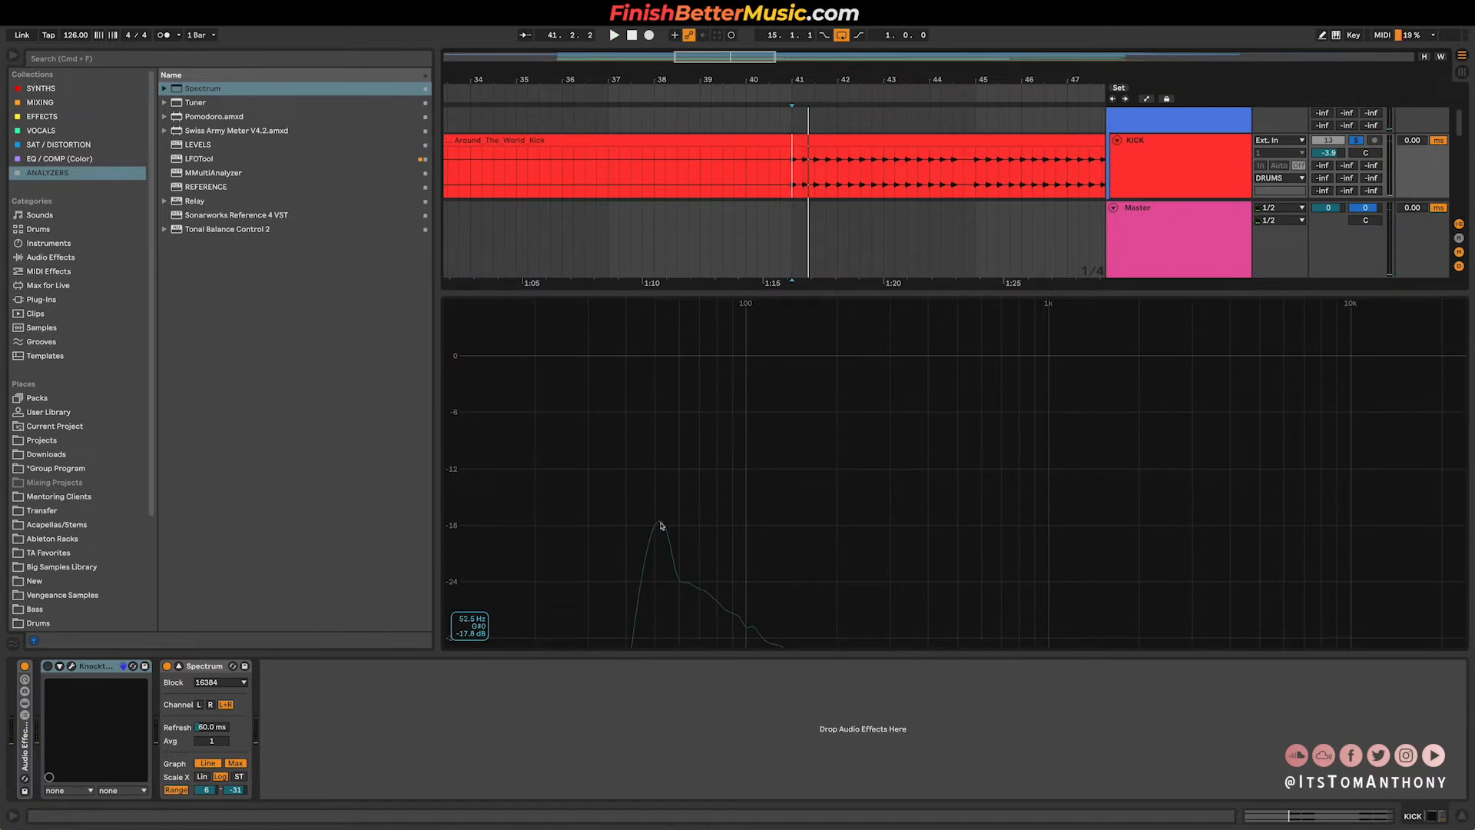
double_click(731, 435)
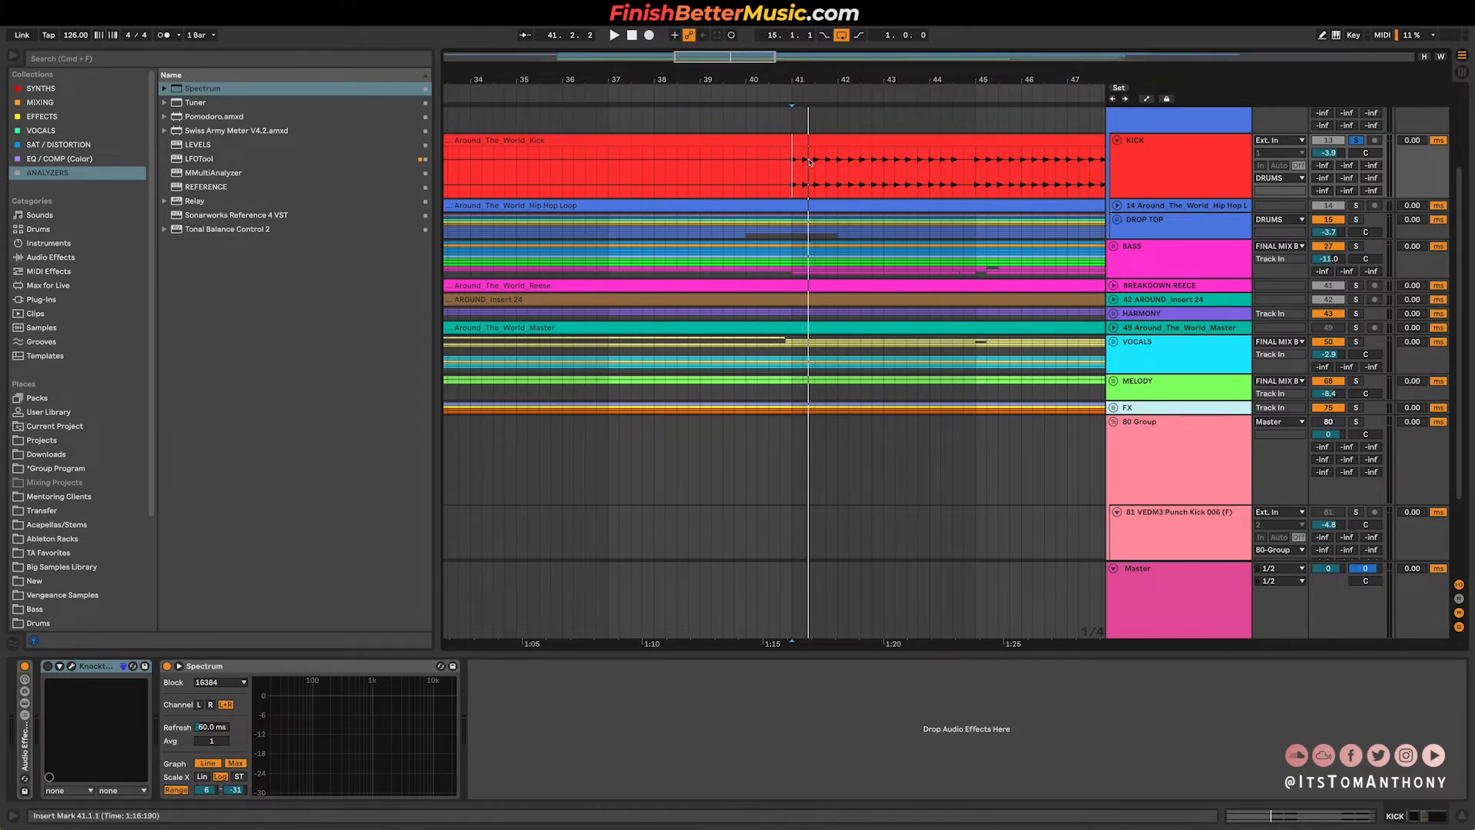
Play the kick and the BASS group soloed together, and open and activate Knocktonal on the KICK track.
key("space")
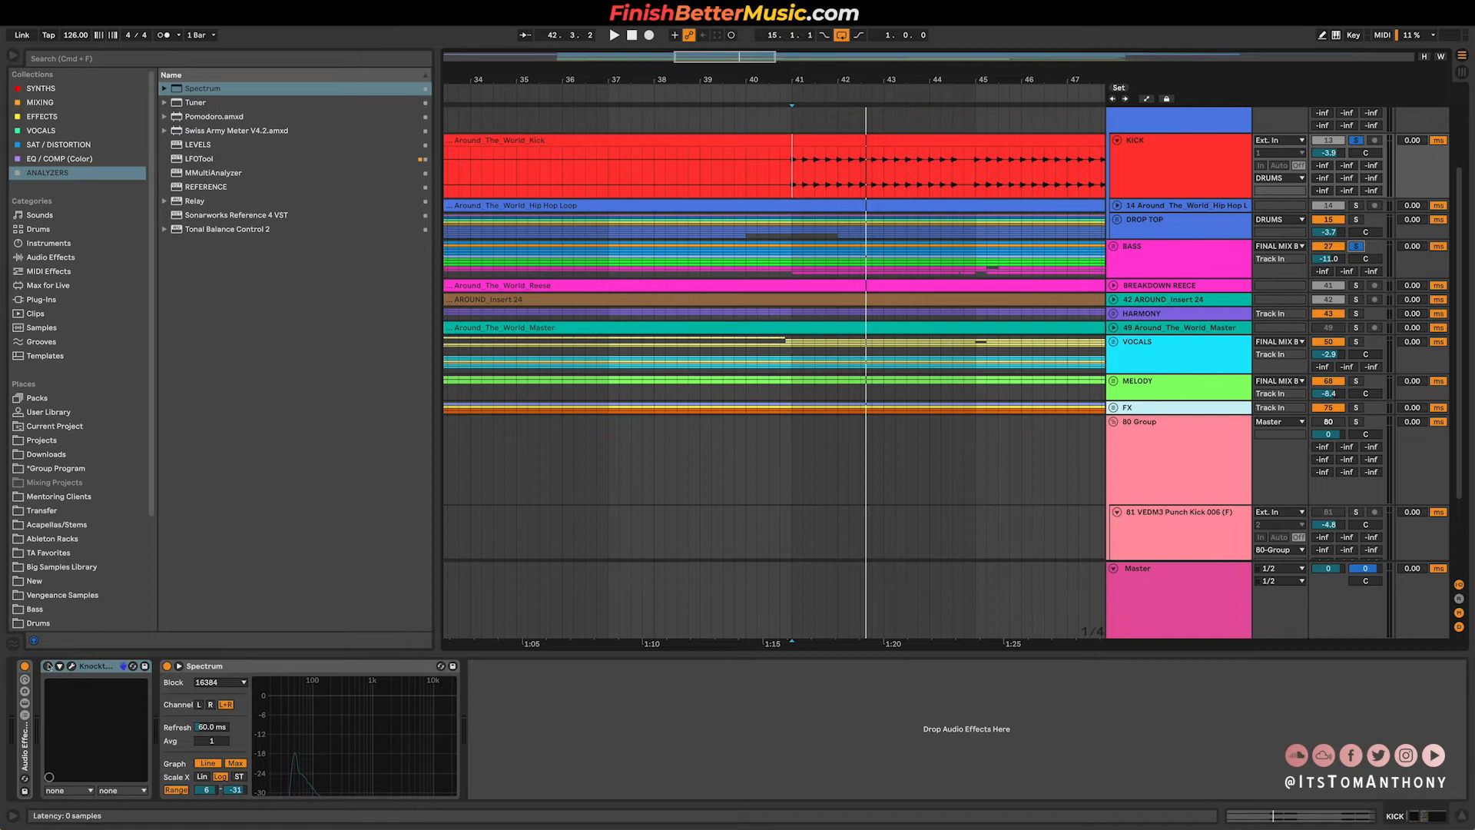
left_click(72, 665)
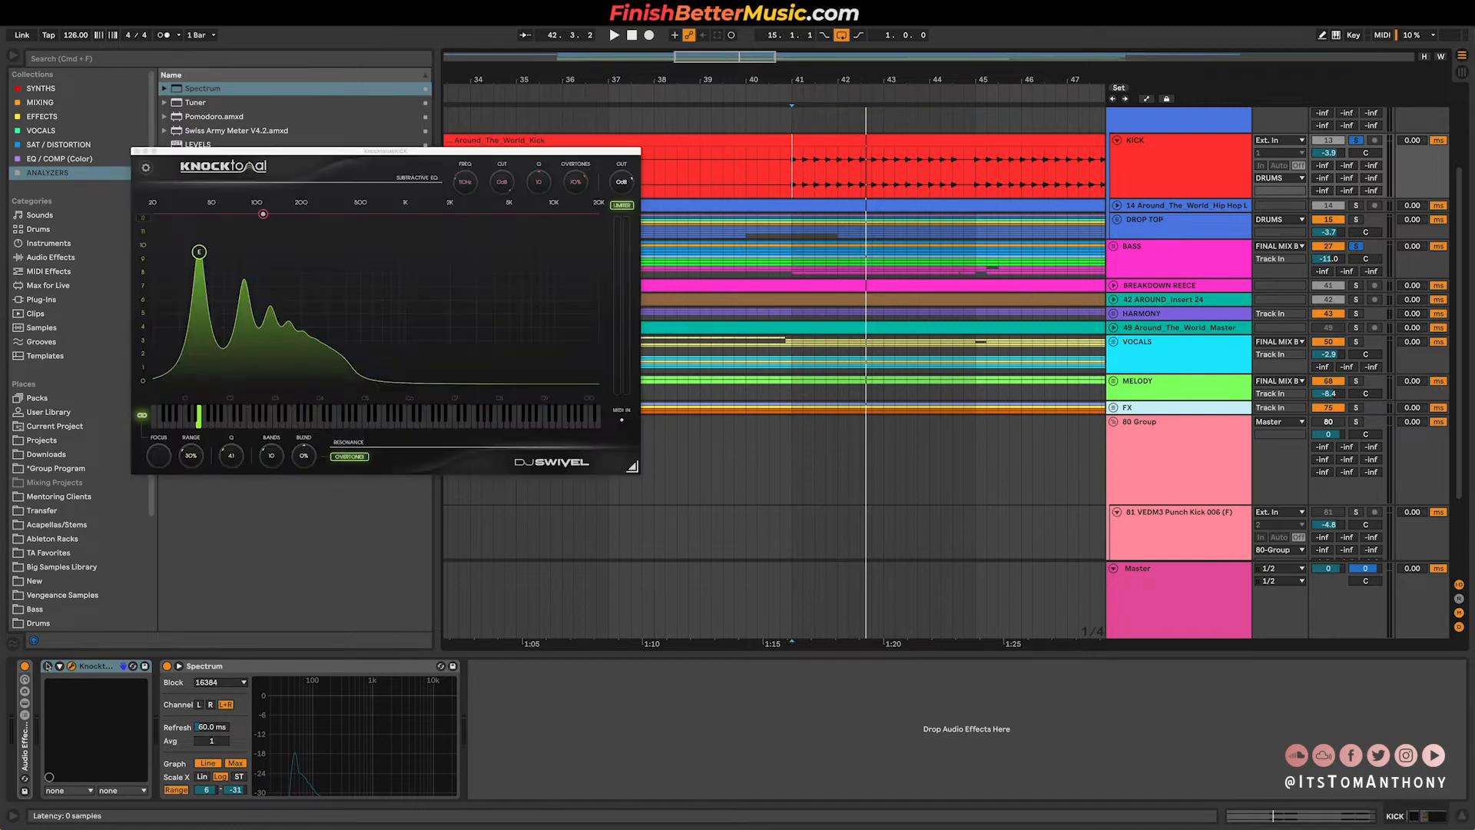
left_click(48, 666)
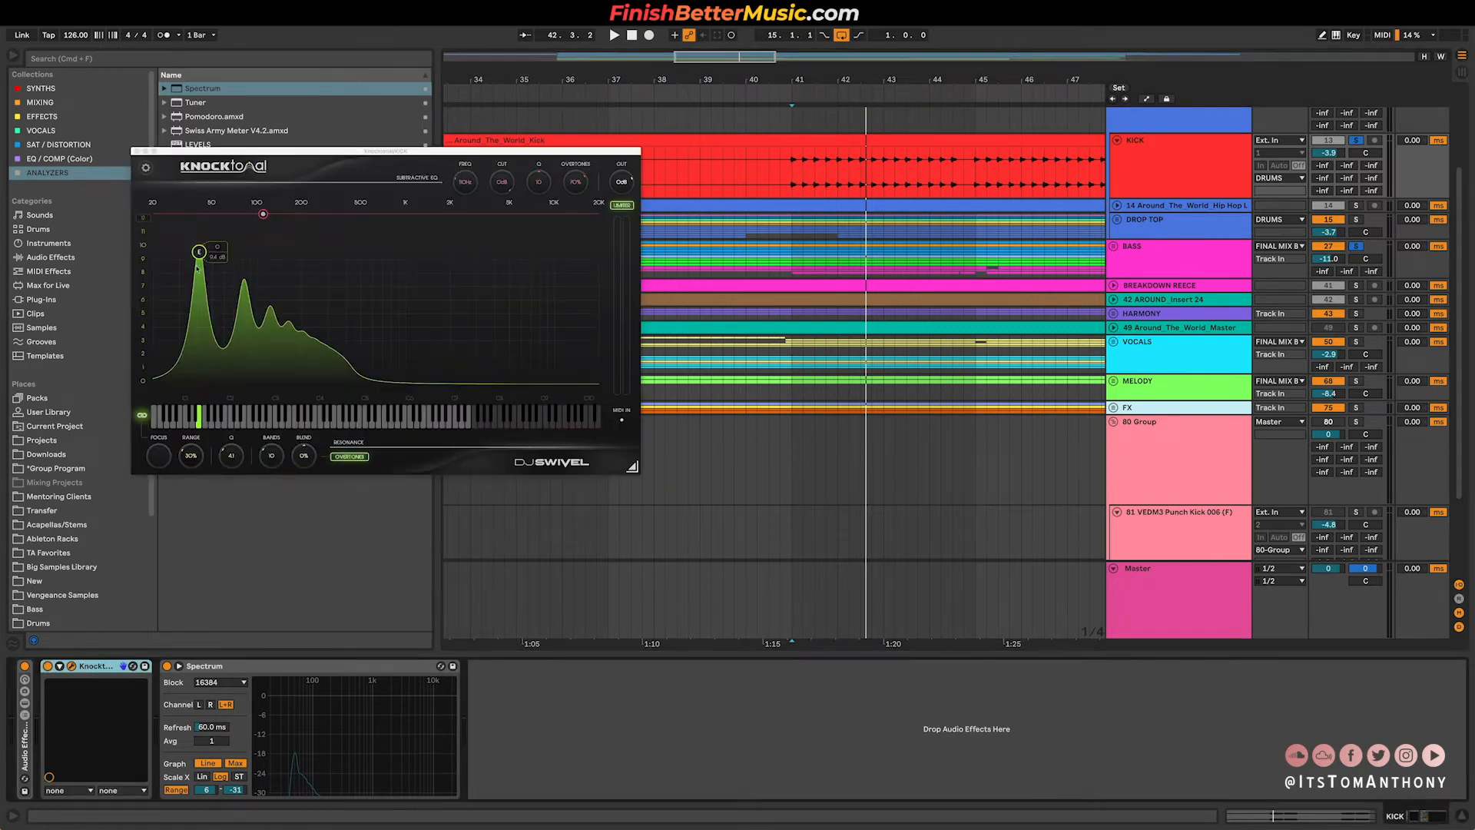
Set Knocktonal's resonance Q to 10, flatten the E node to zero and raise it to about 5 dB.
left_click_drag(198, 253, 211, 520)
left_click_drag(199, 569, 210, 778)
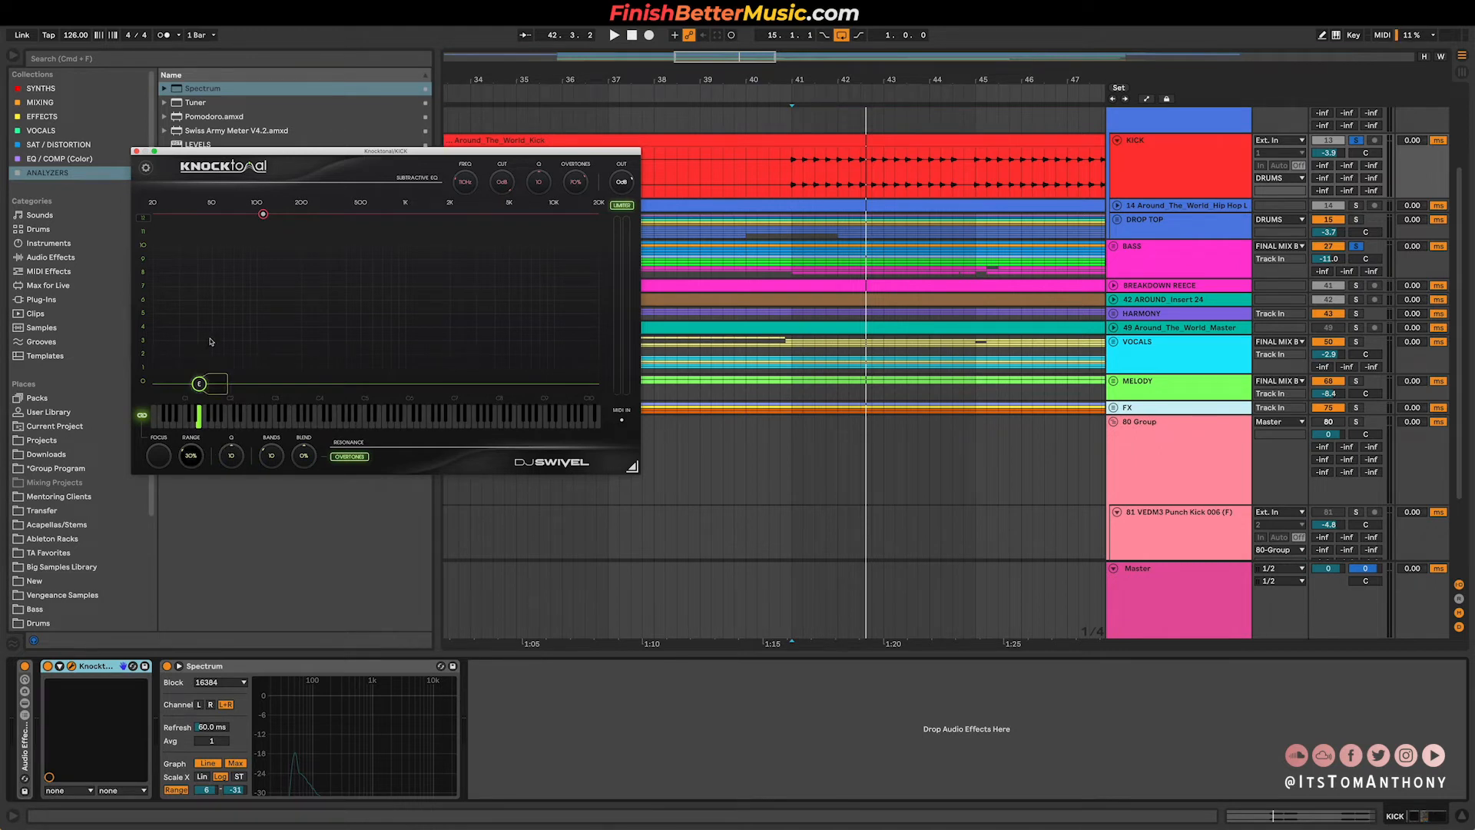
left_click_drag(199, 384, 197, 261)
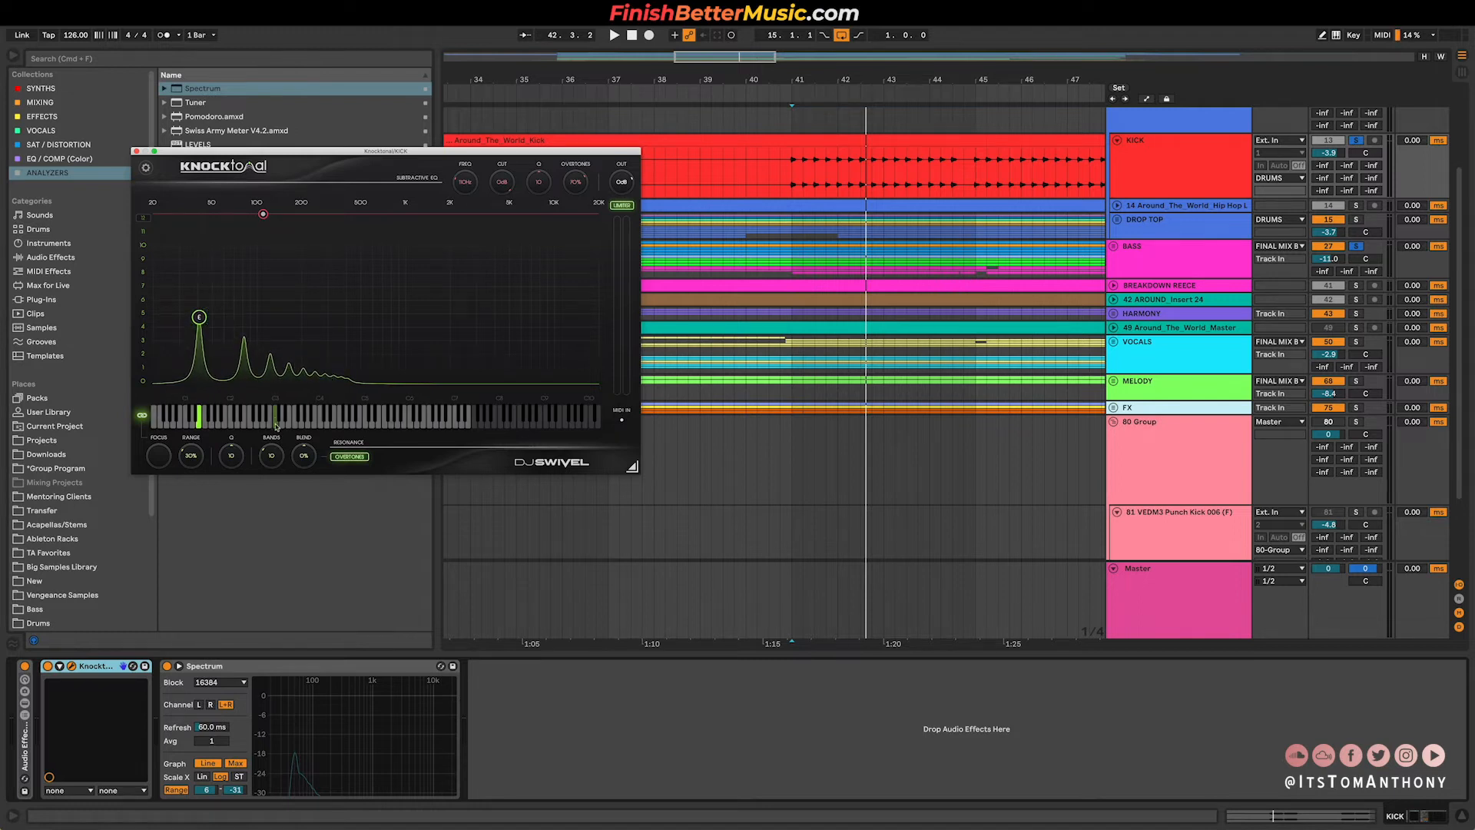
left_click_drag(341, 153, 722, 328)
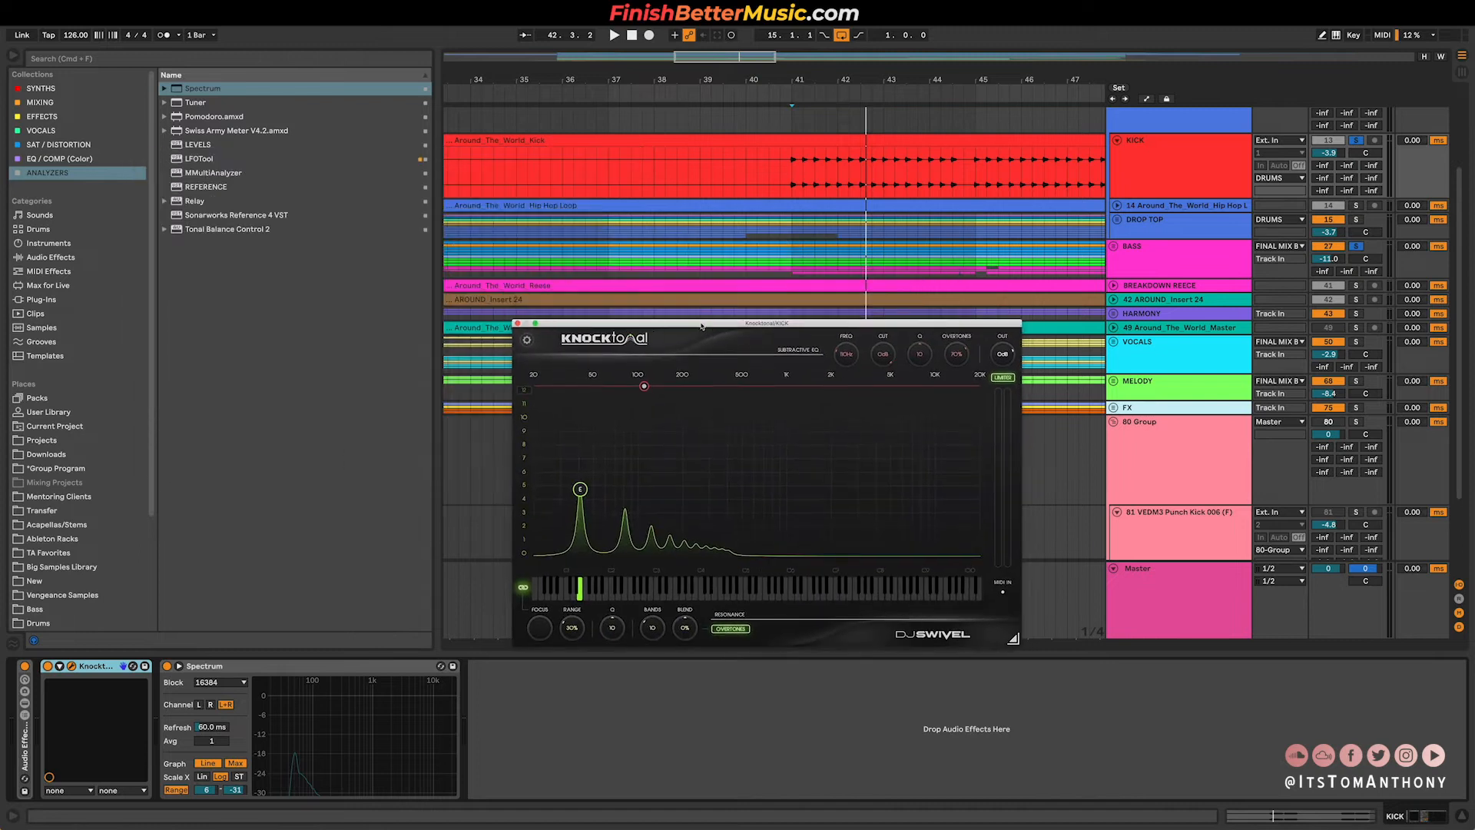
Try a very narrow resonance in Knocktonal by raising the Q to about 79, and play the soloed tracks.
key("space")
key("space")
left_click_drag(613, 627, 639, 494)
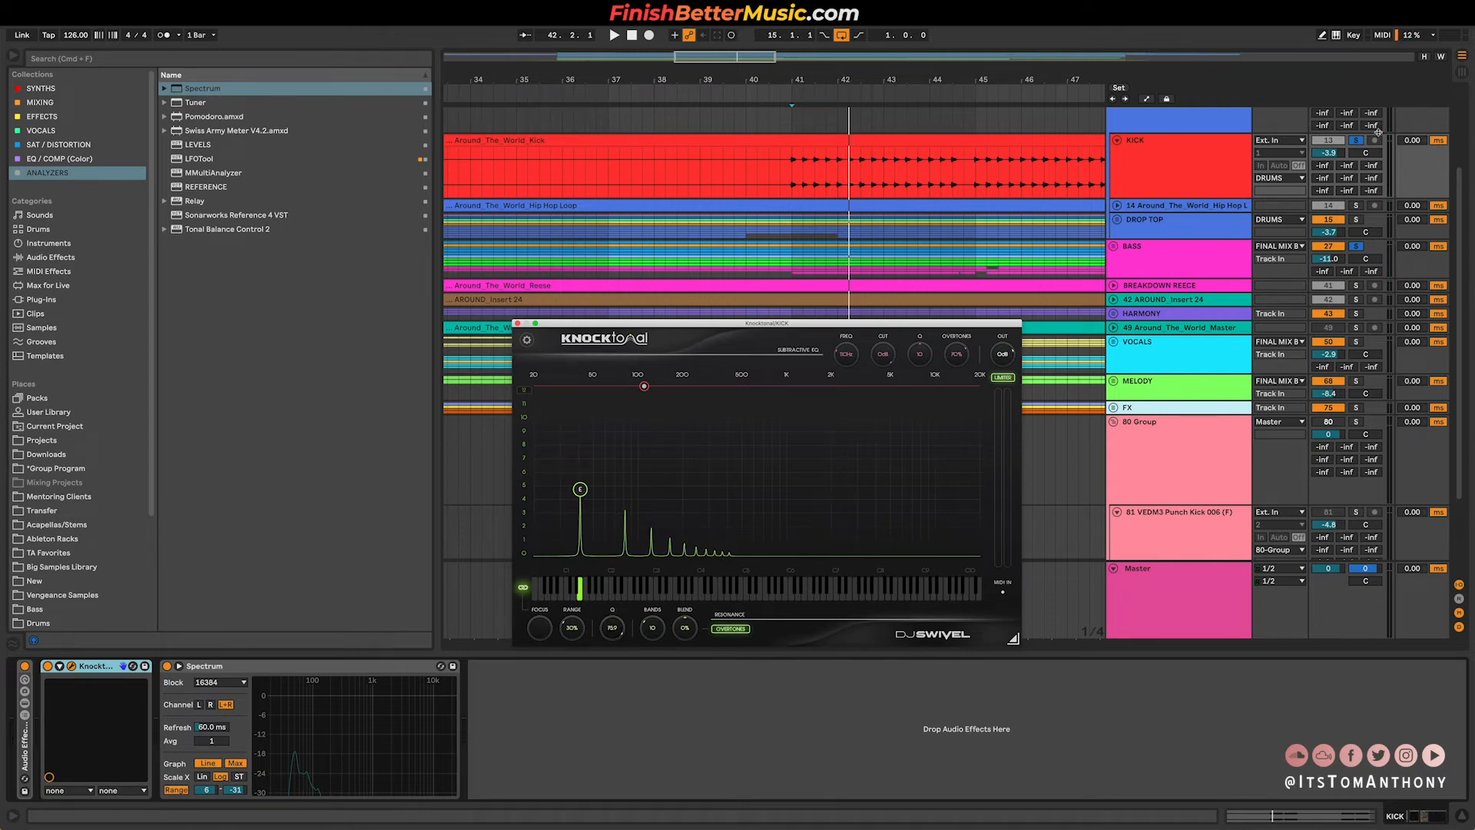
key("space")
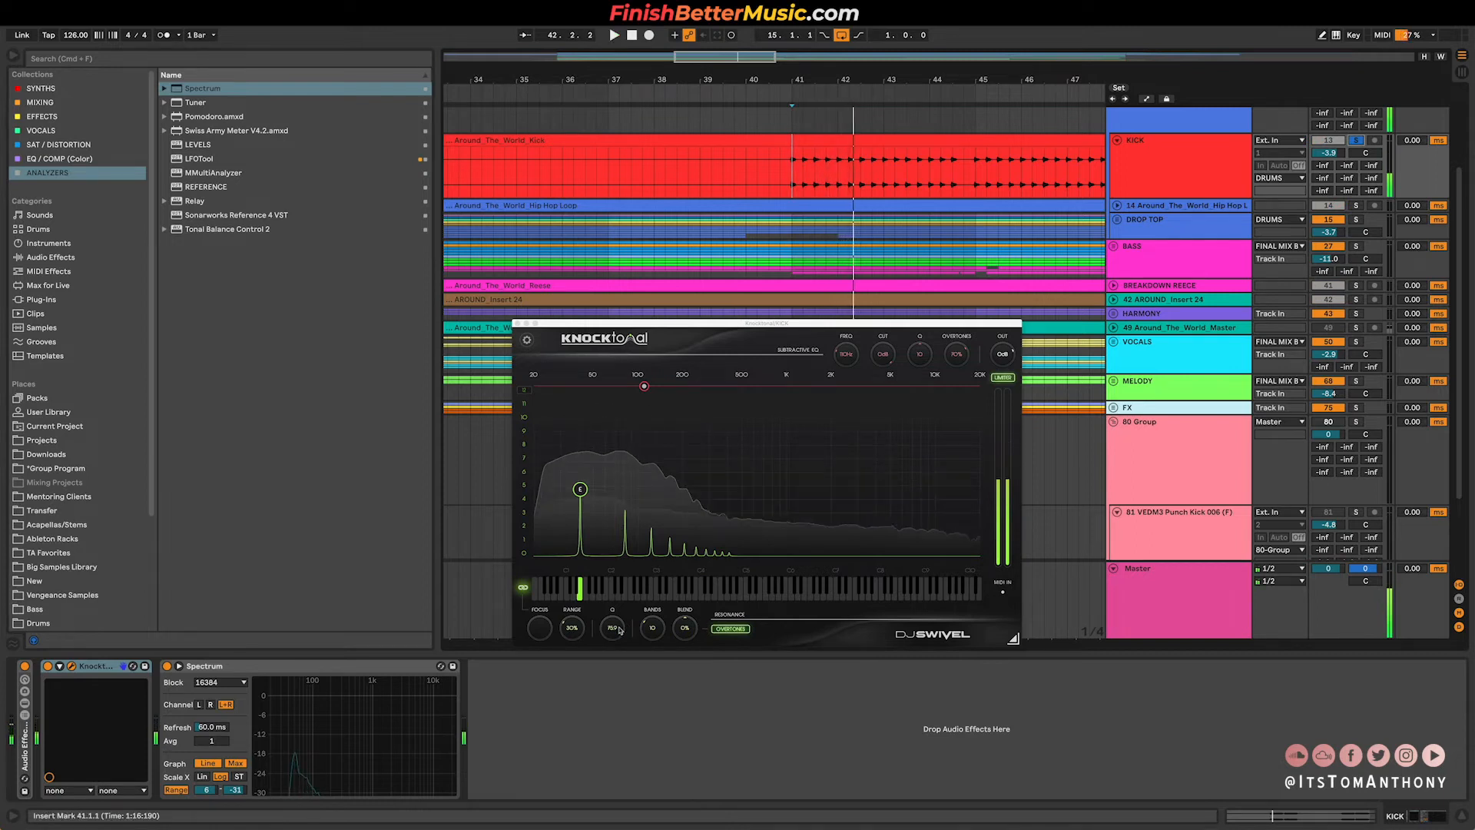
key("space")
Turn off the solos, broaden Knocktonal's resonance by lowering the Q to 2.4, and play the full mix.
left_click(1357, 143)
left_click_drag(612, 627, 606, 794)
key("space")
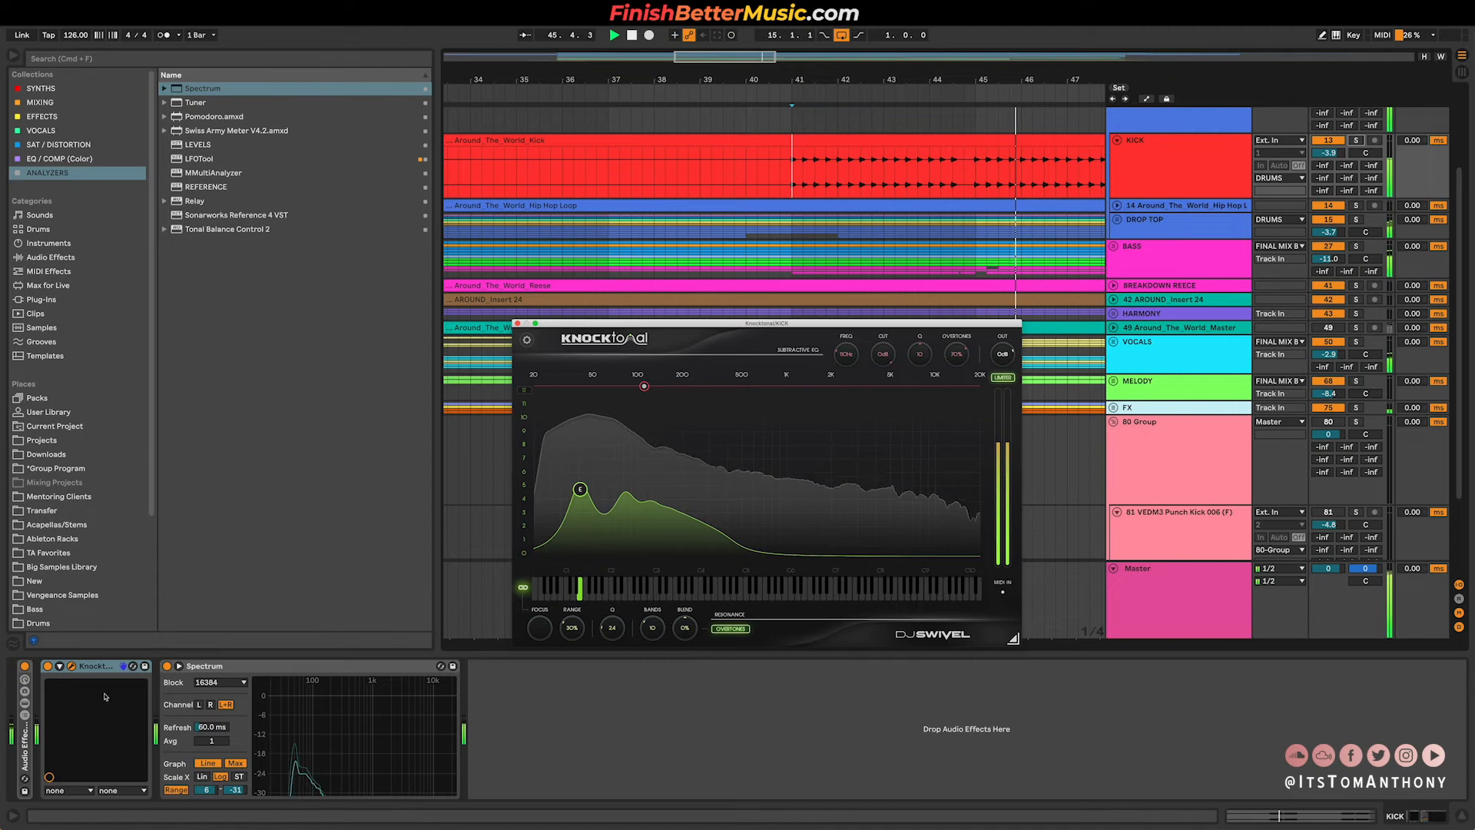
key("space")
Select bars 41 to 43 on the KICK track, play the full mix from bar 41 and close Knocktonal.
left_click(804, 173)
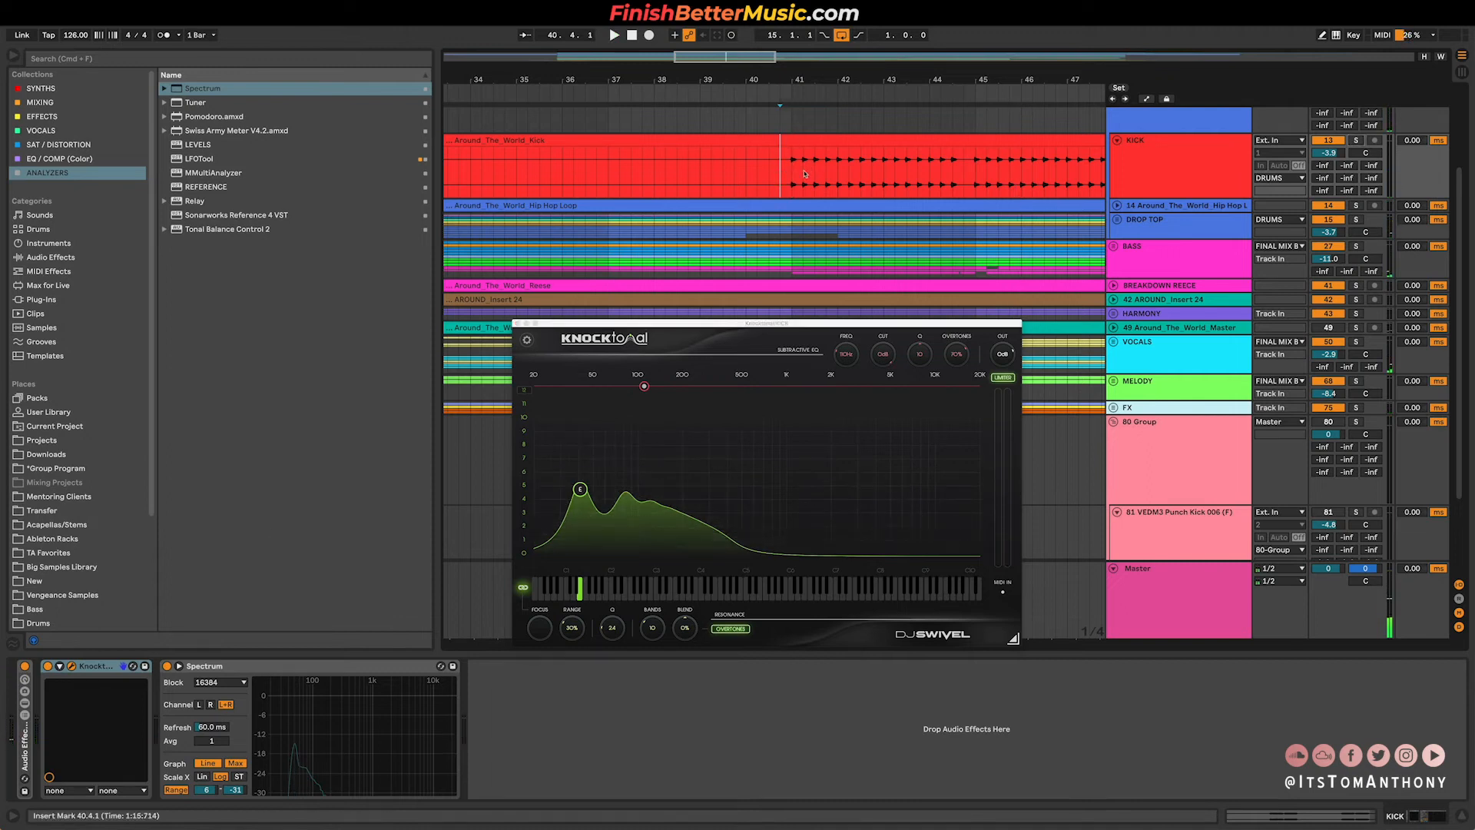
left_click_drag(792, 168, 882, 166)
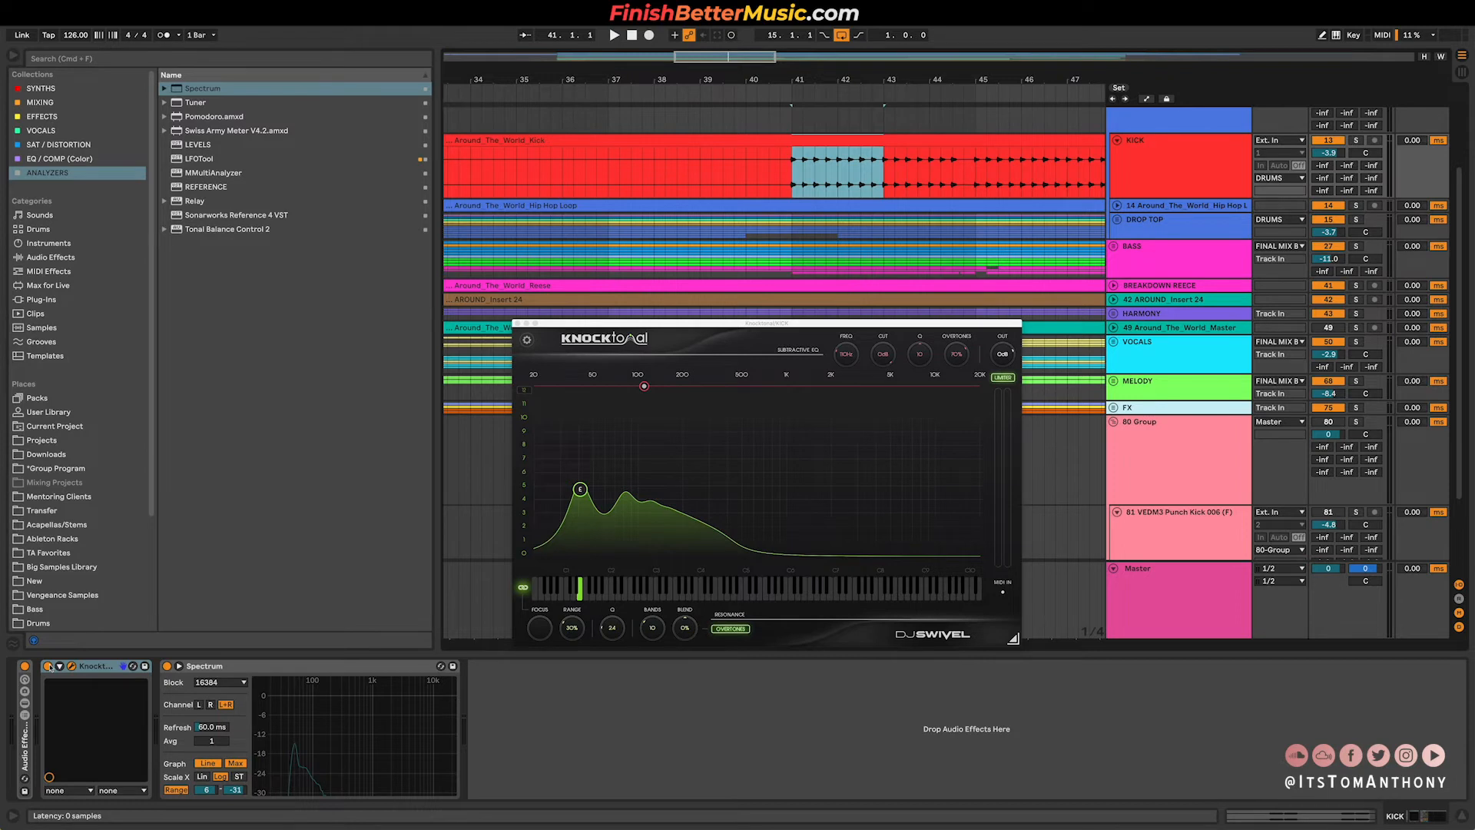
key("space")
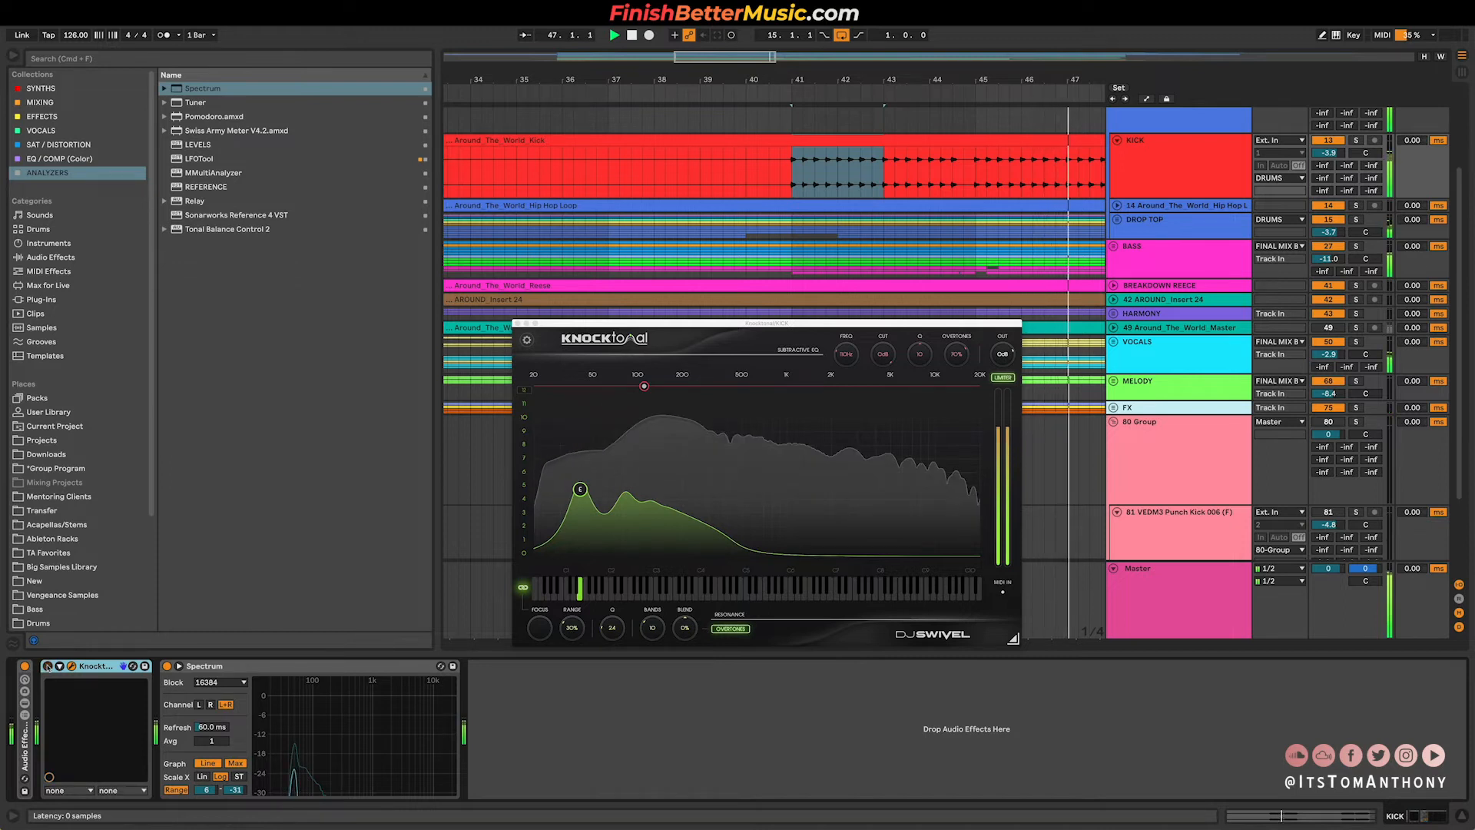
key("space")
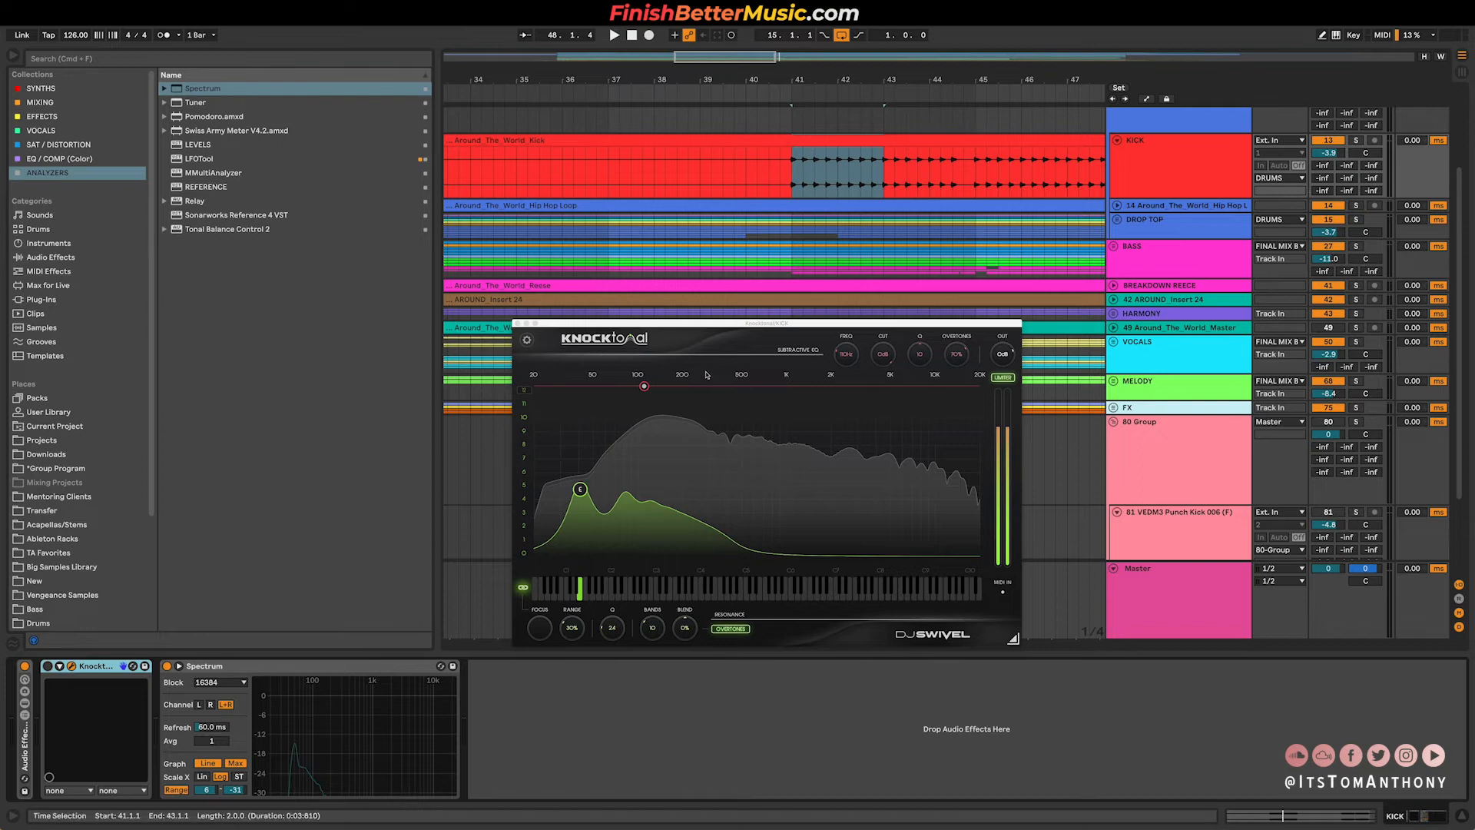
left_click(518, 324)
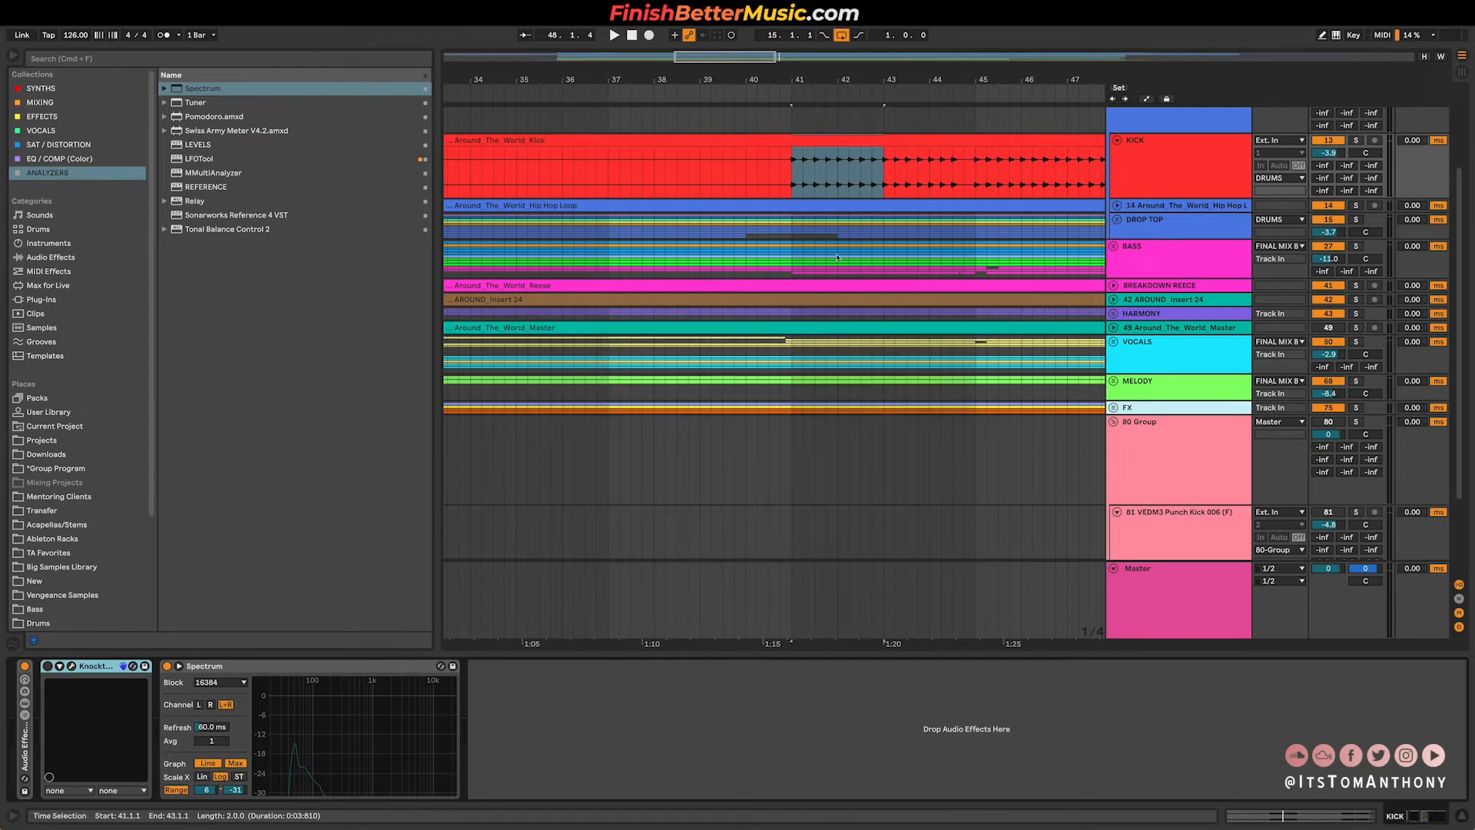
key("minus")
key("minus")
key("minus")
key("minus")
scroll(839, 255, "up", 3)
scroll(942, 300, "right", 1)
scroll(942, 301, "down", 1)
scroll(943, 301, "down", 2)
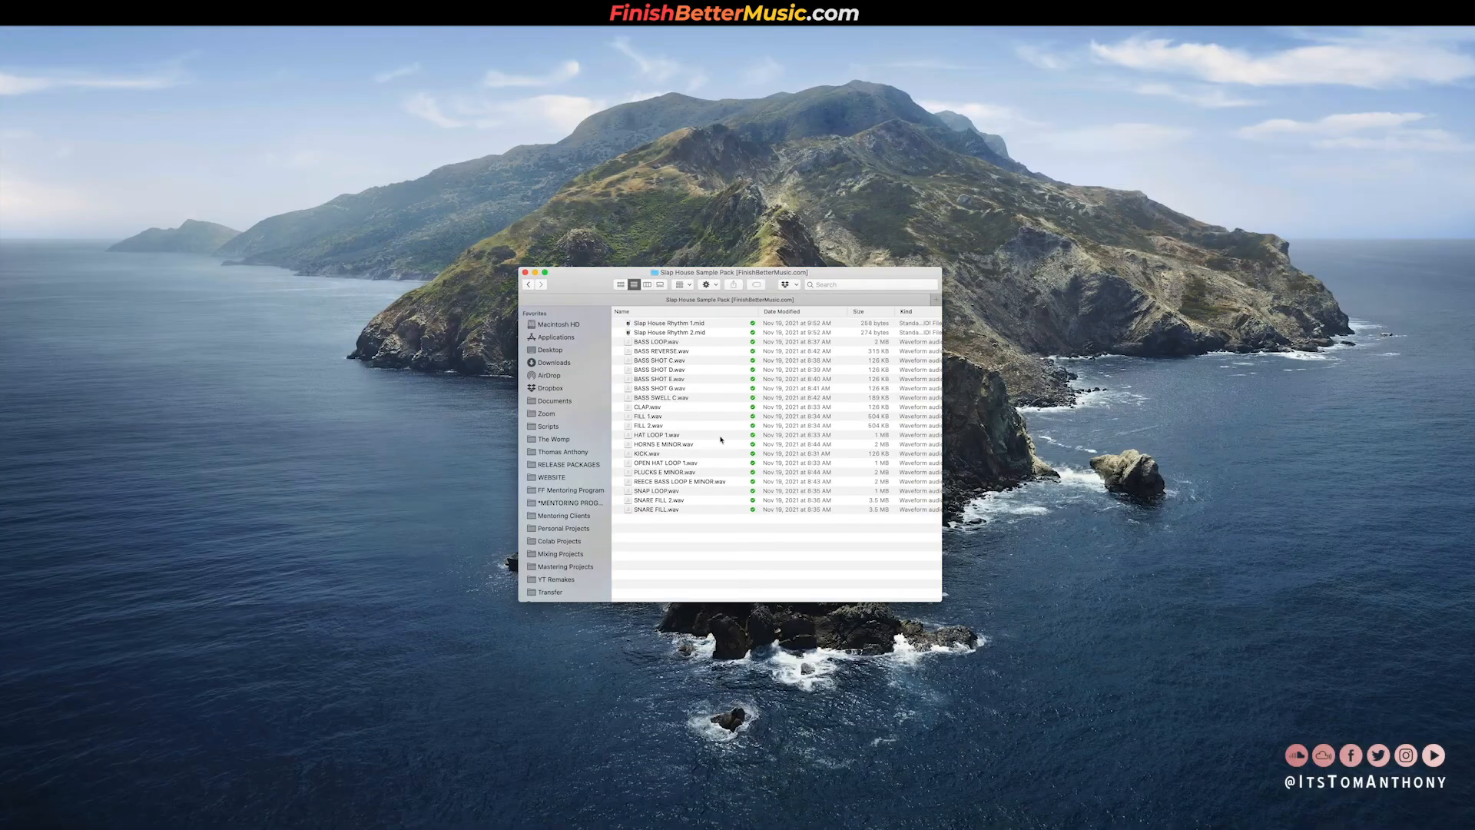
Preview the samples in the Slap House Sample Pack folder one after another, from BASS LOOP.wav to KICK.wav.
left_click(654, 342)
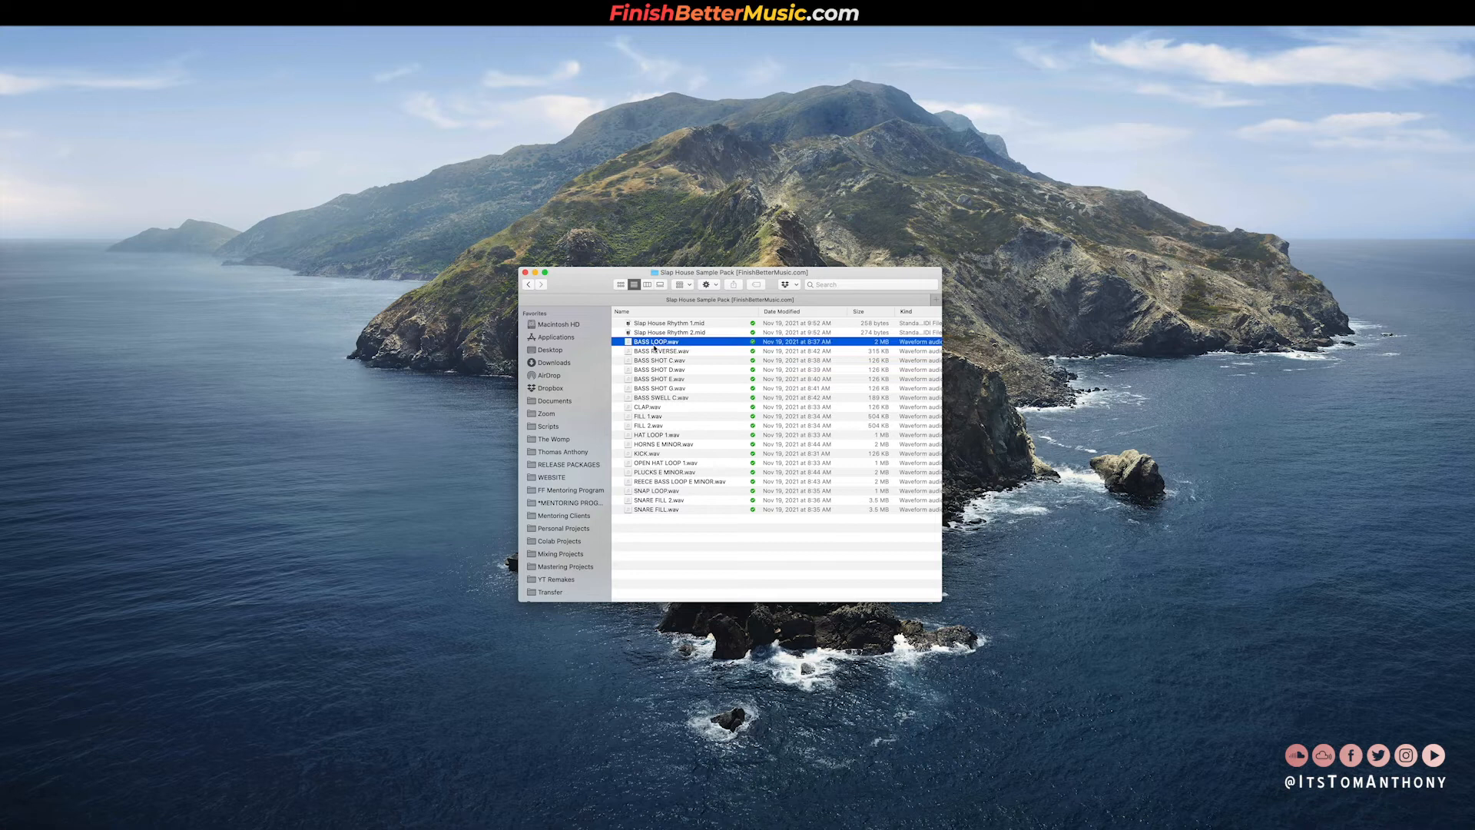
key("space")
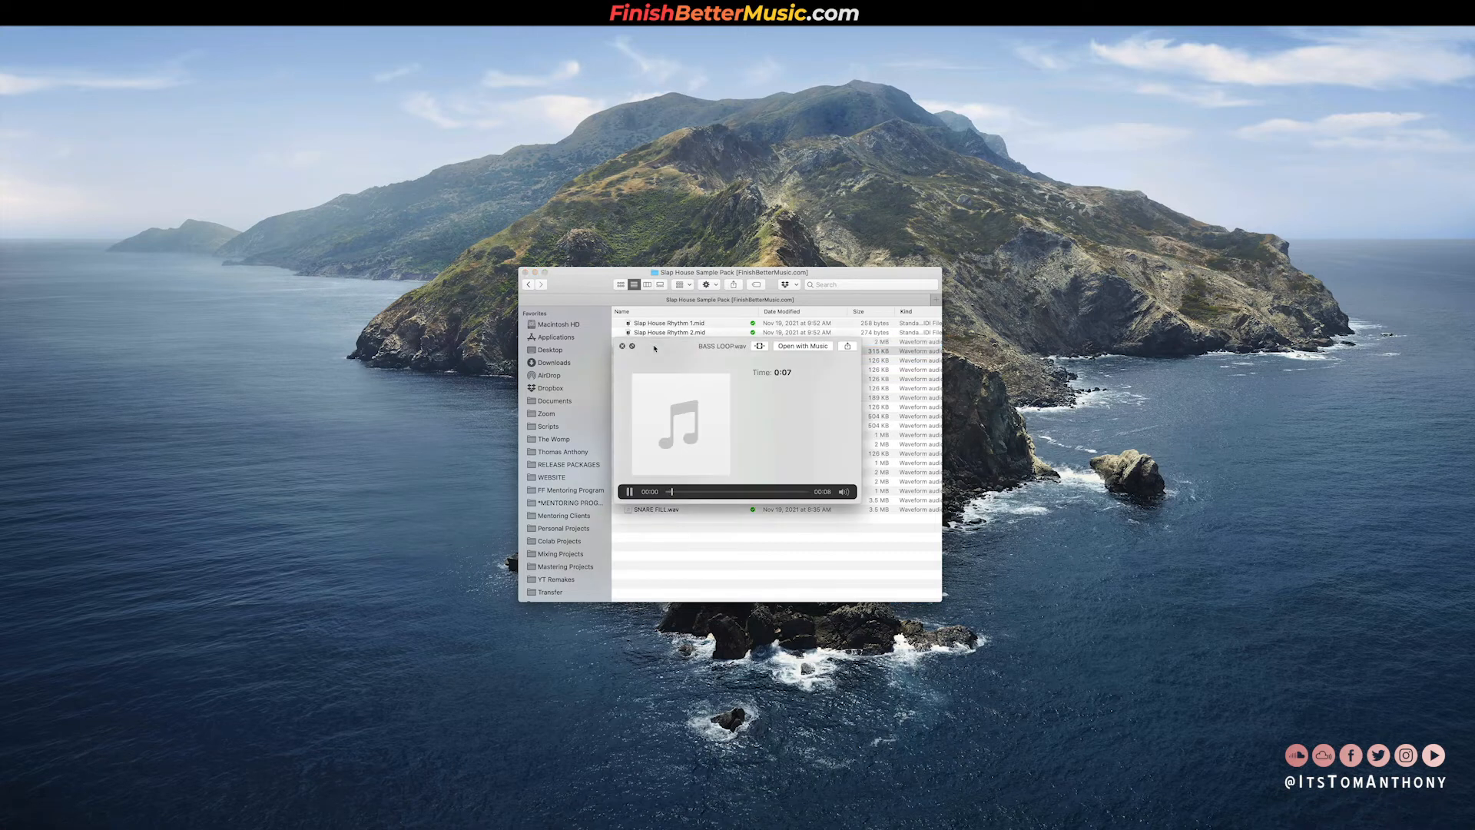
key("Down")
key("Down")
key("Down")
key("Down")
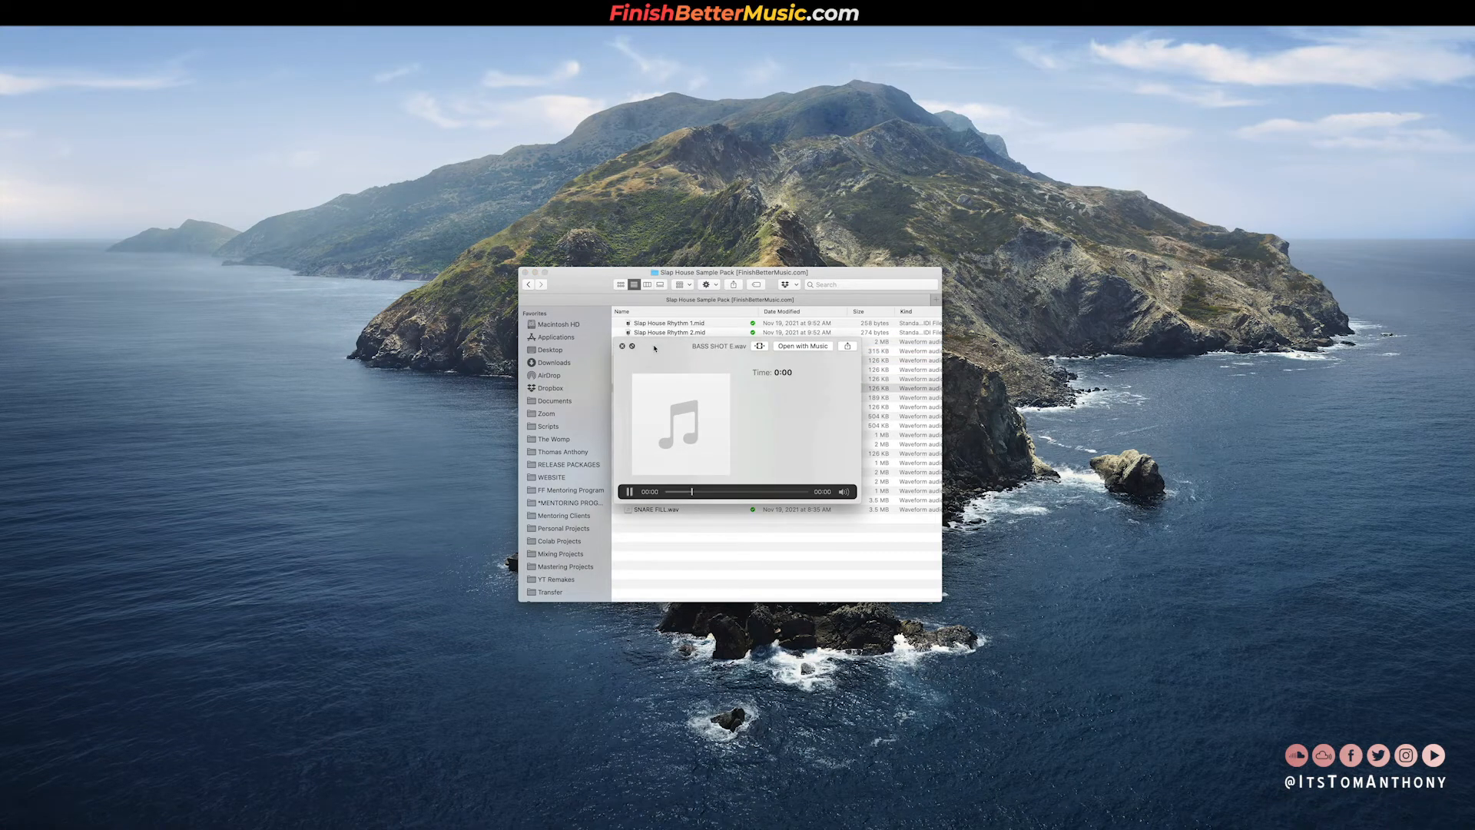
key("Down")
key("Down")
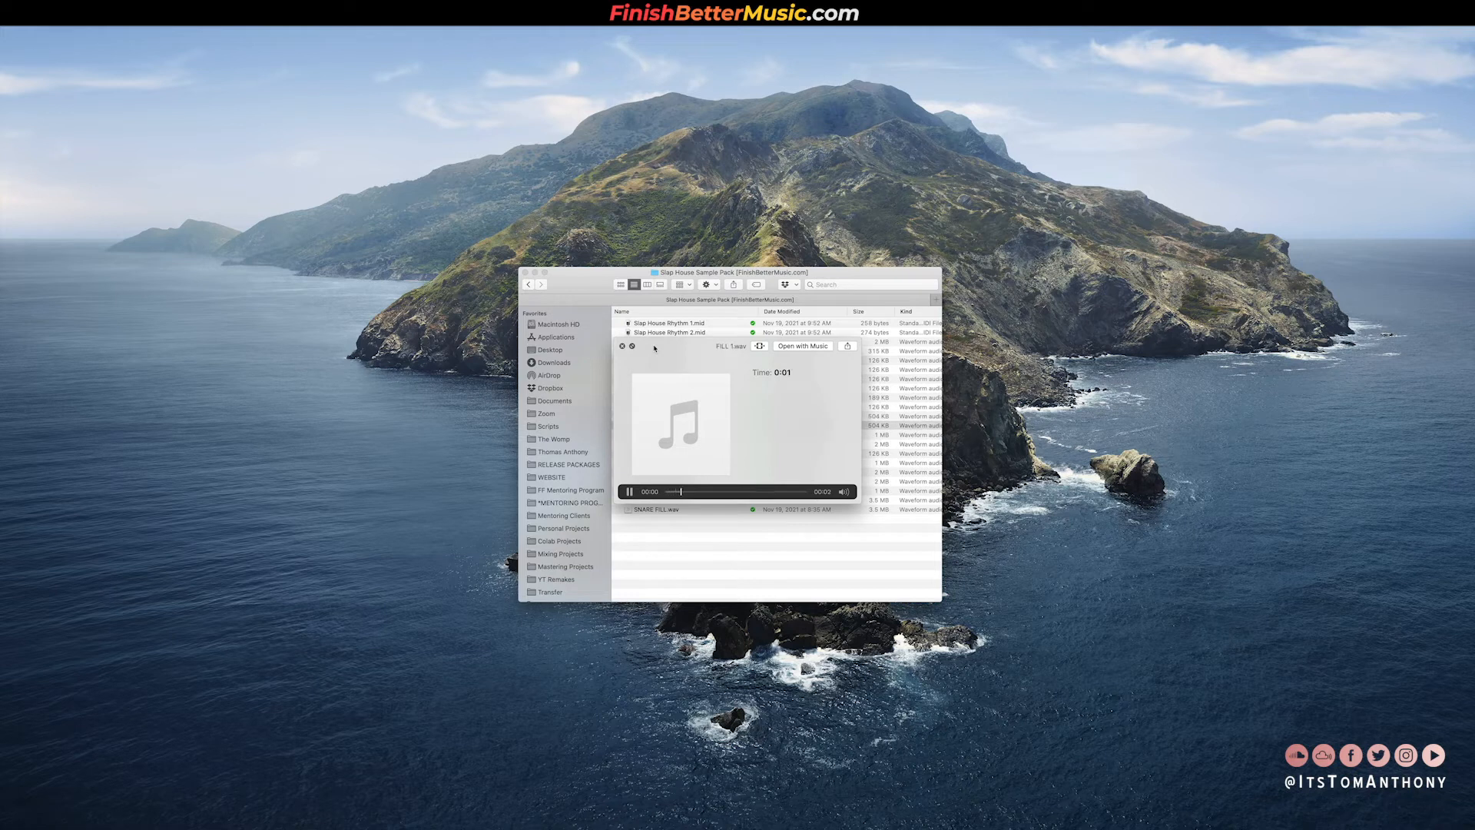
key("Down")
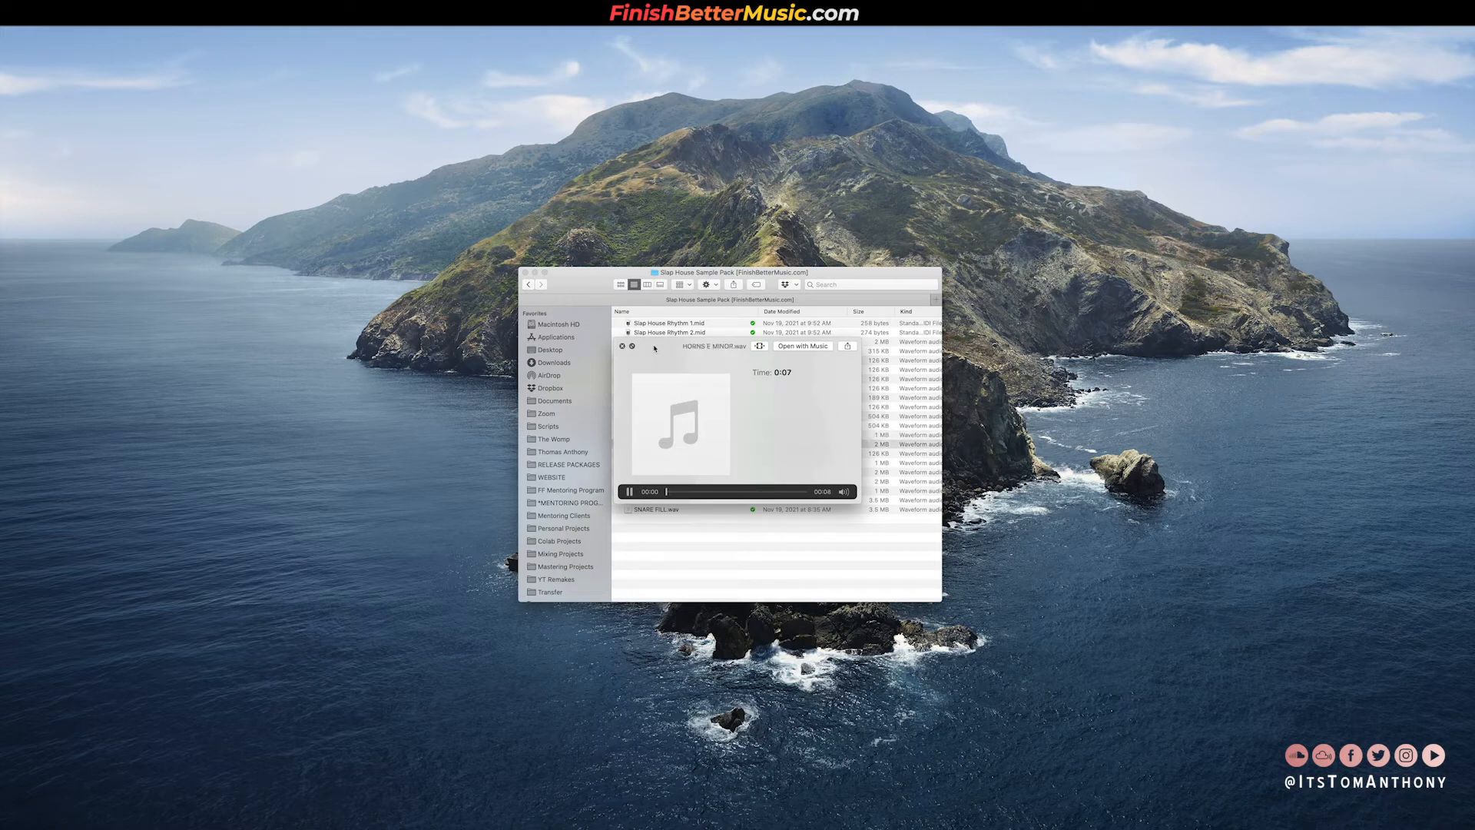
key("space")
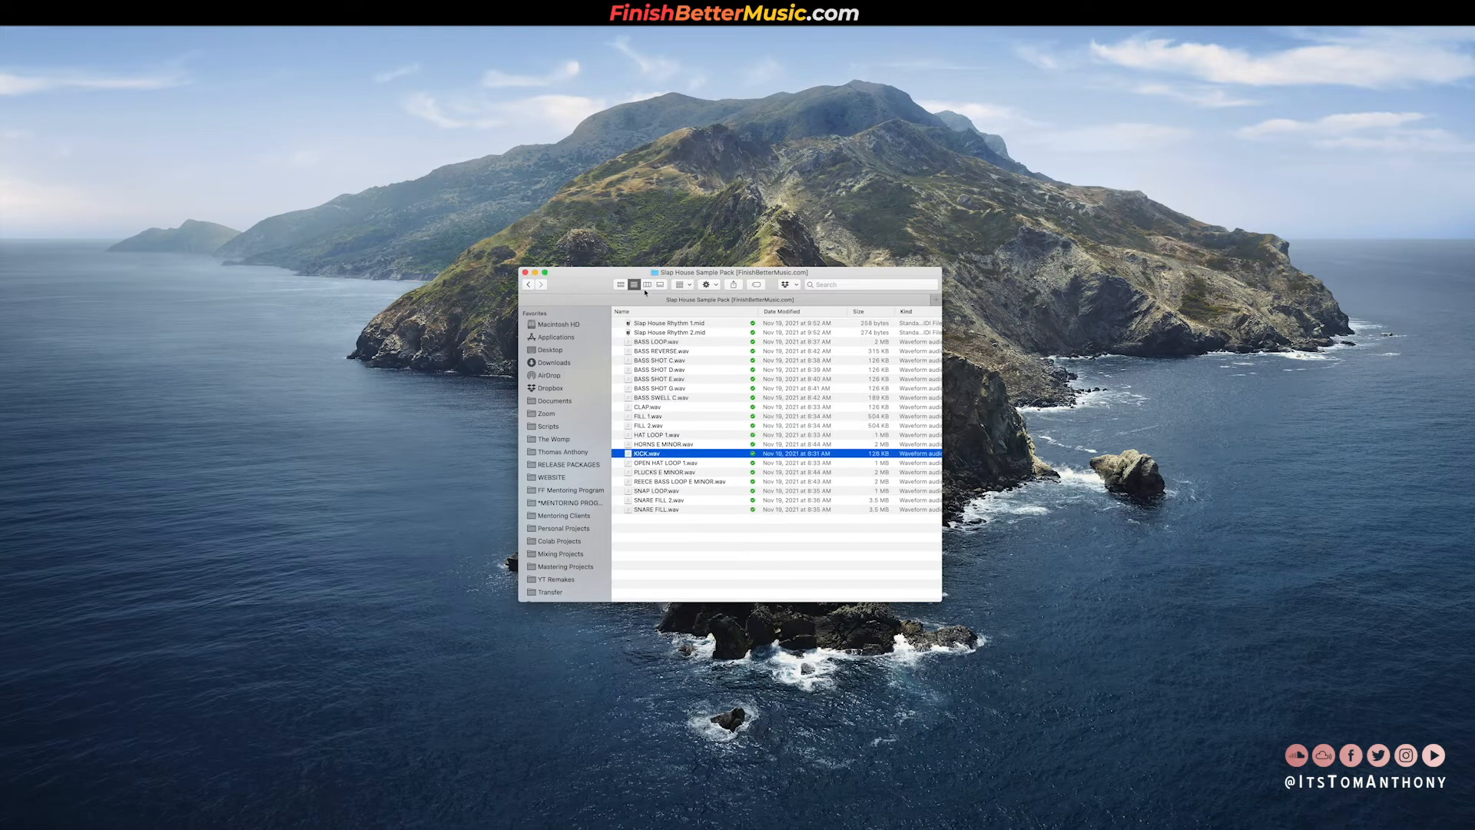
Select Slap House Rhythm 1.mid and Slap House Rhythm 2.mid in the sample pack and return to Ableton Live.
left_click(686, 323)
left_click(678, 333, "shift")
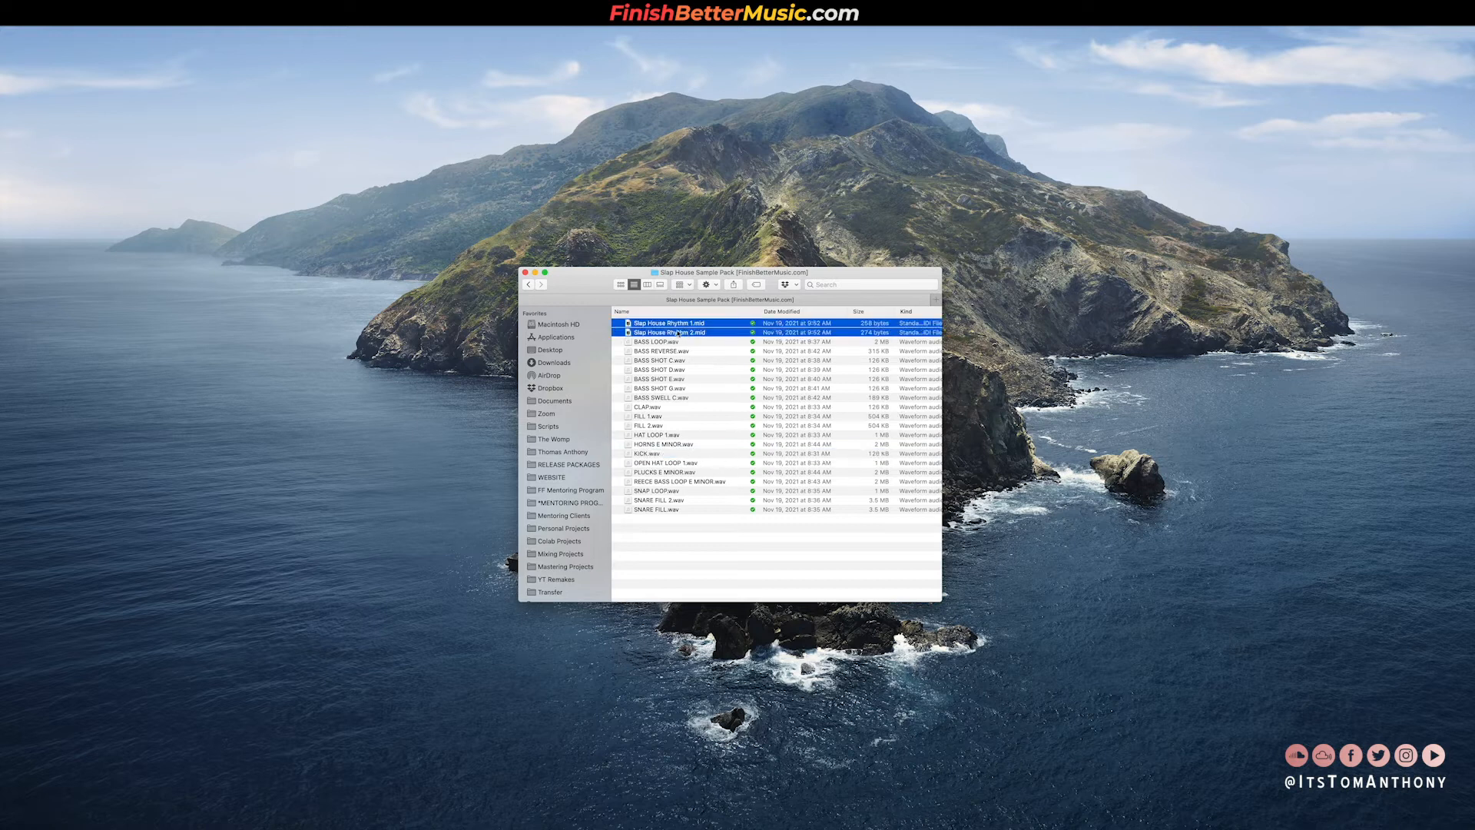
key("super+Tab")
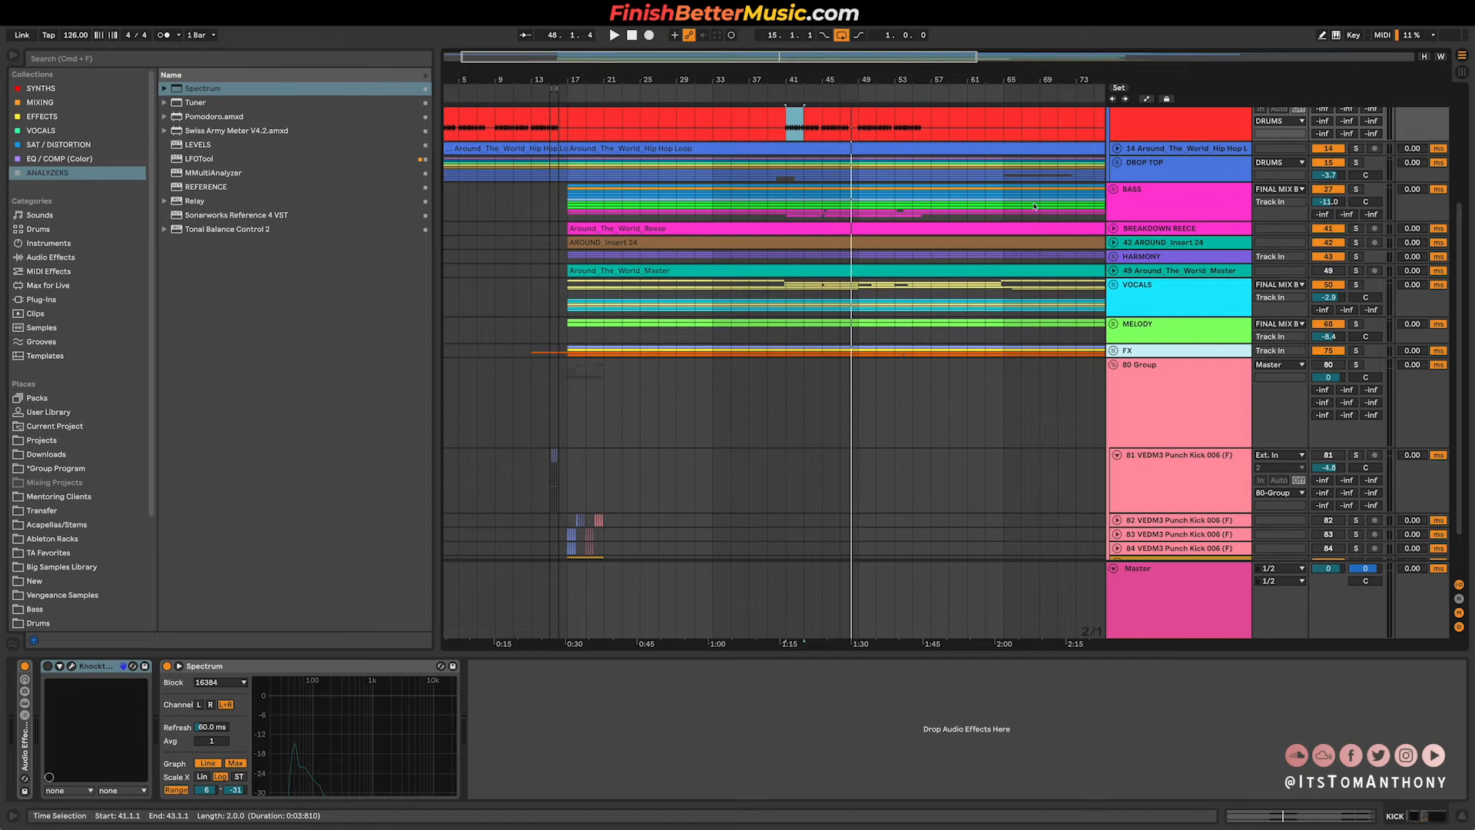
Expand the BASS group to view its tracks and collapse it again.
left_click(1113, 189)
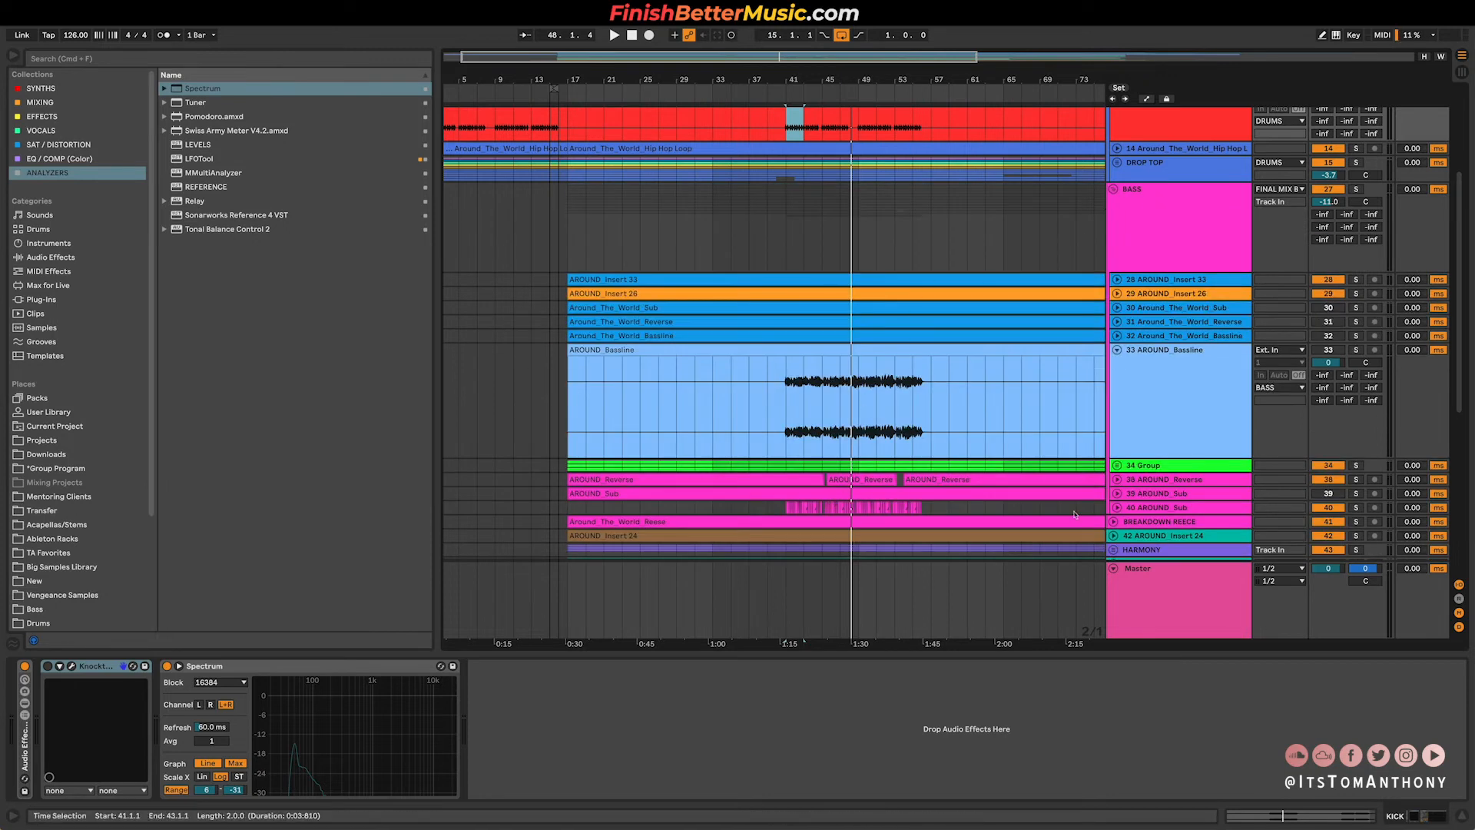
left_click(1113, 189)
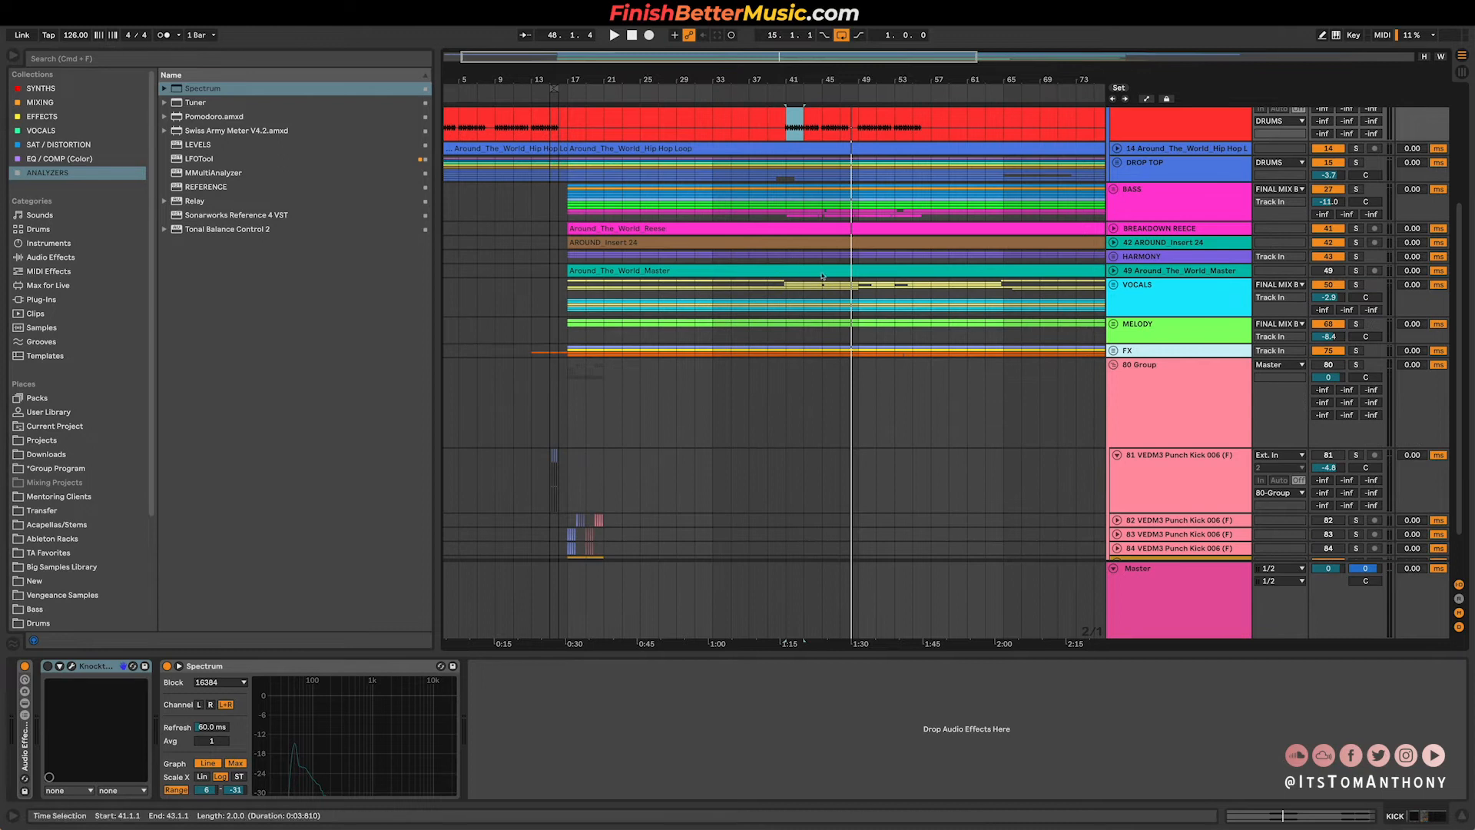
Switch to the browser and look over the Mixing & Mastering Bootcamp page.
scroll(821, 255, "down", 3)
scroll(733, 182, "up", 3)
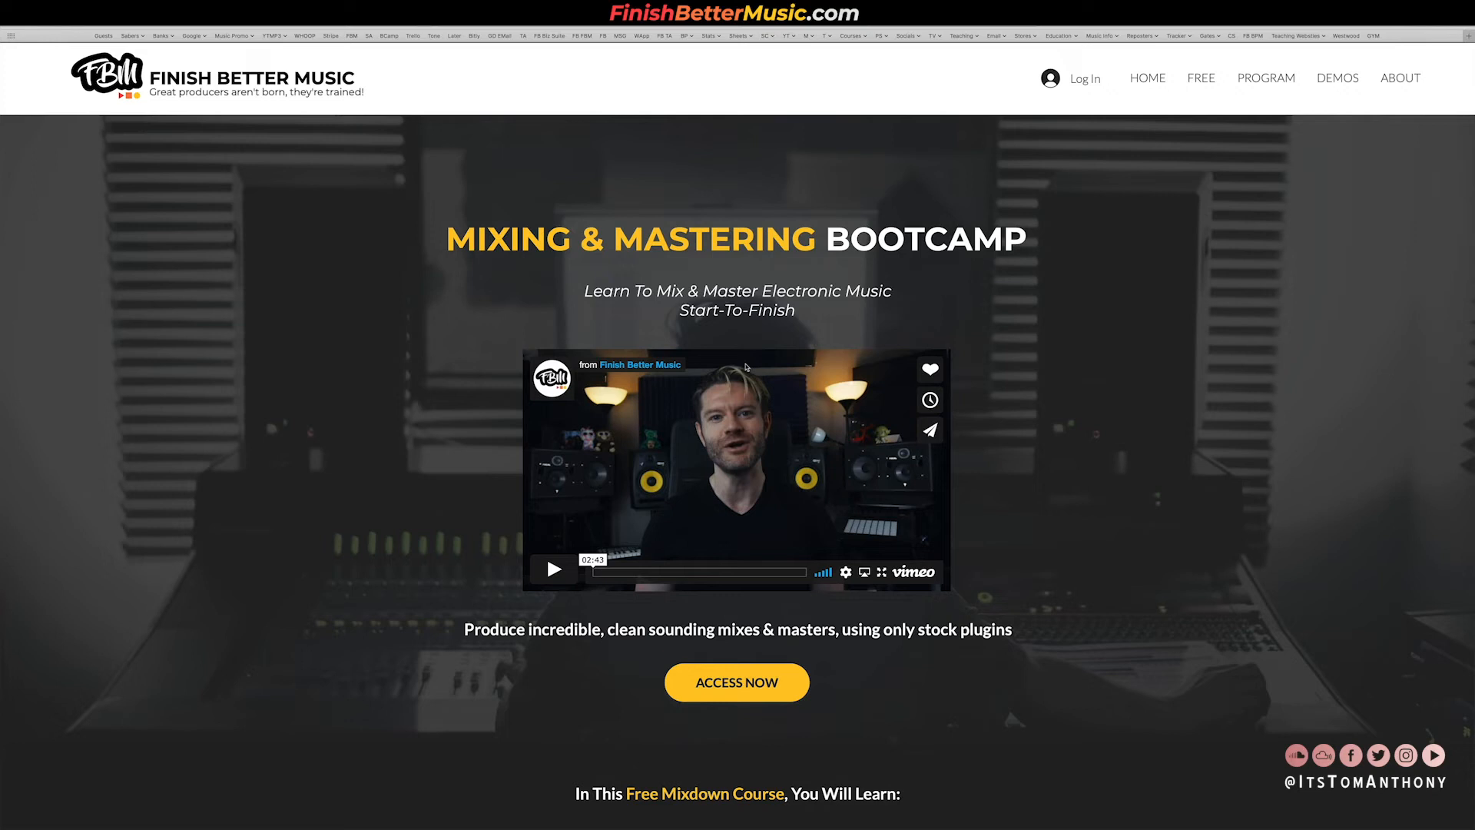
scroll(715, 485, "down", 4)
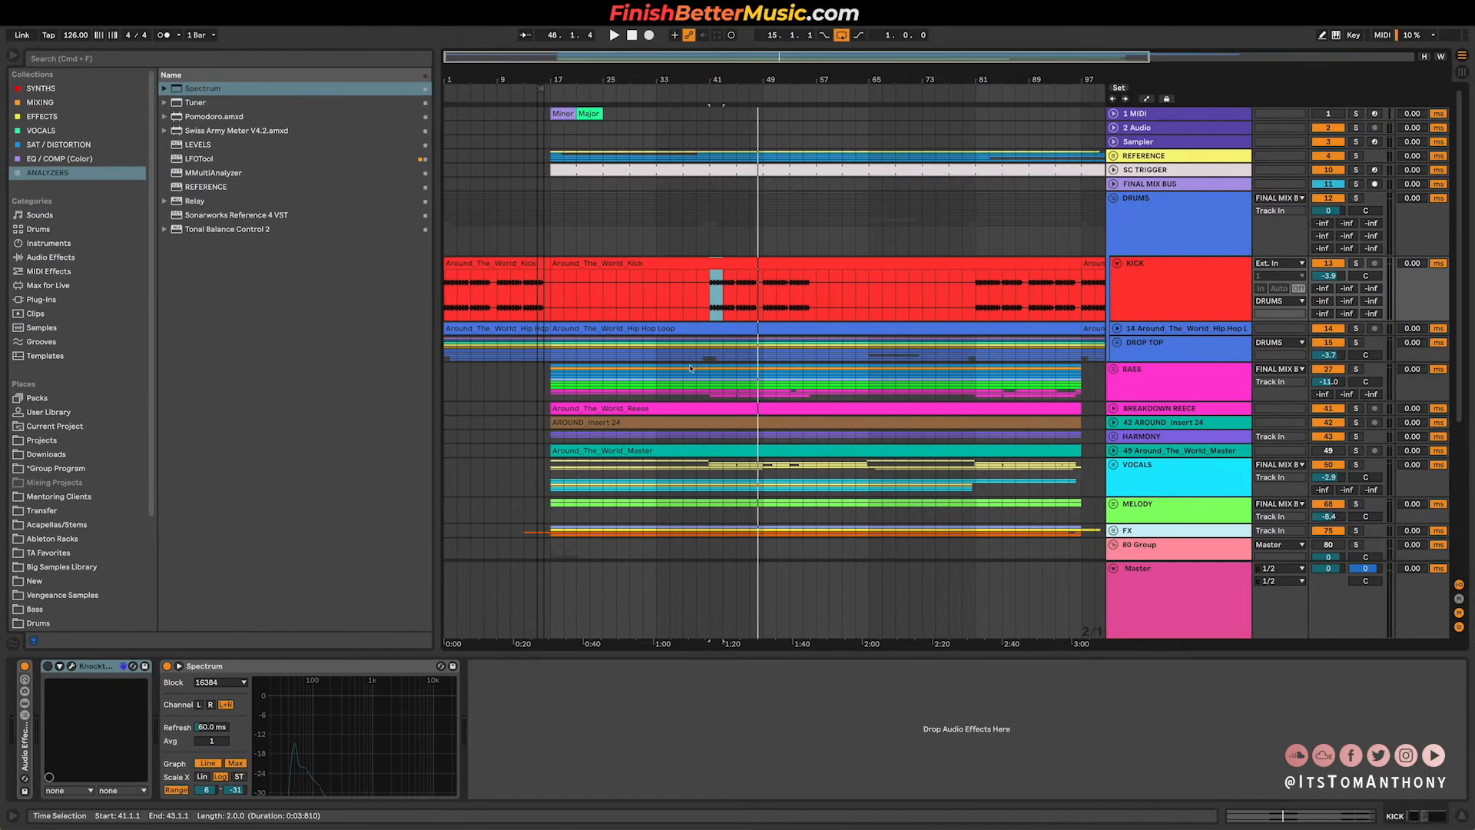
Set the arrangement loop to one bar starting at bar 17, above the 80 Group's kick clips.
scroll(690, 369, "down", 5)
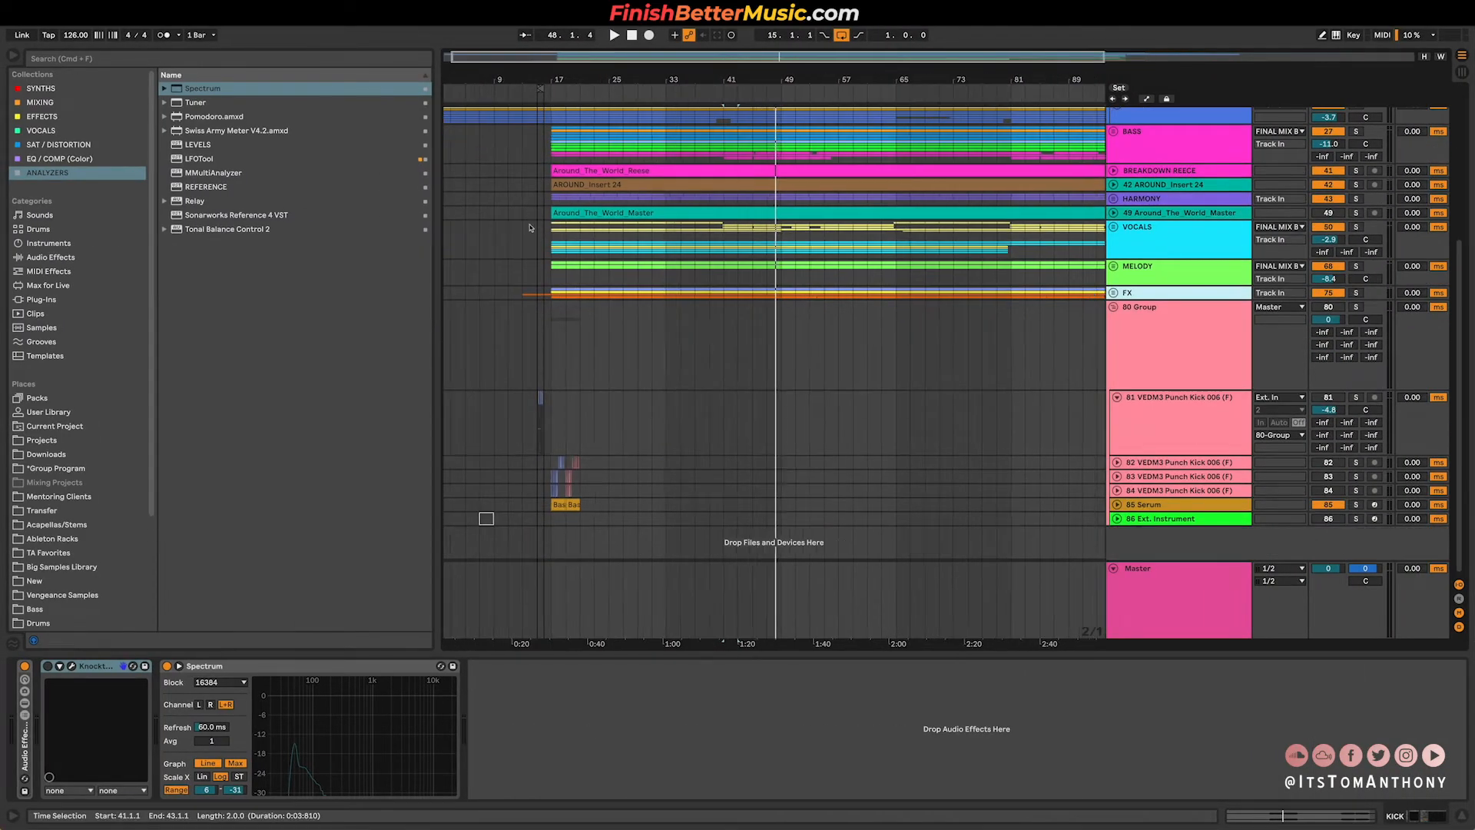
scroll(538, 230, "up", 5)
left_click_drag(550, 89, 598, 89)
scroll(582, 325, "up", 3)
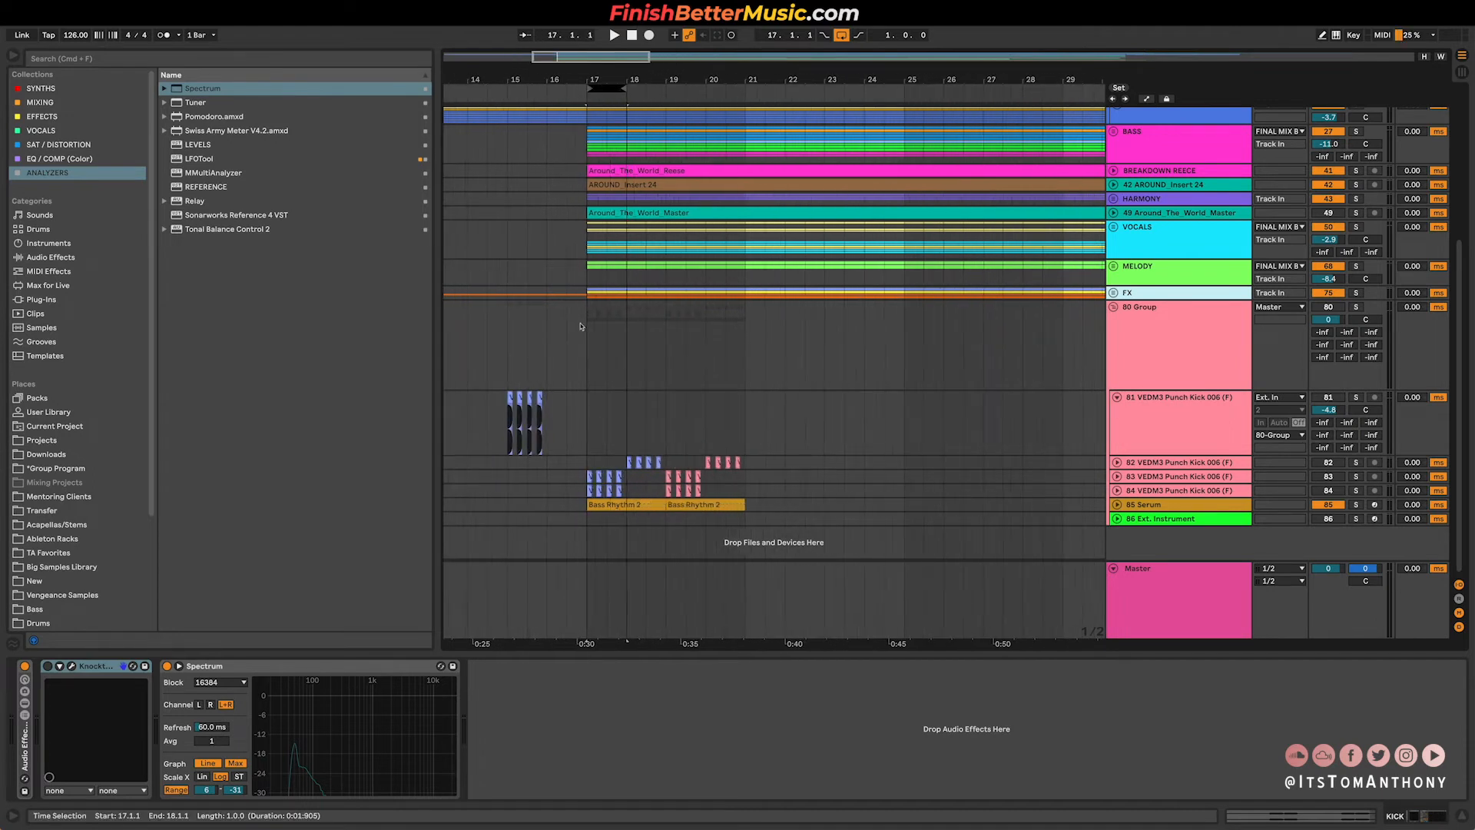
scroll(612, 231, "up", 5)
scroll(489, 272, "down", 5)
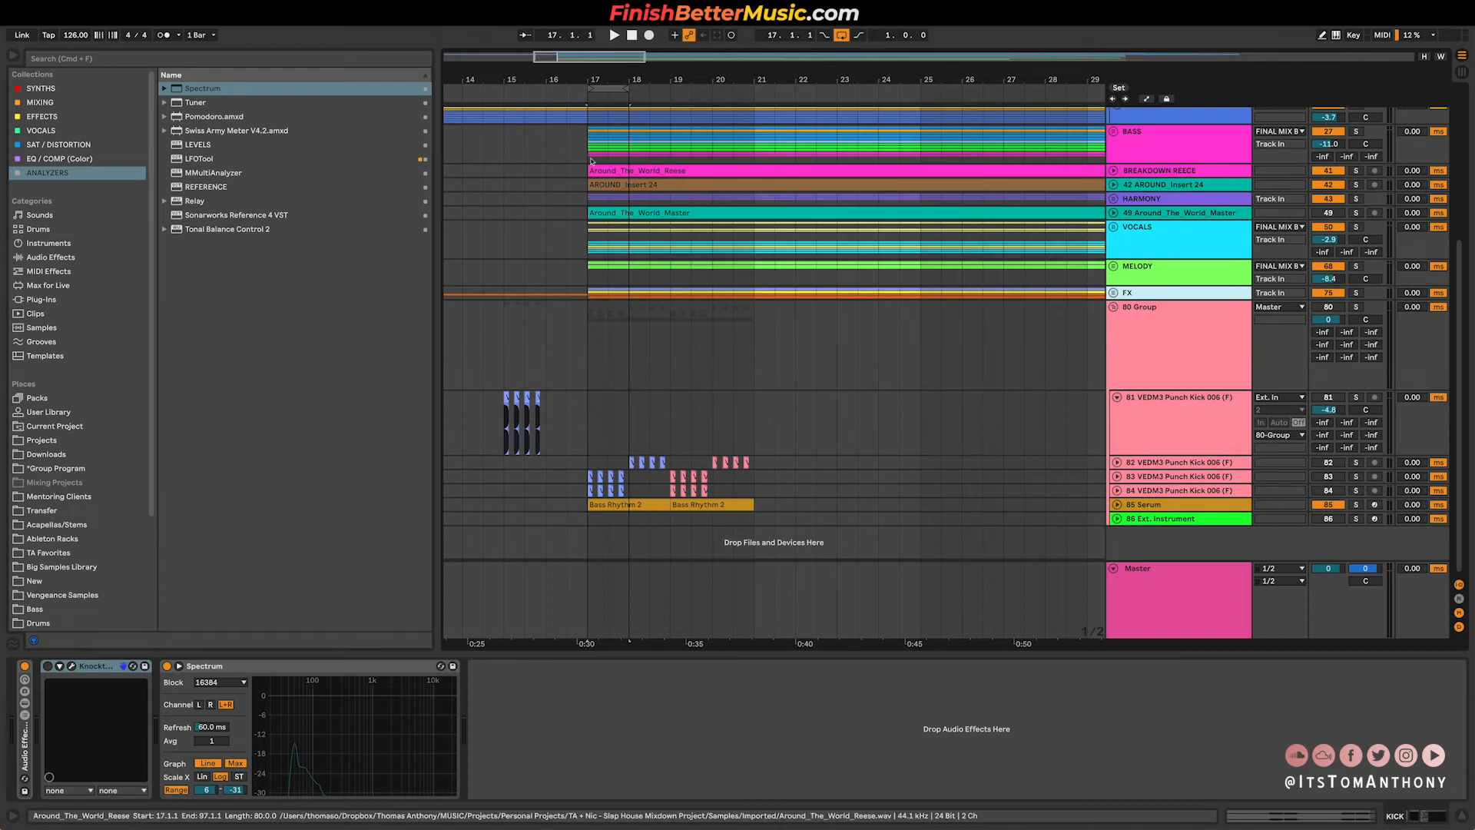
Unfold the Serum track with the Bass Rhythm 2 clips and select it to show its device chain.
left_click(1117, 505)
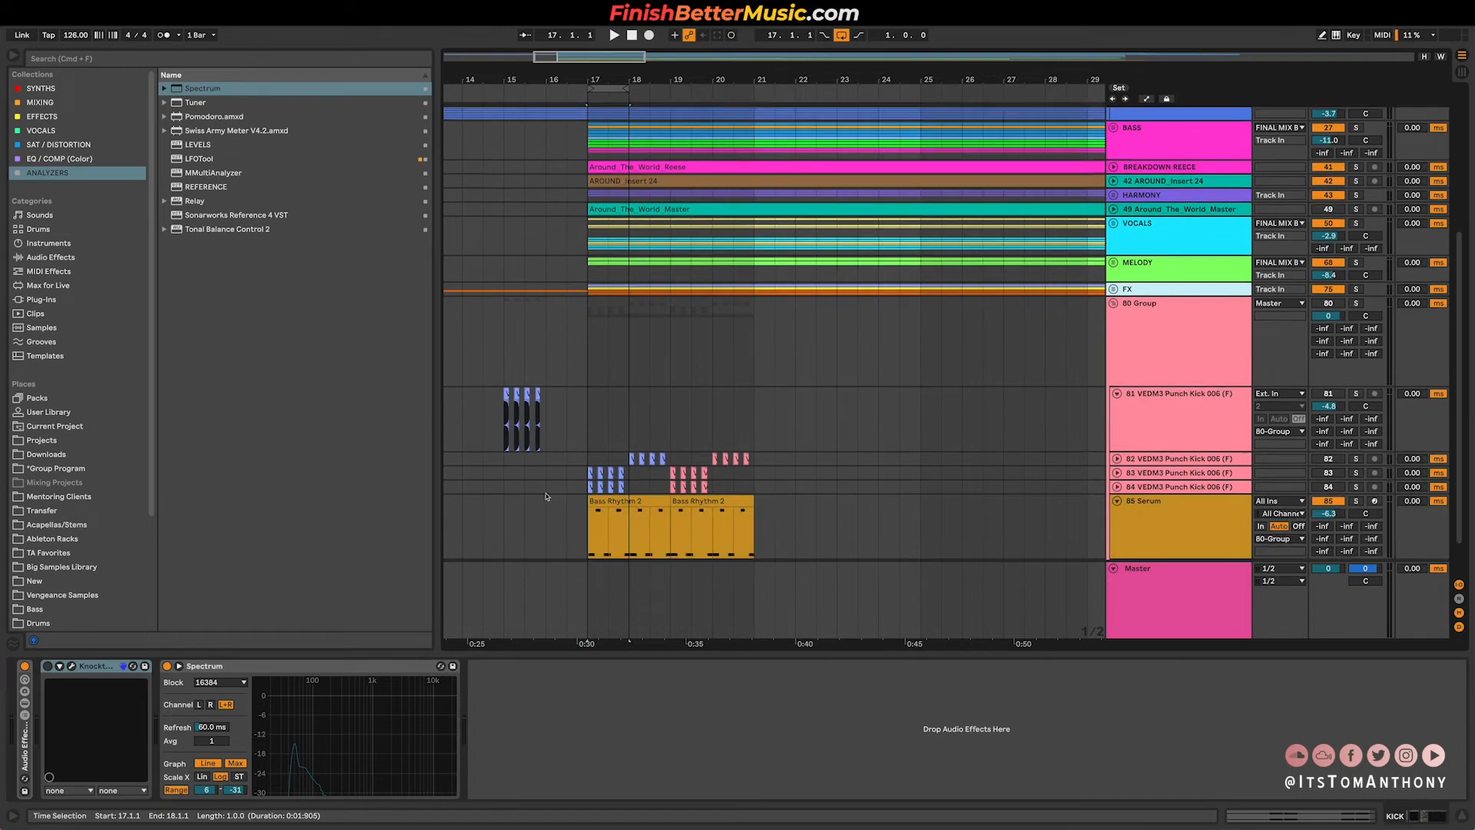
scroll(573, 484, "down", 2)
scroll(603, 468, "up", 5)
scroll(603, 468, "up", 1)
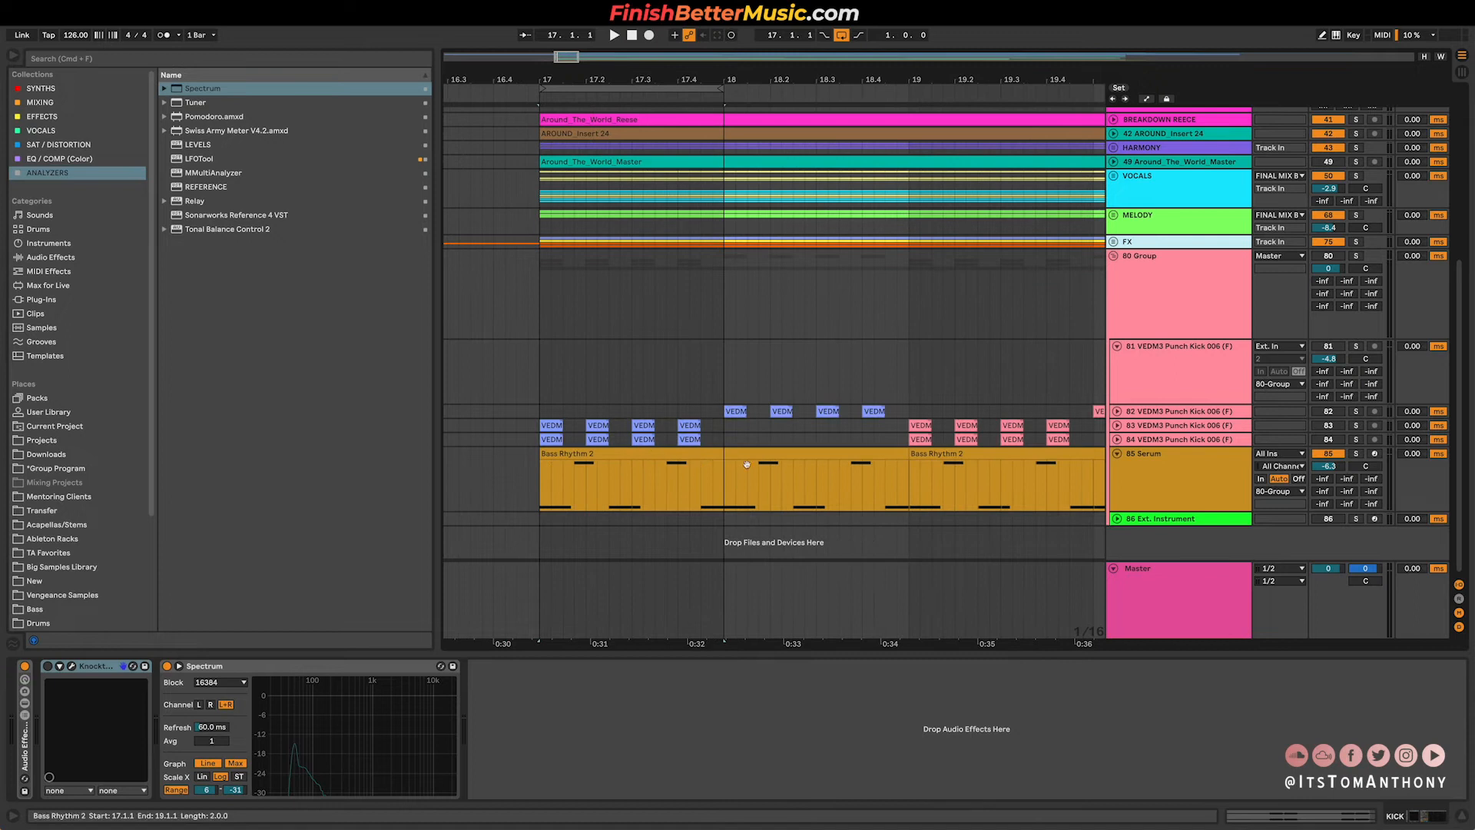
left_click(1206, 500)
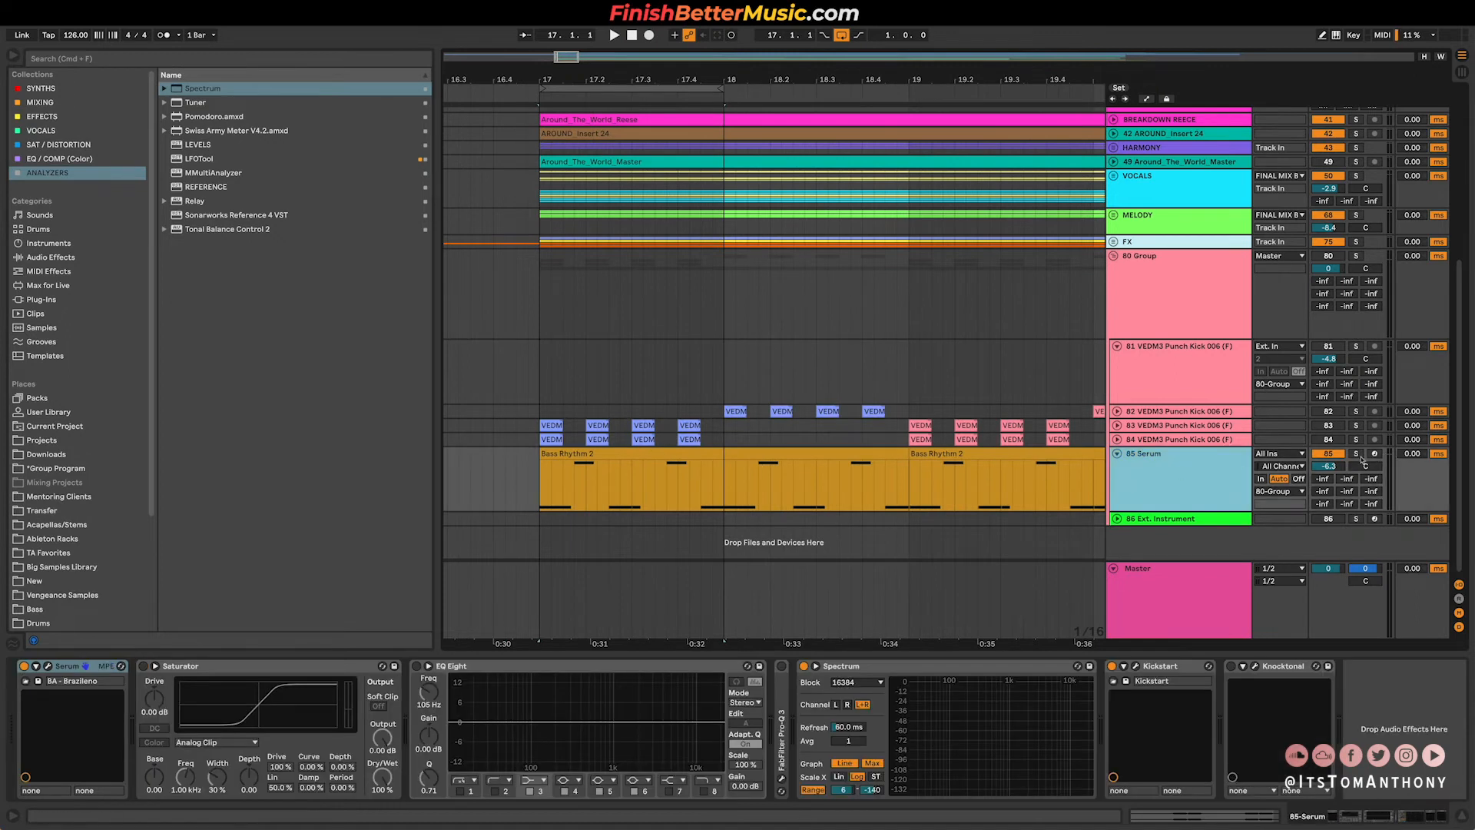
Solo kick track 84, activate the 80 Group and play the loop from bar 17.
left_click(1356, 440)
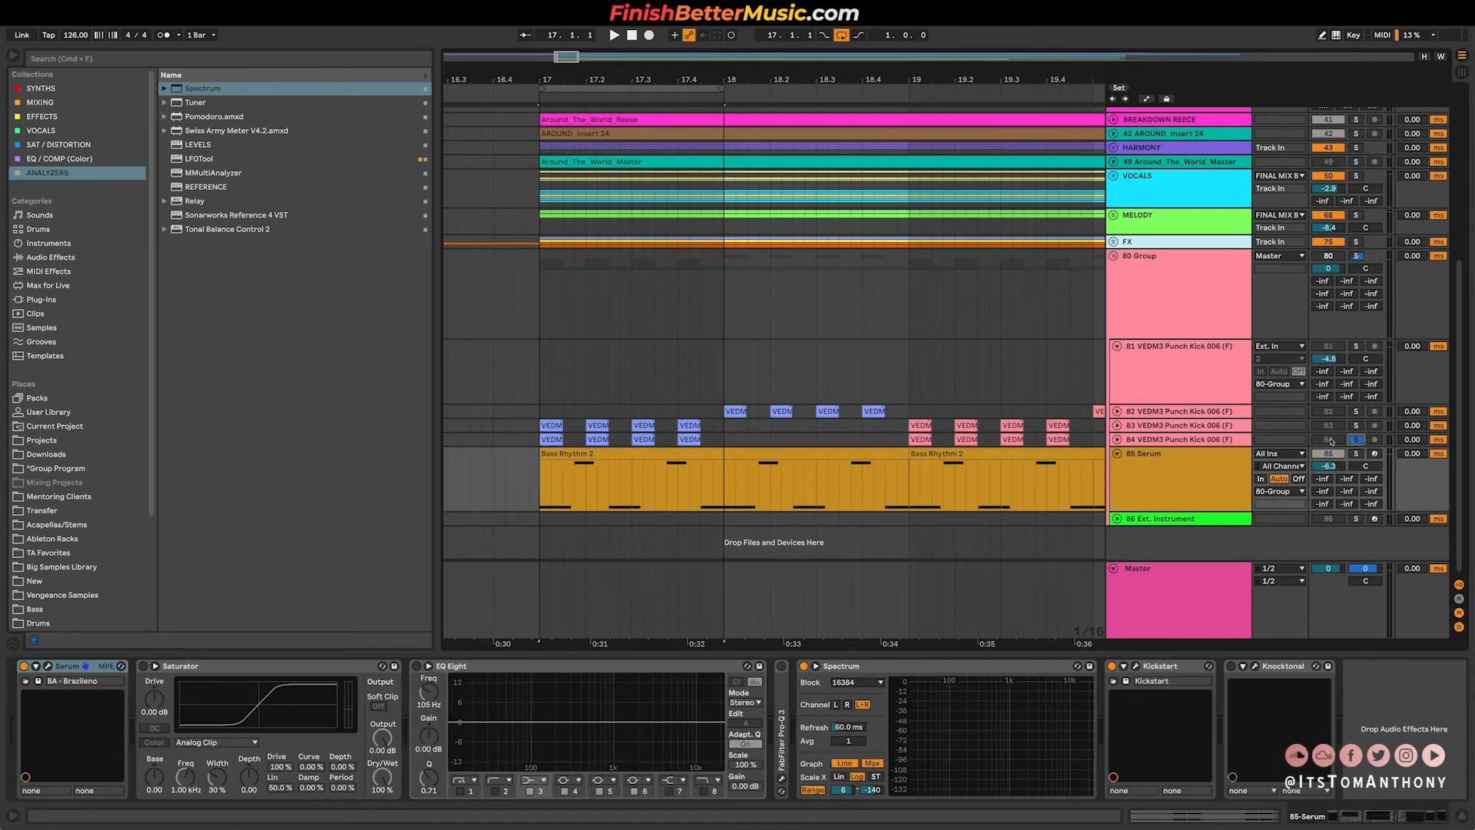
key("space")
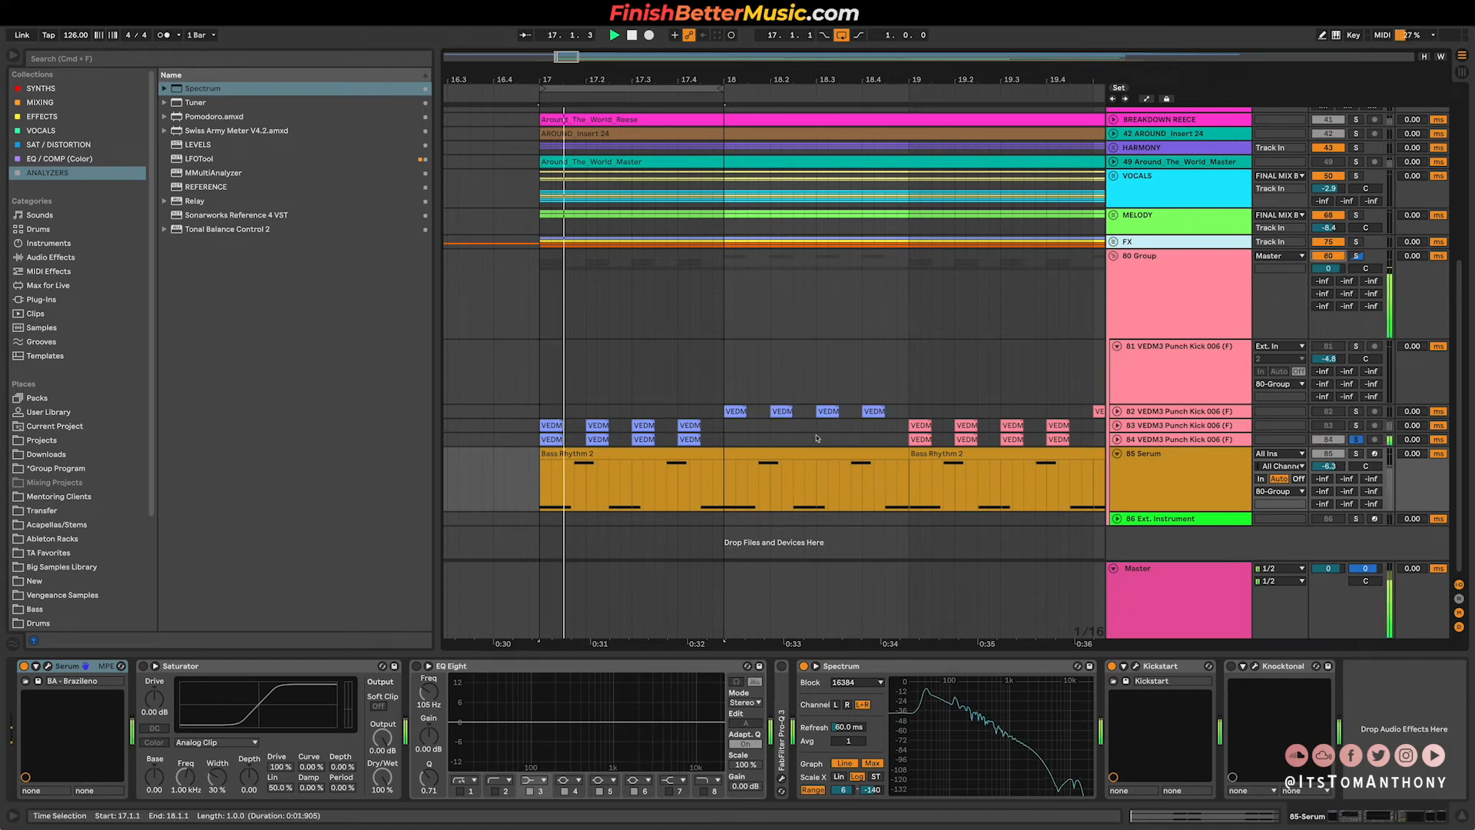
Unsolo kick track 84 and play the kick and bass together from bar 19.
left_click(1356, 439)
scroll(822, 442, "right", 3)
left_click(822, 441)
key("space")
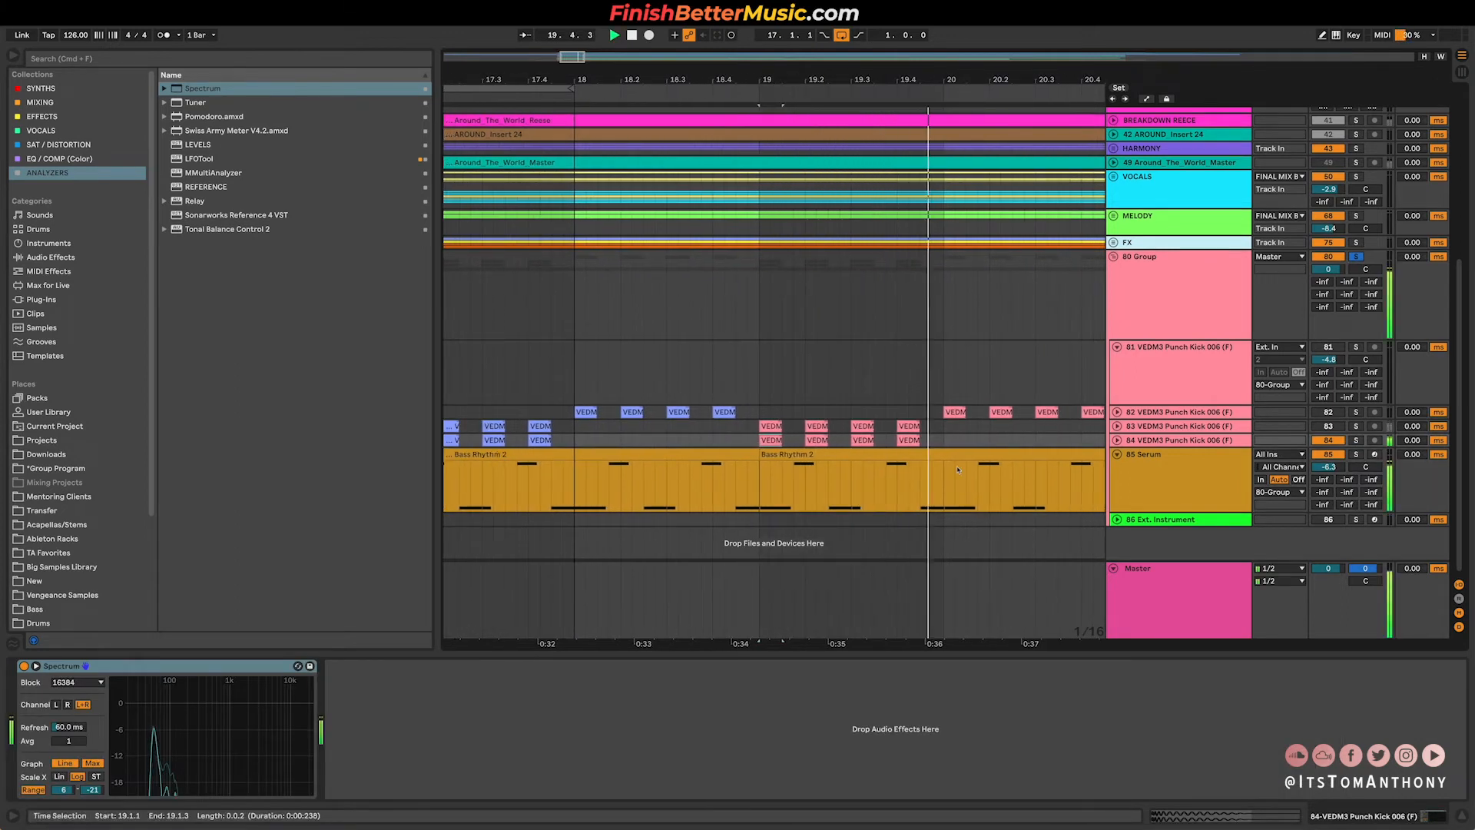
Stop playback and set the arrangement loop to one bar starting at bar 19.
key("space")
left_click_drag(760, 413, 941, 419)
key("super+l")
Open the Bass Rhythm 2 clip at bar 19 and examine the pitches of its notes in an enlarged editor.
double_click(850, 454)
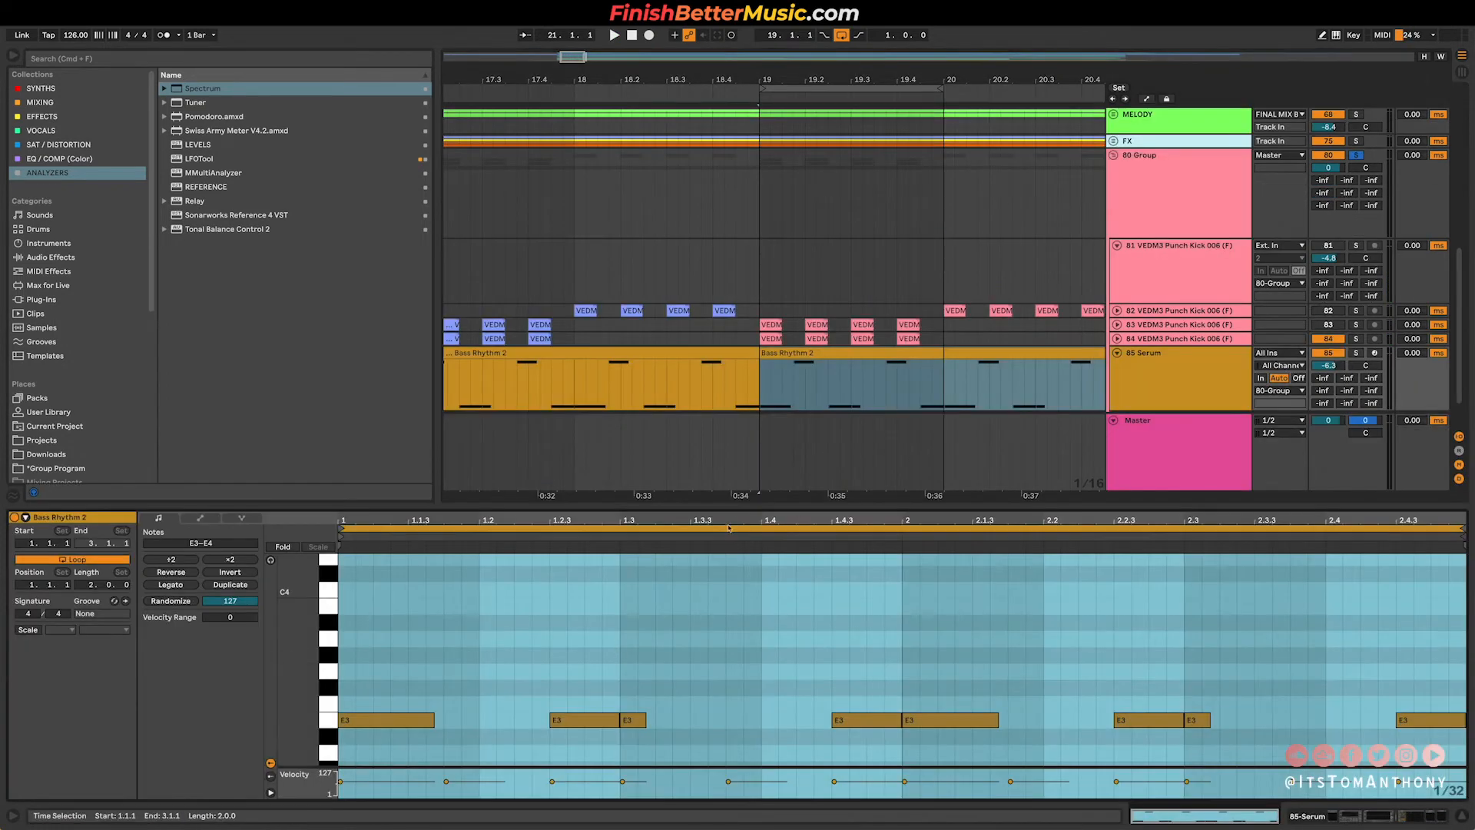
left_click_drag(742, 505, 741, 285)
scroll(492, 458, "up", 4)
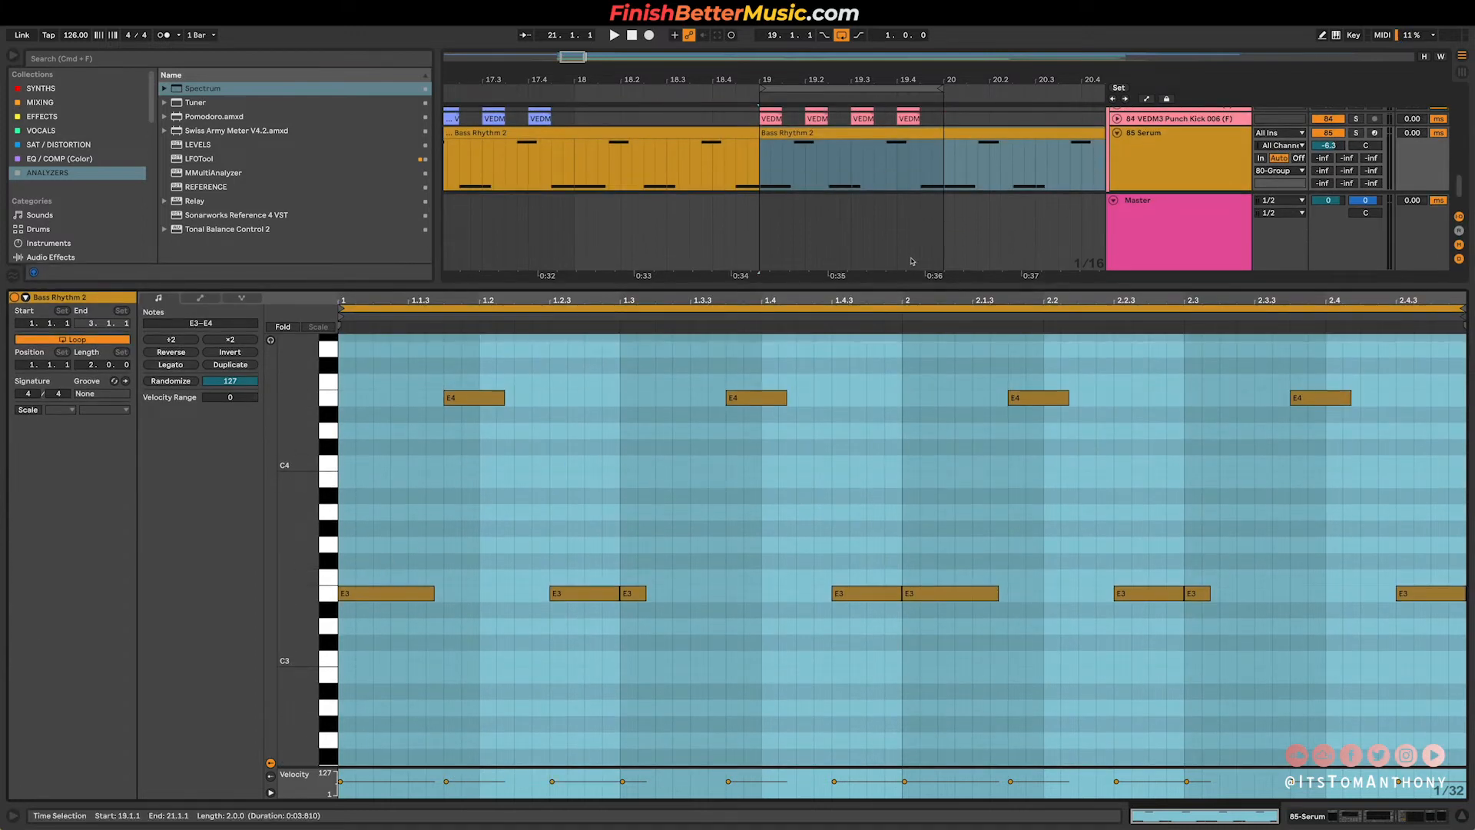
left_click_drag(895, 290, 887, 691)
Play the bar 19 loop, return to the Serum track's device chain and open the Knocktonal window.
key("space")
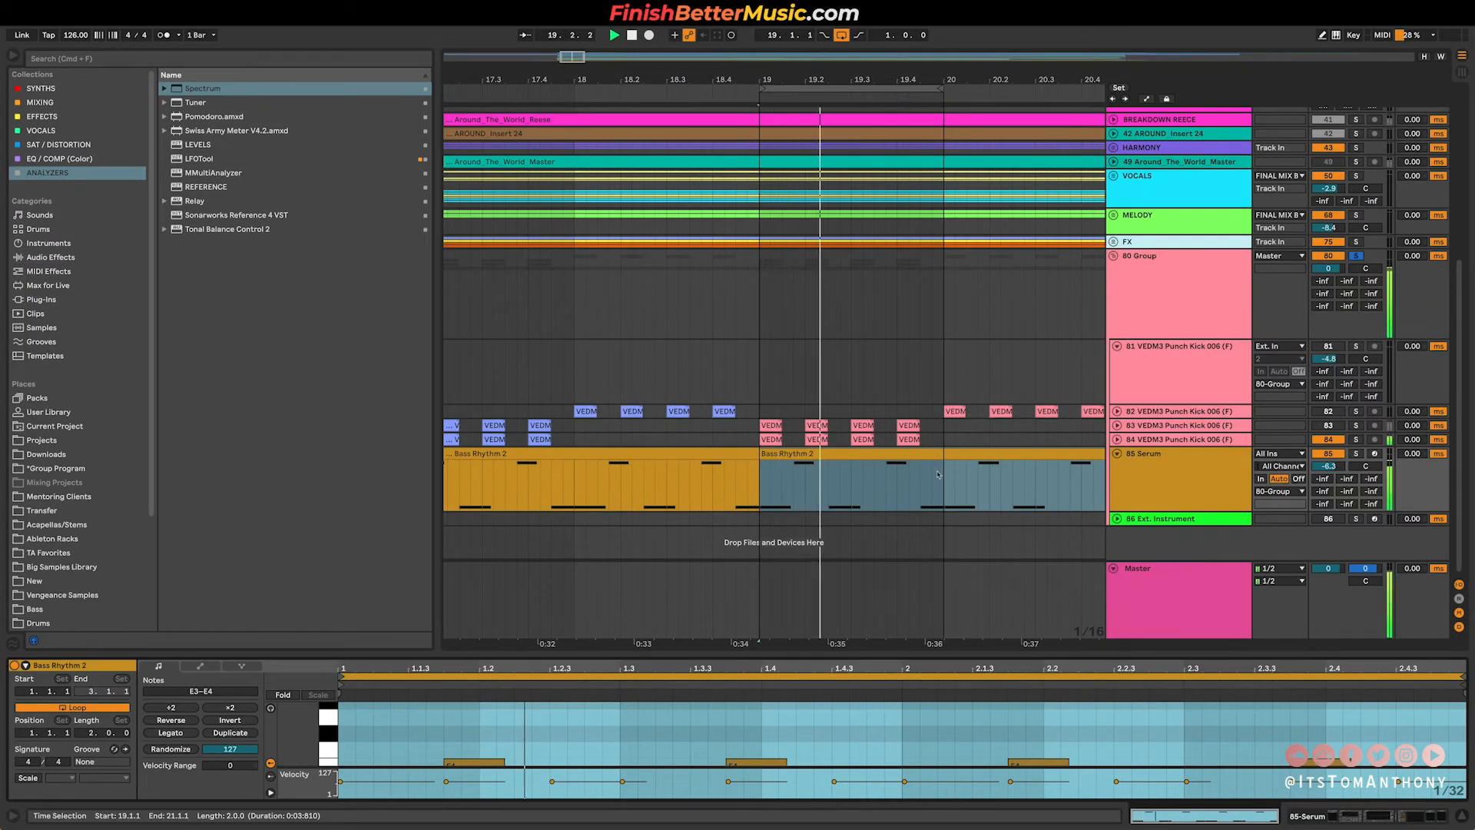
key("Tab")
key("Tab")
key("shift+Tab")
key("space")
left_click(1255, 666)
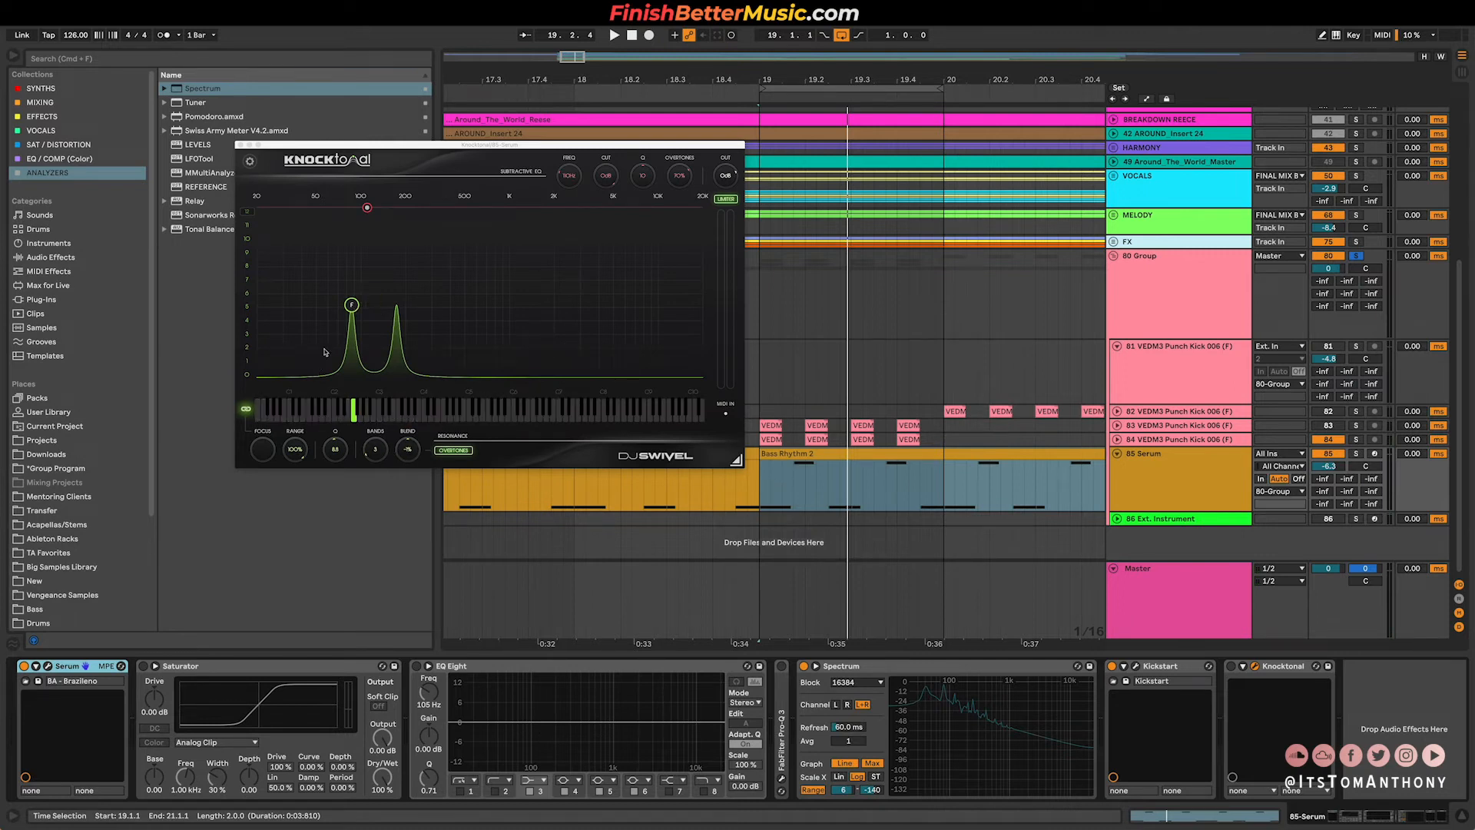
key("space")
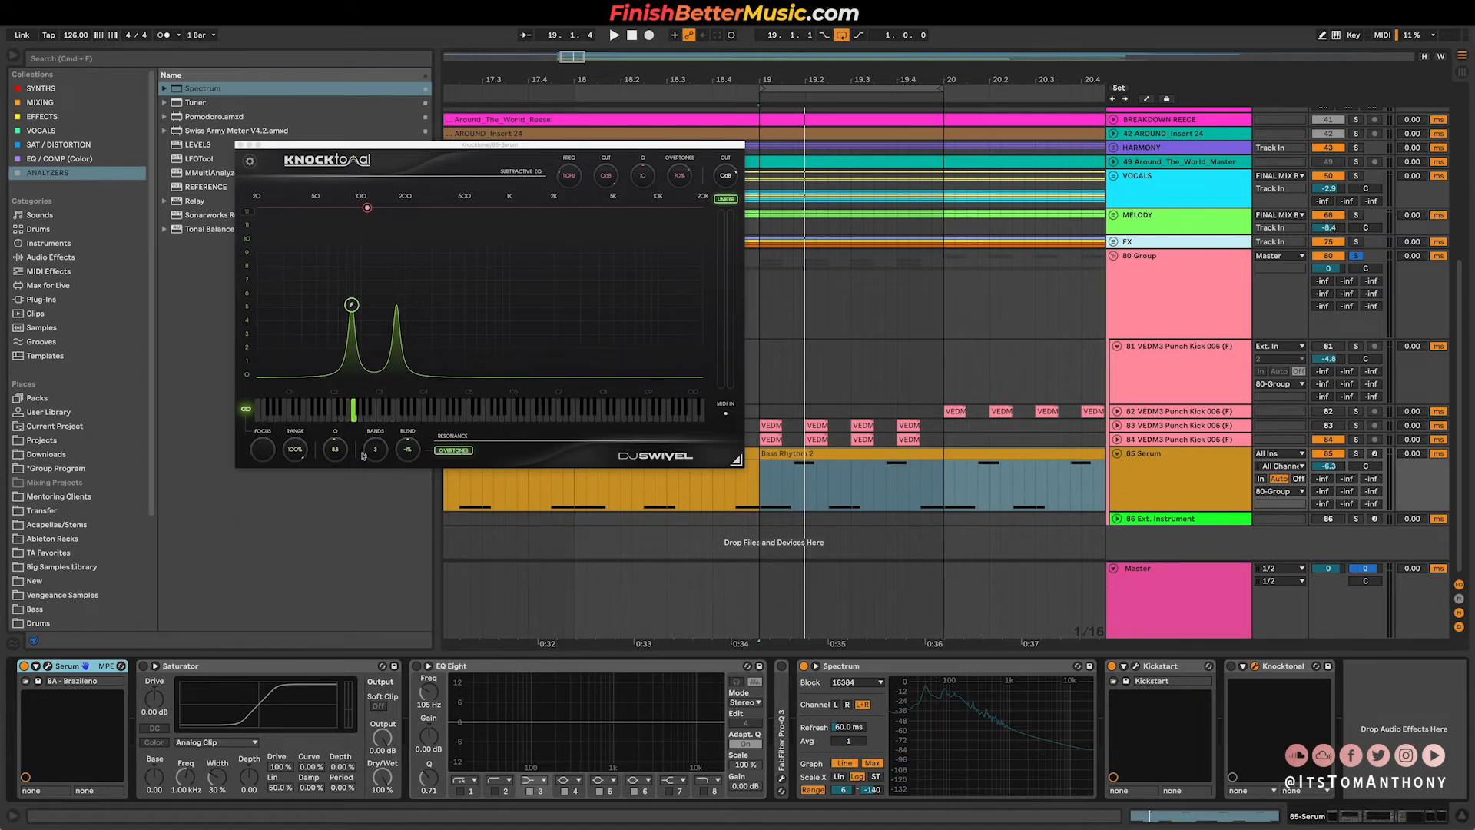
Try a higher Q on Knocktonal's resonance and undo the change.
left_click_drag(340, 454, 344, 407)
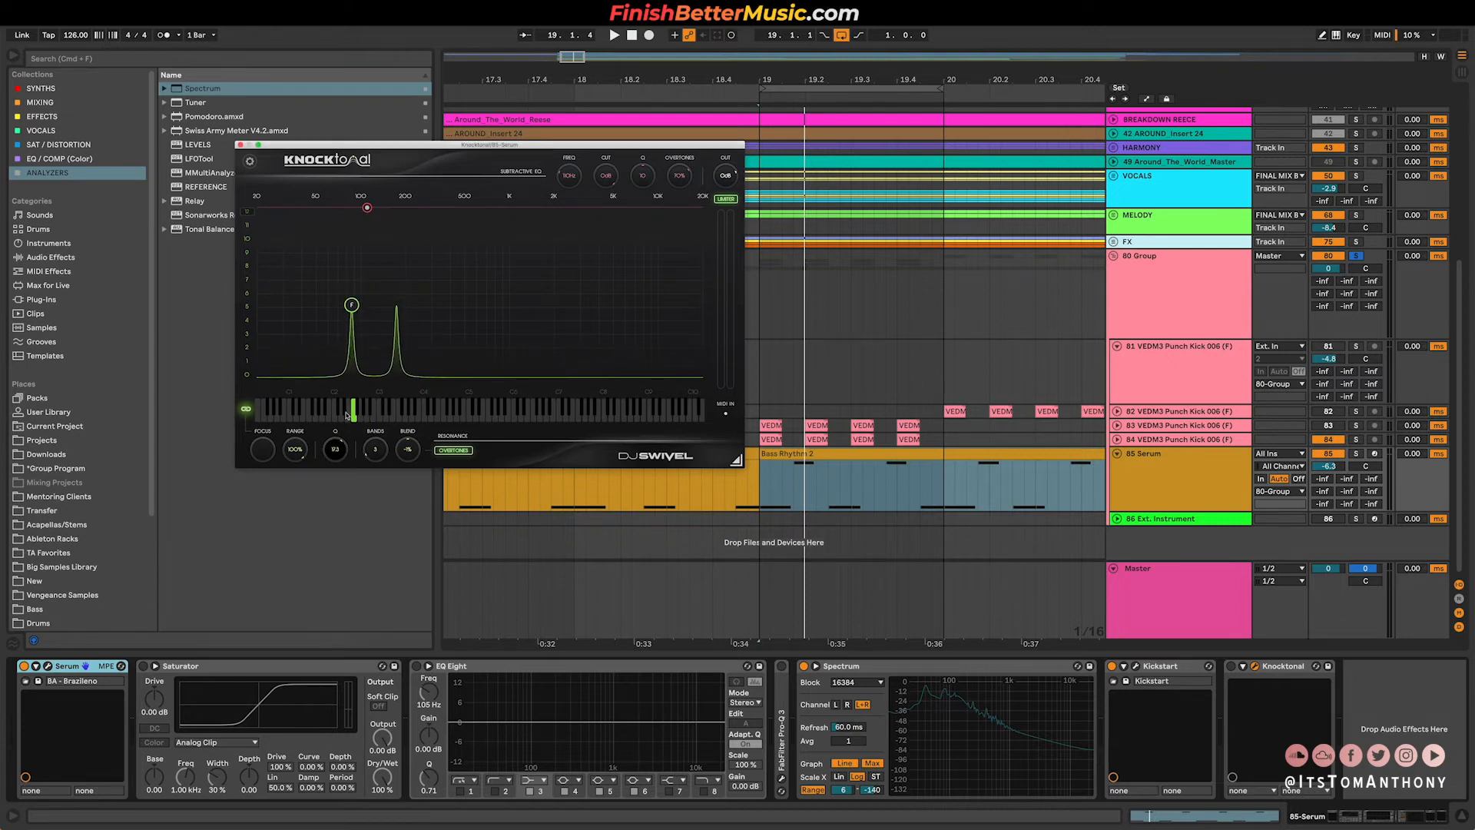
key("super+z")
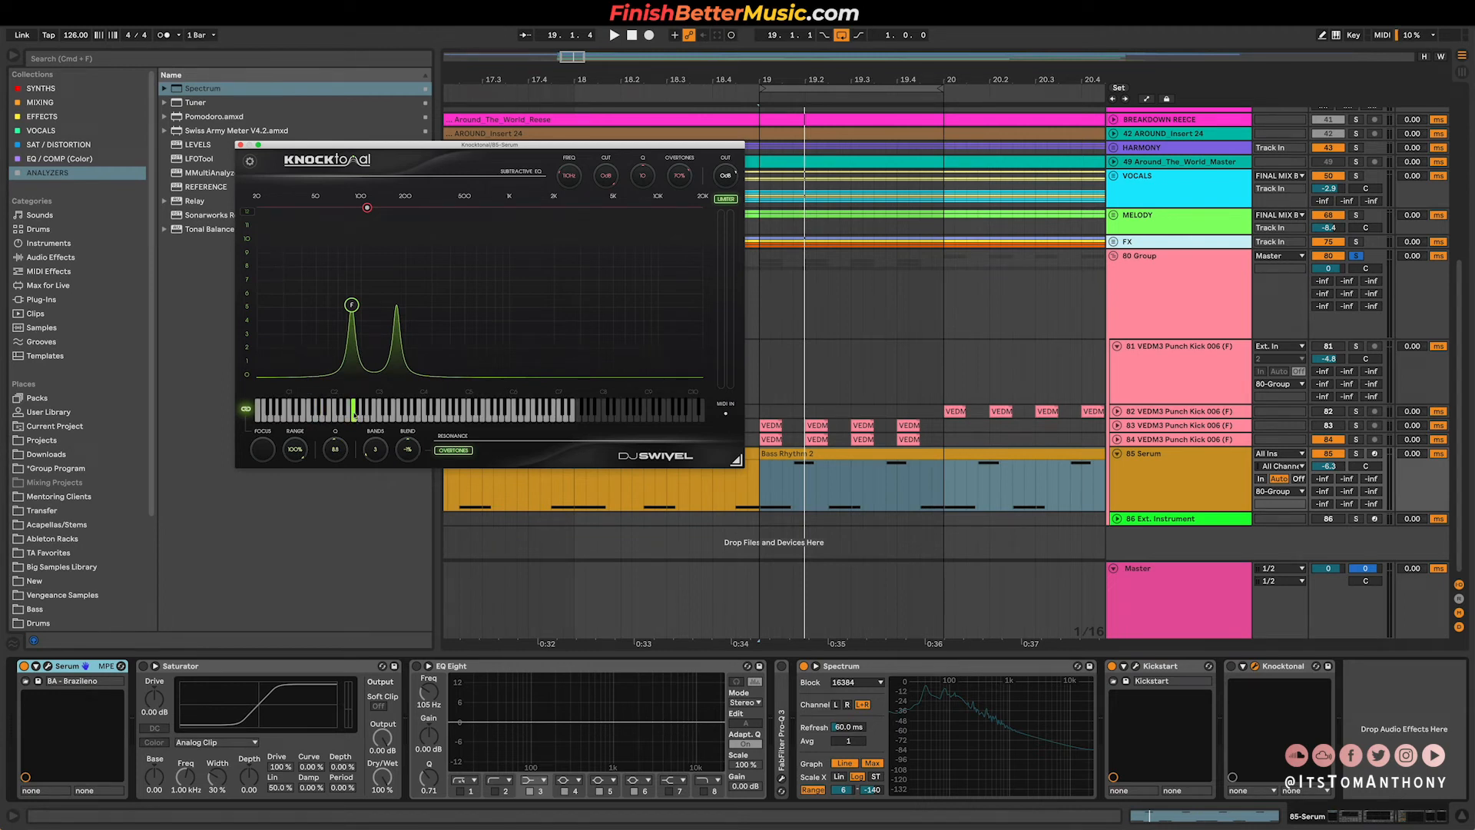
mouse_move(353, 307)
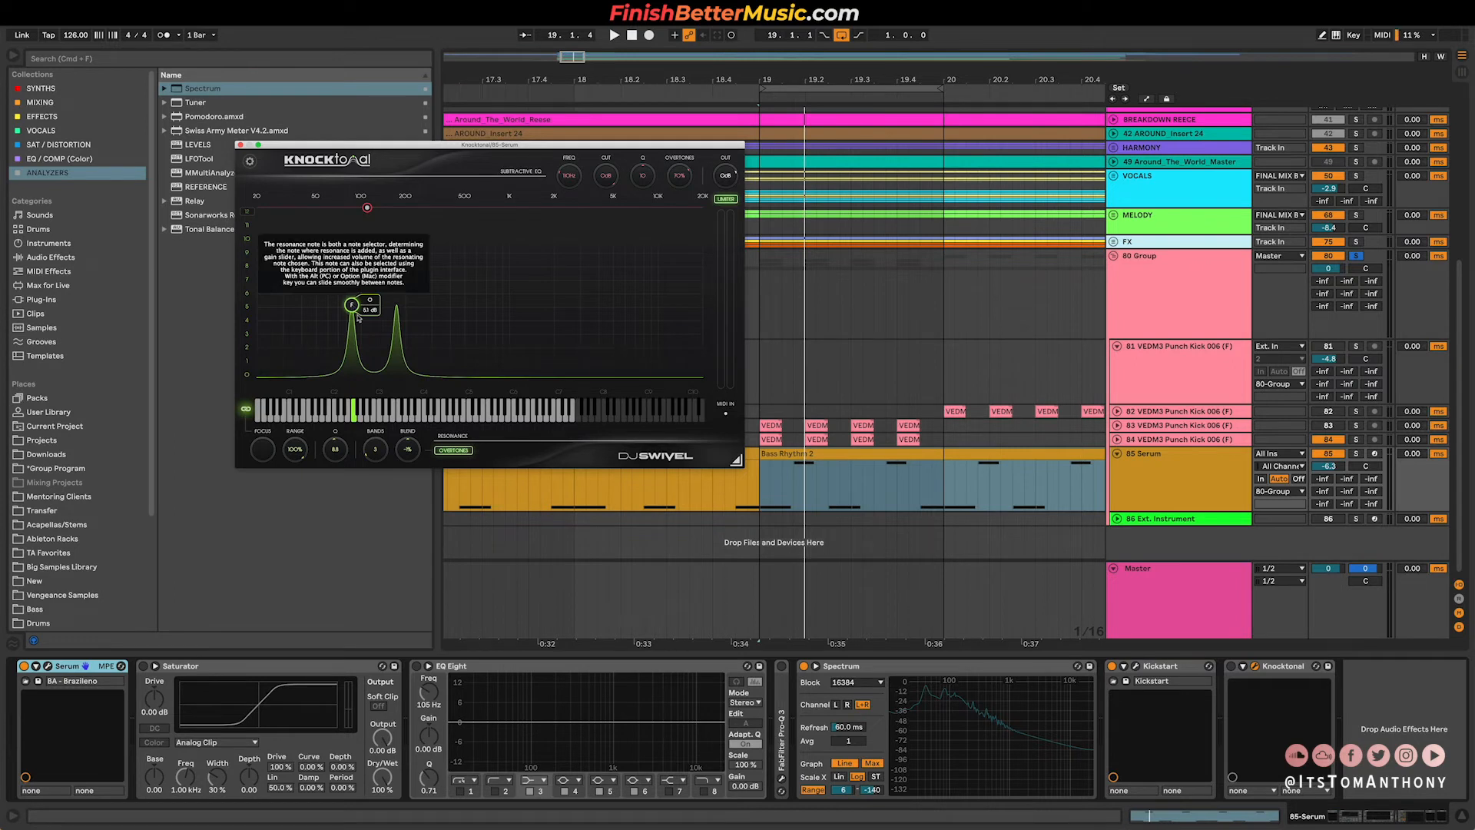
Try Knocktonal's resonance with overtones off and back on, and with 30 overtone bands before returning to 3.
left_click(446, 451)
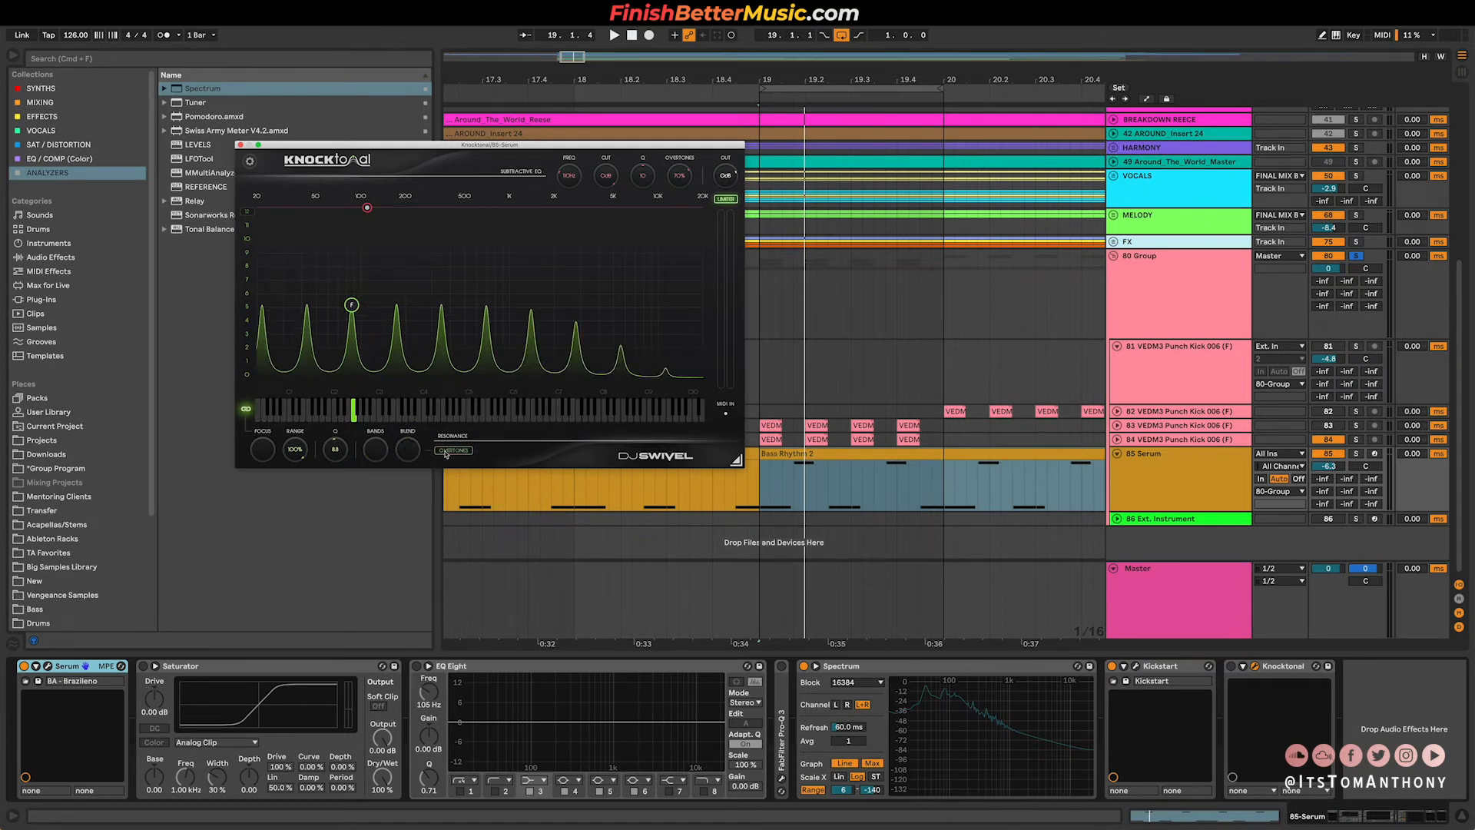
left_click(447, 452)
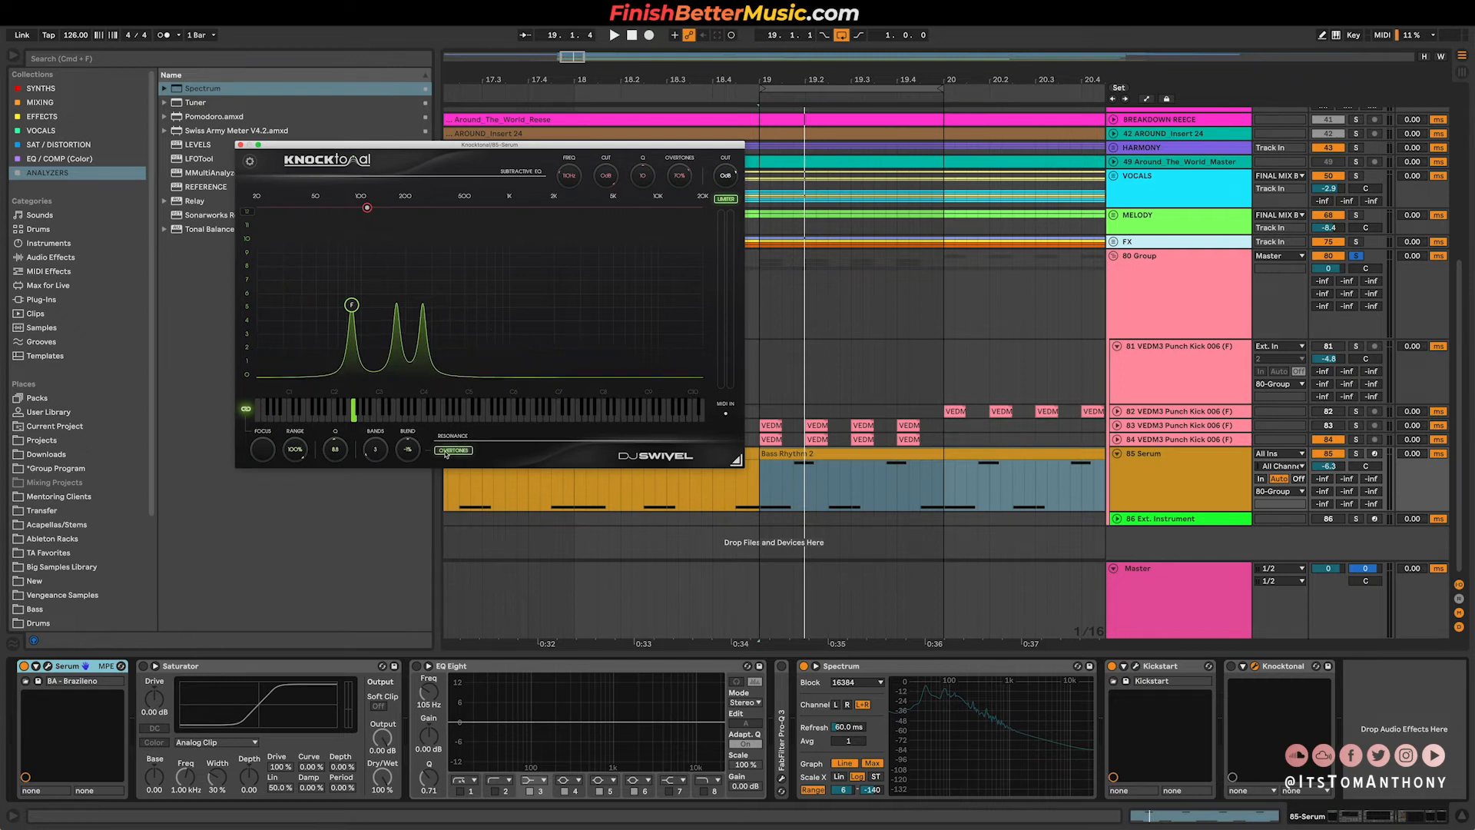
left_click_drag(376, 454, 391, 304)
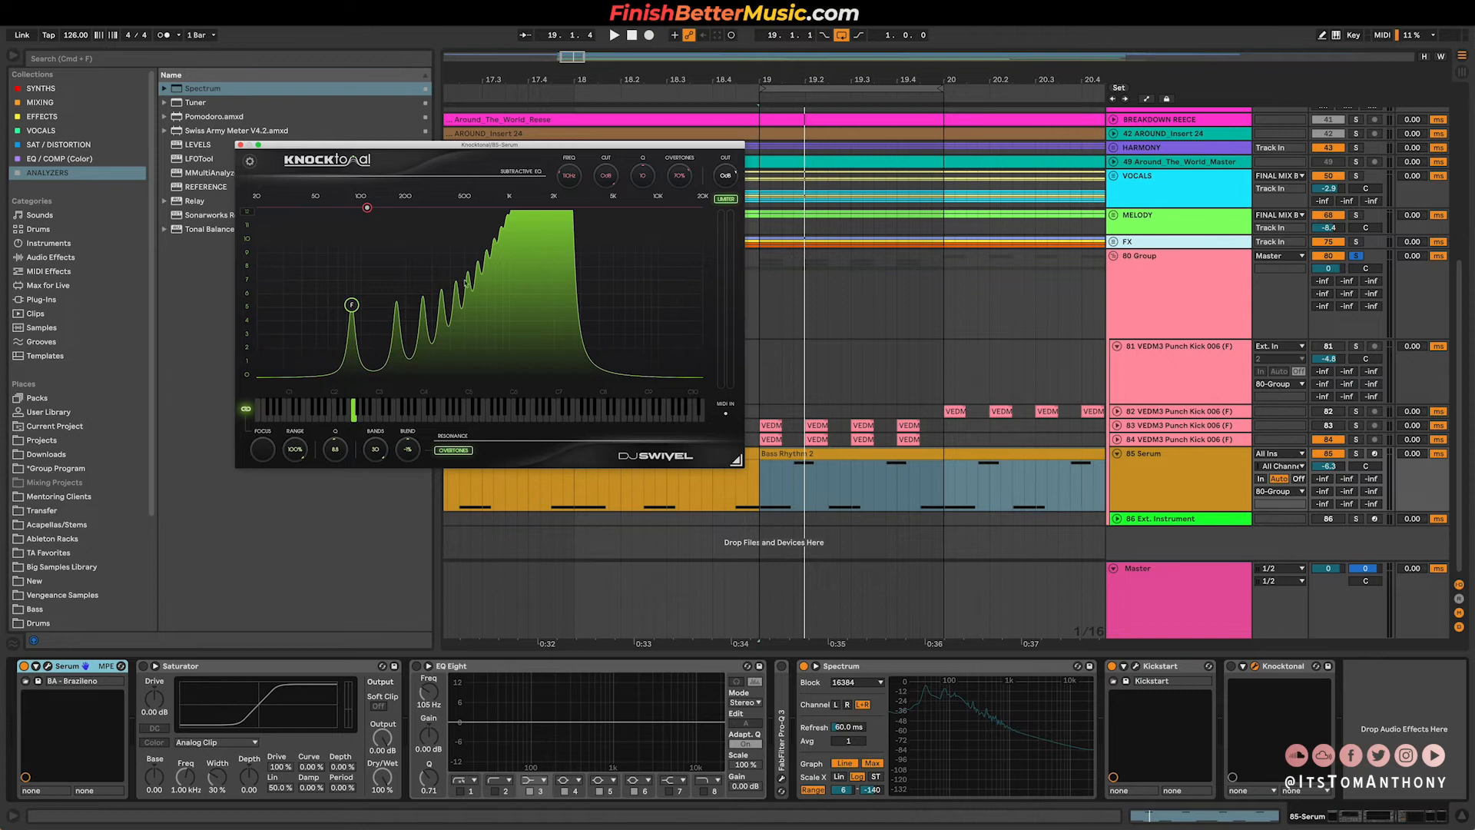
left_click_drag(377, 467, 361, 596)
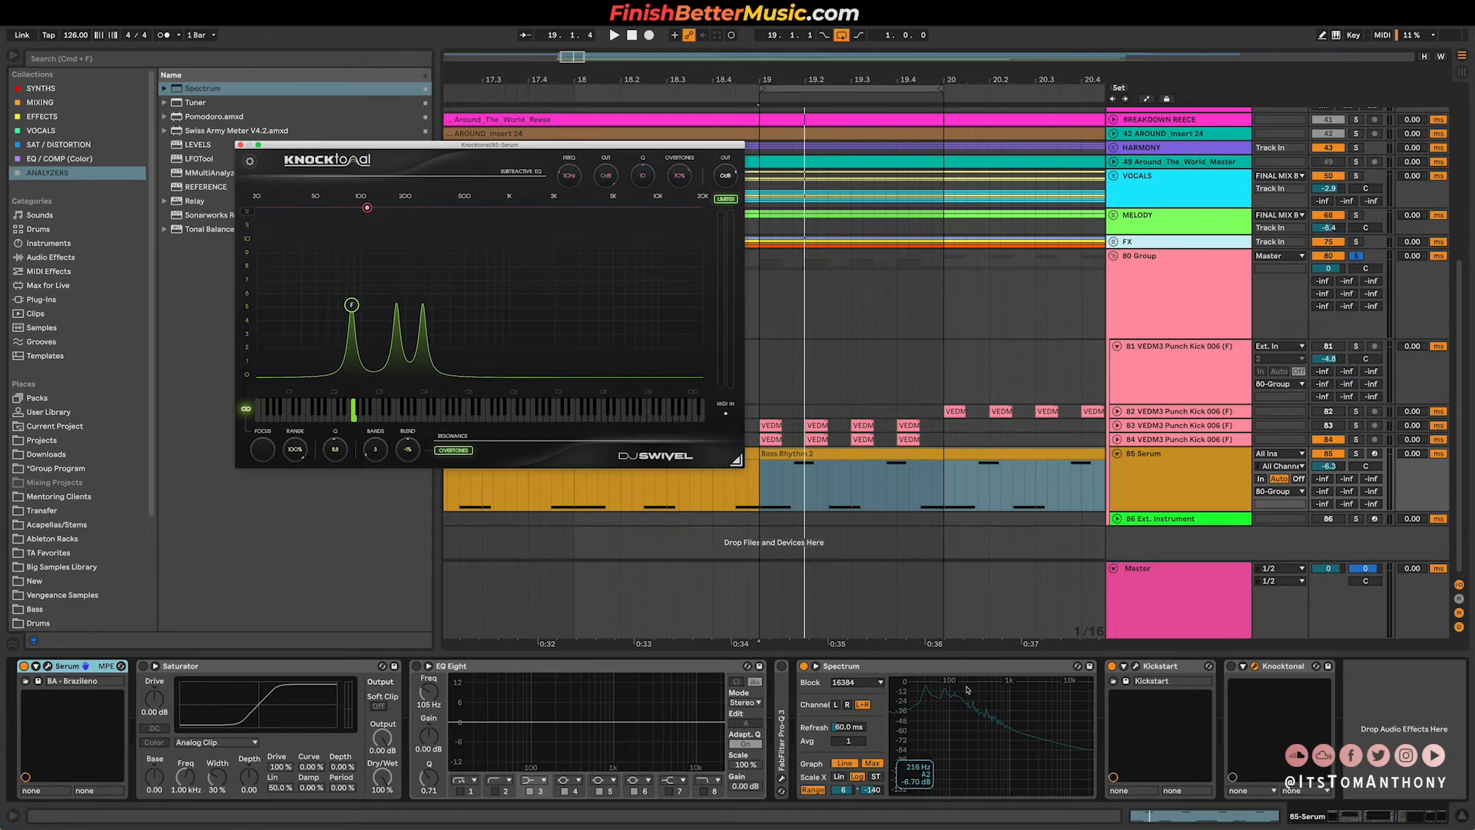
Play the bar 19 loop and enable Knocktonal on the Serum track.
key("space")
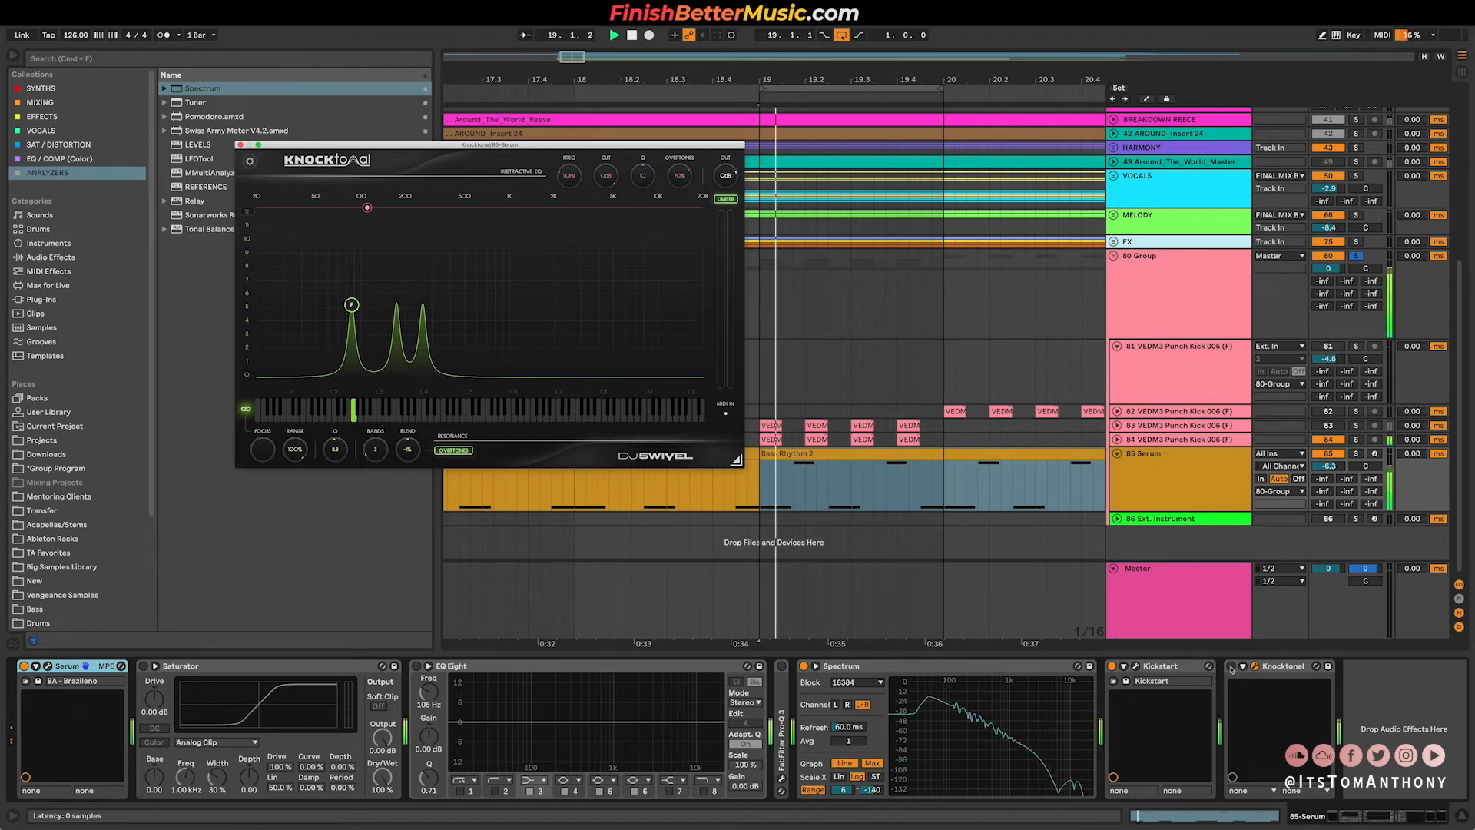
left_click(1231, 666)
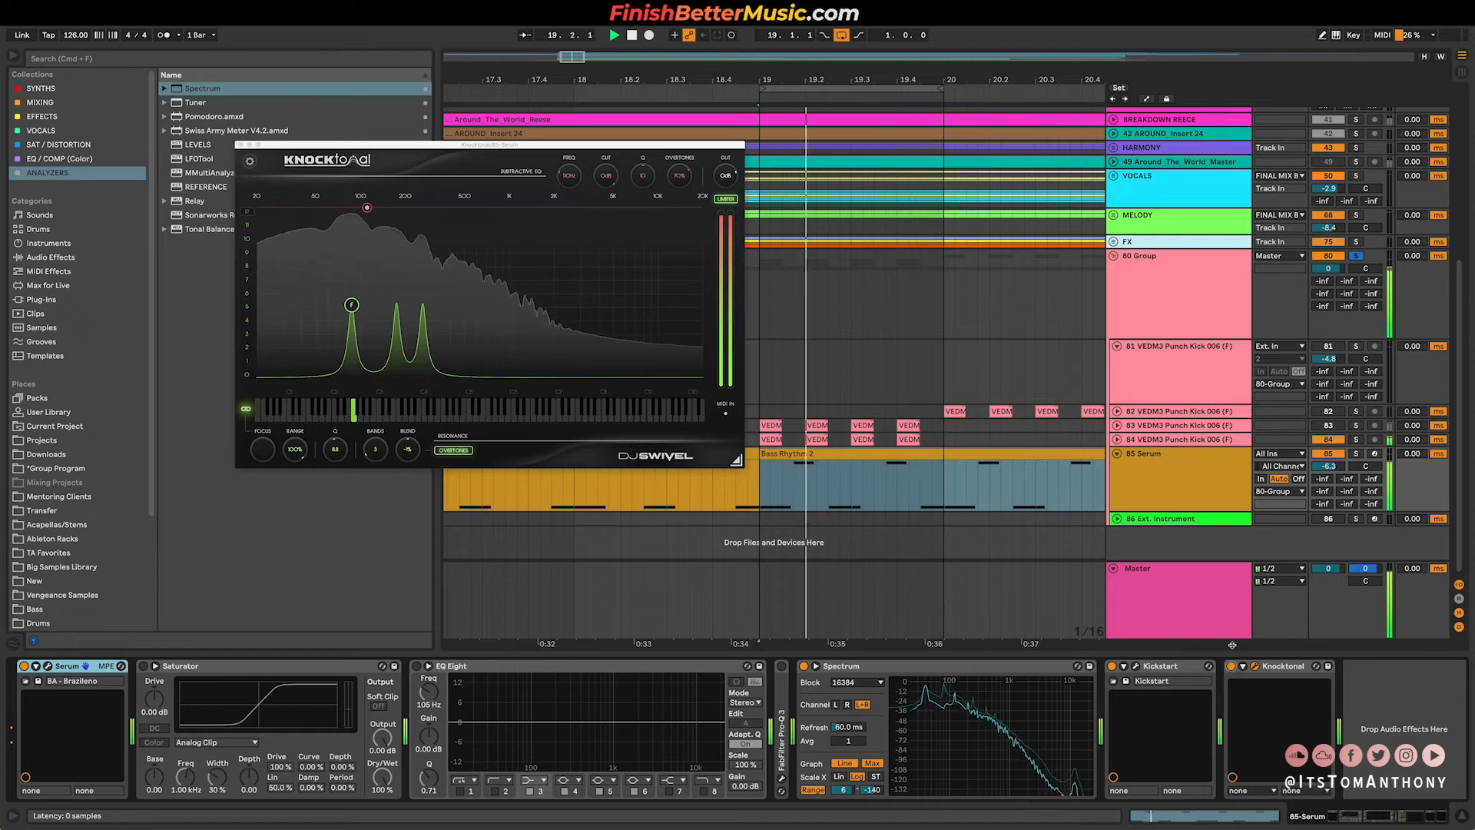
Solo the Serum track, disable Kickstart and play the loop, comparing the bass with Knocktonal off and on.
left_click(1356, 453)
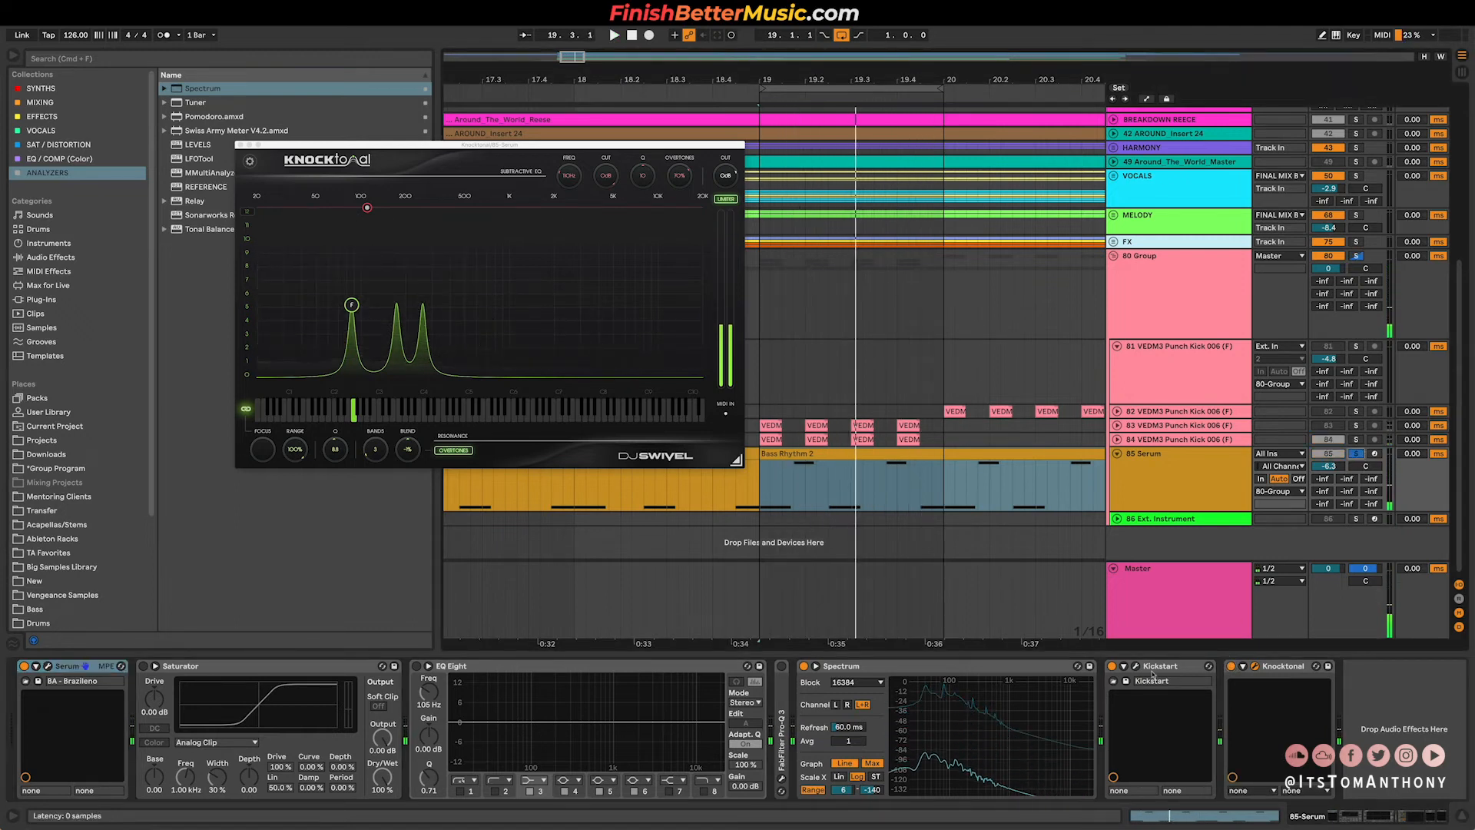
left_click(1111, 666)
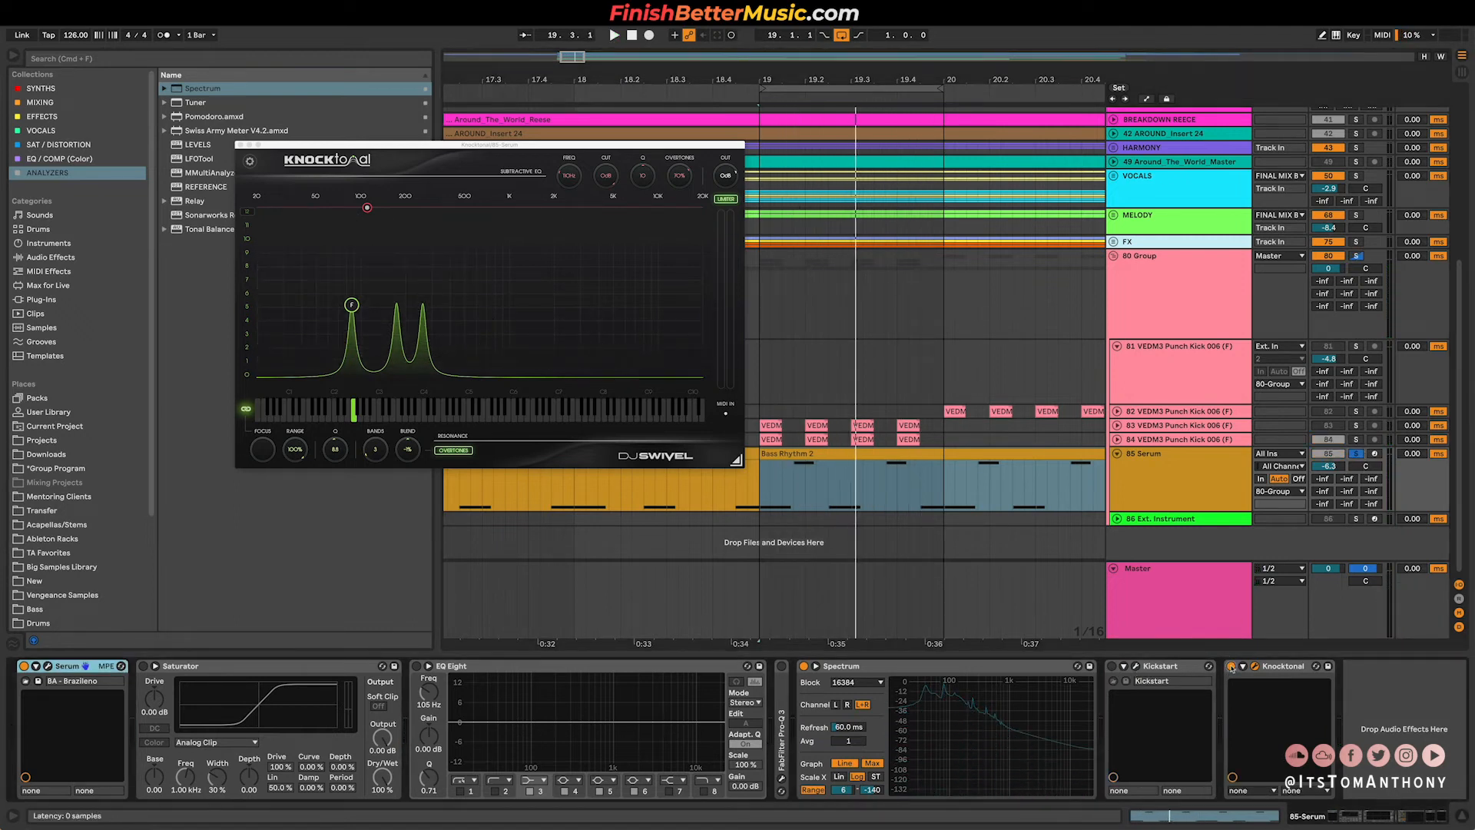
left_click(757, 490)
key("space")
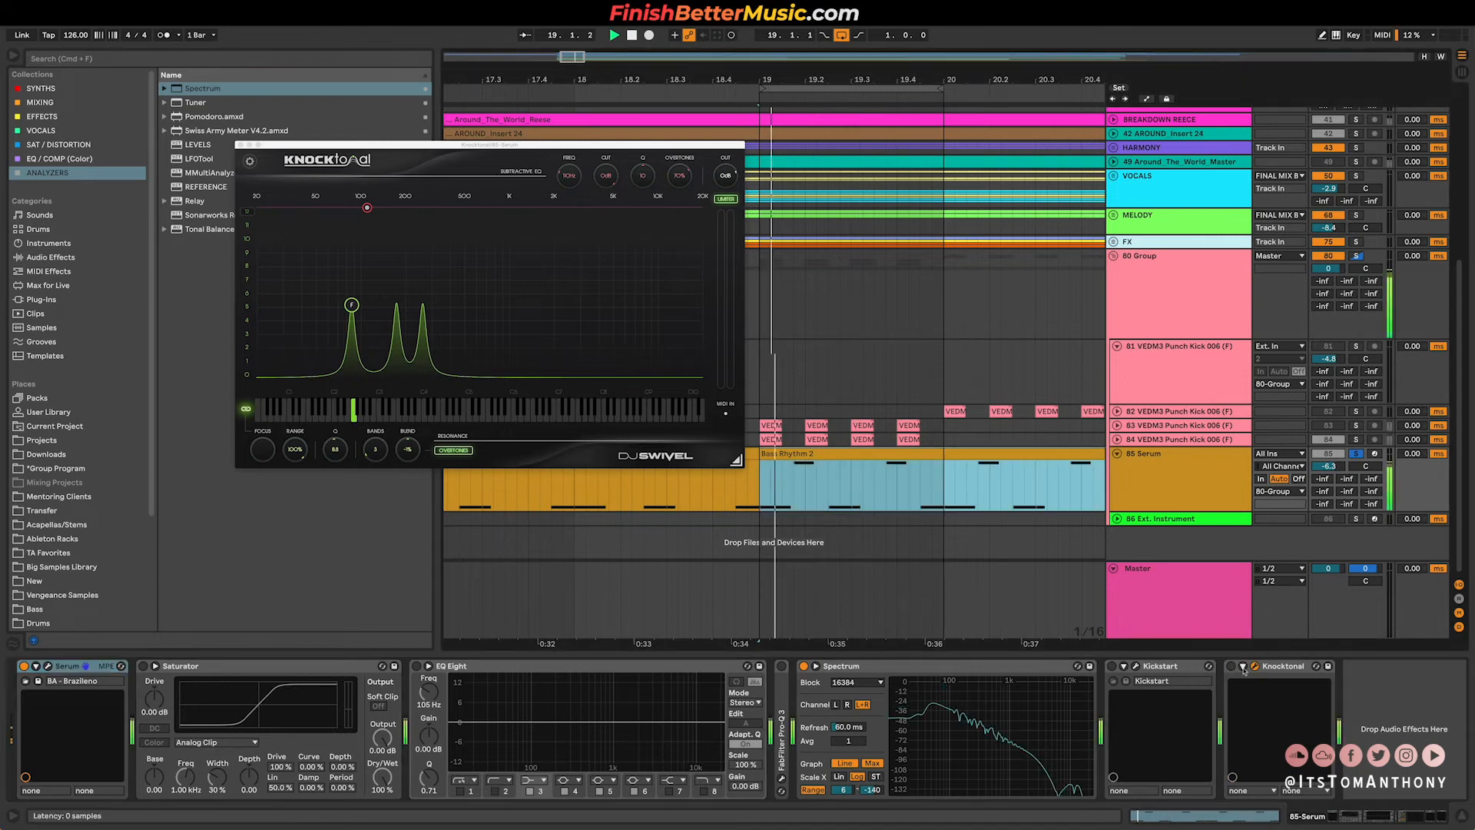
left_click(1232, 666)
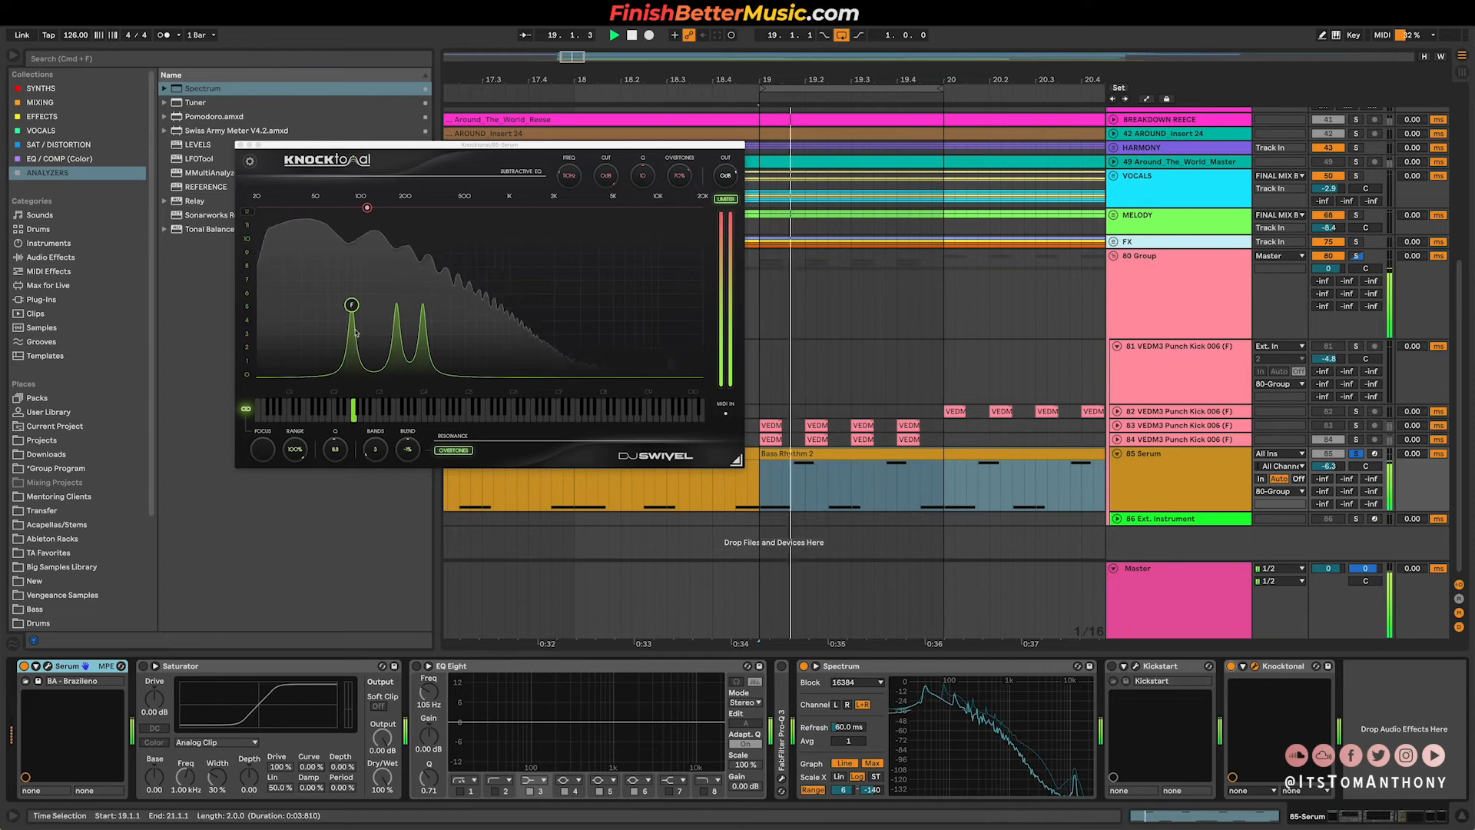
Reduce Knocktonal's overtone bands to 2 and readjust the resonance gain to about 5 dB while listening to the loop.
left_click_drag(354, 306, 358, 317)
key("space")
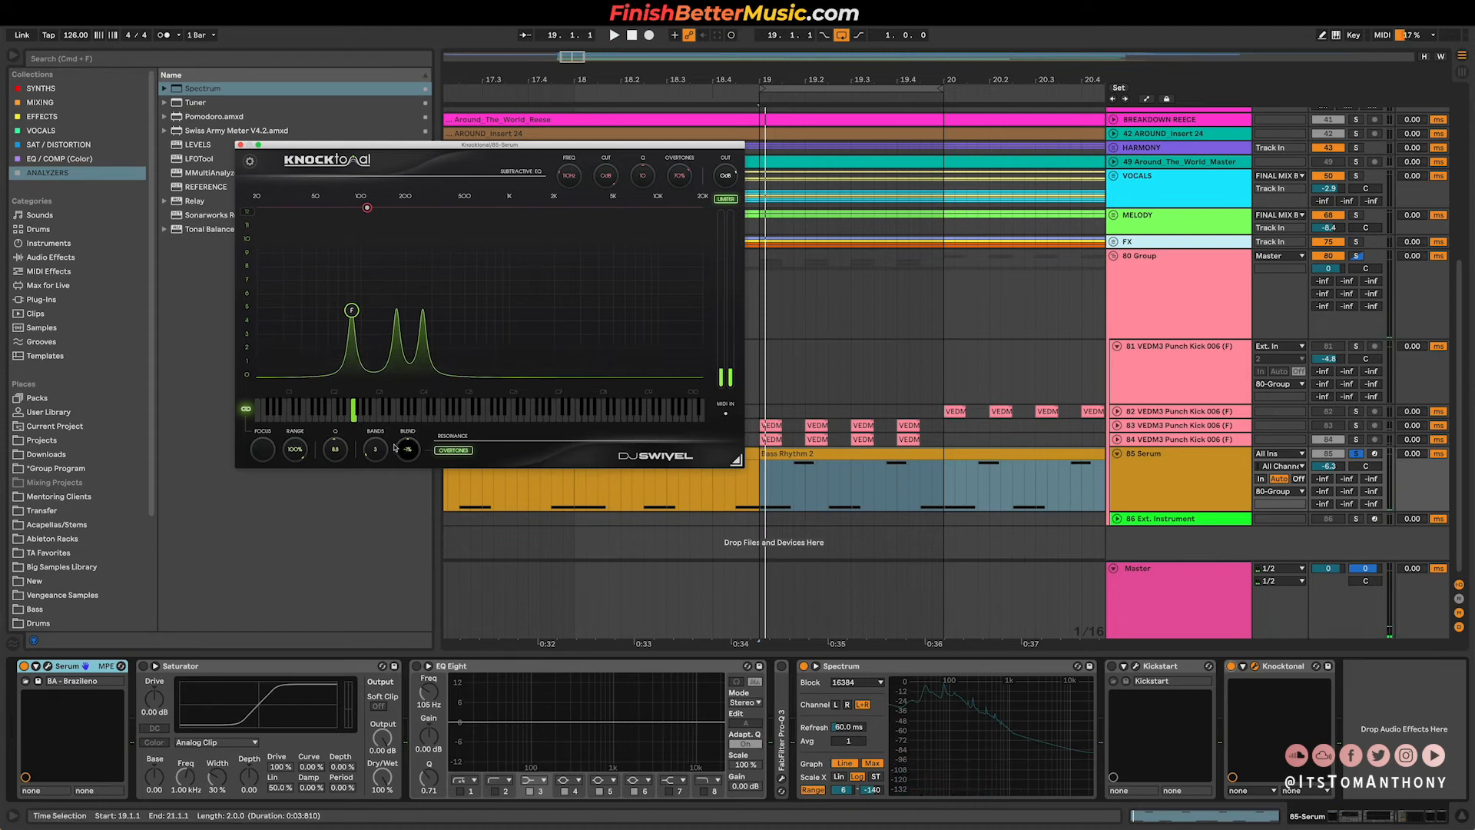
key("space")
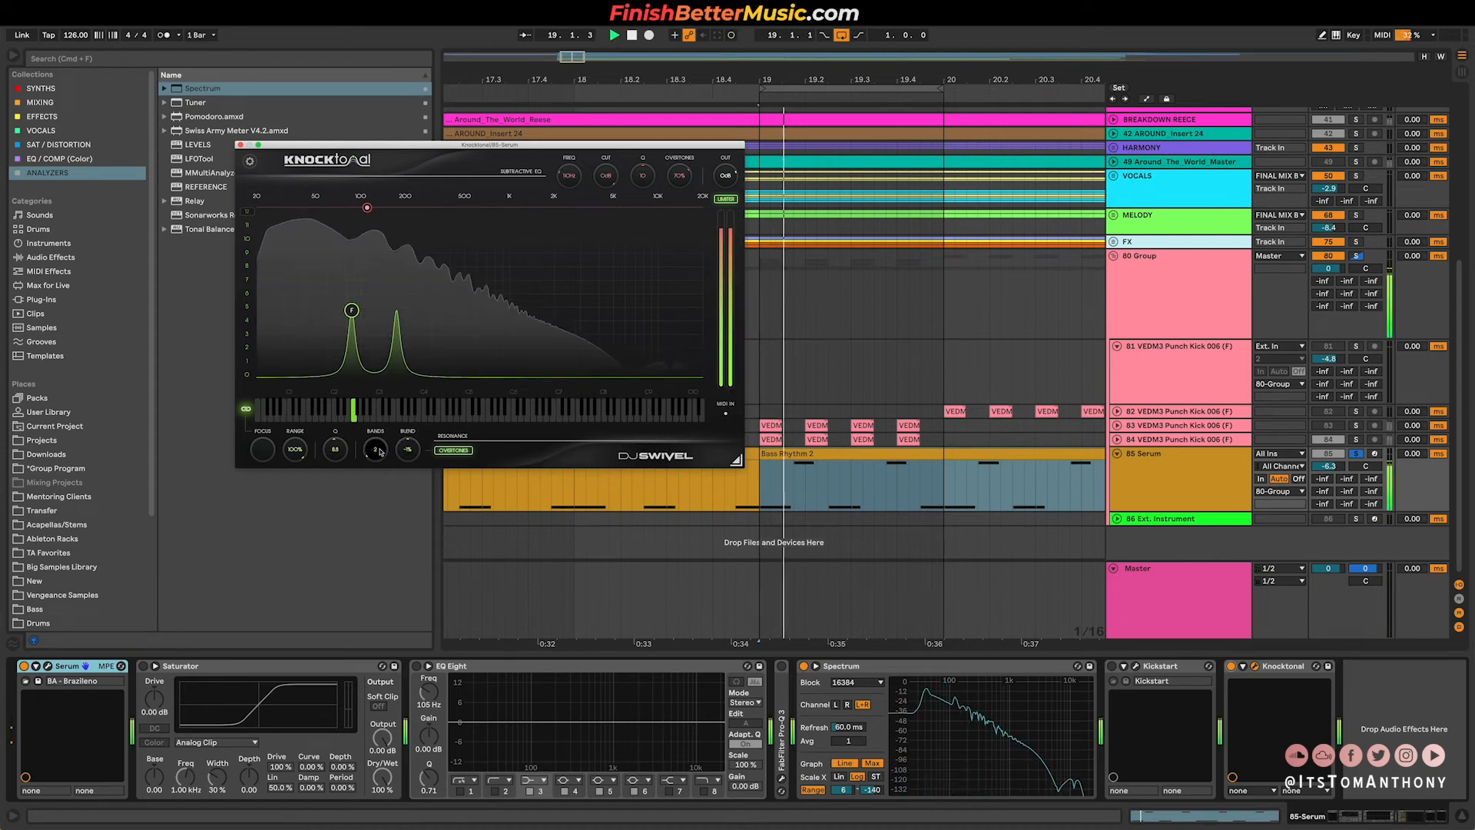
left_click_drag(353, 313, 356, 307)
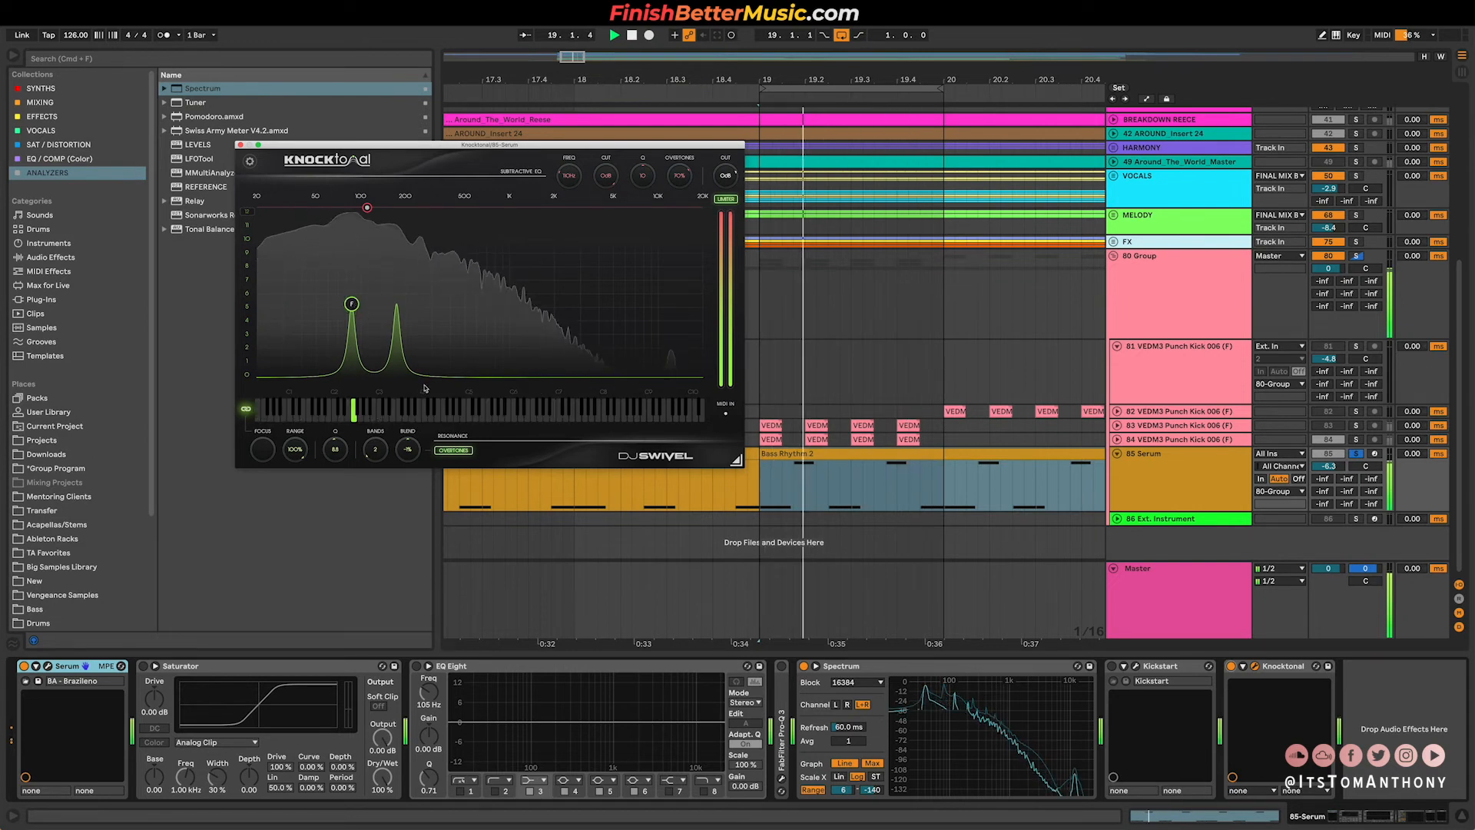
Stop playback and check the notes of the Bass Rhythm 2 clip at bar 19 in an enlarged editor.
double_click(810, 476)
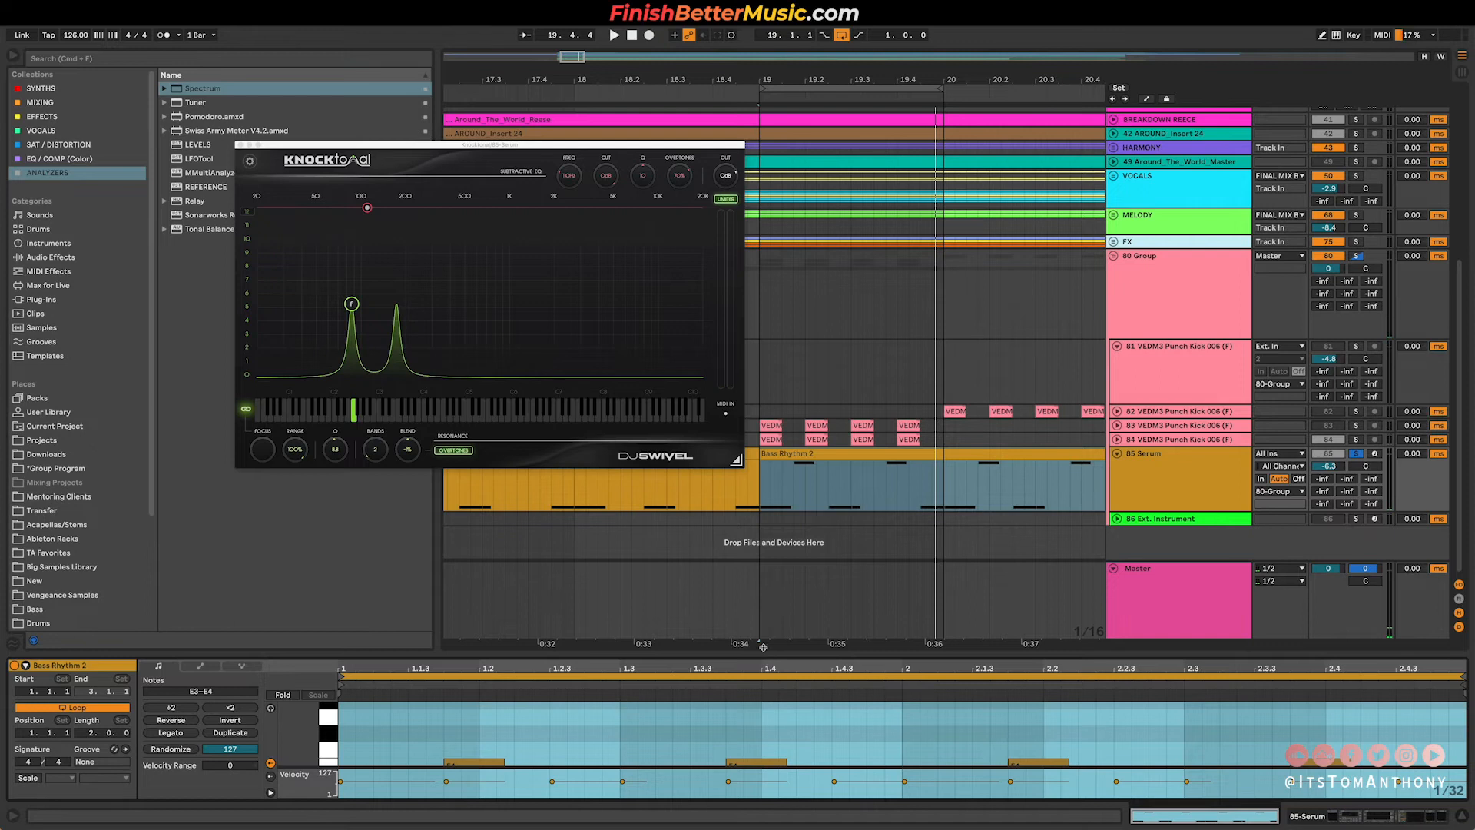
left_click_drag(763, 654, 745, 482)
scroll(510, 630, "up", 5)
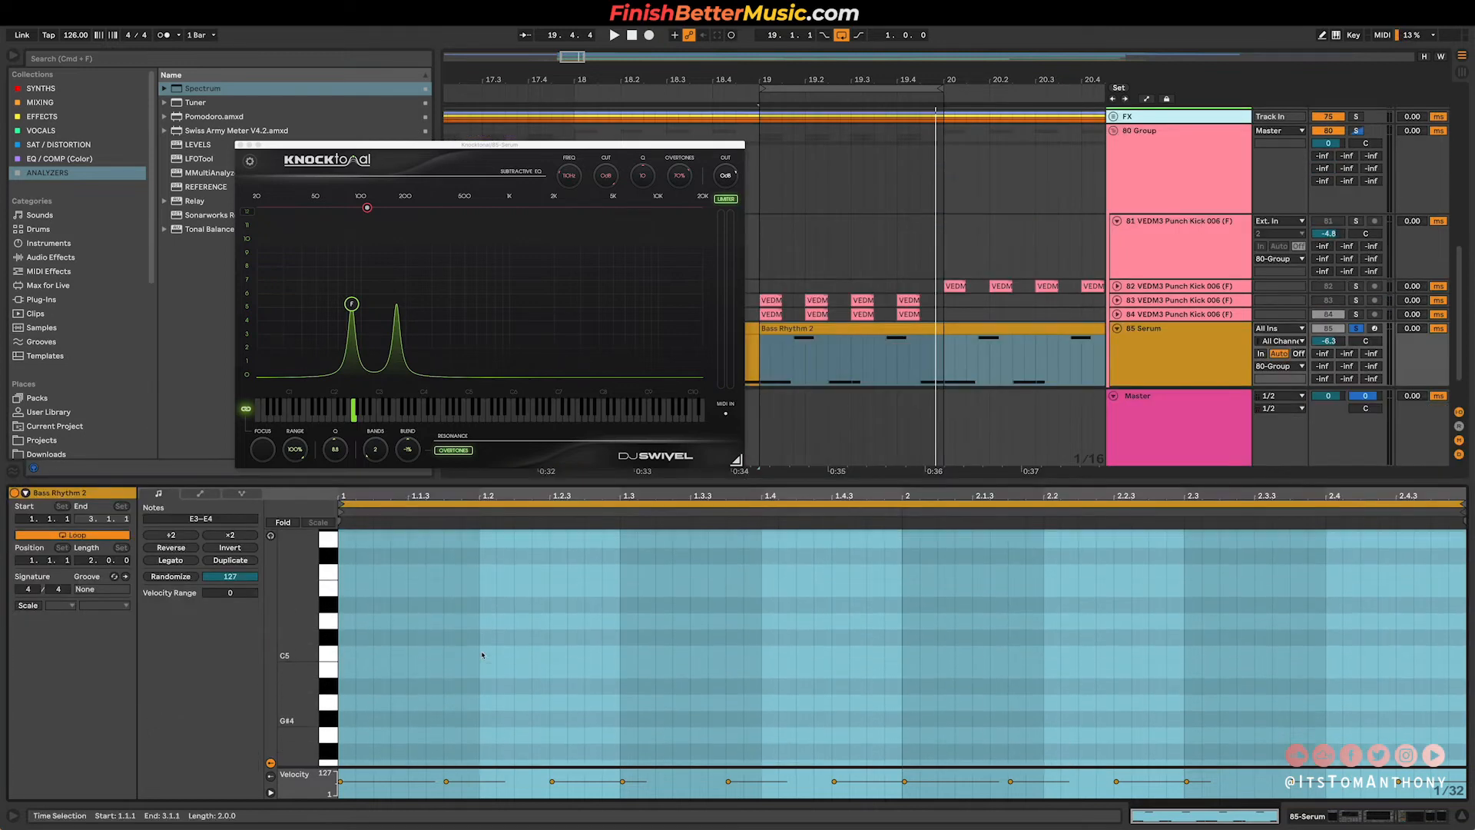
scroll(620, 598, "down", 5)
scroll(620, 597, "down", 1)
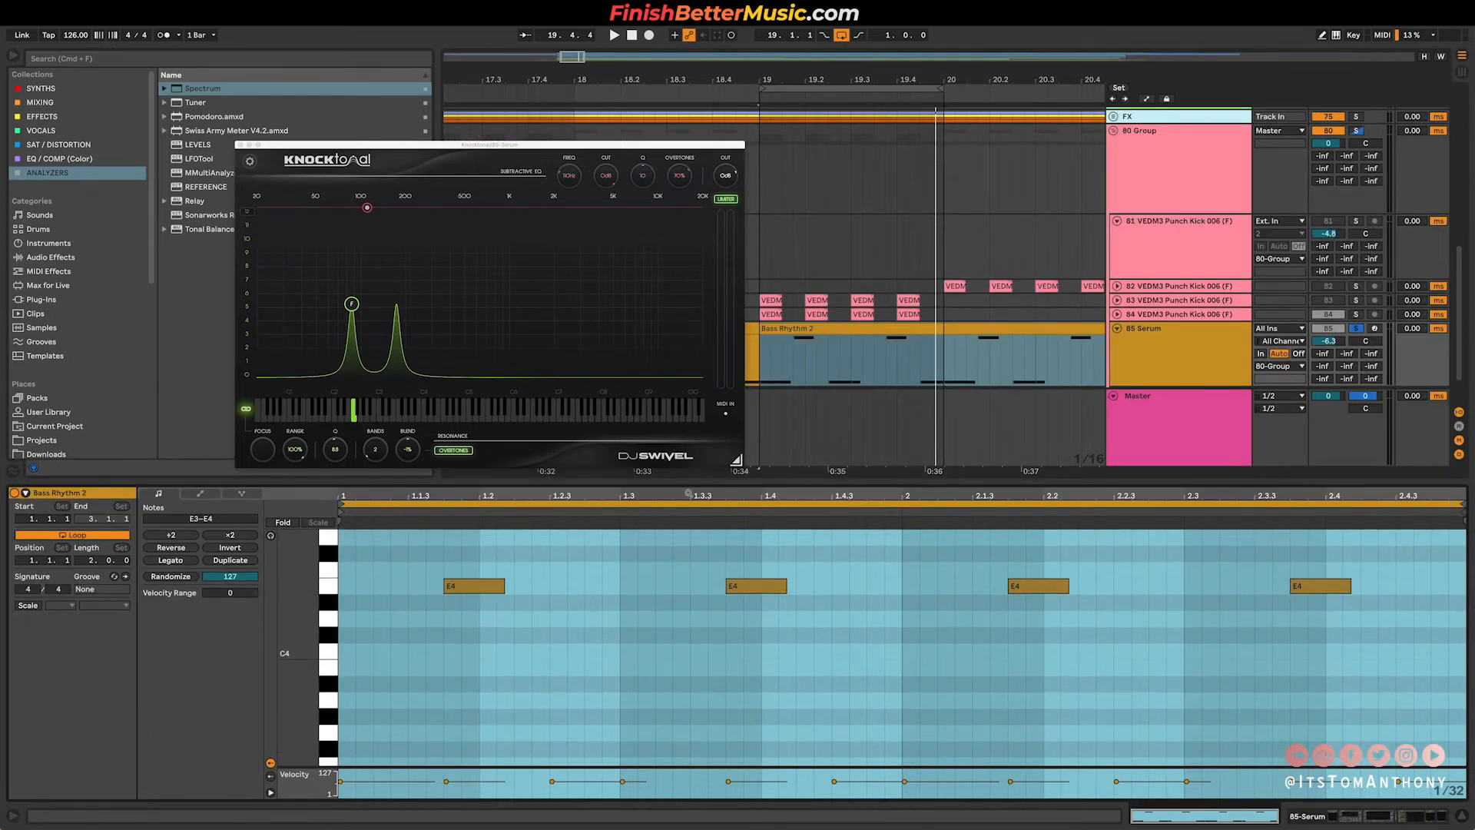
Set Knocktonal's resonance note to E, audition the loop and return to the Serum device chain.
left_click_drag(351, 303, 347, 305)
key("space")
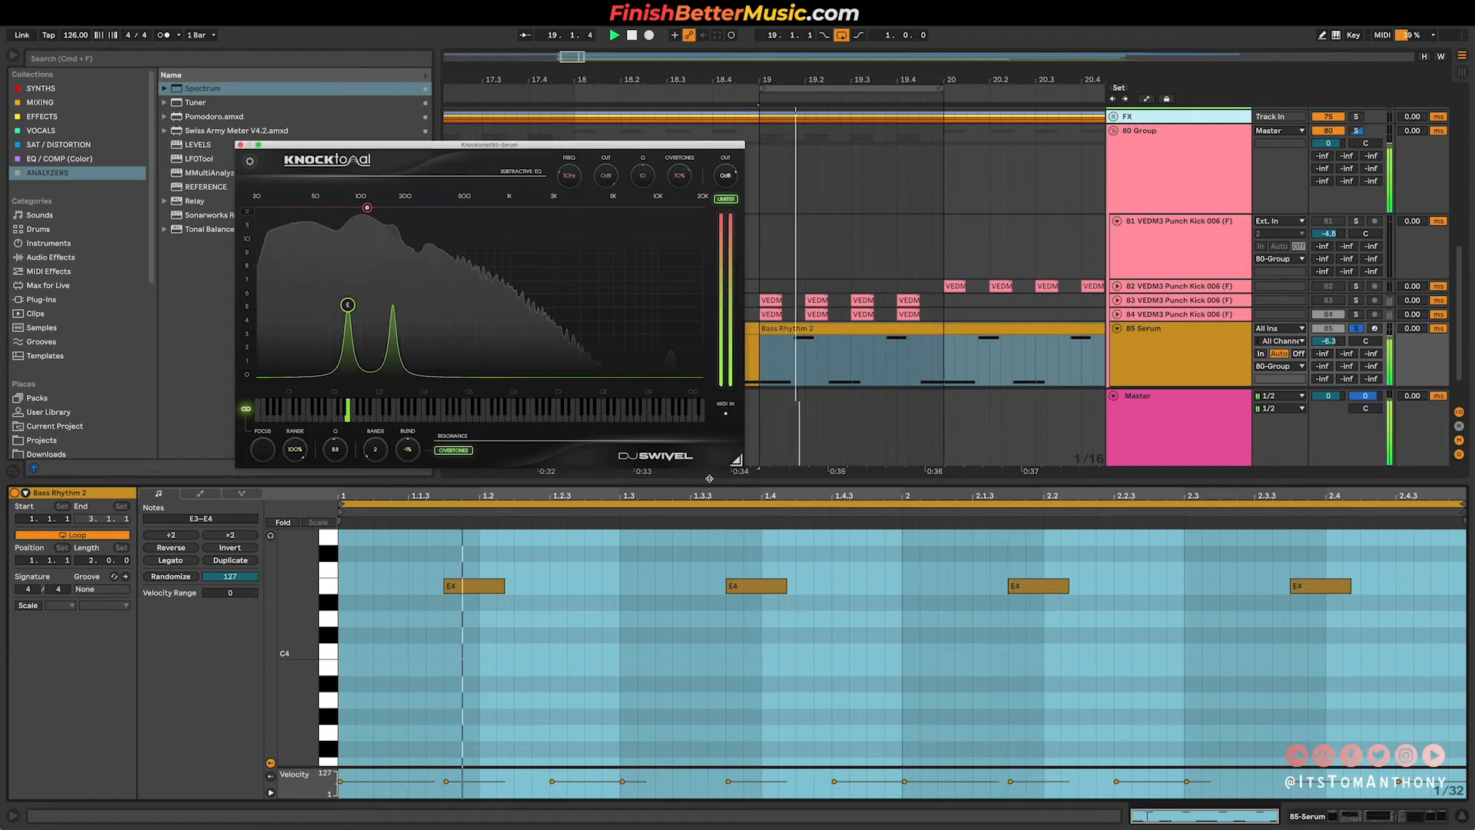
left_click_drag(758, 482, 758, 649)
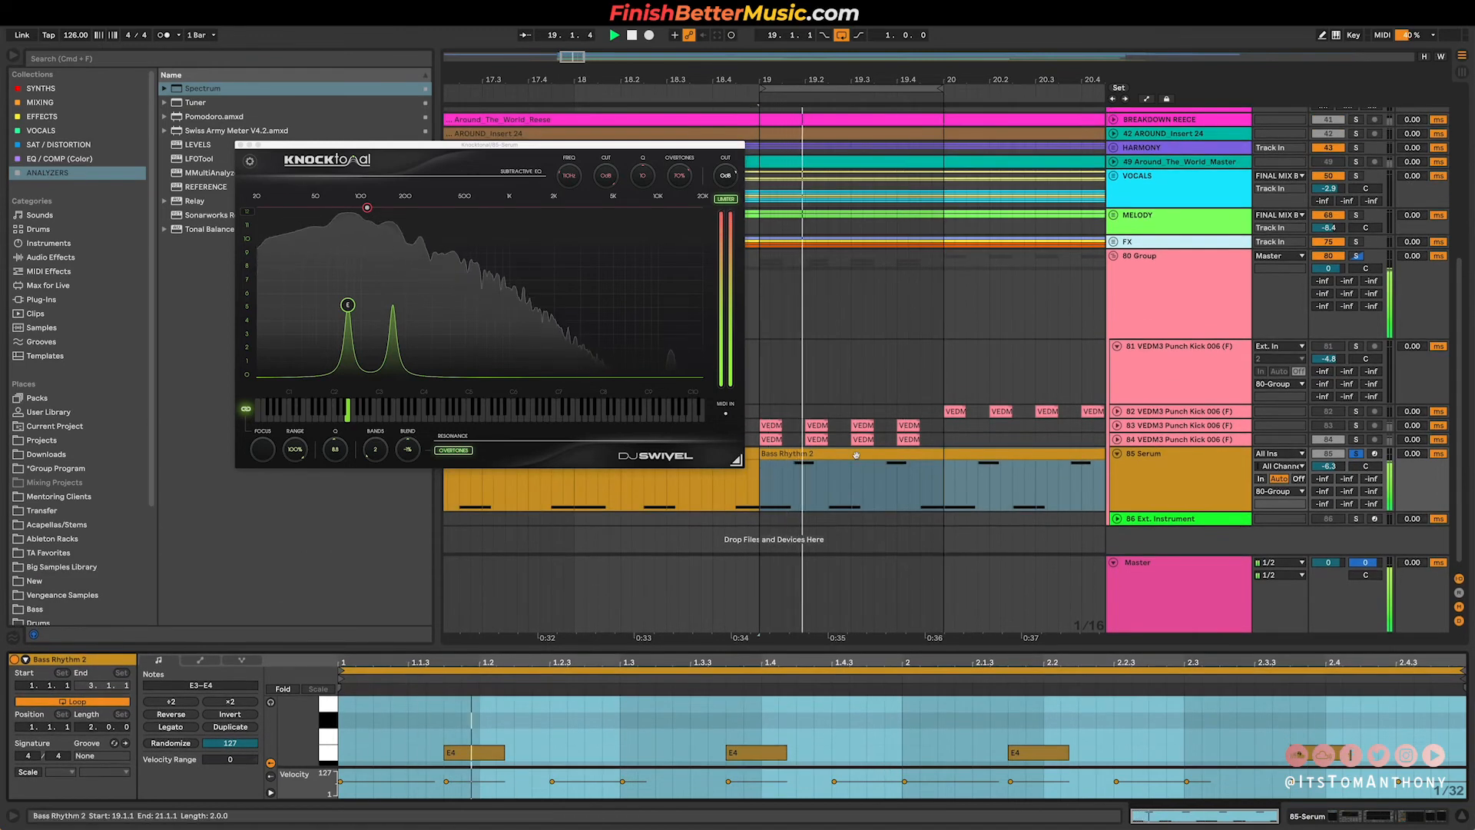
key("space")
key("shift+Tab")
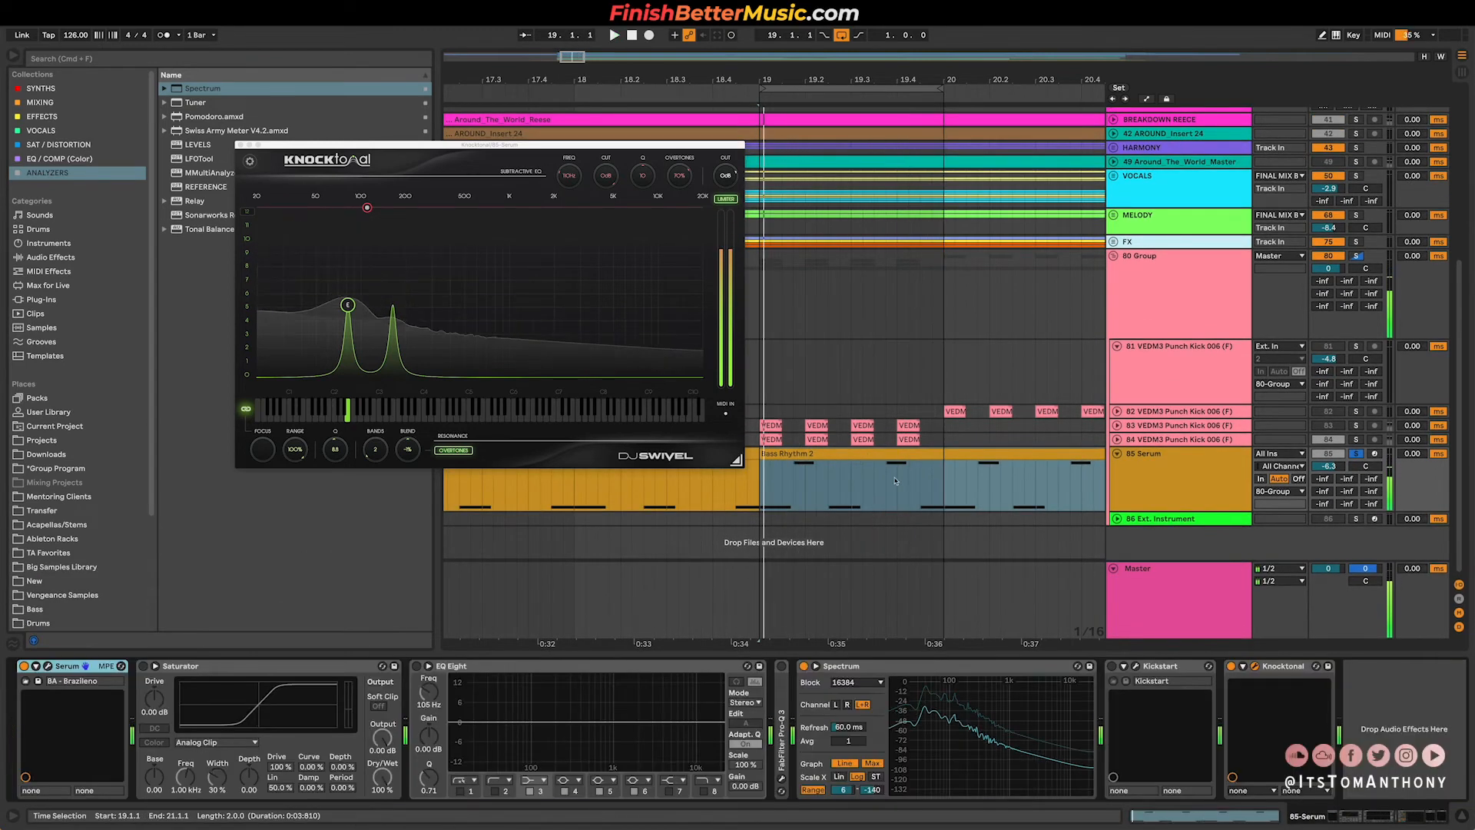
Reopen the Bass Rhythm 2 clip in an enlarged note editor and move the Knocktonal window clear of it.
double_click(825, 473)
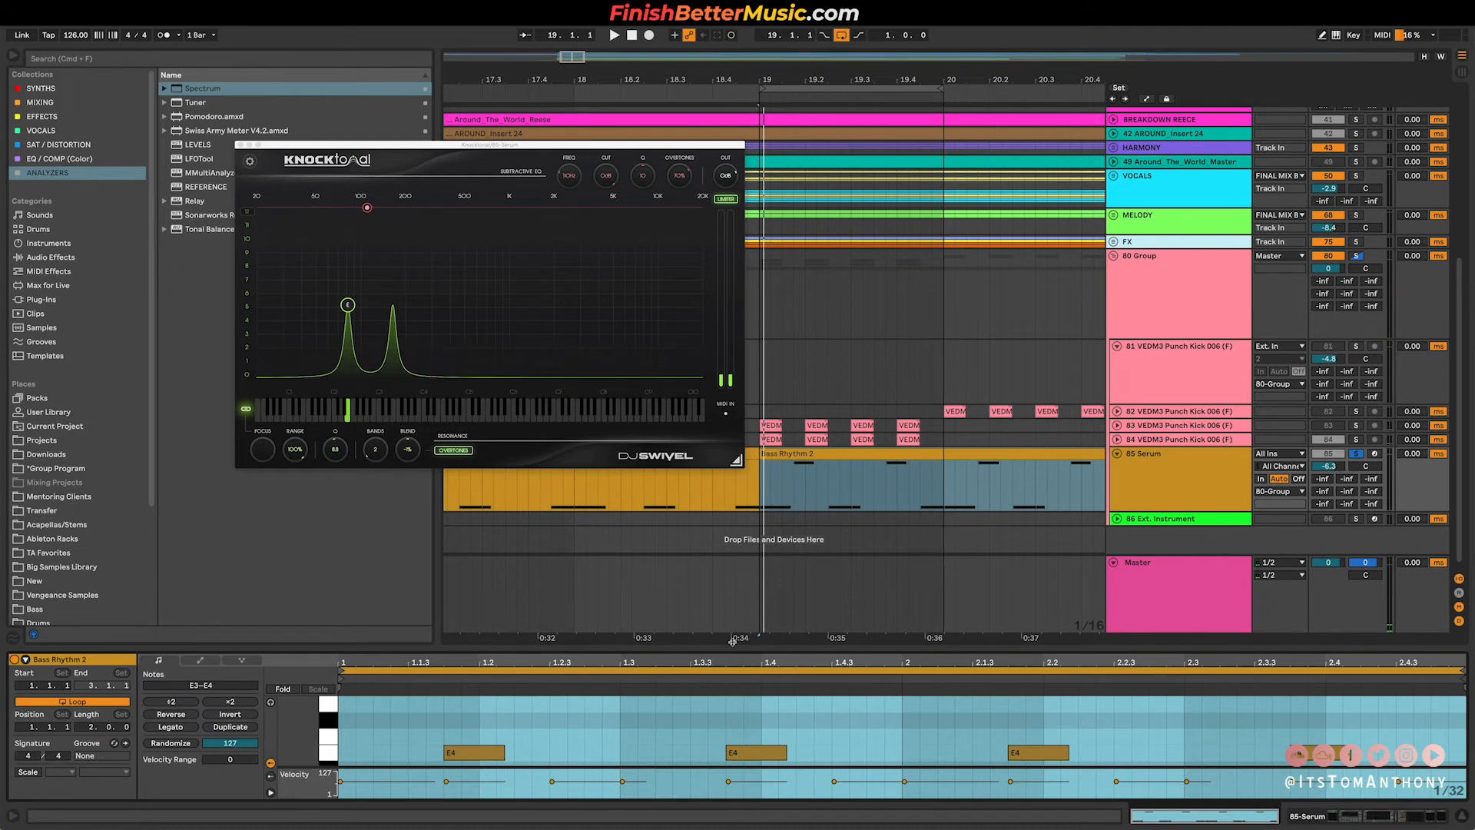
left_click_drag(738, 649, 732, 477)
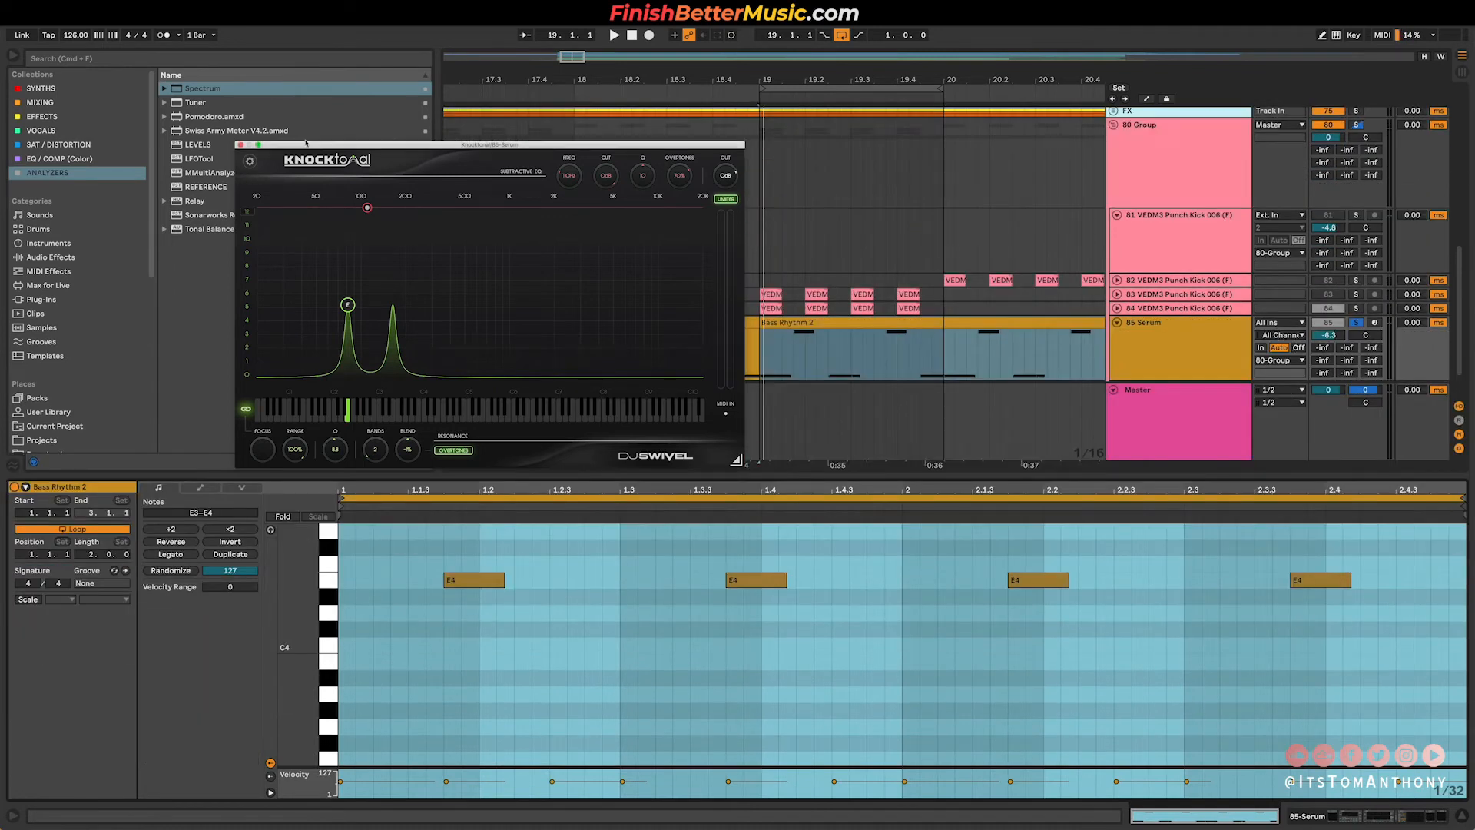
left_click_drag(308, 174, 139, 40)
scroll(507, 547, "up", 5)
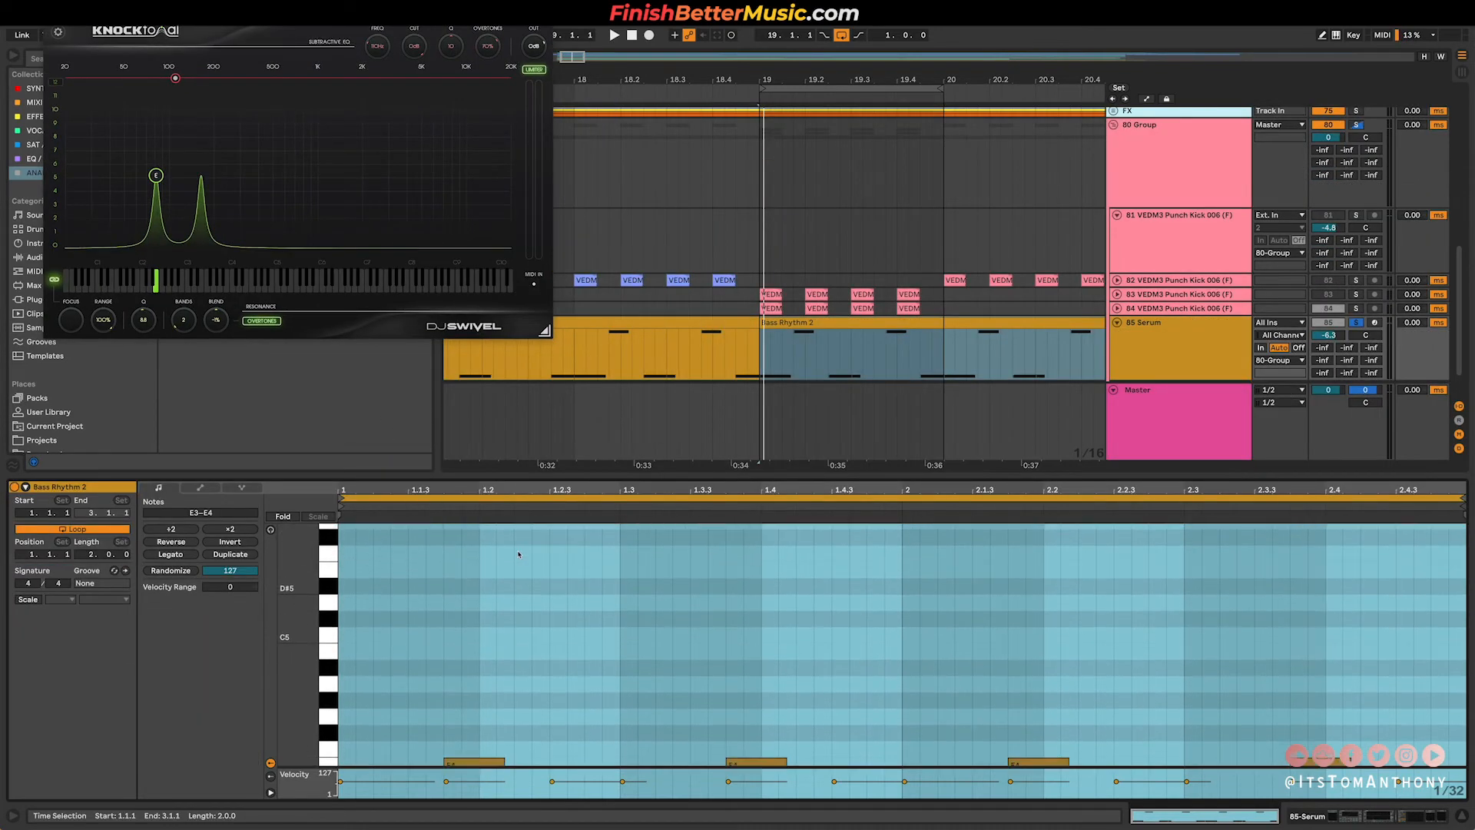
left_click_drag(623, 472, 606, 431)
scroll(577, 642, "down", 6)
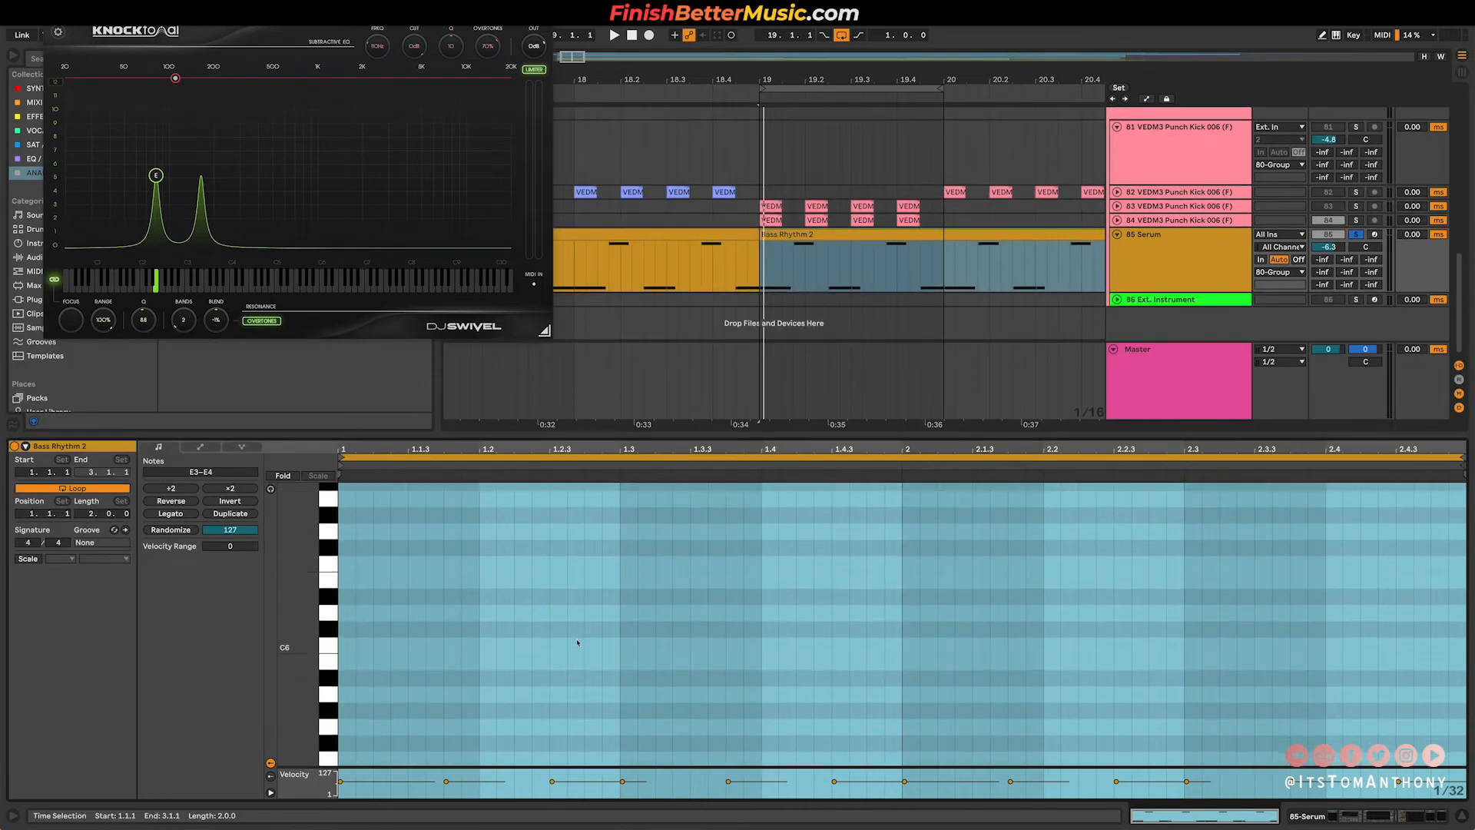
scroll(569, 652, "up", 1)
Raise the E3 bass notes at 1.2.3 and 1.4.3 in the Bass Rhythm 2 clip to G3.
left_click(559, 669)
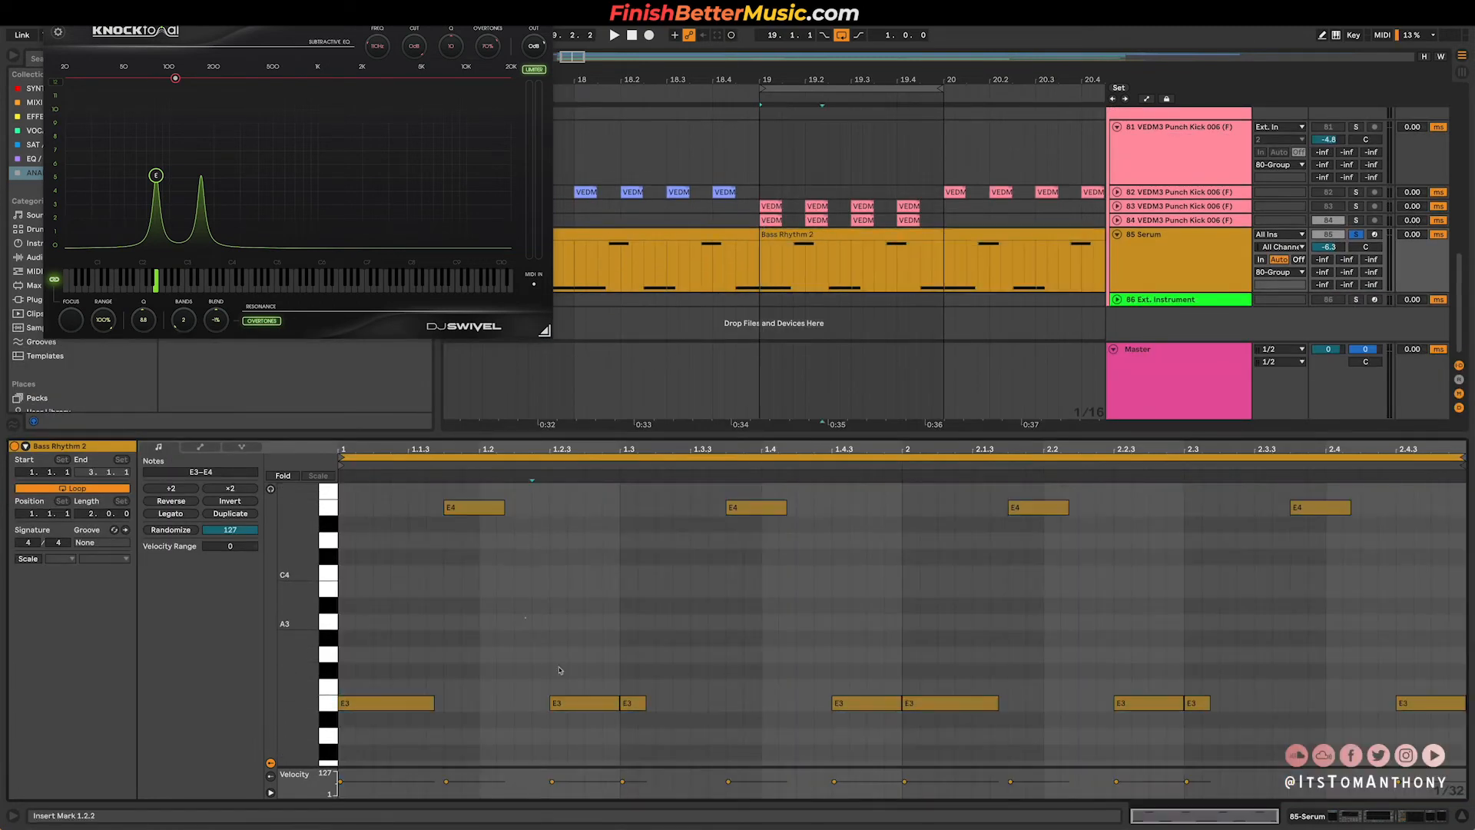
left_click_drag(579, 704, 583, 667)
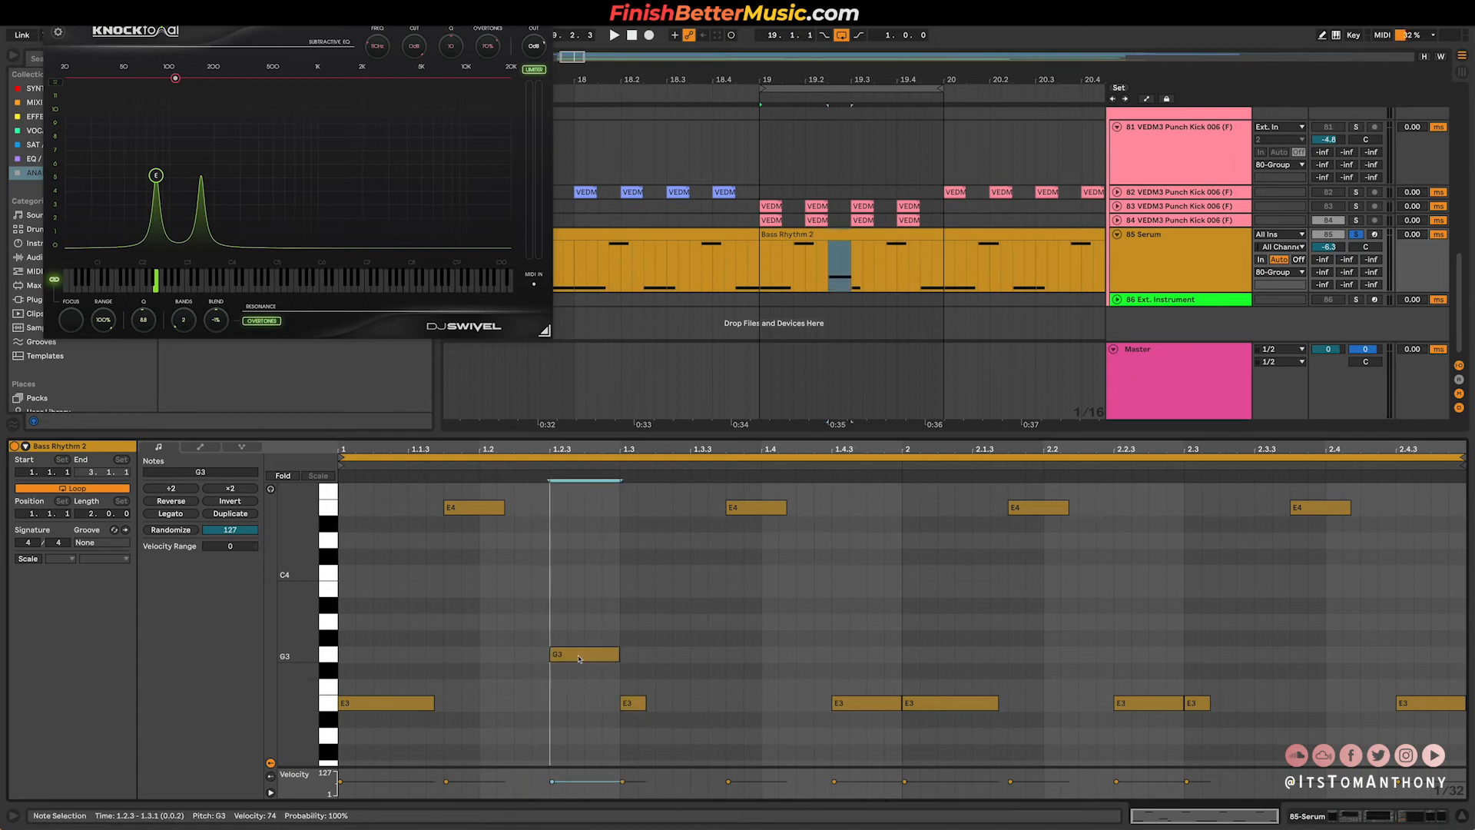
left_click_drag(847, 703, 852, 658)
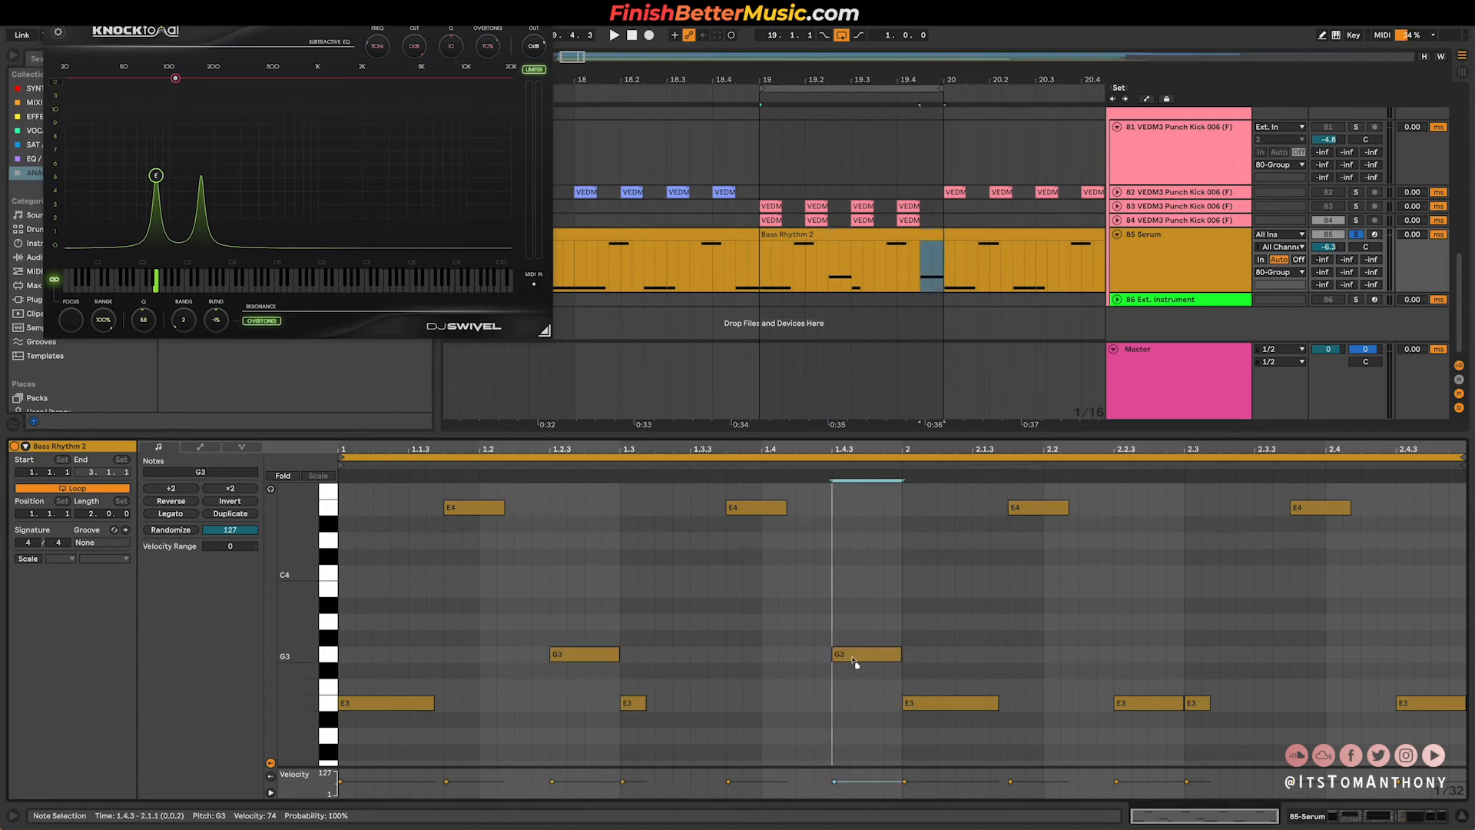
Audition the loop with the raised bass notes, stop playback and unfold the Ext. Instrument track with its device chain shown.
key("space")
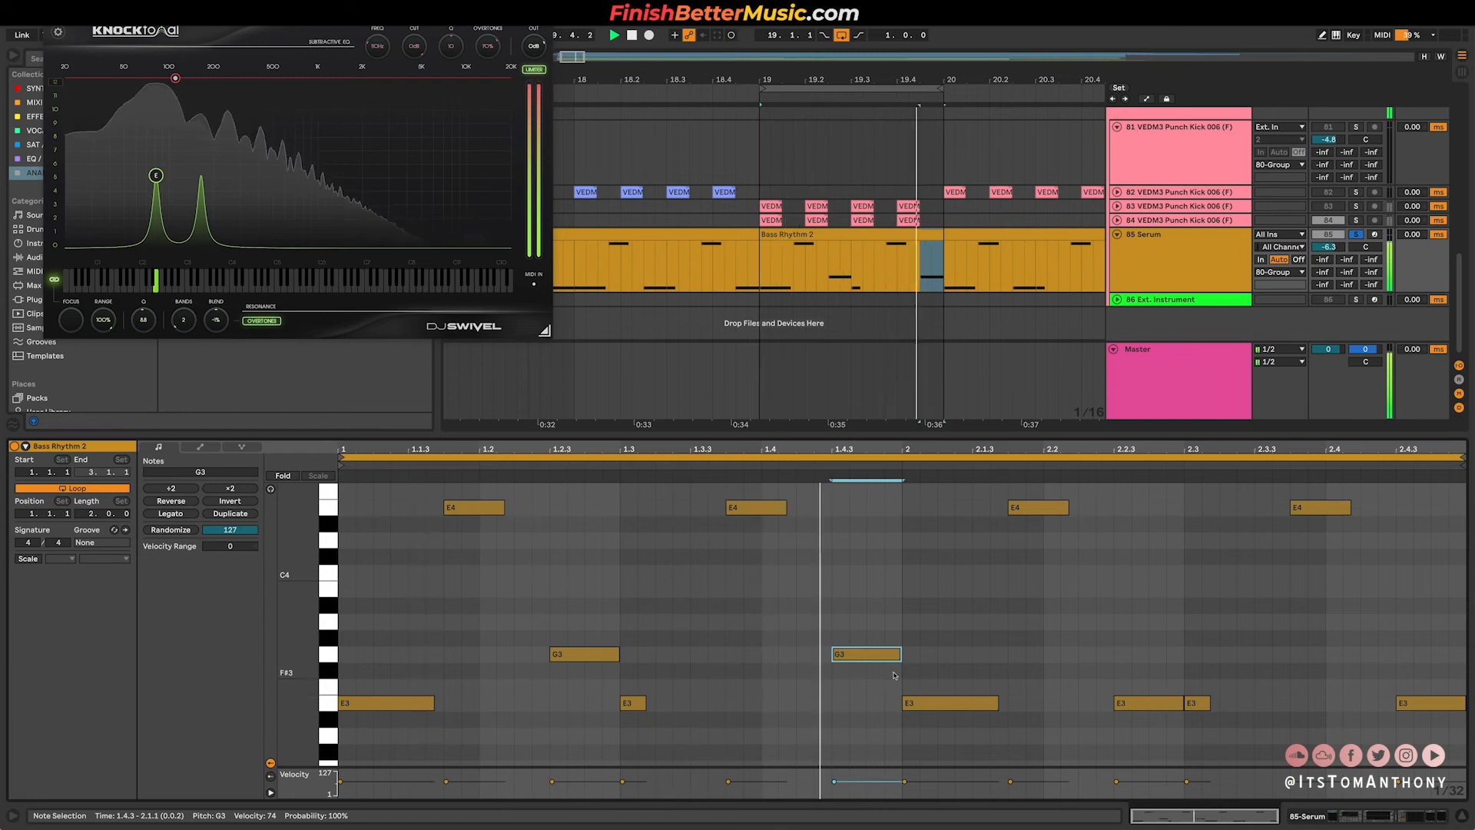
key("space")
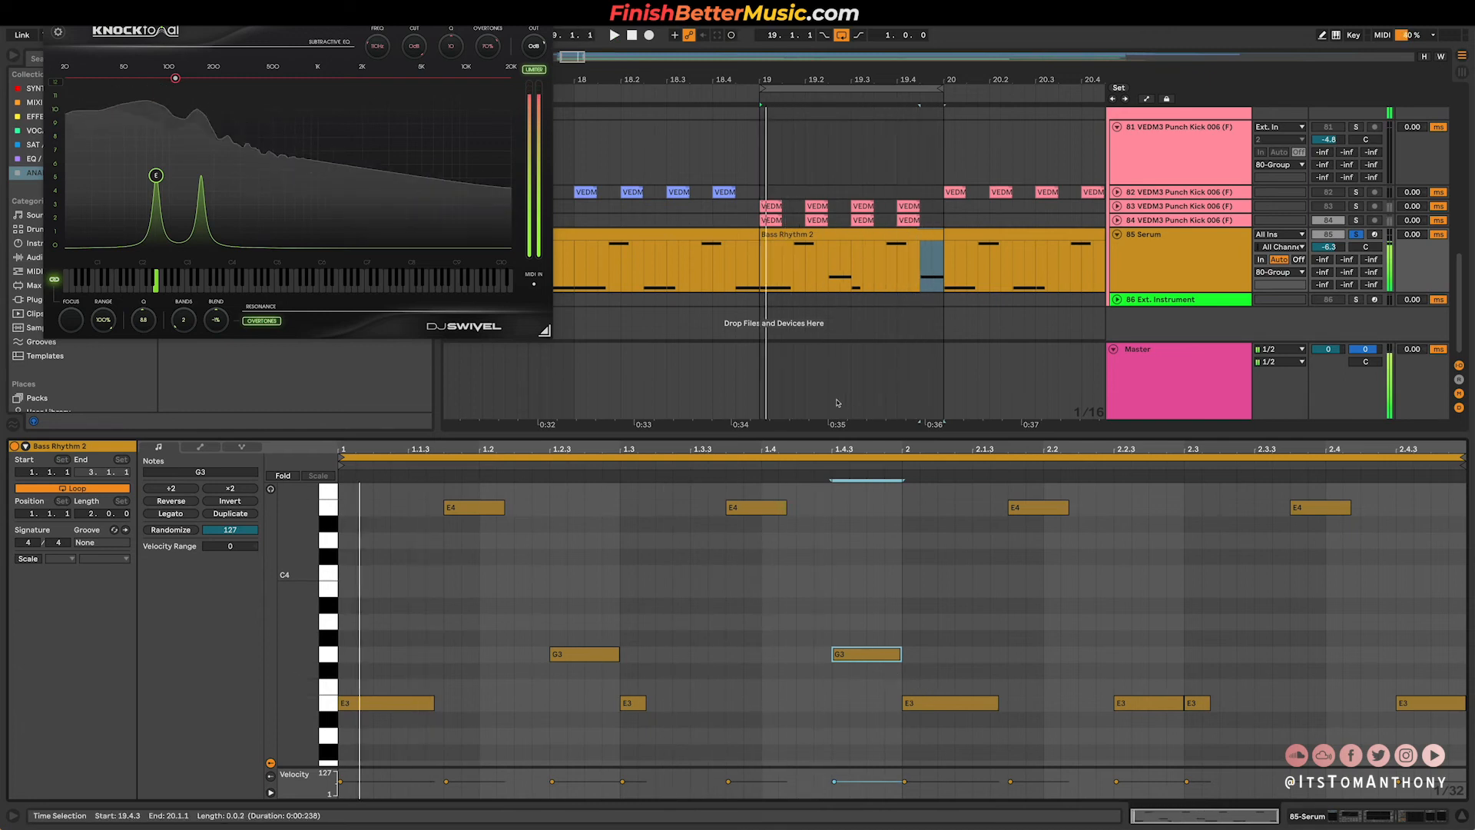
left_click(1116, 300)
double_click(1158, 293)
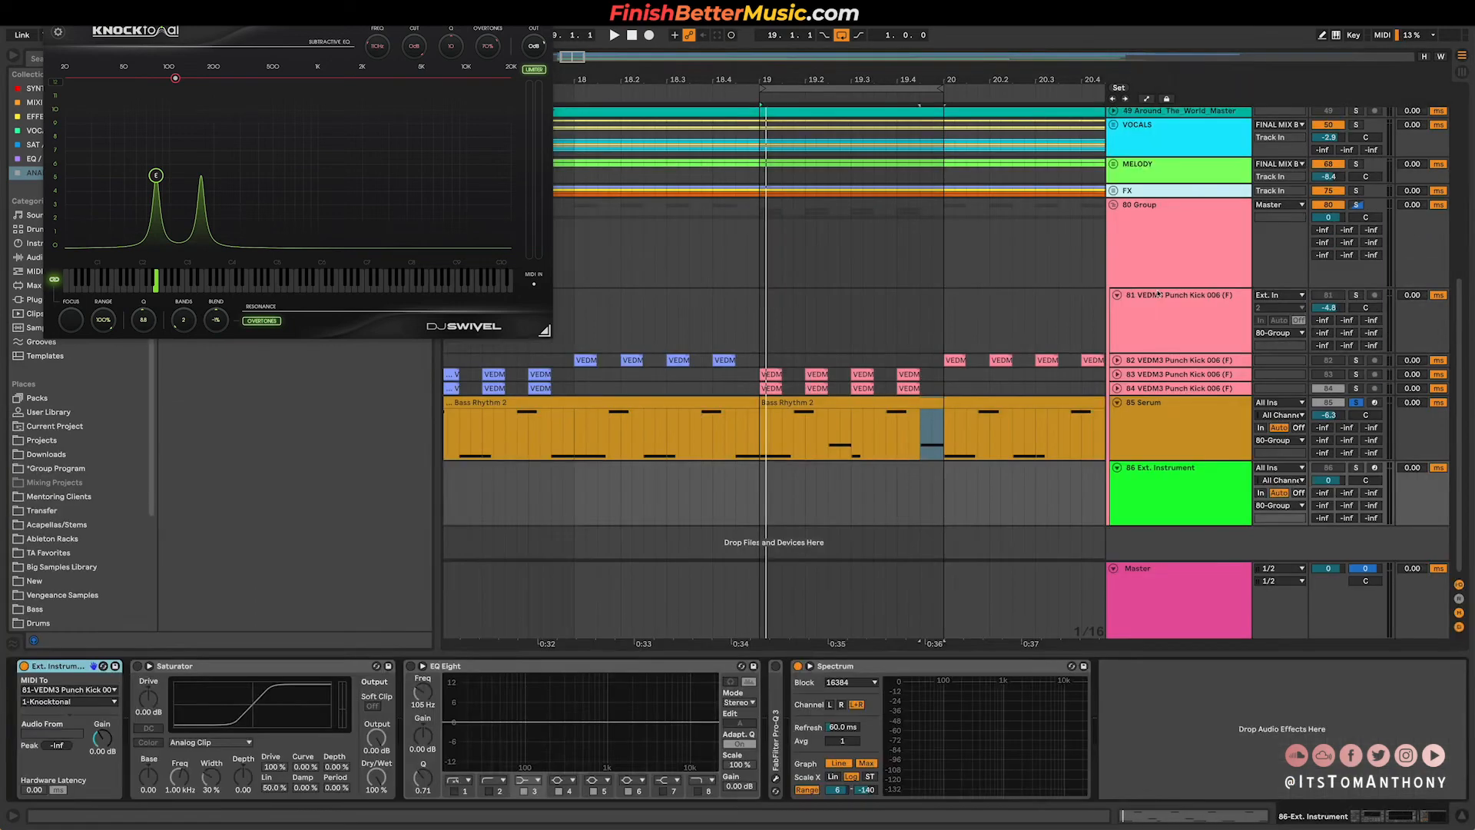
Copy bar 19 of the Bass Rhythm 2 clip from the Serum track onto the Ext. Instrument track.
left_click(1164, 313)
left_click(1062, 505)
left_click_drag(769, 429, 780, 492)
Route the Ext. Instrument device's MIDI output to 85-Serum with 1-Knocktonal as the destination.
double_click(1213, 482)
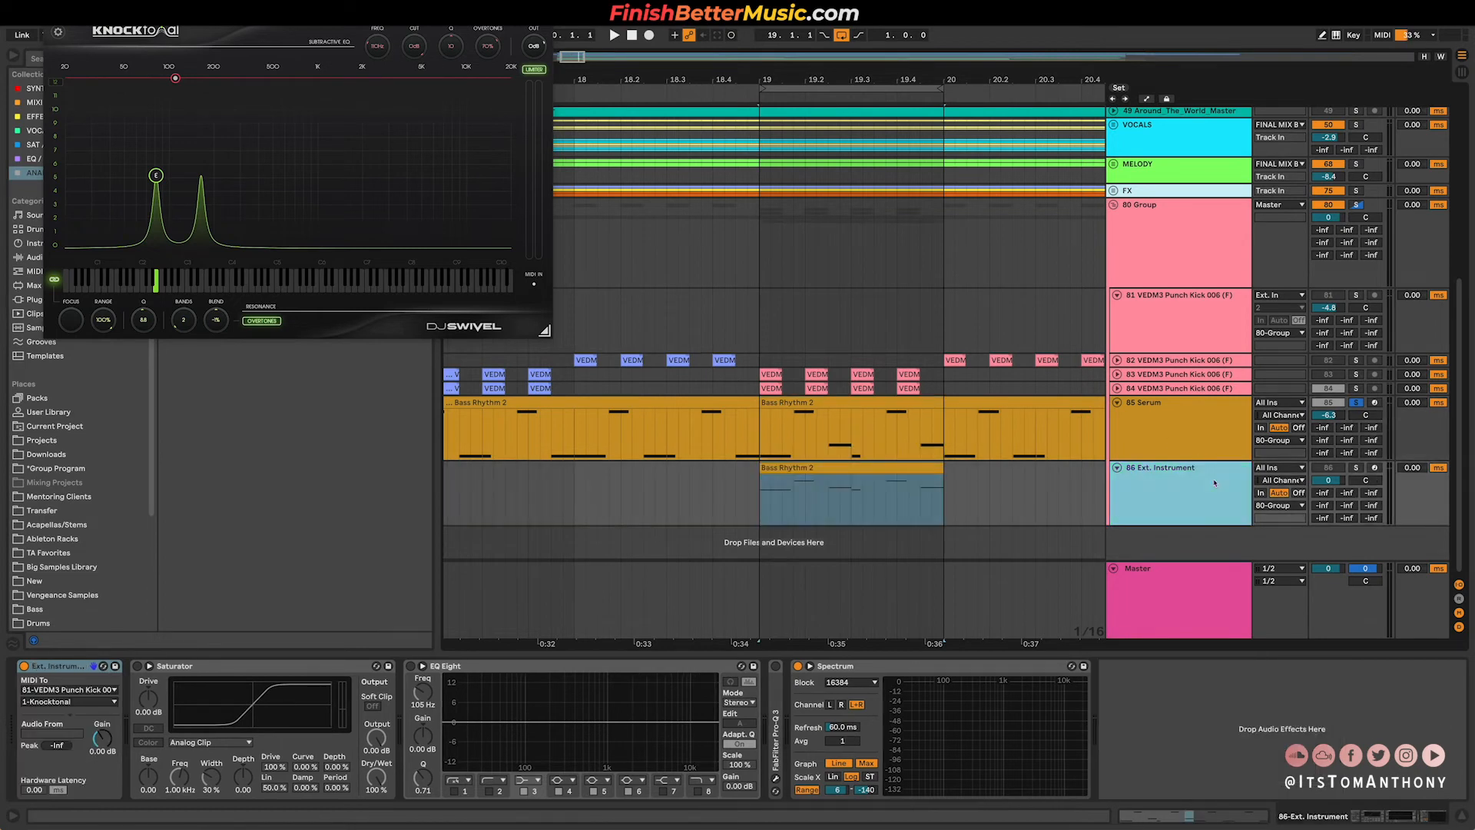
left_click(61, 690)
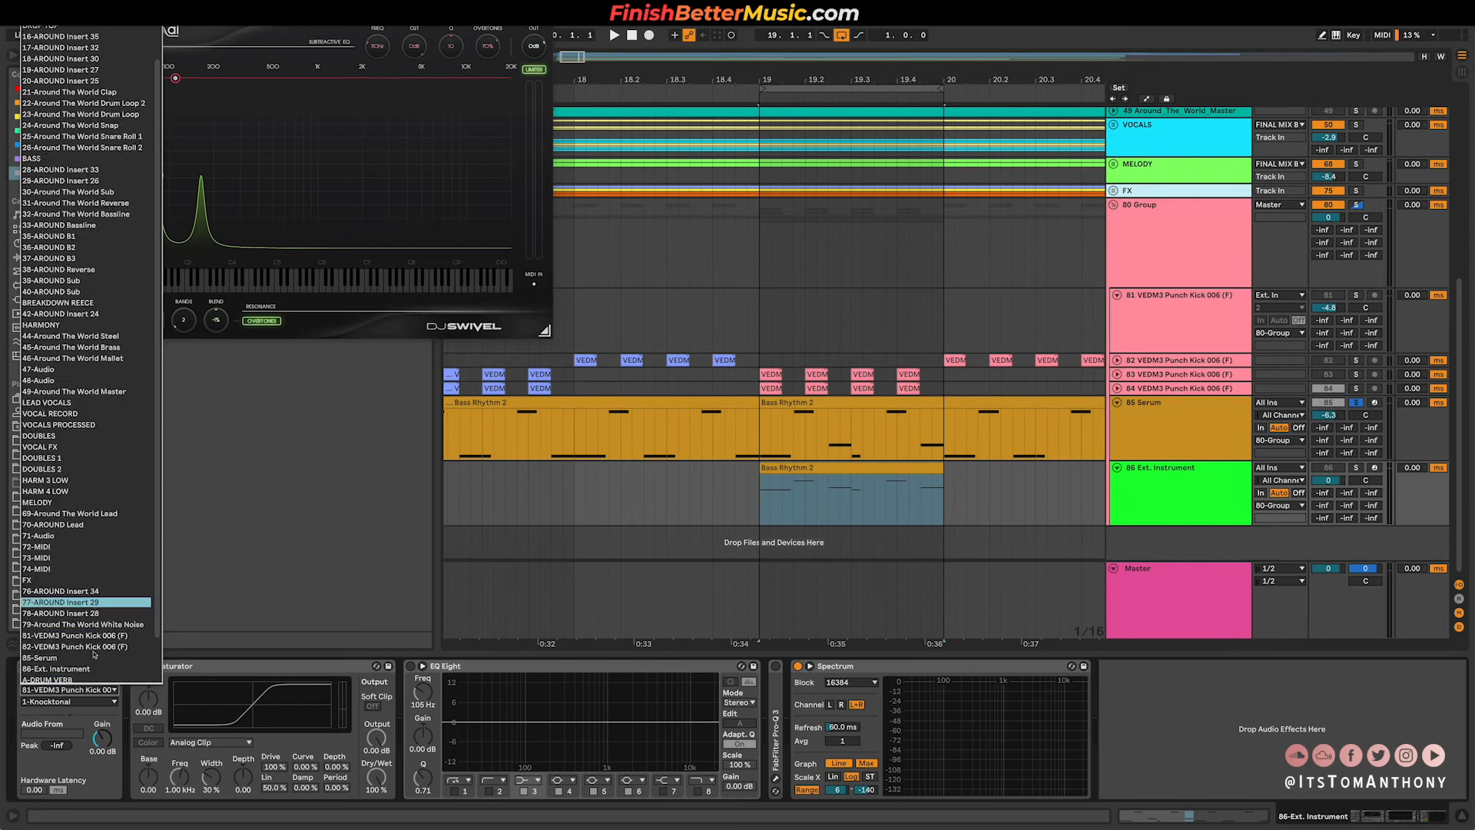
scroll(85, 653, "down", 3)
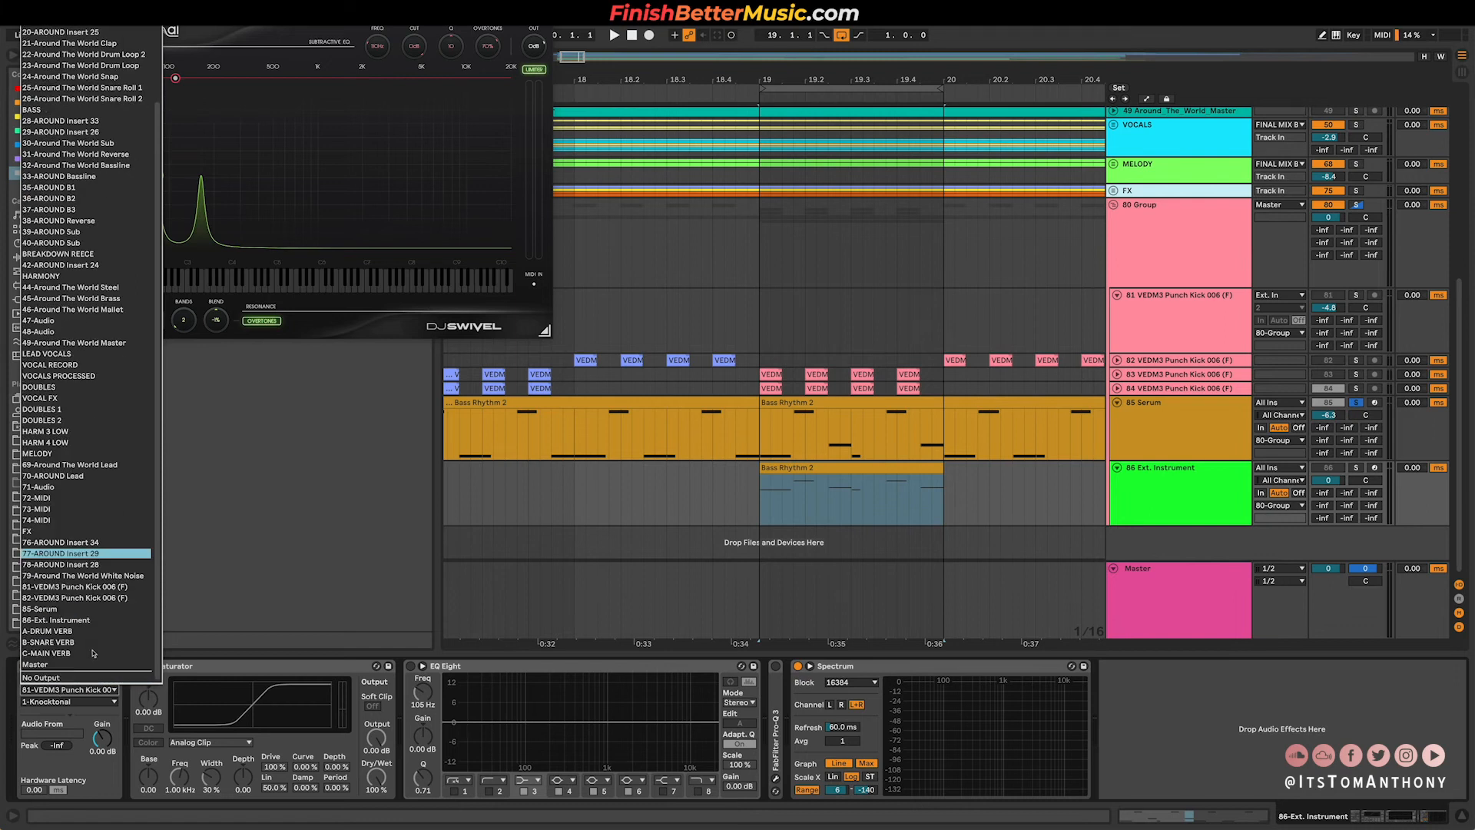
left_click(83, 609)
left_click(70, 701)
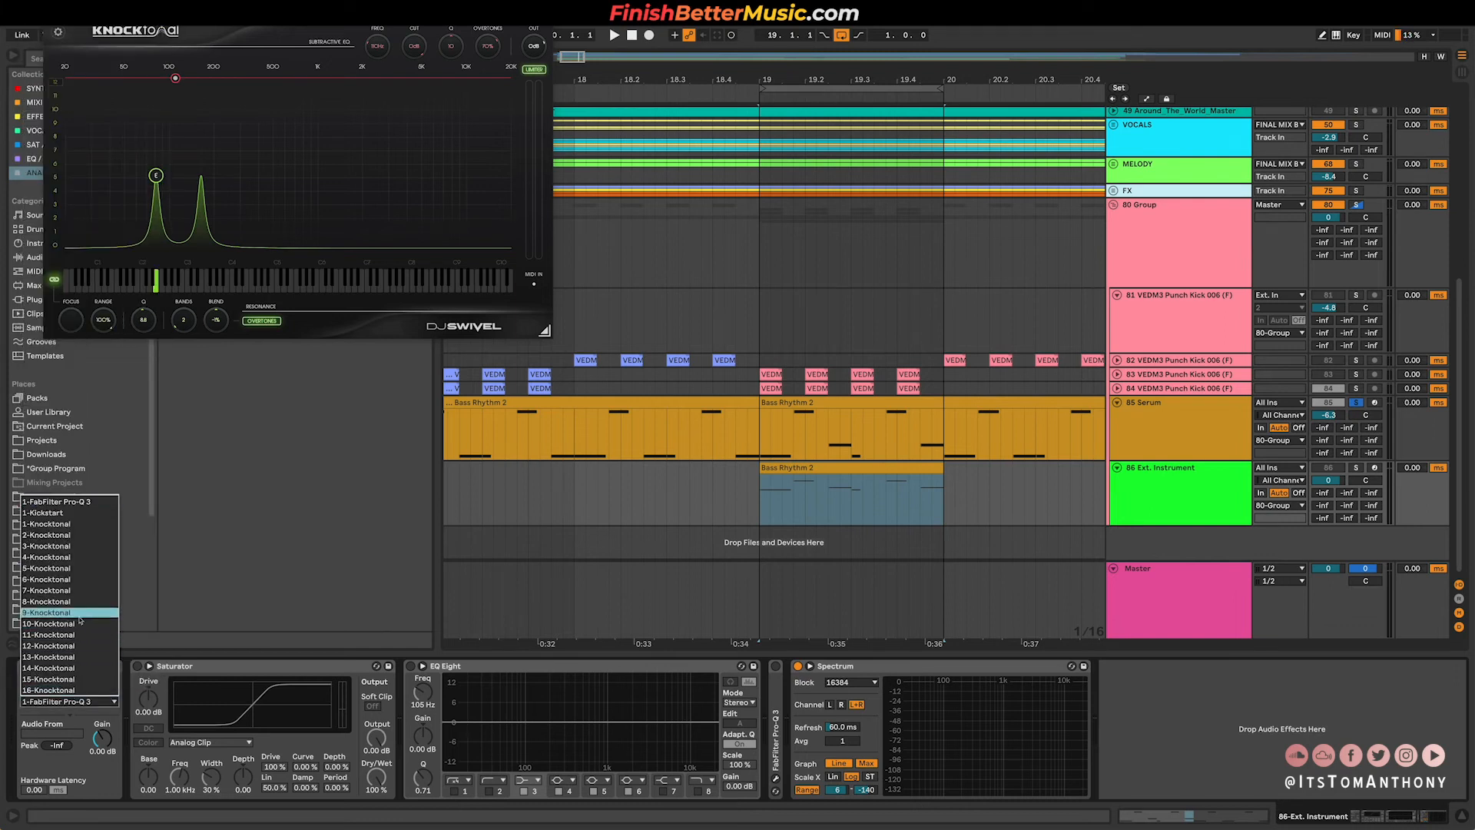
left_click(76, 526)
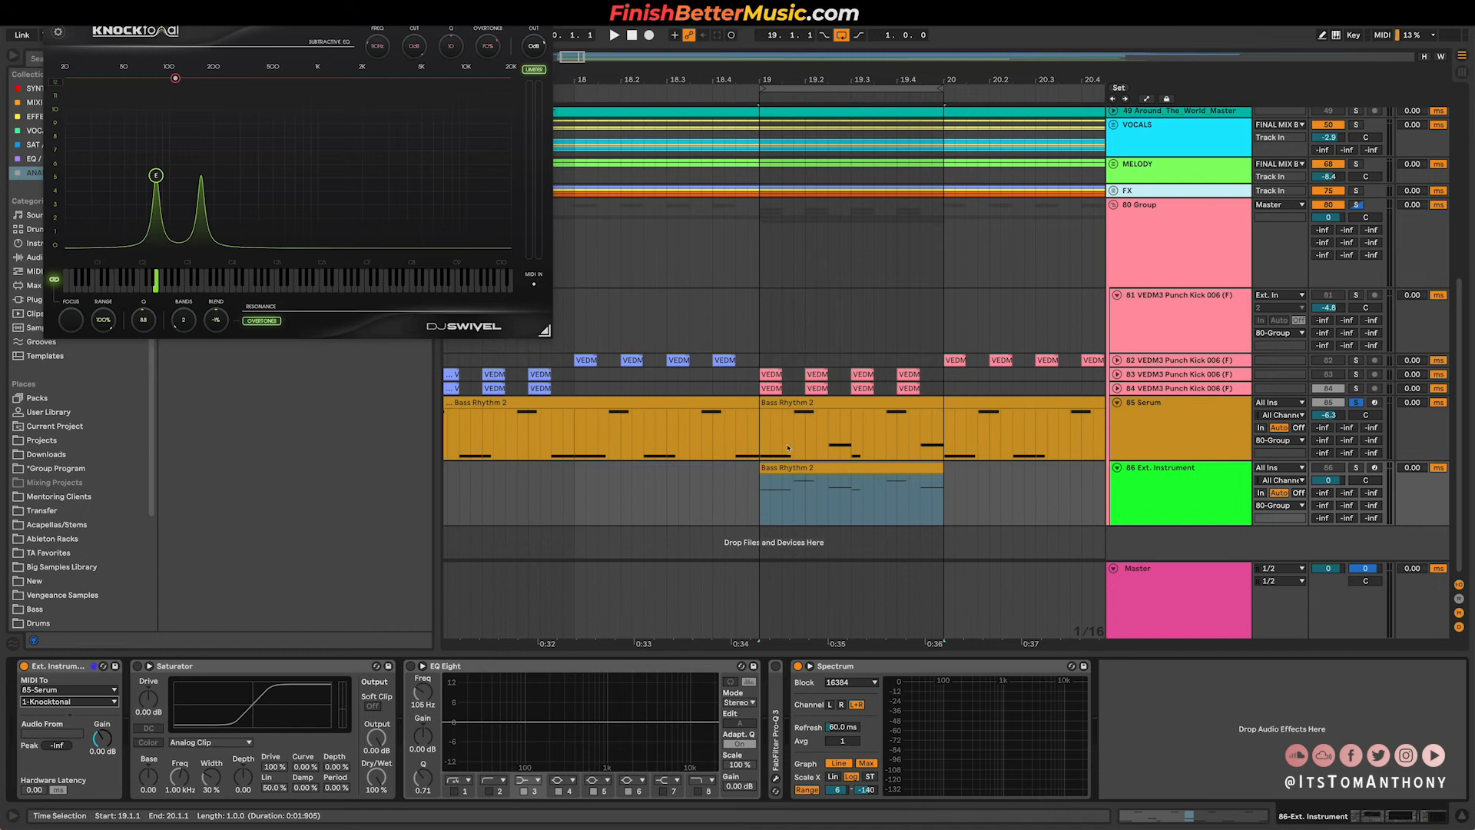
Audition the MIDI-driven resonance and transpose all notes in the copied Bass Rhythm 2 clip down one octave.
key("space")
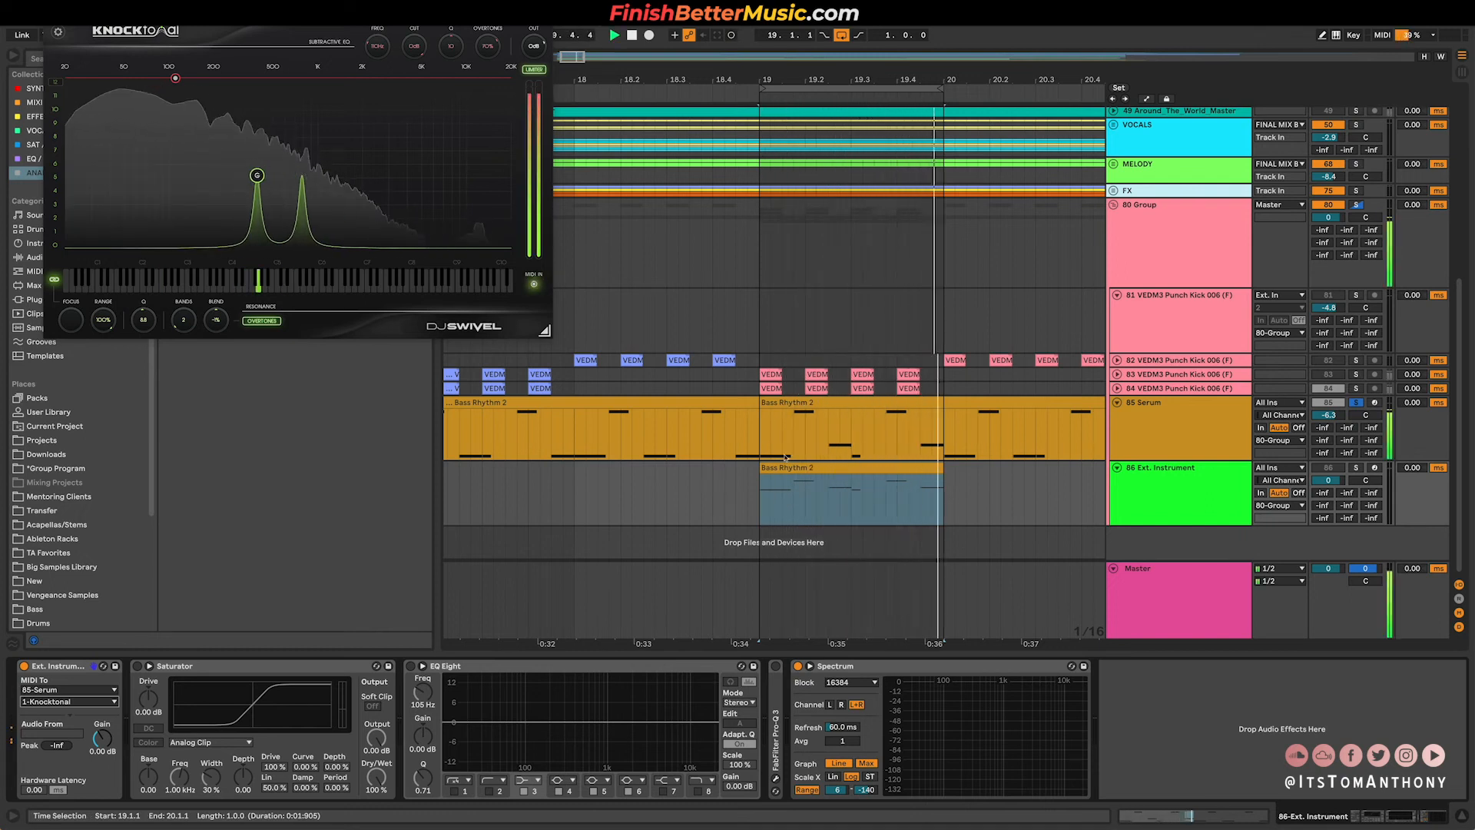
key("space")
left_click(861, 467)
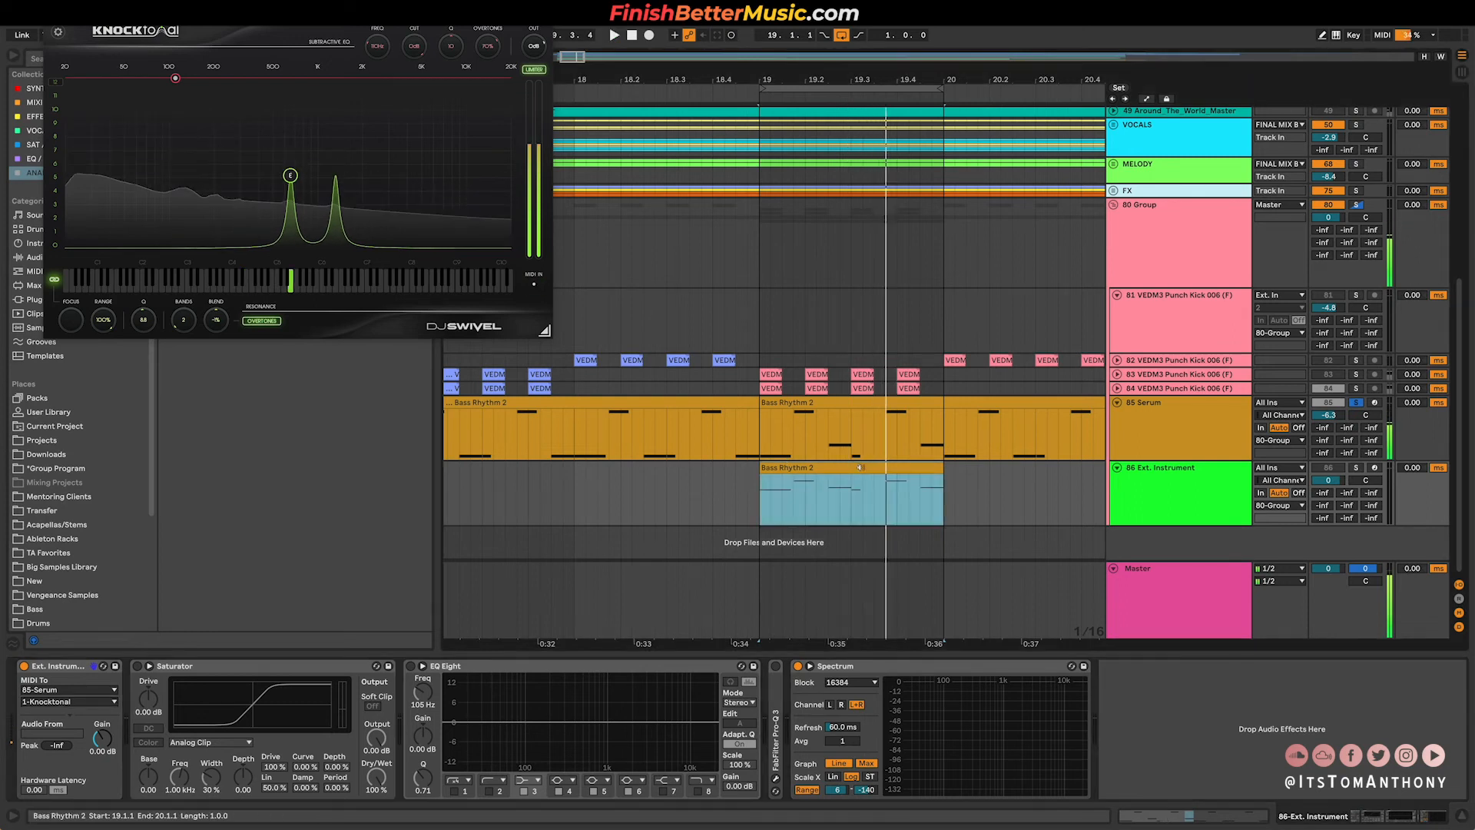
double_click(860, 467)
key("shift+Down")
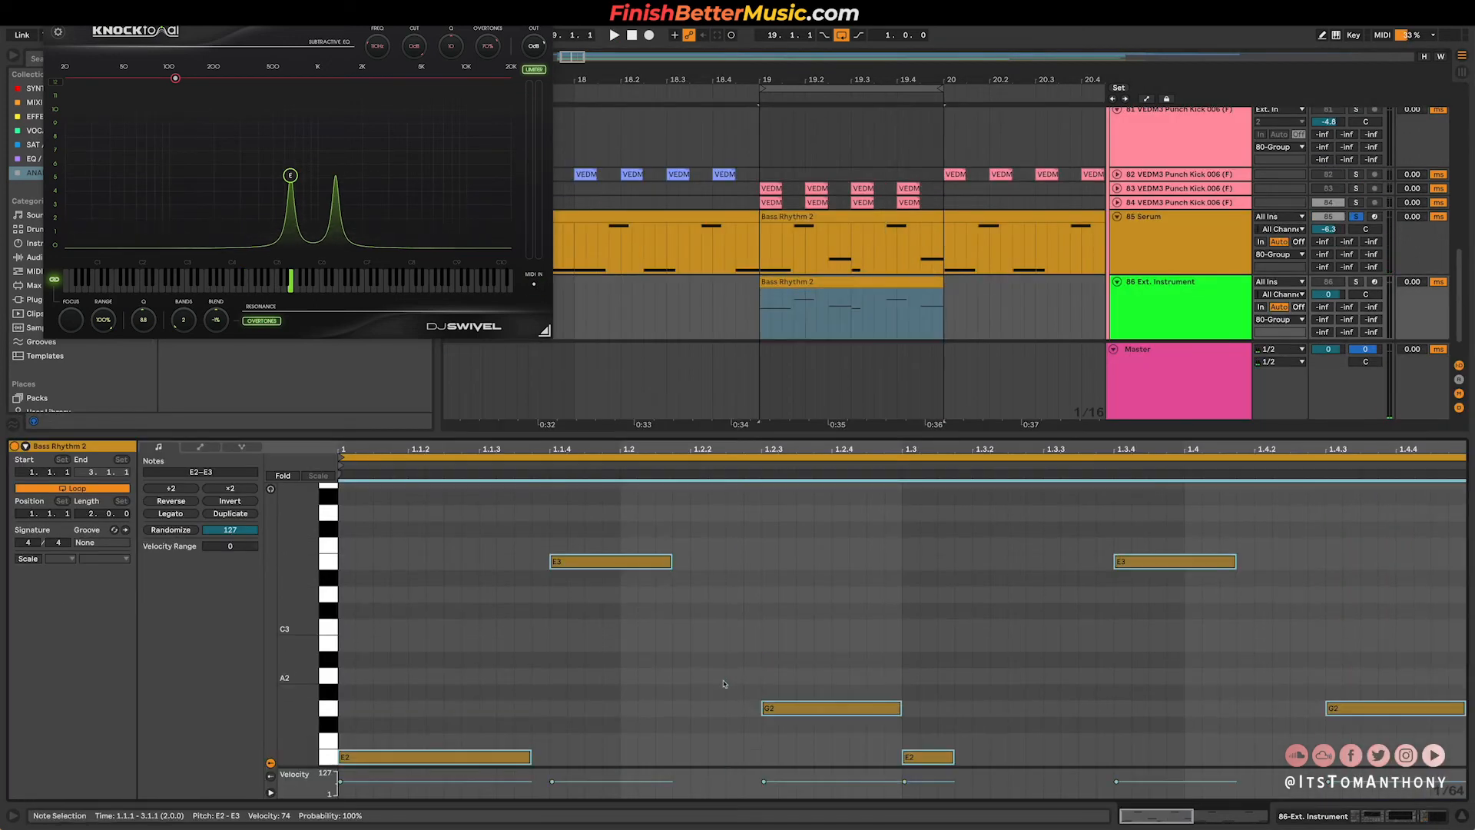
Audition the loop with the lowered MIDI notes while viewing the Serum track's device chain.
key("space")
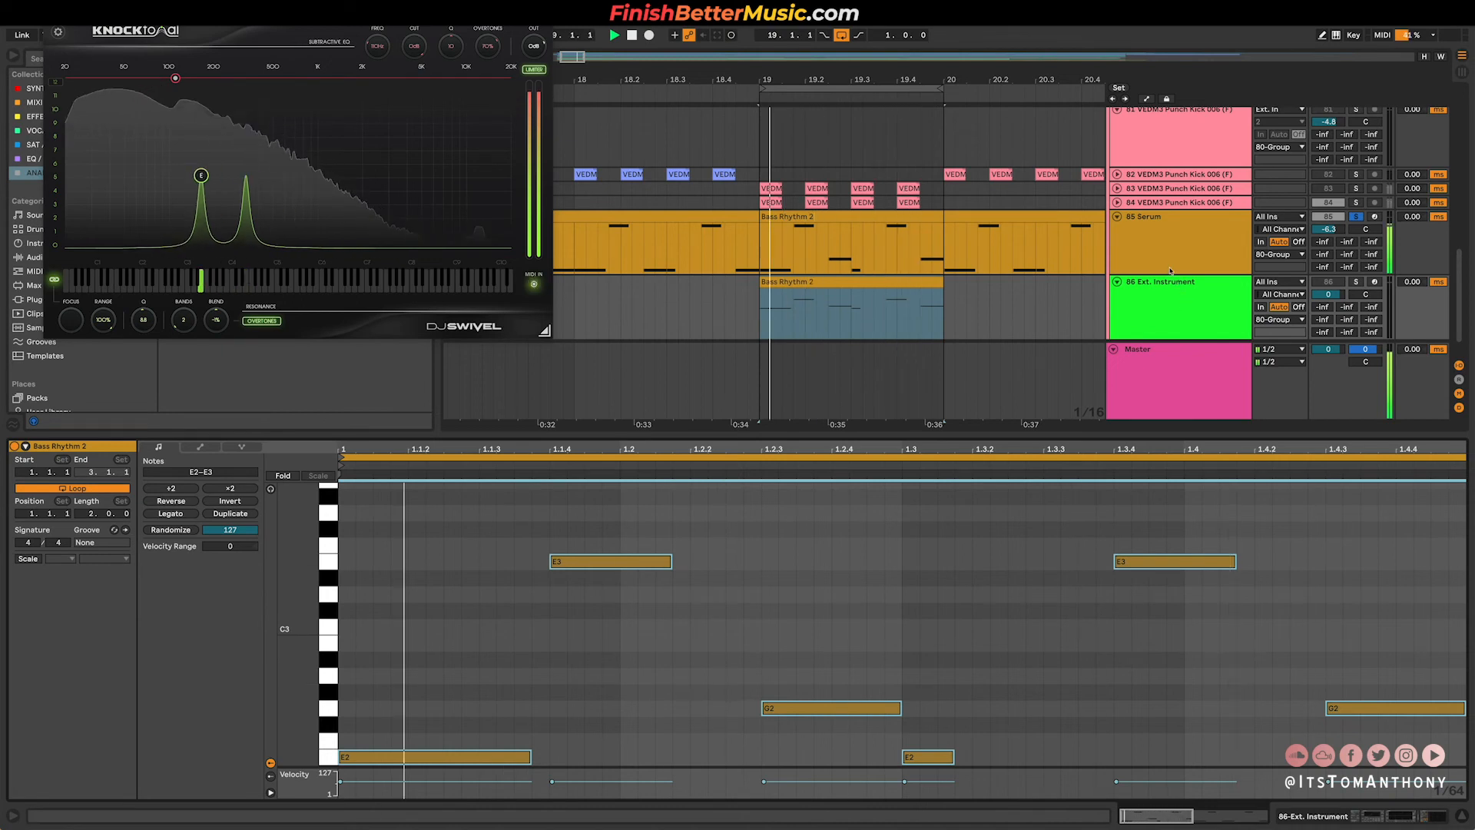
double_click(1182, 246)
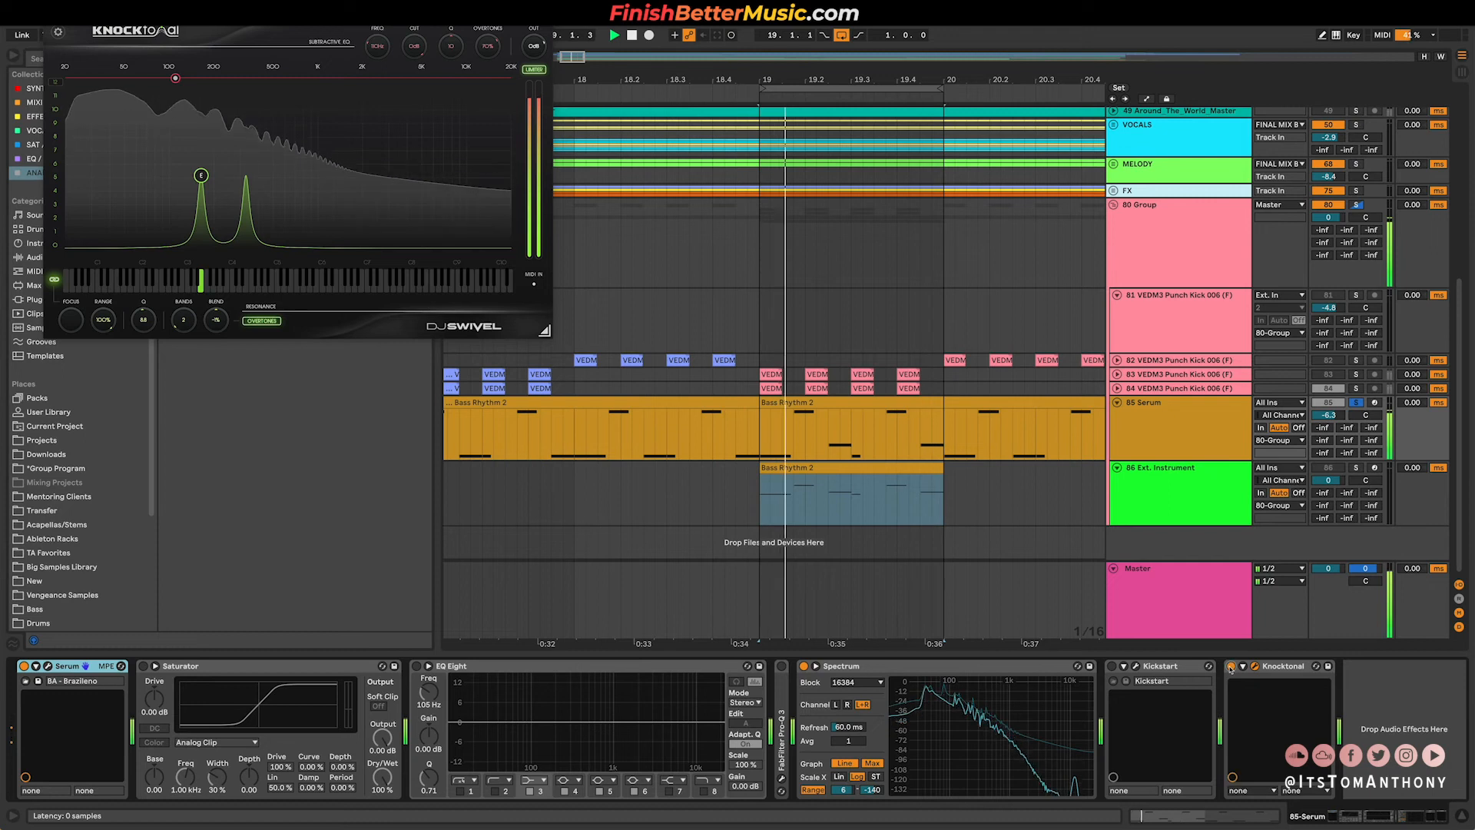
key("space")
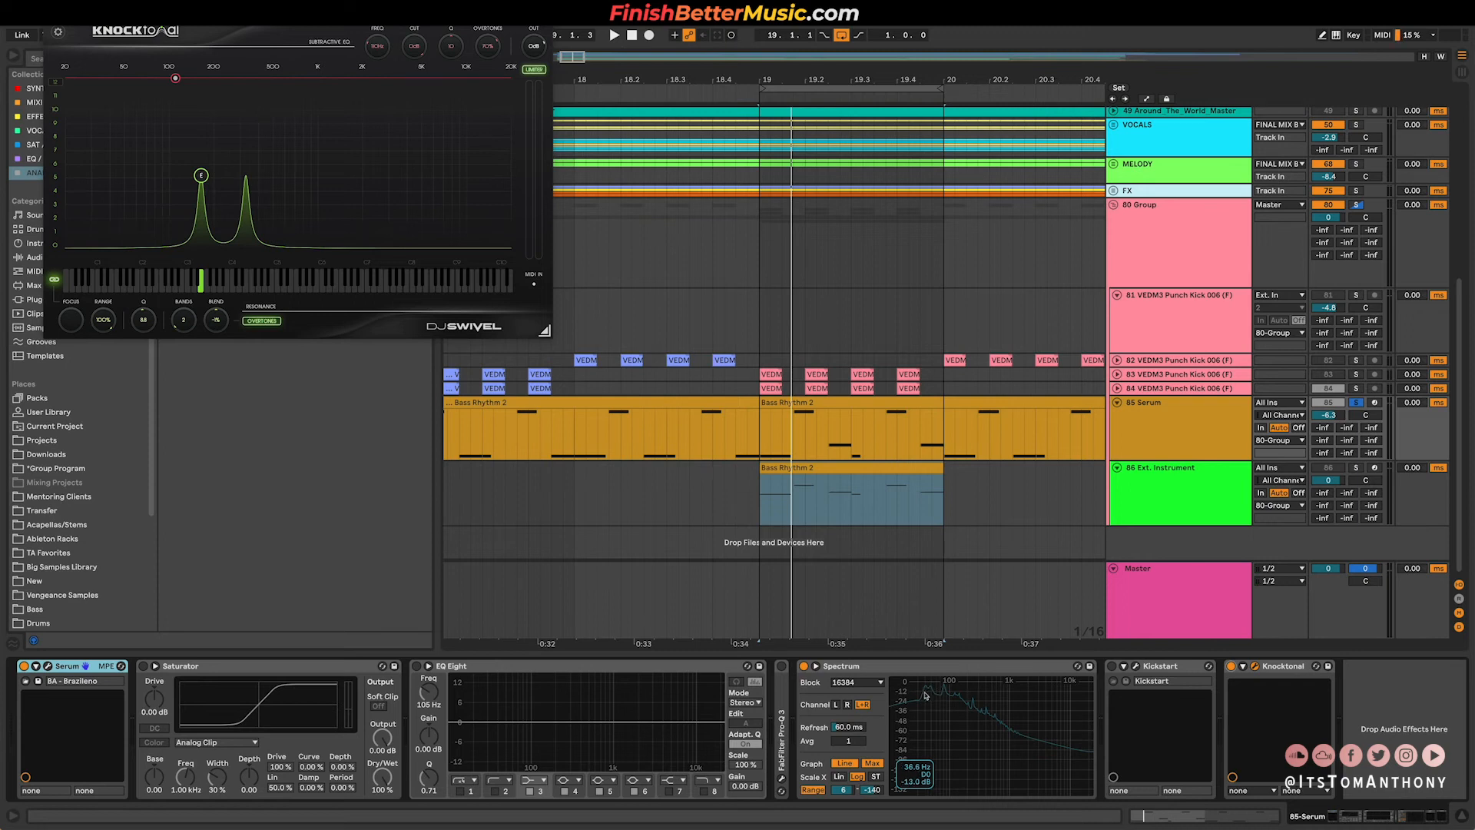
Raise Knocktonal's resonance peak to about 8 dB and audition the loop.
left_click_drag(201, 175, 202, 133)
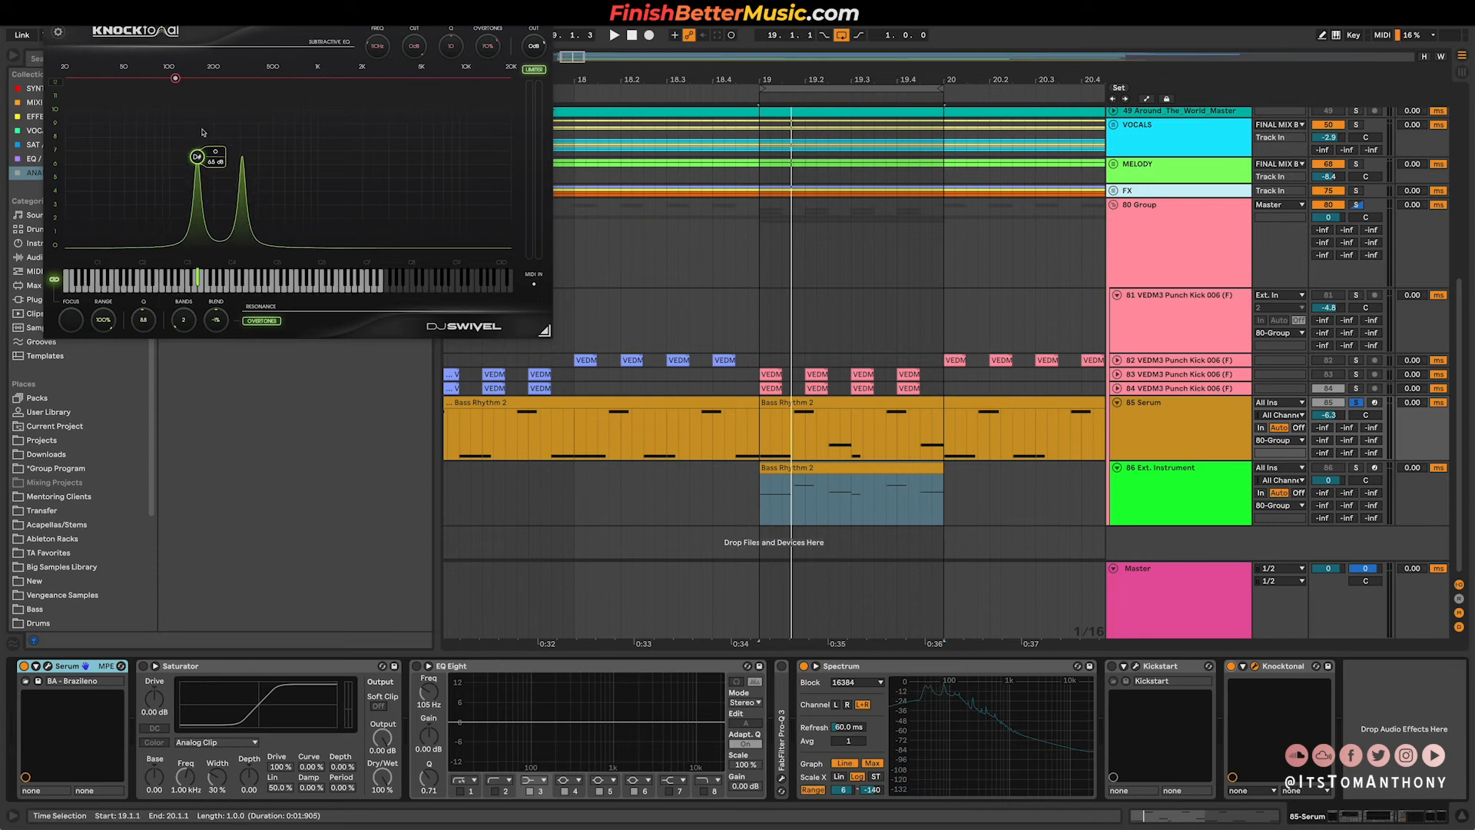
key("space")
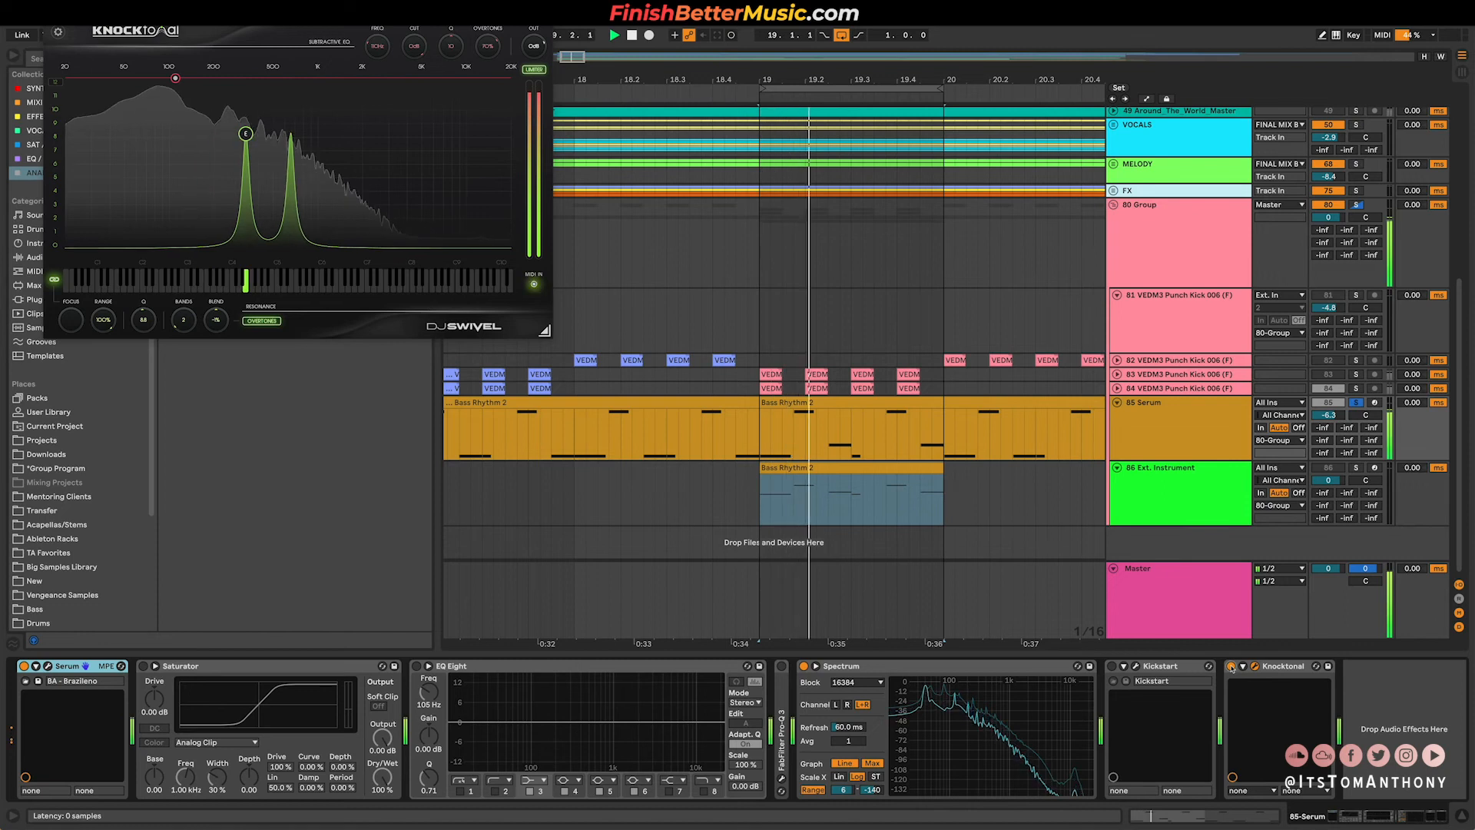
key("space")
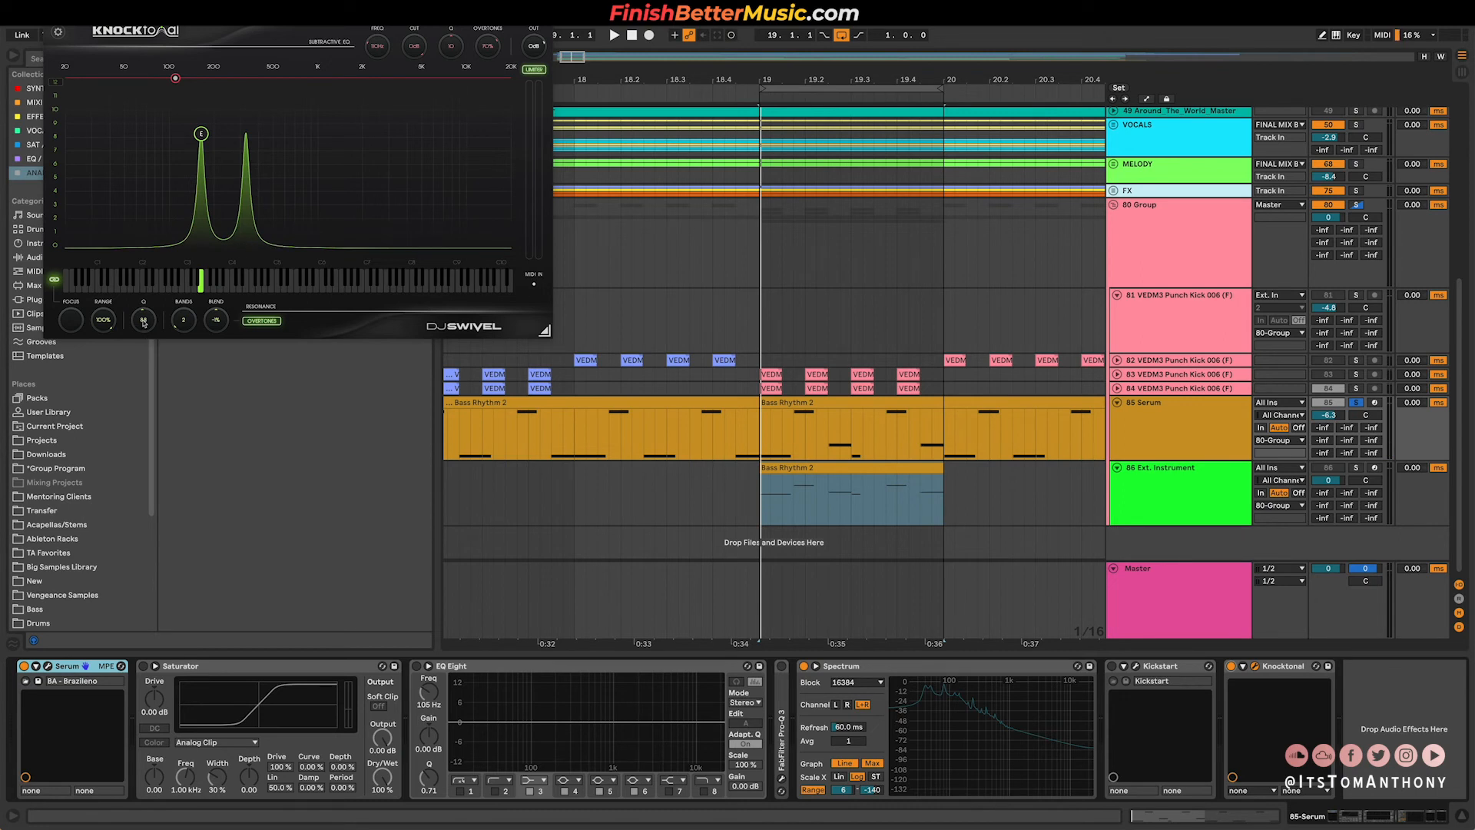
Lower Knocktonal's resonance Q to 4.2 during playback, stop the loop and close the Knocktonal window.
key("space")
left_click_drag(144, 306, 163, 343)
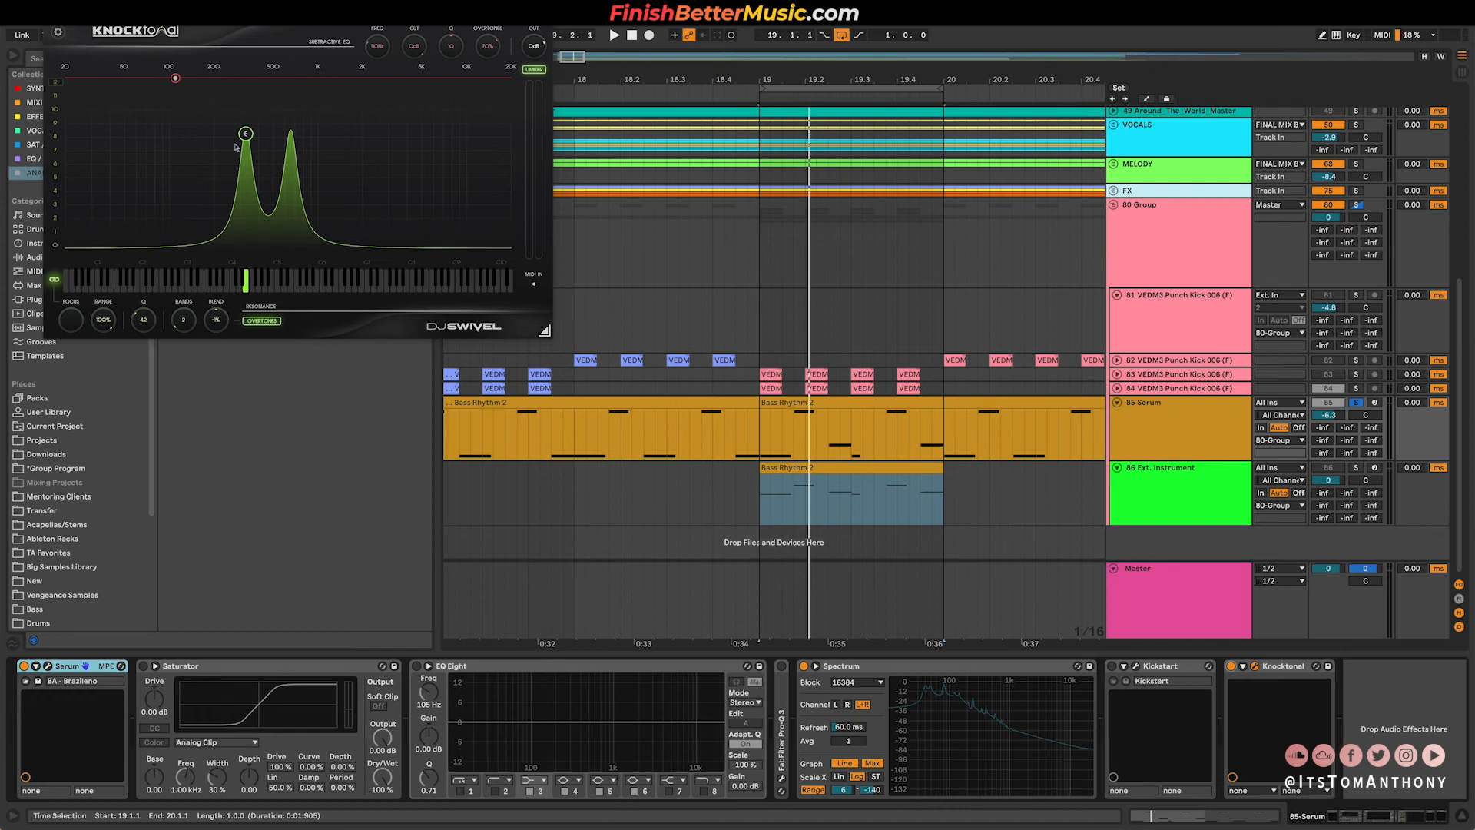
left_click_drag(196, 15, 513, 263)
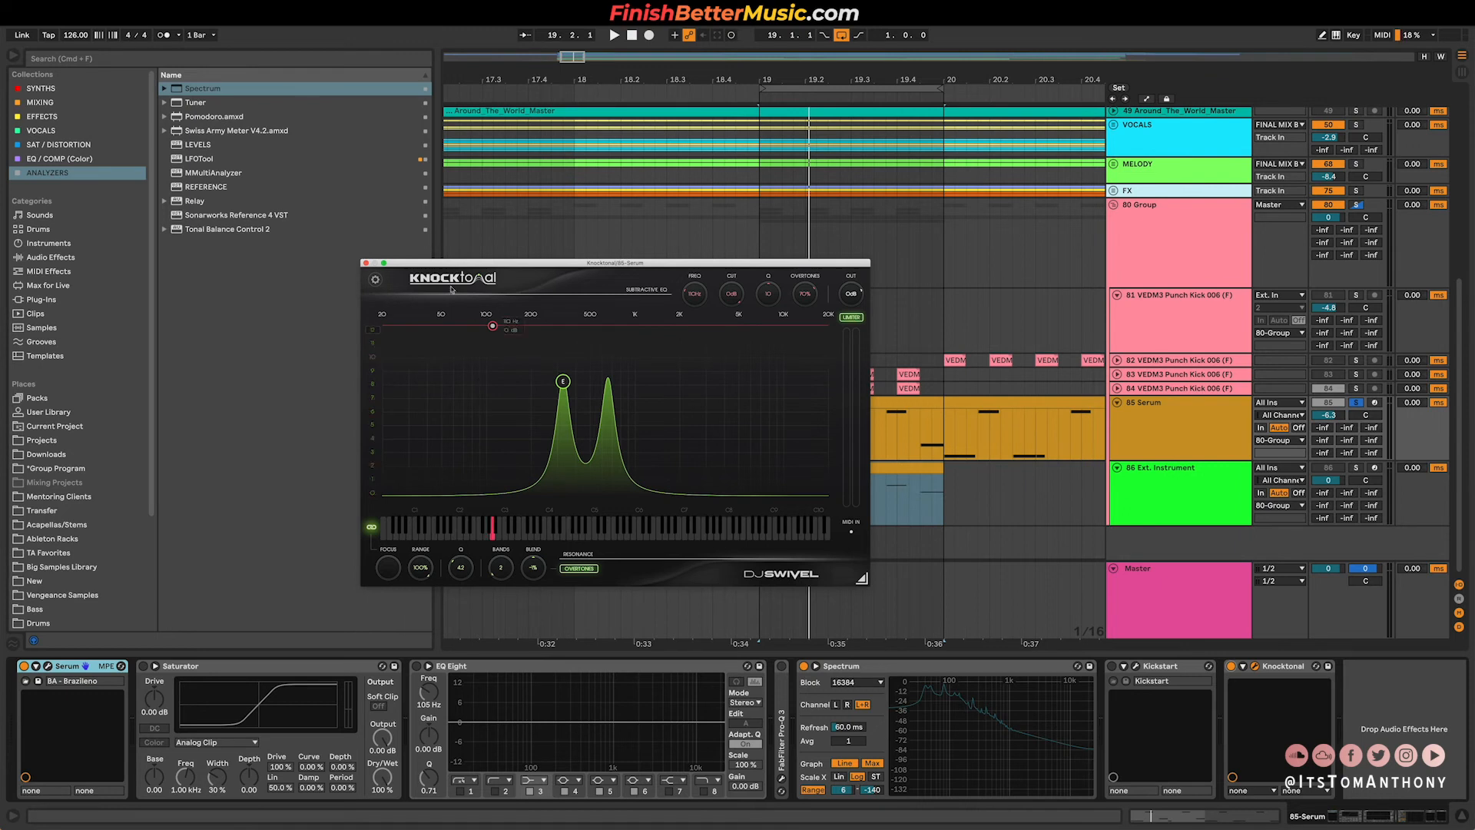
left_click(364, 265)
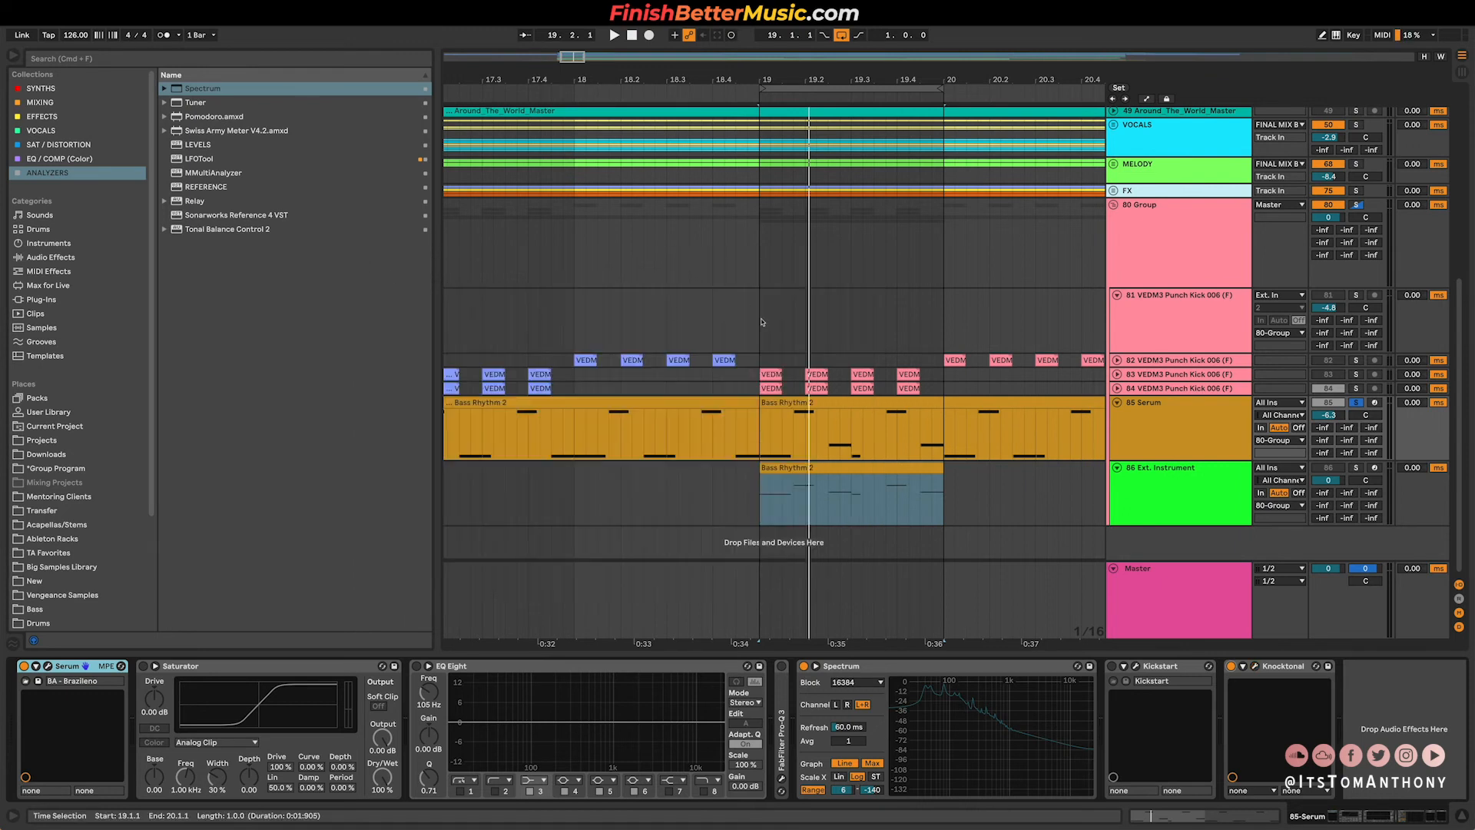
Select the Bass Rhythm 2 material on the Serum track from bar 17 to bar 21.
scroll(761, 319, "up", 10)
scroll(761, 323, "down", 3)
scroll(762, 323, "down", 5)
scroll(708, 293, "down", 6)
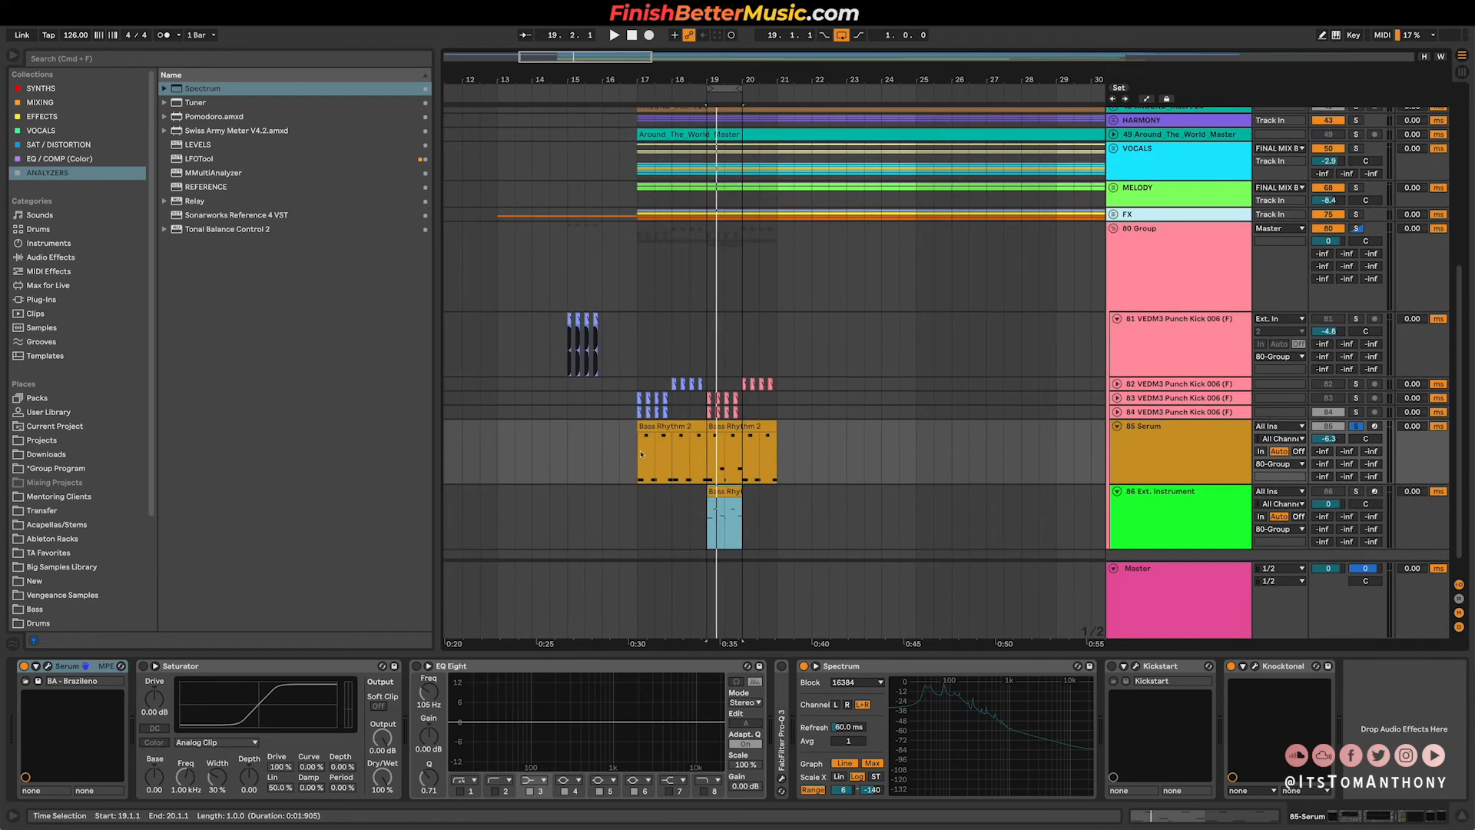
left_click_drag(638, 452, 778, 448)
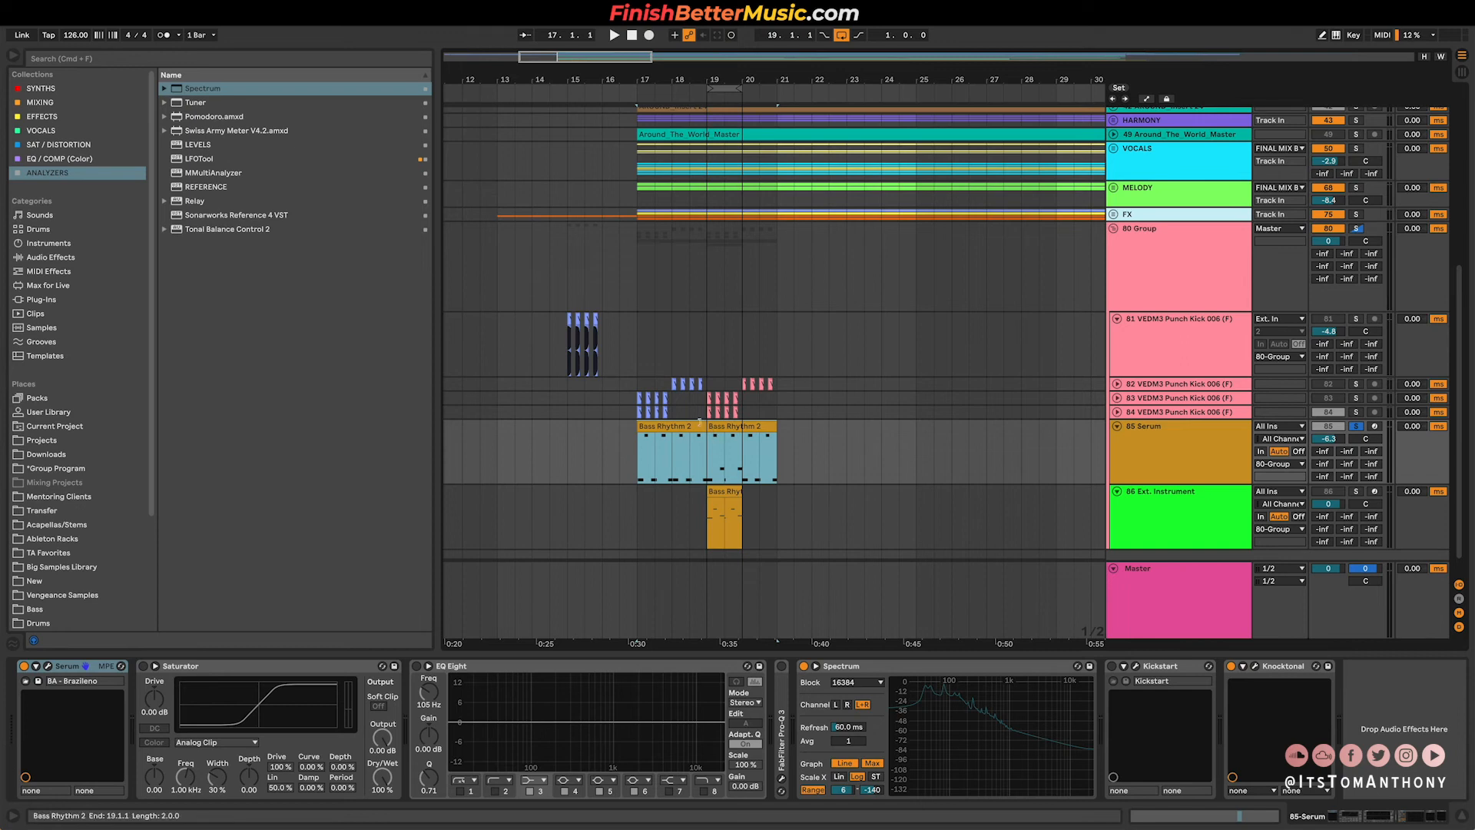
left_click_drag(641, 460, 770, 455)
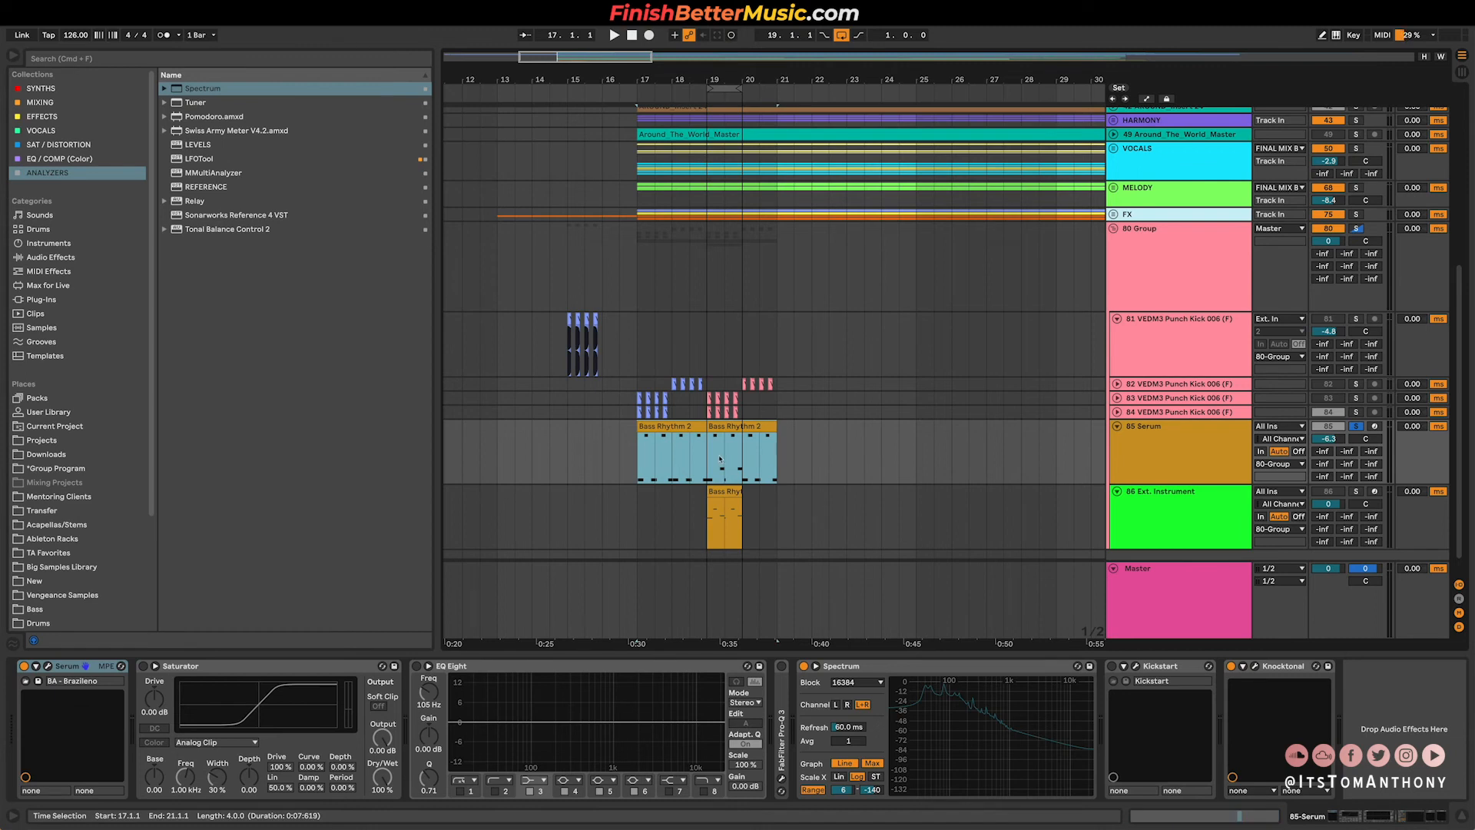
Solo kick track 84 alongside the bass and play the two together from bar 19.
scroll(753, 461, "up", 8)
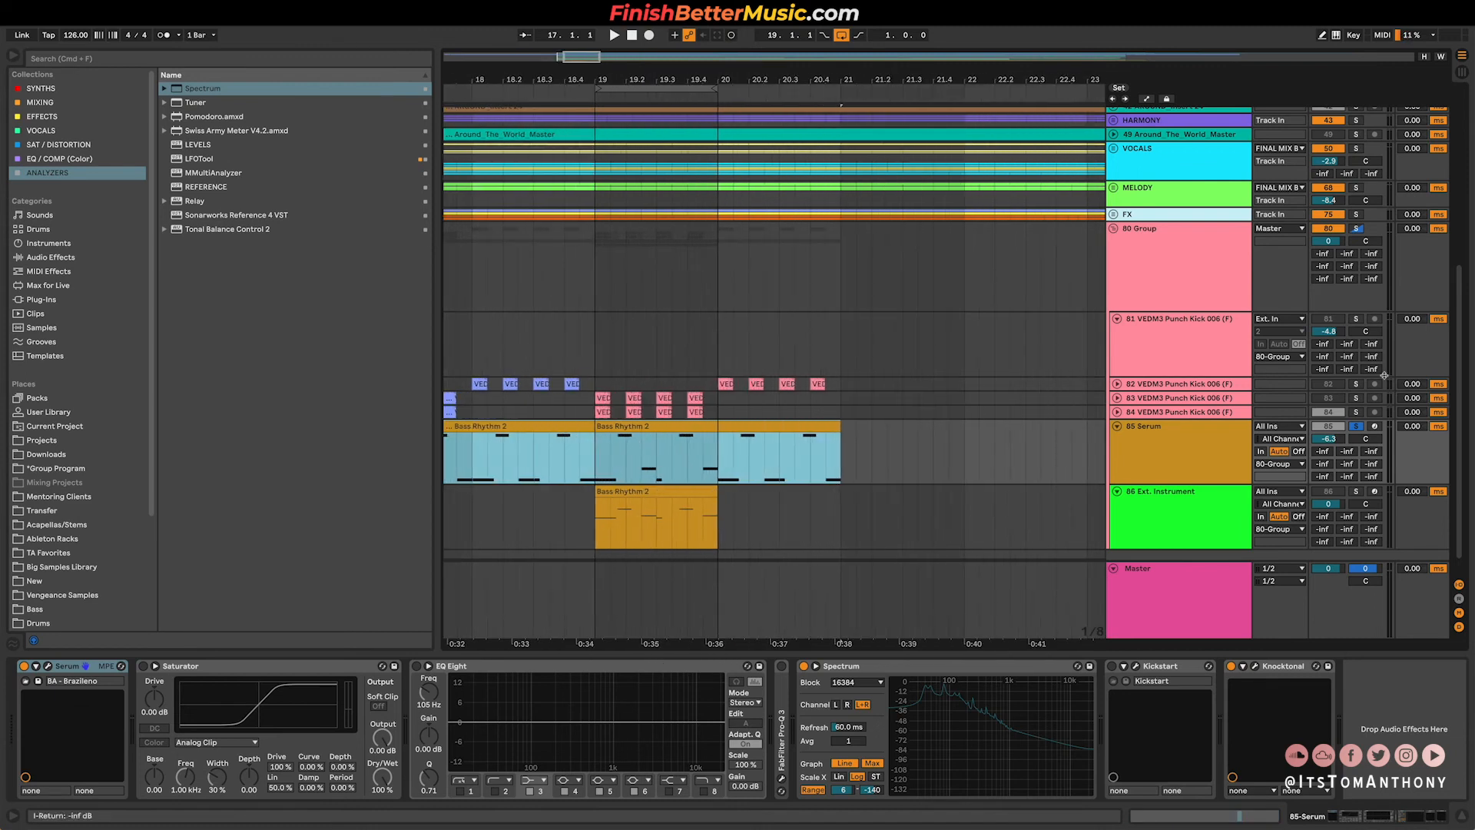
left_click(1357, 412)
key("space")
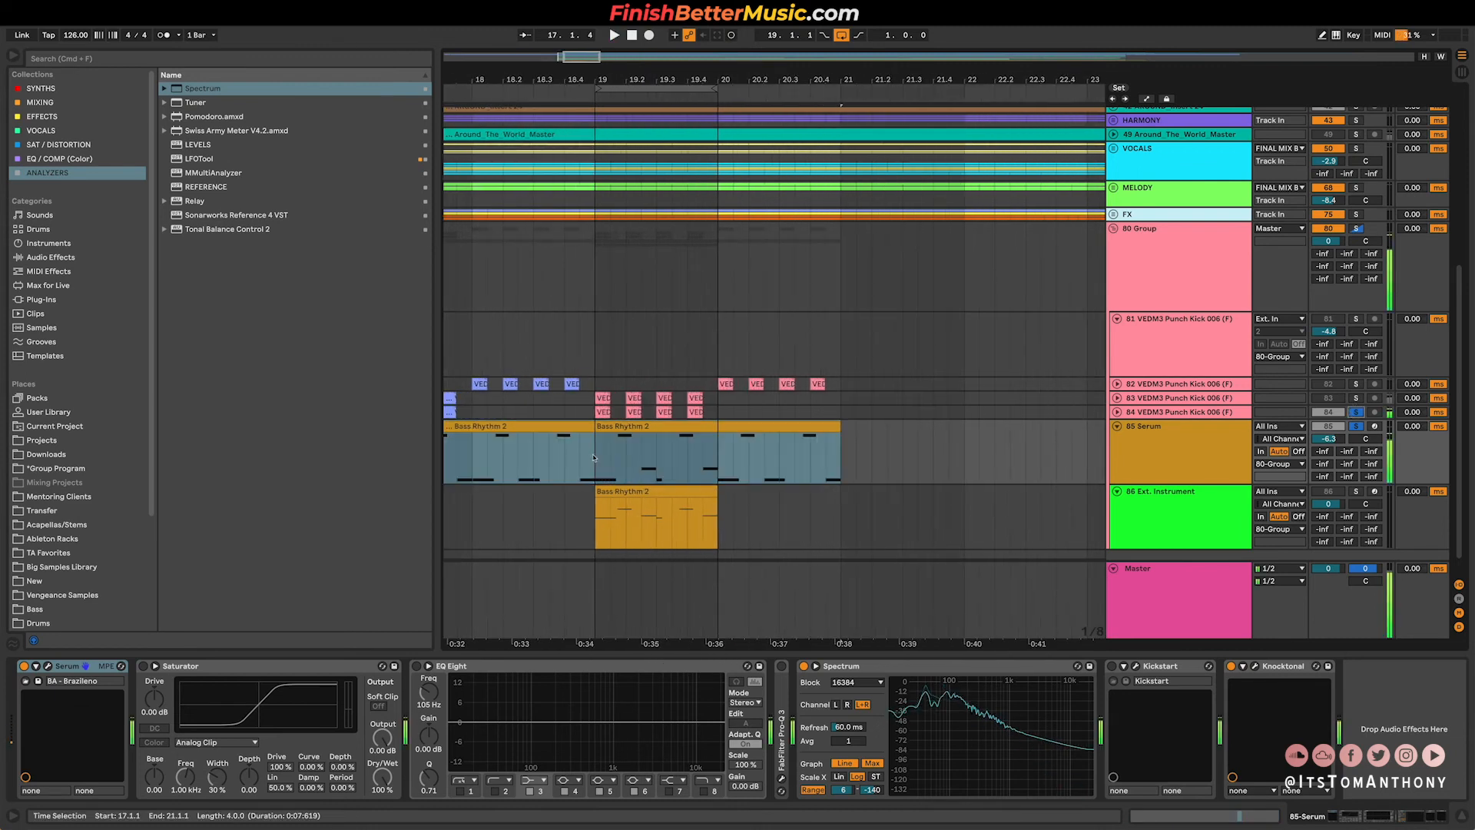
left_click(657, 463)
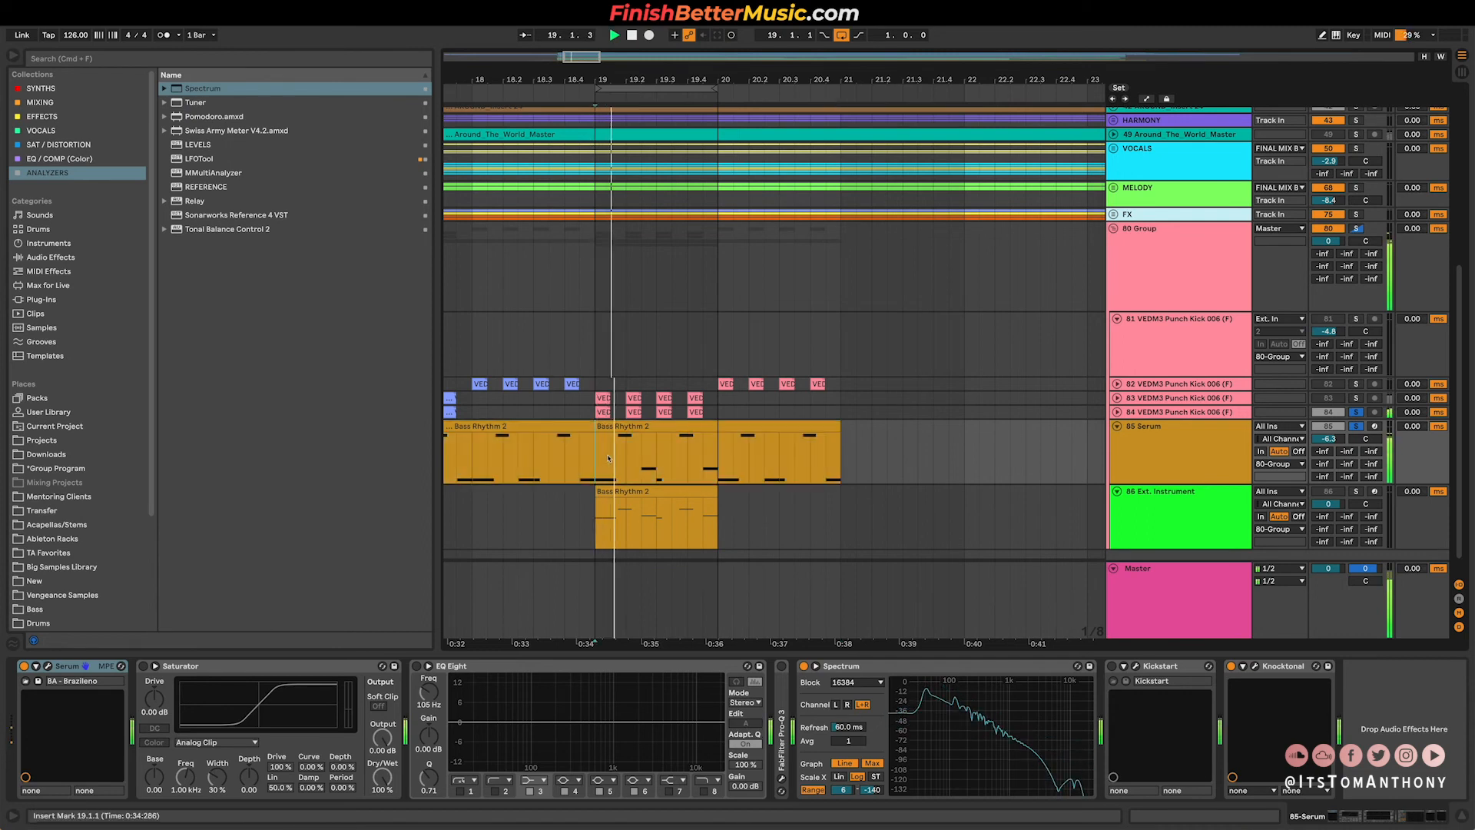
Enable Kickstart on the Serum track and lower the track's volume to -12.4 dB while auditioning kick and bass.
key("space")
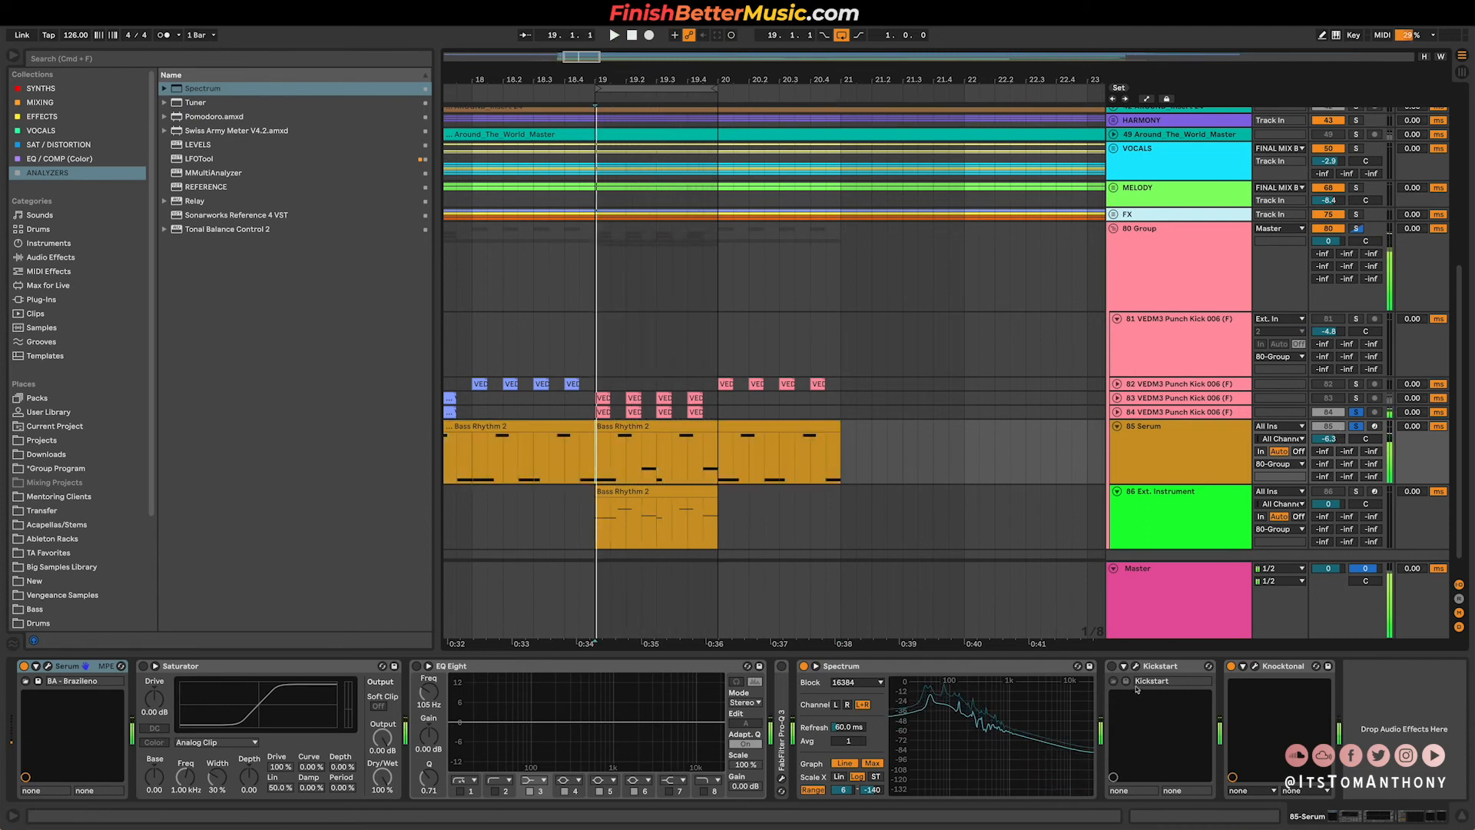
key("space")
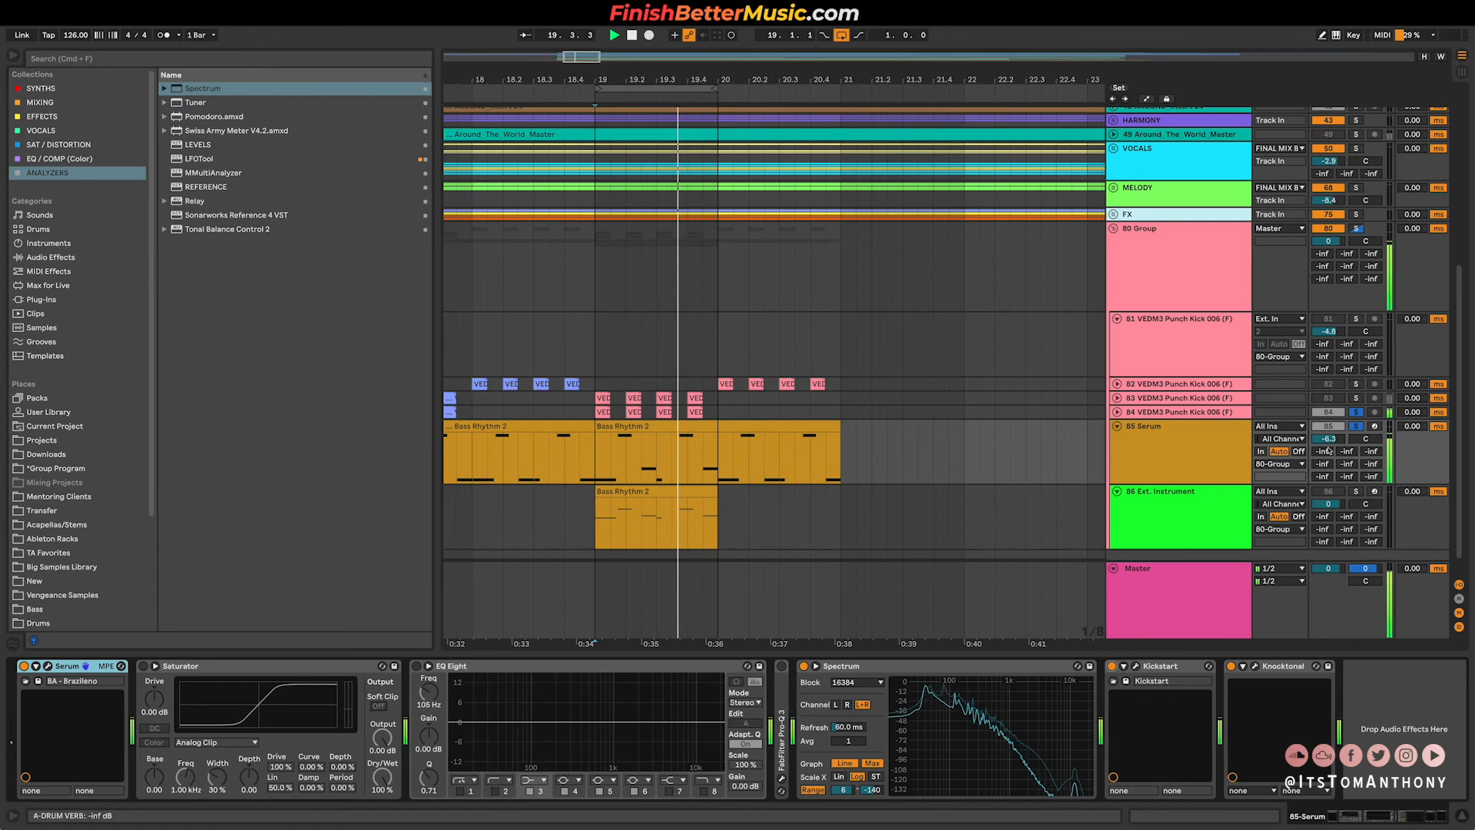
left_click_drag(1329, 440, 1329, 466)
key("space")
View the wider arrangement and switch to the presentation slide about the free strategy session.
scroll(676, 333, "down", 10)
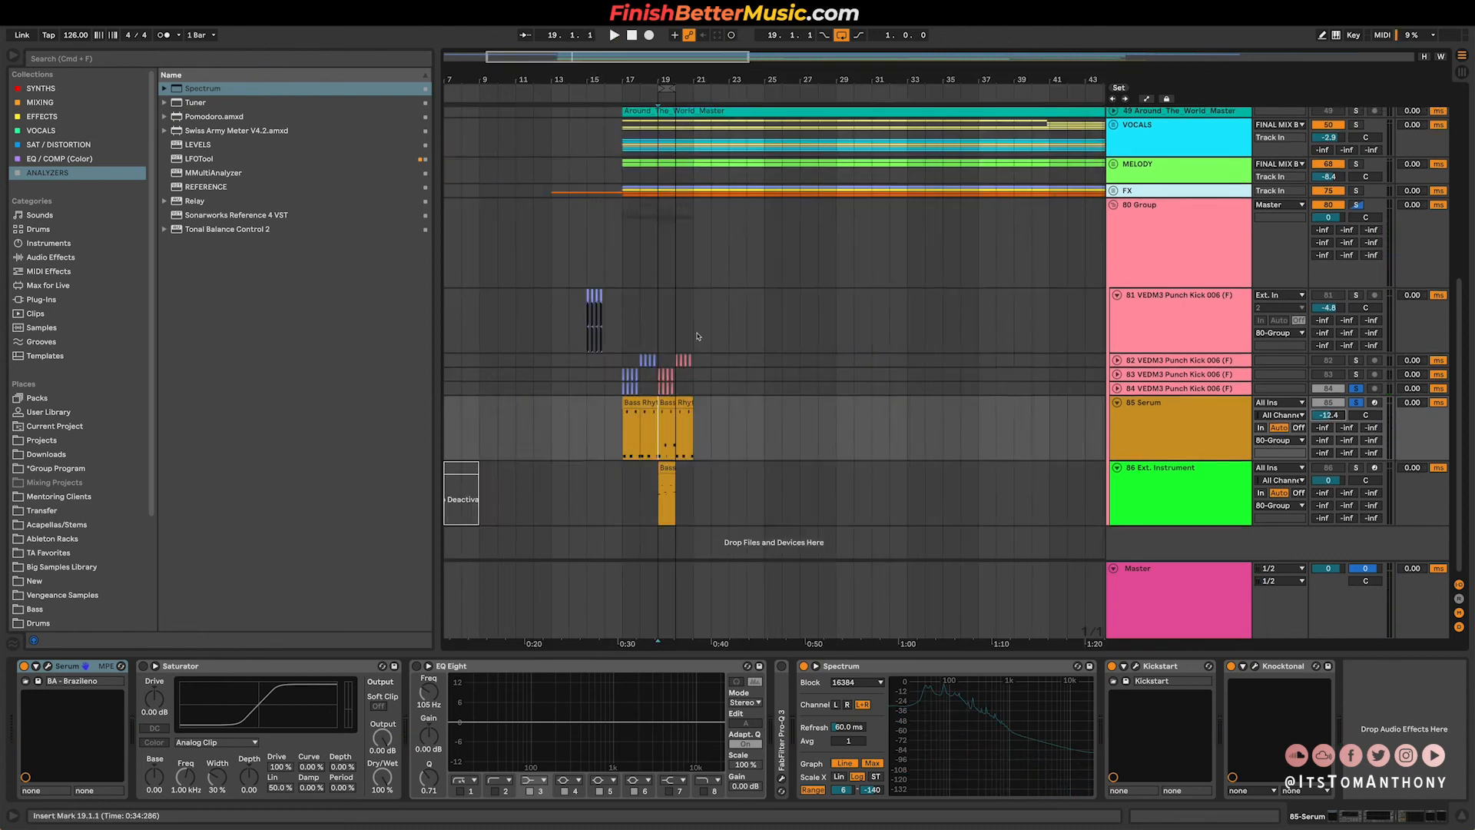
scroll(697, 334, "up", 8)
scroll(697, 333, "up", 1)
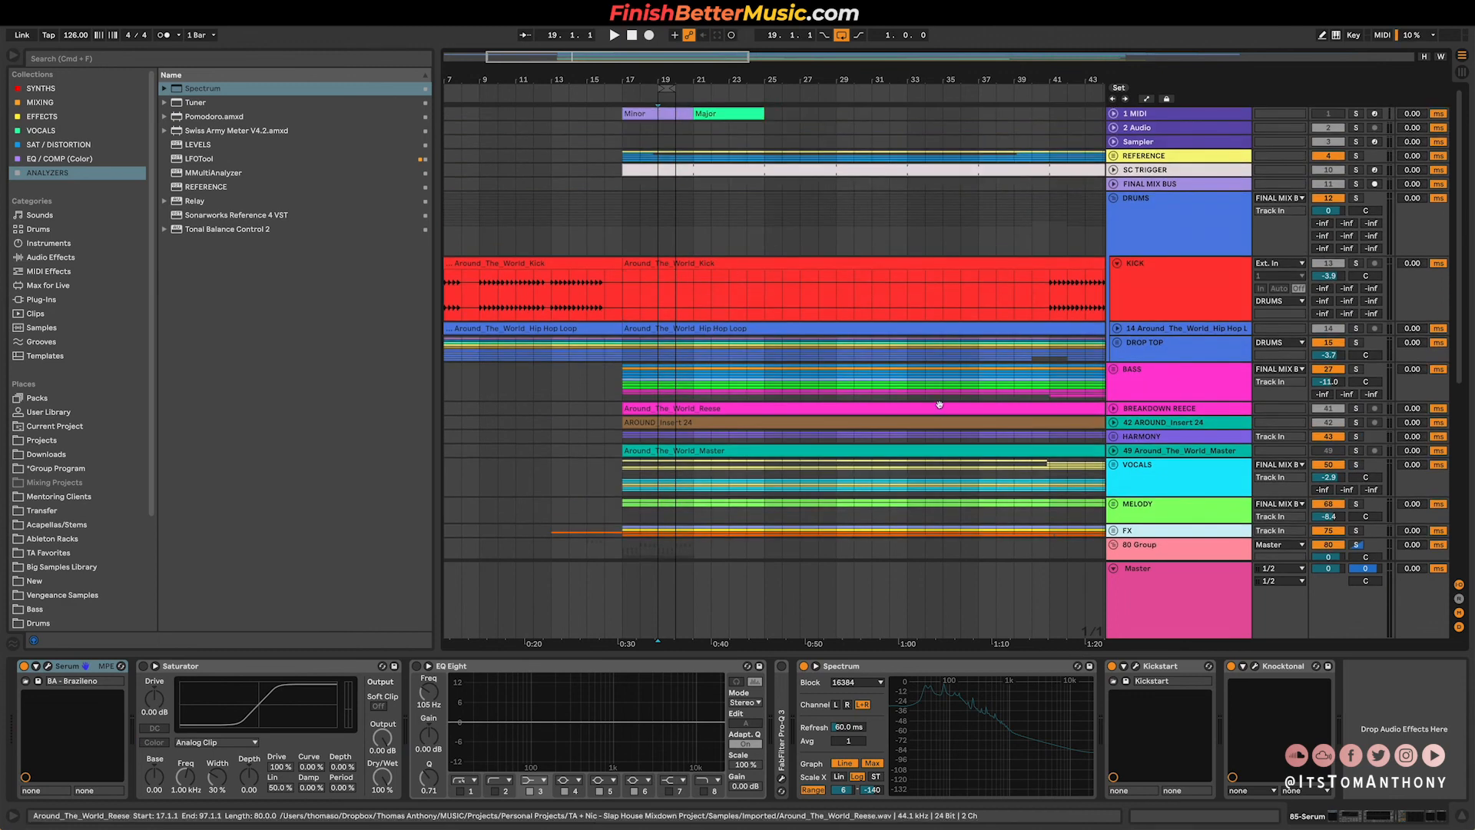
scroll(939, 404, "right", 4)
scroll(939, 404, "down", 3)
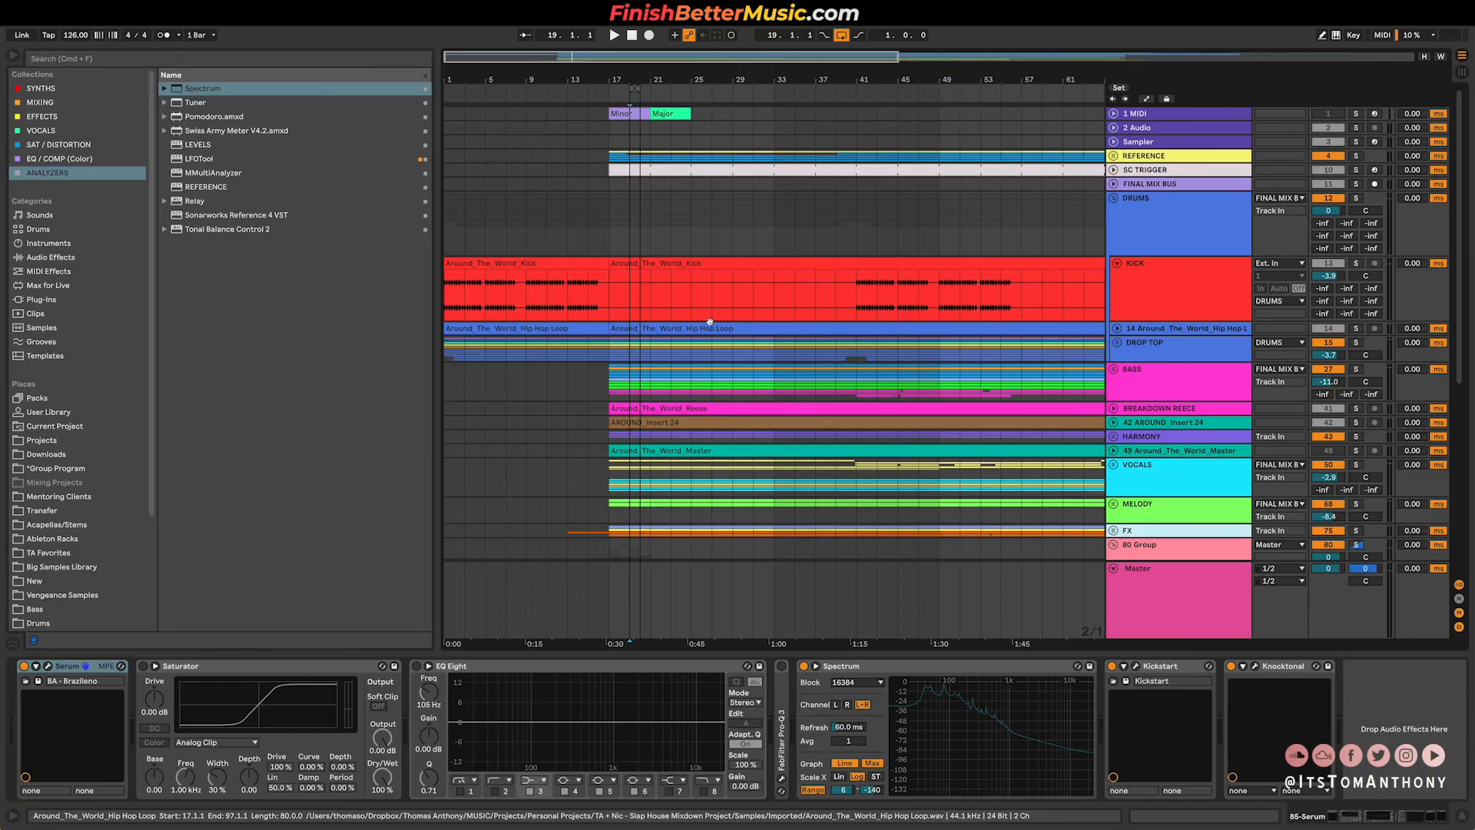
key("ctrl+Left")
key("ctrl+Left")
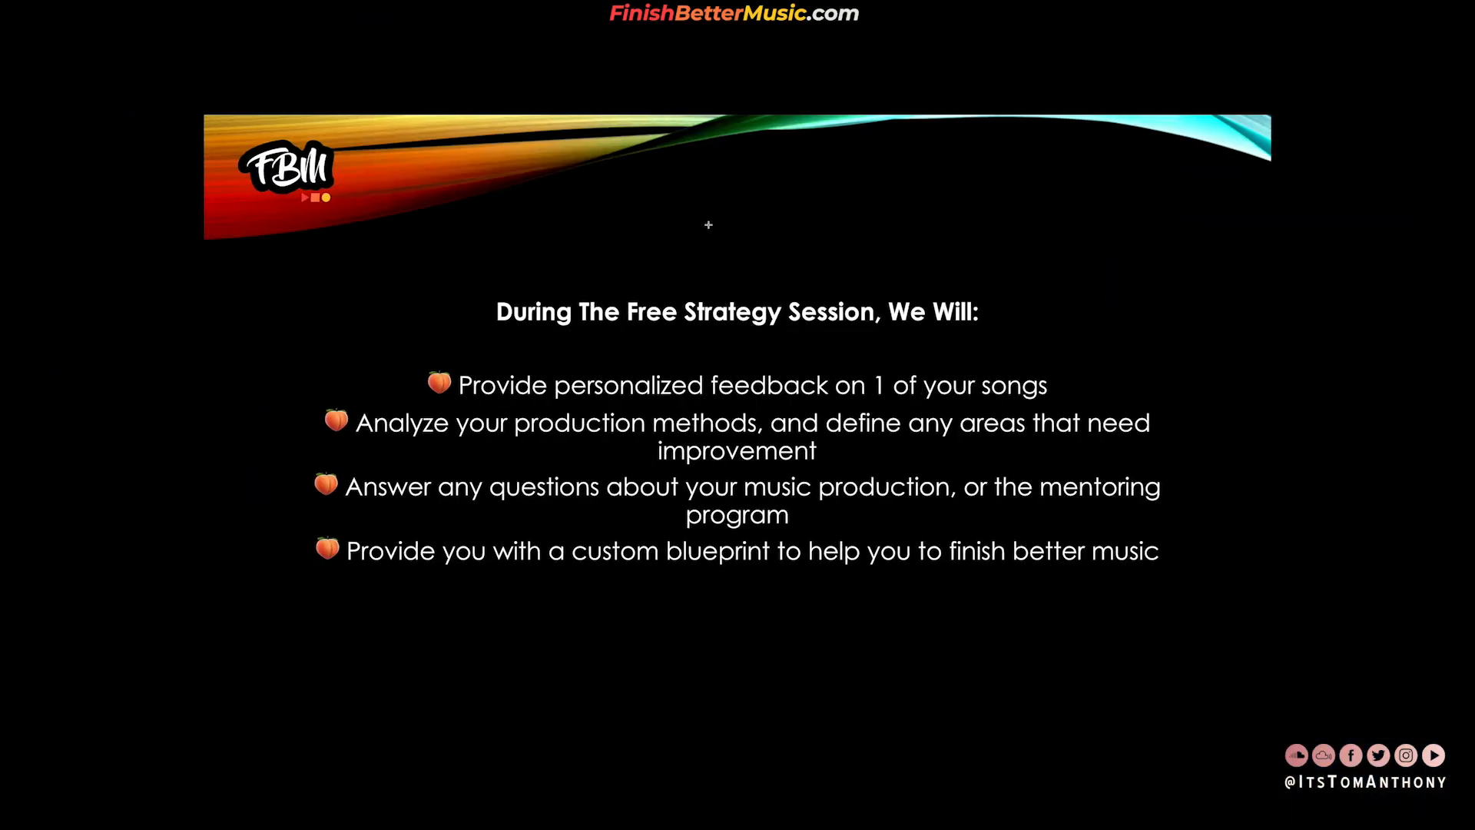